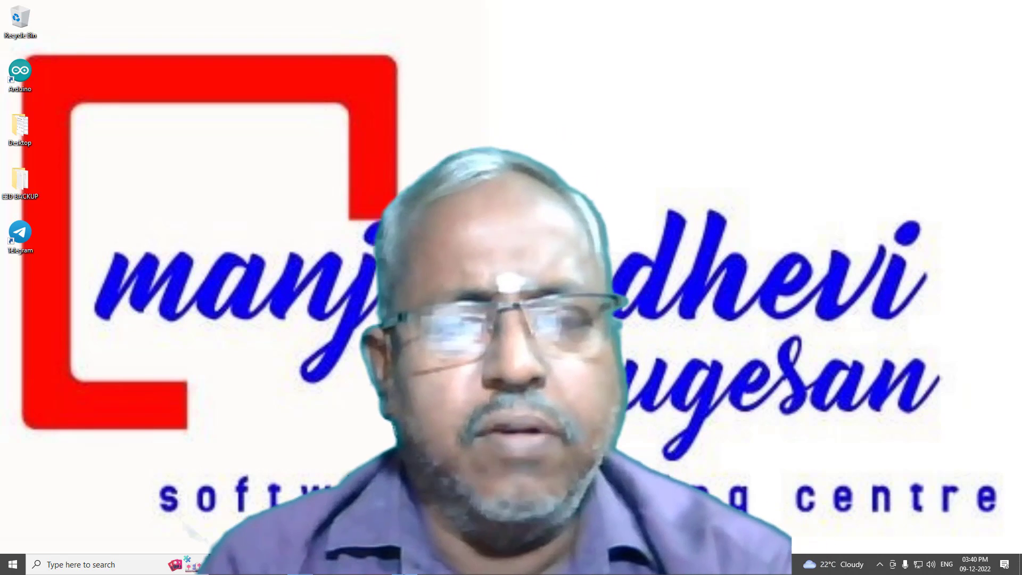
Step: Bring the Revit Plumbing Template project window back to the front from the taskbar
{"action": "left_click", "coordinate": [405, 564]}
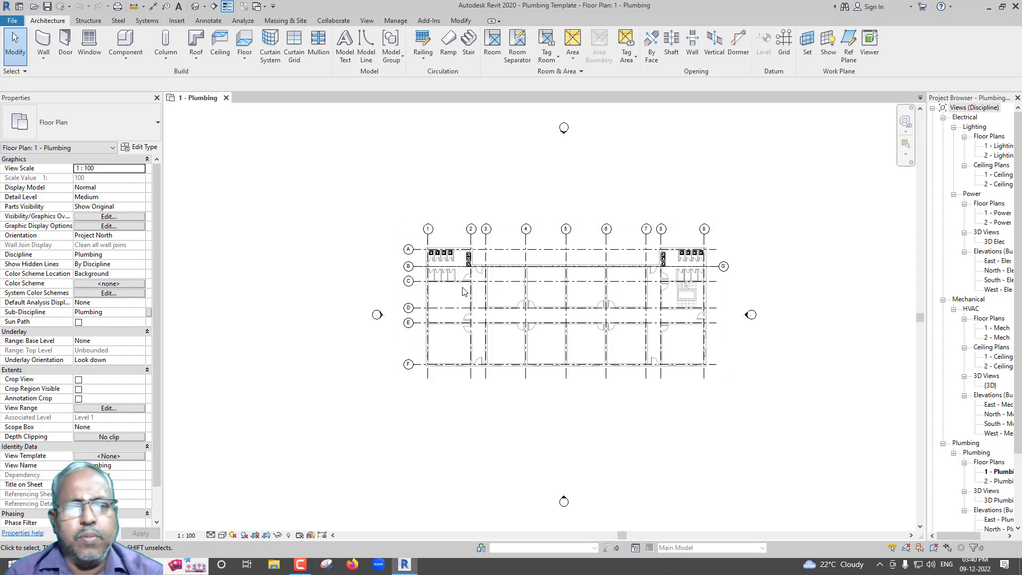
Step: Zoom in and center the plan on the restroom block near grids A–C and 1–2
{"action": "scroll", "coordinate": [463, 288], "scroll_direction": "up", "scroll_amount": 3}
{"action": "scroll", "coordinate": [464, 288], "scroll_direction": "up", "scroll_amount": 1}
{"action": "middle_click_drag", "start_coordinate": [404, 266], "coordinate": [420, 300]}
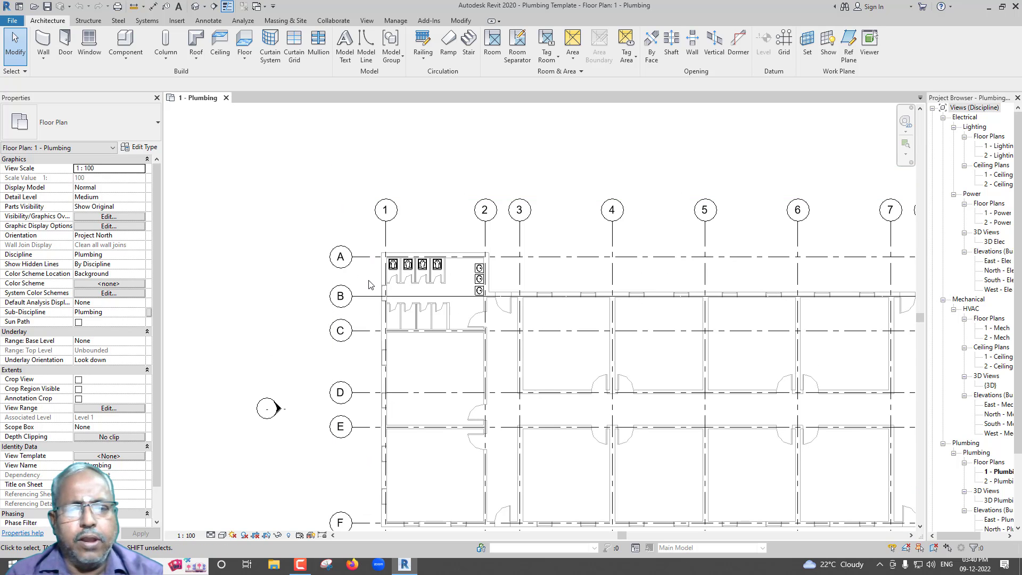
{"action": "scroll", "coordinate": [371, 283], "scroll_direction": "up", "scroll_amount": 1}
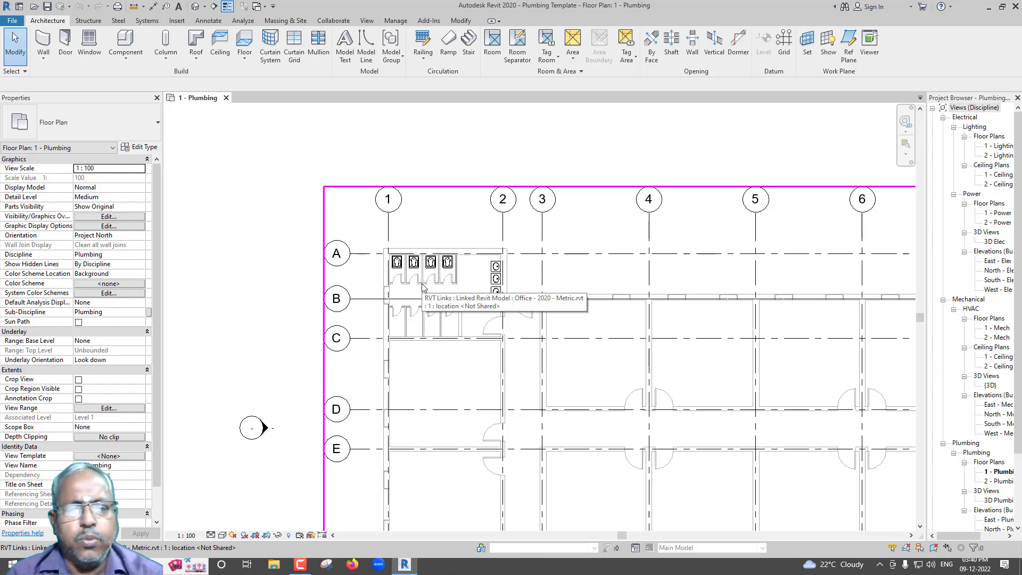
{"action": "middle_click_drag", "start_coordinate": [422, 286], "coordinate": [394, 244]}
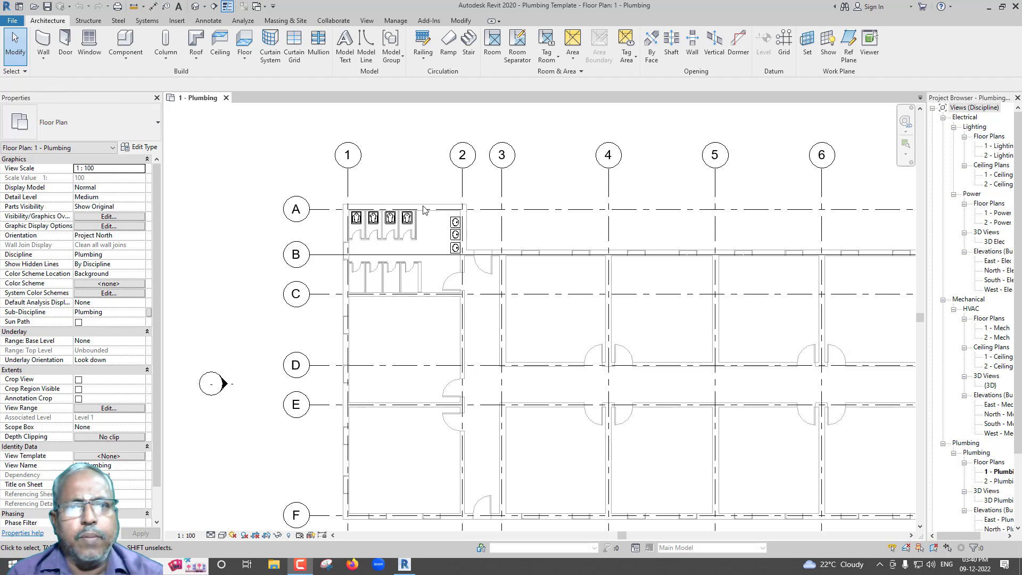
Step: Start a pipe set to PVC - DWV type, Sanitary system and 100 mm diameter
{"action": "left_click", "coordinate": [147, 20]}
{"action": "left_click", "coordinate": [421, 53]}
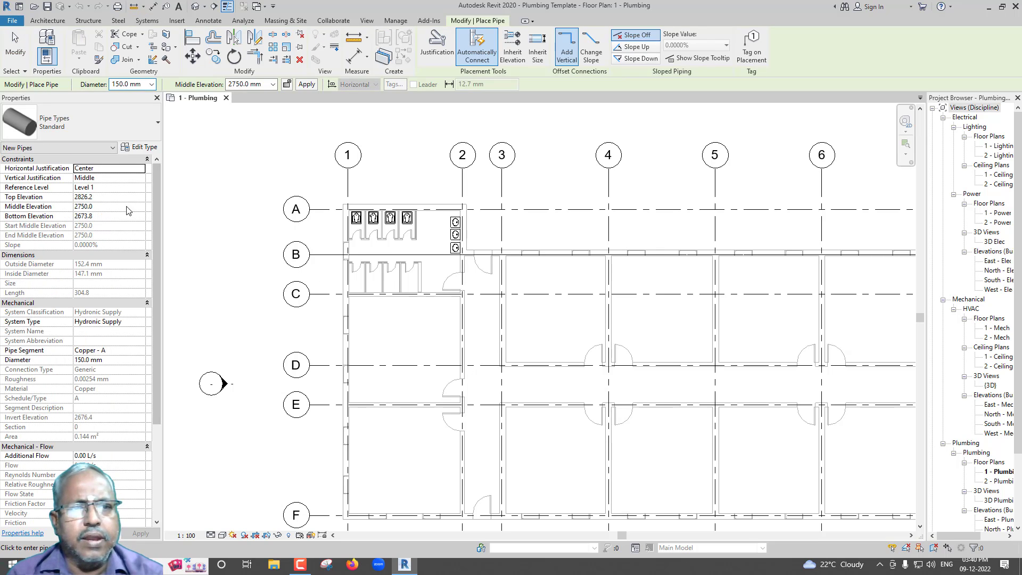
{"action": "left_click", "coordinate": [133, 125]}
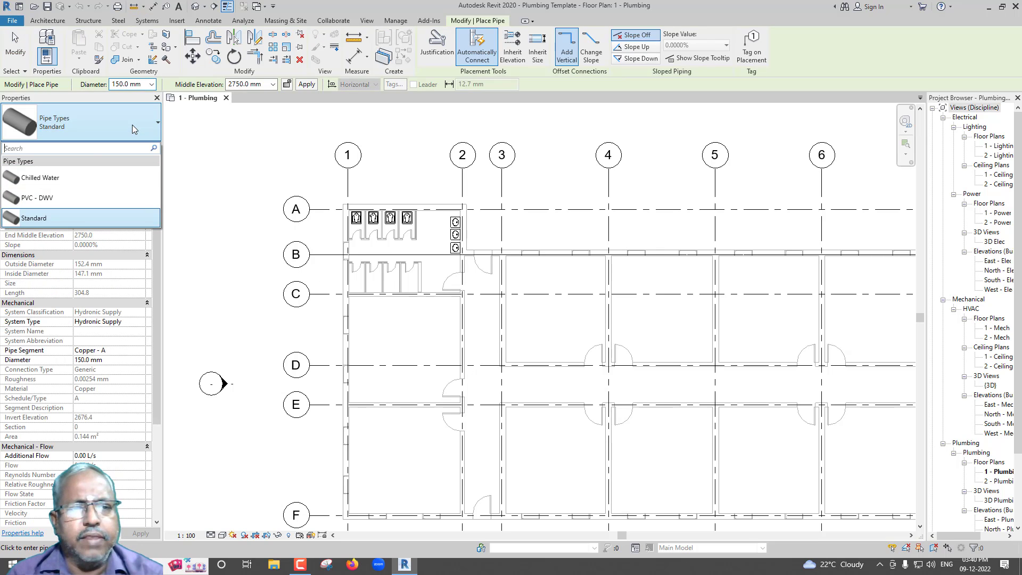
{"action": "left_click", "coordinate": [54, 197]}
{"action": "left_click", "coordinate": [128, 322]}
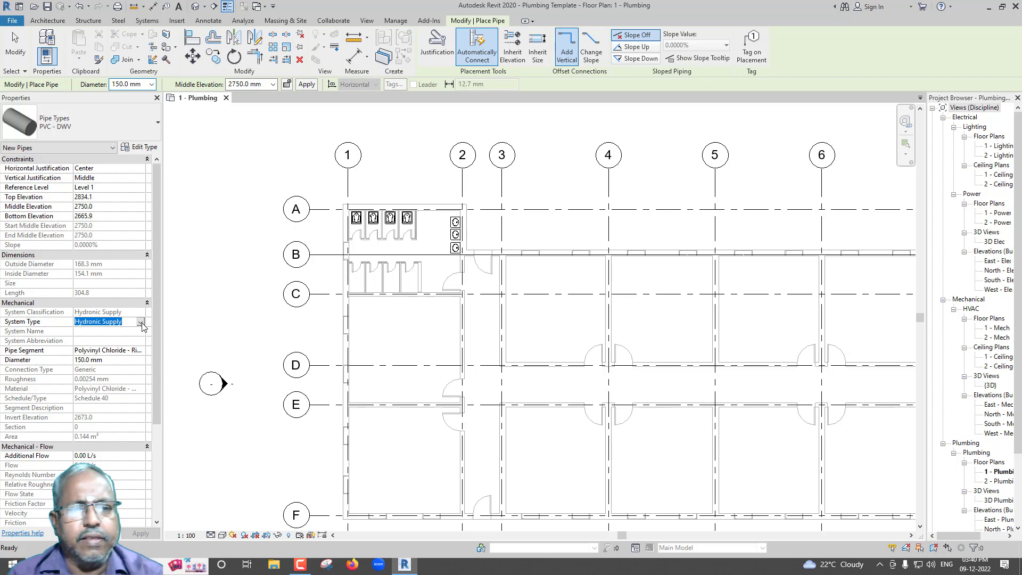
{"action": "left_click", "coordinate": [141, 322]}
{"action": "left_click", "coordinate": [85, 363]}
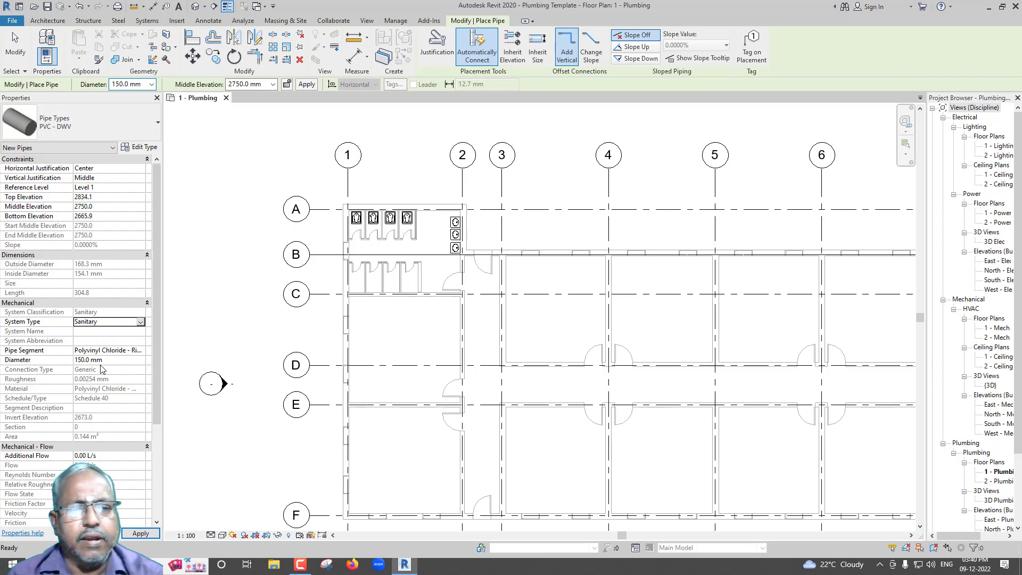
{"action": "left_click", "coordinate": [140, 362]}
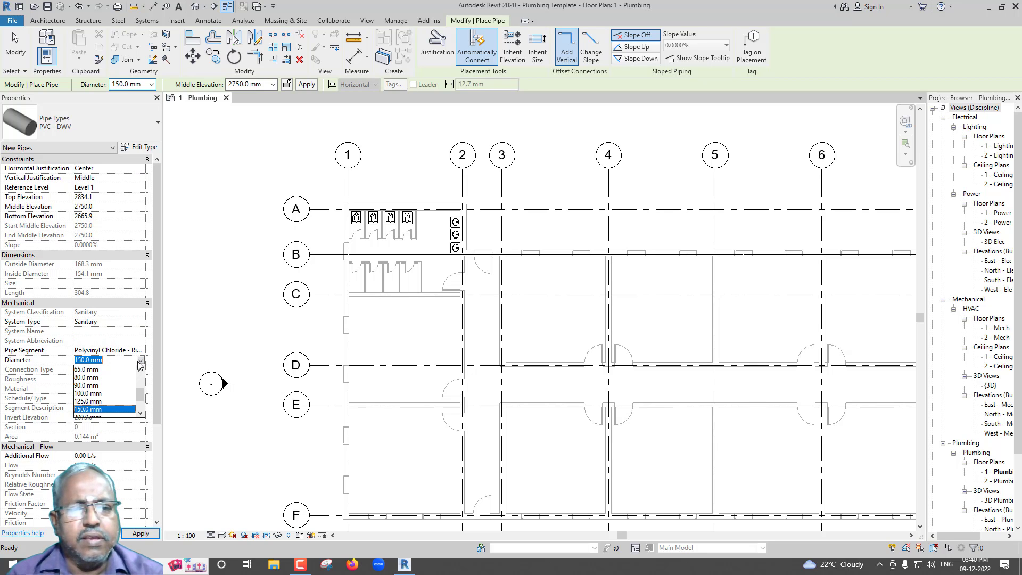
{"action": "left_click", "coordinate": [99, 394]}
Step: Draw a short horizontal sanitary pipe run just below the toilet stalls
{"action": "scroll", "coordinate": [386, 246], "scroll_direction": "up", "scroll_amount": 2}
{"action": "scroll", "coordinate": [386, 246], "scroll_direction": "up", "scroll_amount": 2}
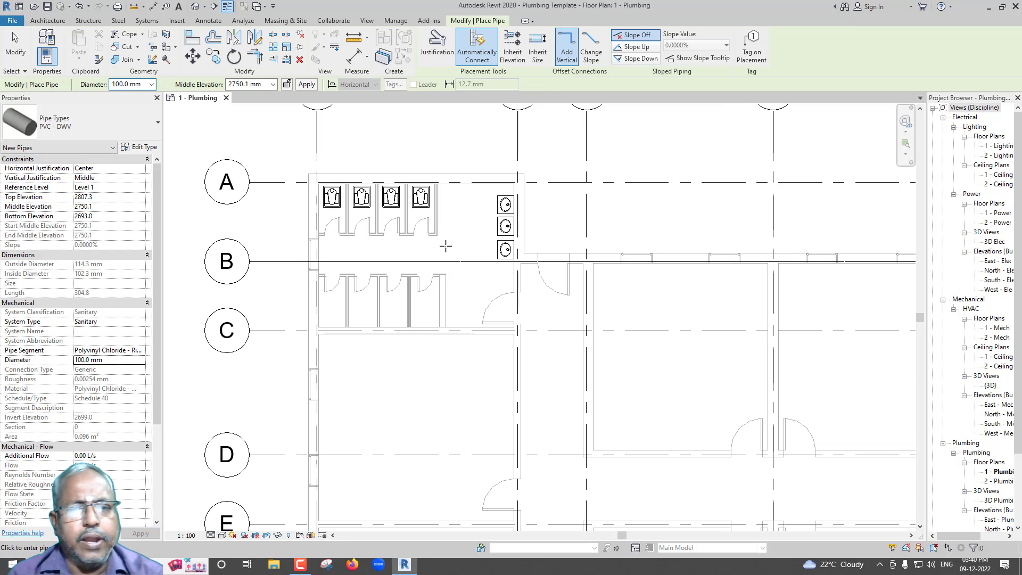
{"action": "left_click", "coordinate": [446, 246]}
{"action": "left_click", "coordinate": [290, 245]}
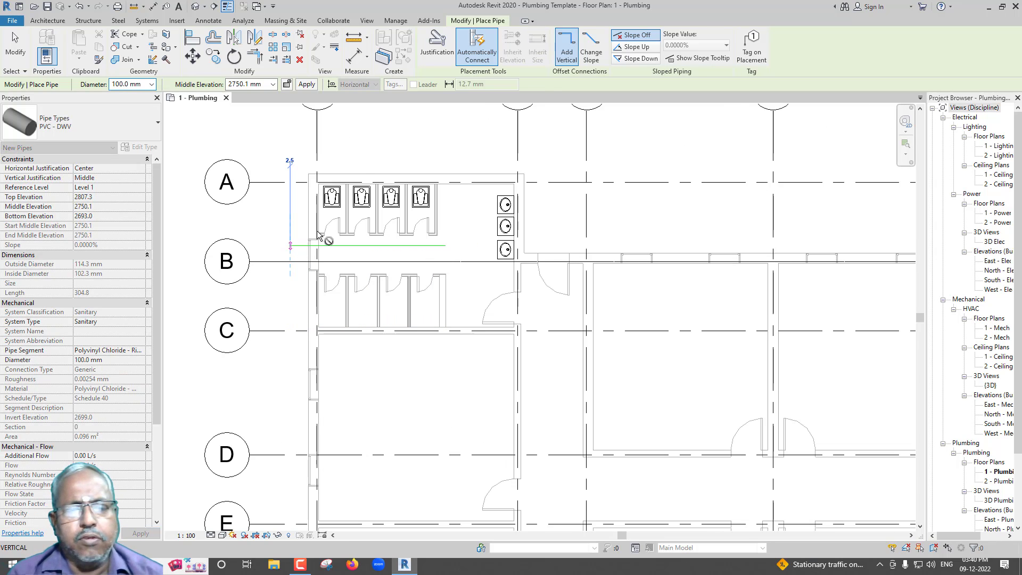
Step: Finish the first pipe run and zoom closer onto the restroom
{"action": "key", "text": "Escape"}
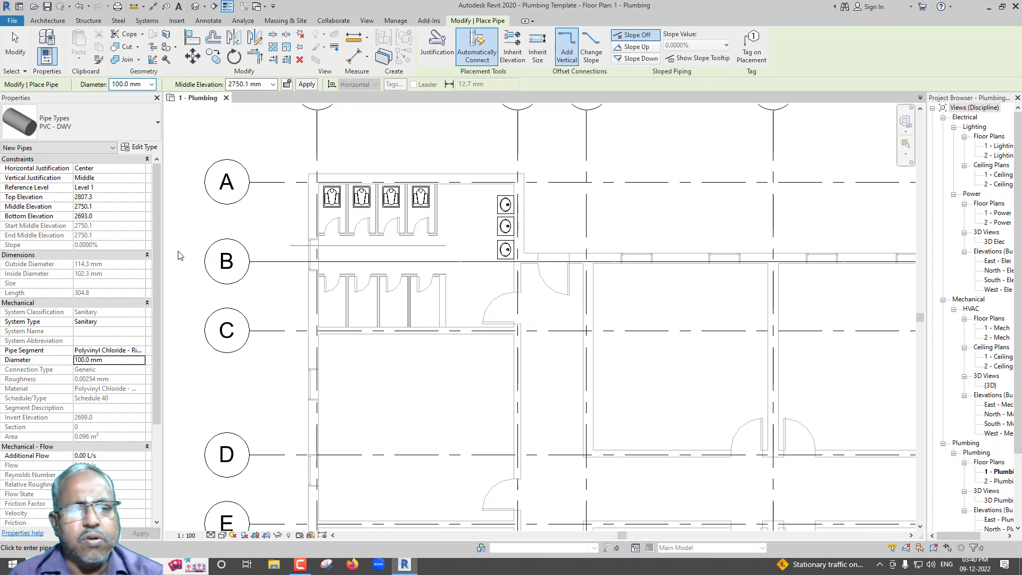
{"action": "scroll", "coordinate": [423, 272], "scroll_direction": "up", "scroll_amount": 1}
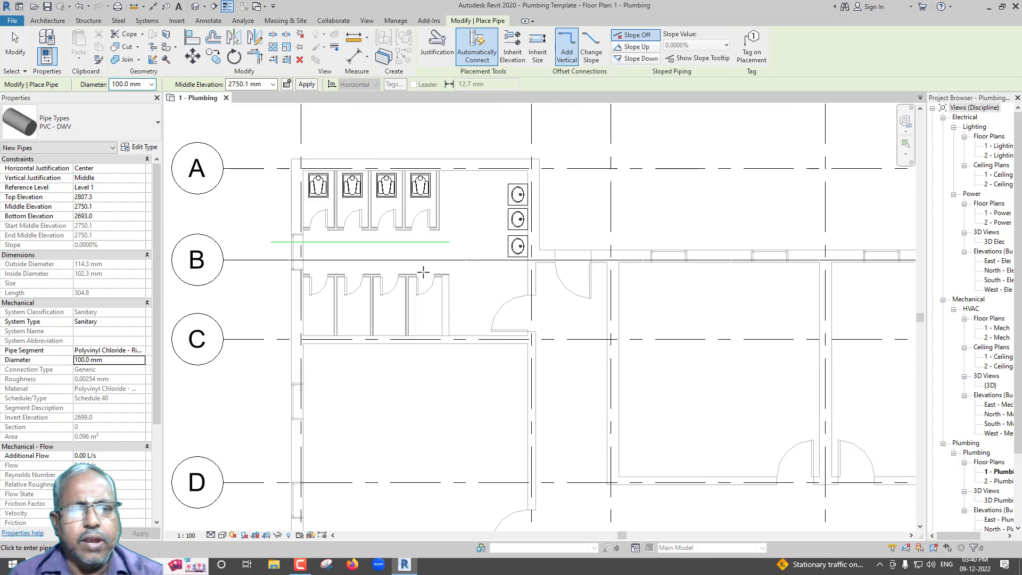
{"action": "scroll", "coordinate": [423, 272], "scroll_direction": "up", "scroll_amount": 1}
{"action": "middle_click_drag", "start_coordinate": [424, 273], "coordinate": [423, 312]}
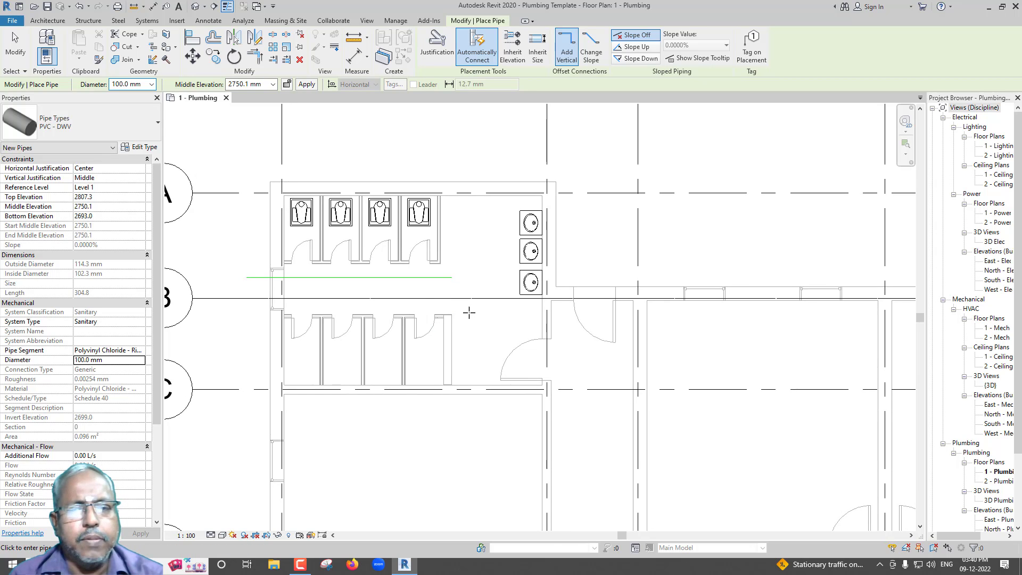
{"action": "middle_click_drag", "start_coordinate": [468, 312], "coordinate": [406, 321]}
{"action": "scroll", "coordinate": [408, 318], "scroll_direction": "up", "scroll_amount": 1}
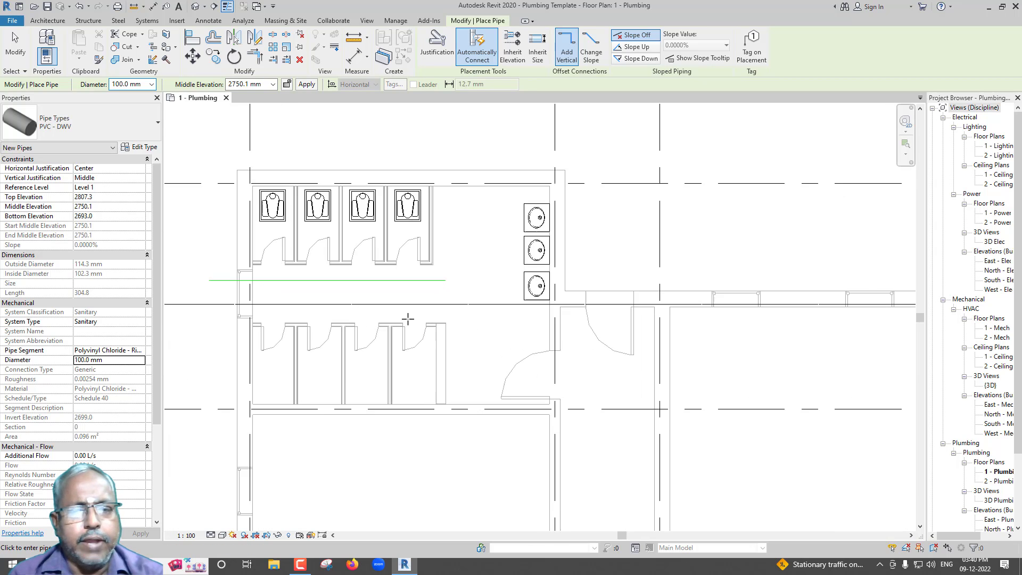
Step: Draw a second sanitary pipe from the wall on grid B toward the sinks
{"action": "left_click", "coordinate": [506, 311]}
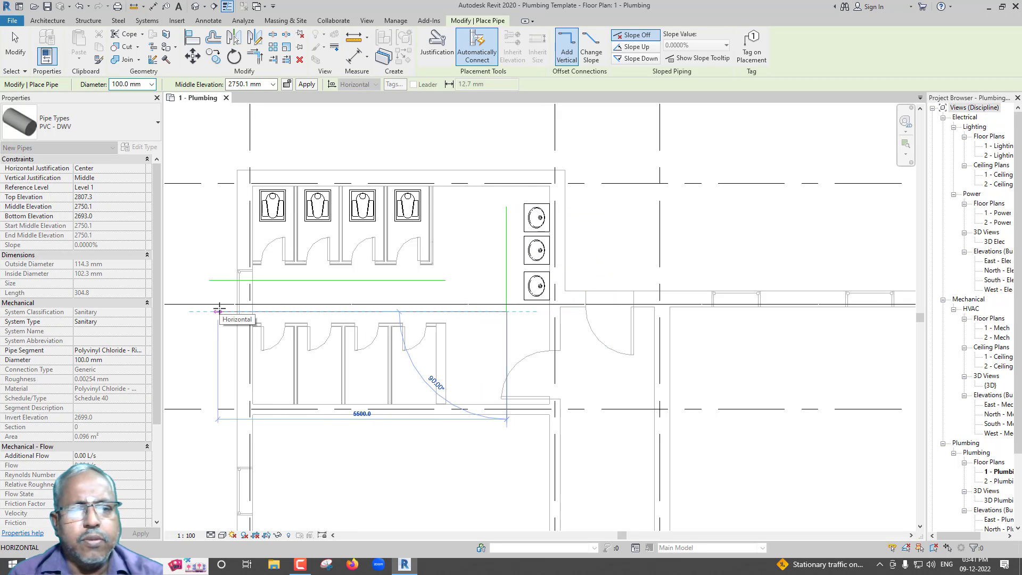
{"action": "left_click", "coordinate": [234, 311]}
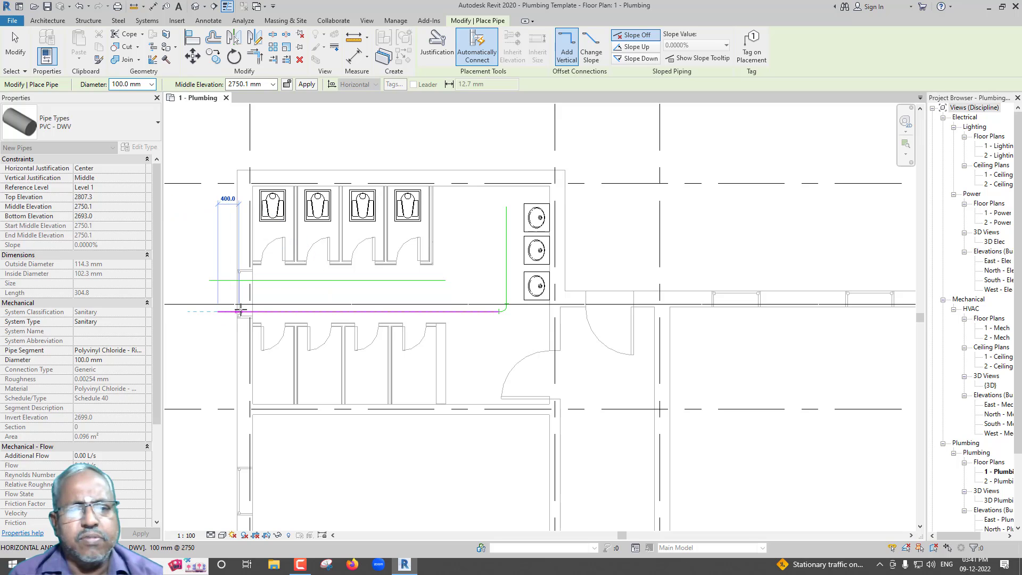
{"action": "key", "text": "Escape"}
{"action": "key", "text": "Escape"}
{"action": "middle_click_drag", "start_coordinate": [382, 317], "coordinate": [347, 307]}
{"action": "key", "text": "Escape"}
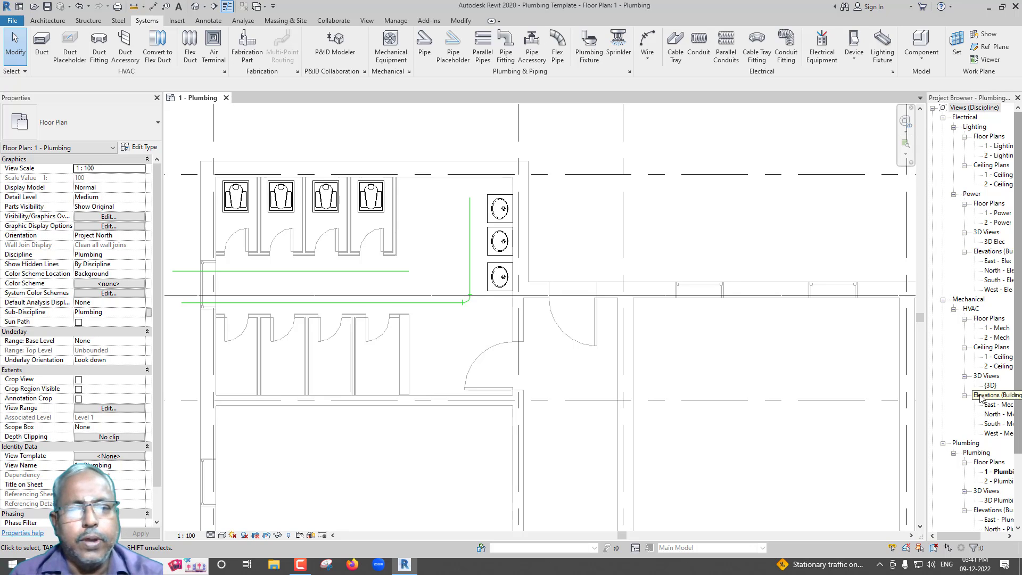
Step: Window-select both sanitary pipe runs in the restroom and delete them
{"action": "scroll", "coordinate": [663, 383], "scroll_direction": "down", "scroll_amount": 2}
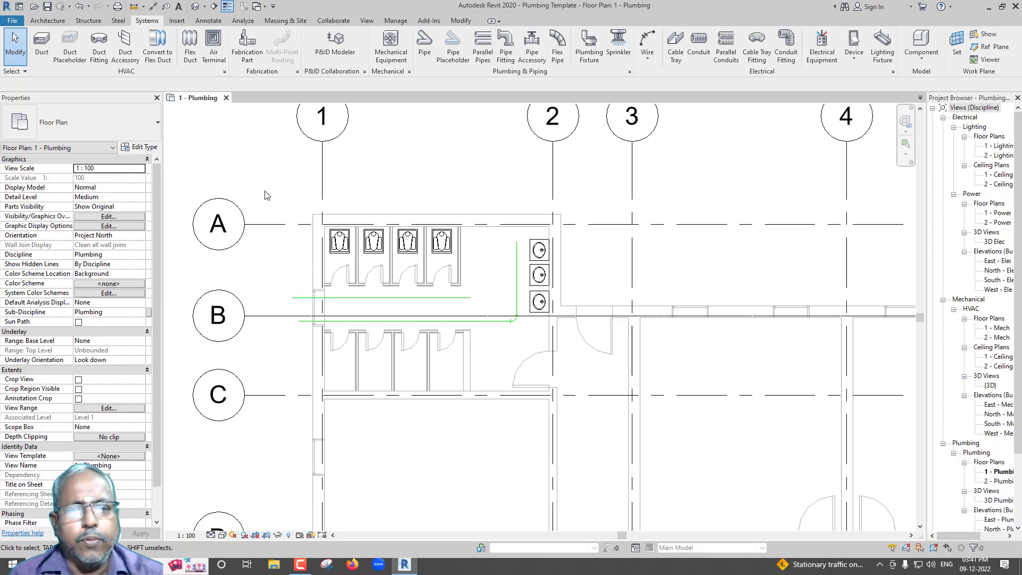
{"action": "left_click_drag", "start_coordinate": [267, 195], "coordinate": [538, 353]}
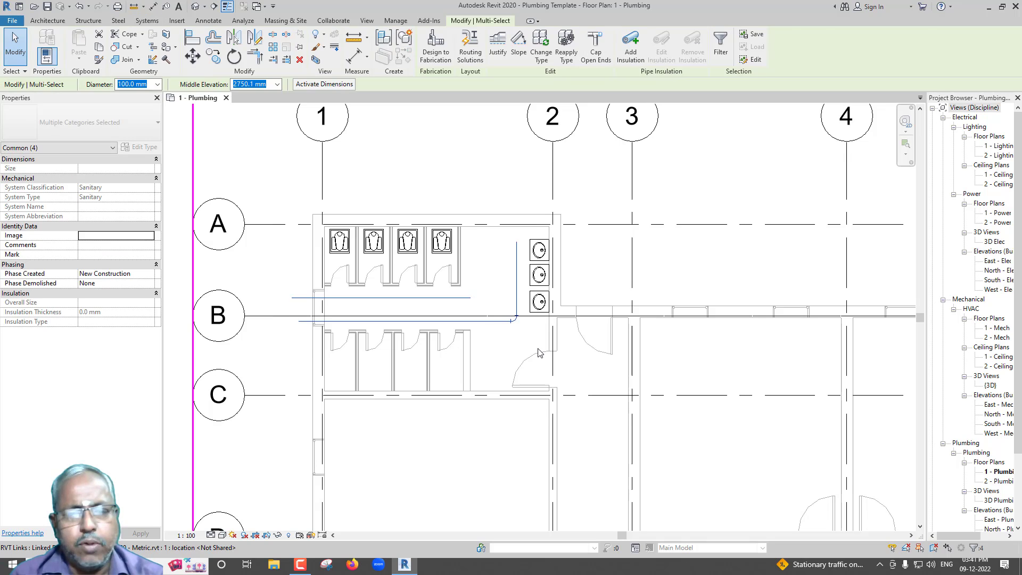
{"action": "key", "text": "Delete"}
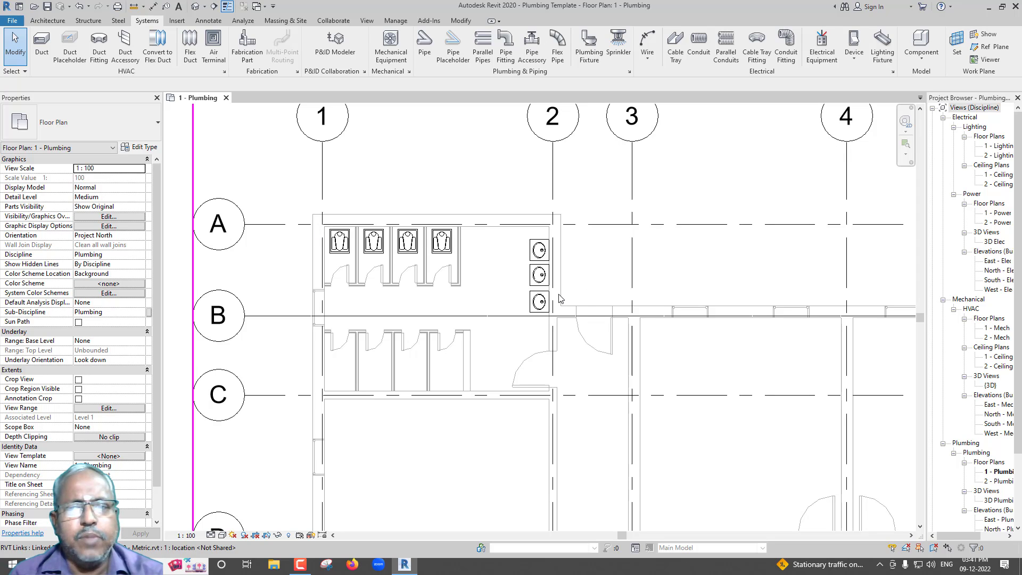
{"action": "left_click_drag", "start_coordinate": [1018, 288], "coordinate": [1020, 406]}
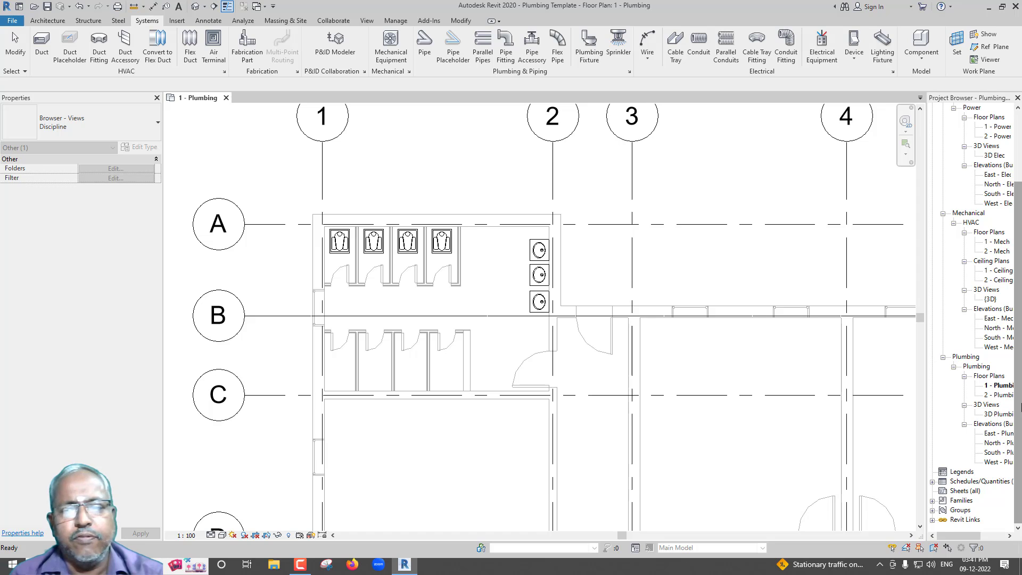
Step: Expand Families > Piping Systems > Piping System in the Project Browser and select Sanitary
{"action": "right_click", "coordinate": [999, 390]}
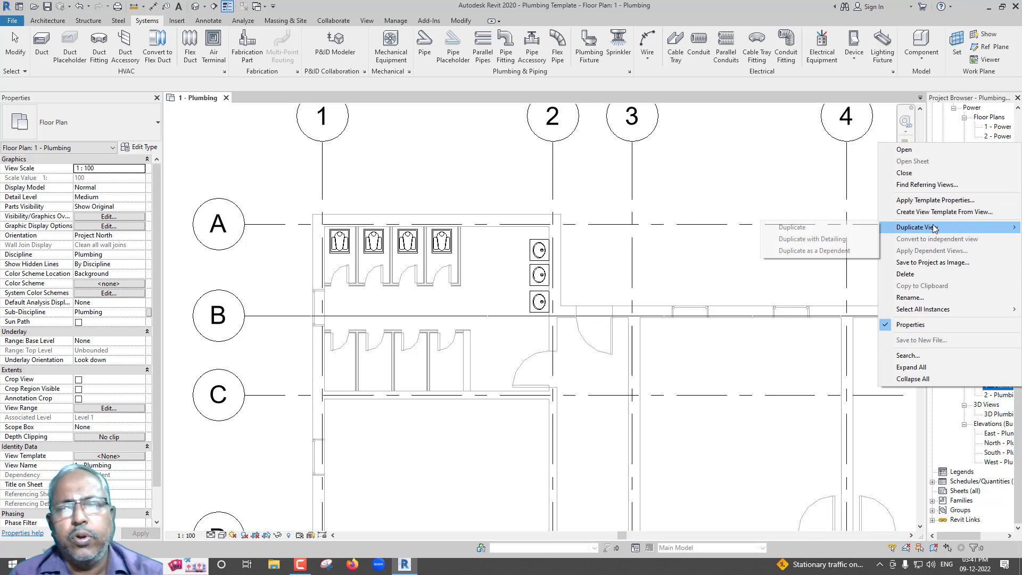
{"action": "mouse_move", "coordinate": [917, 227]}
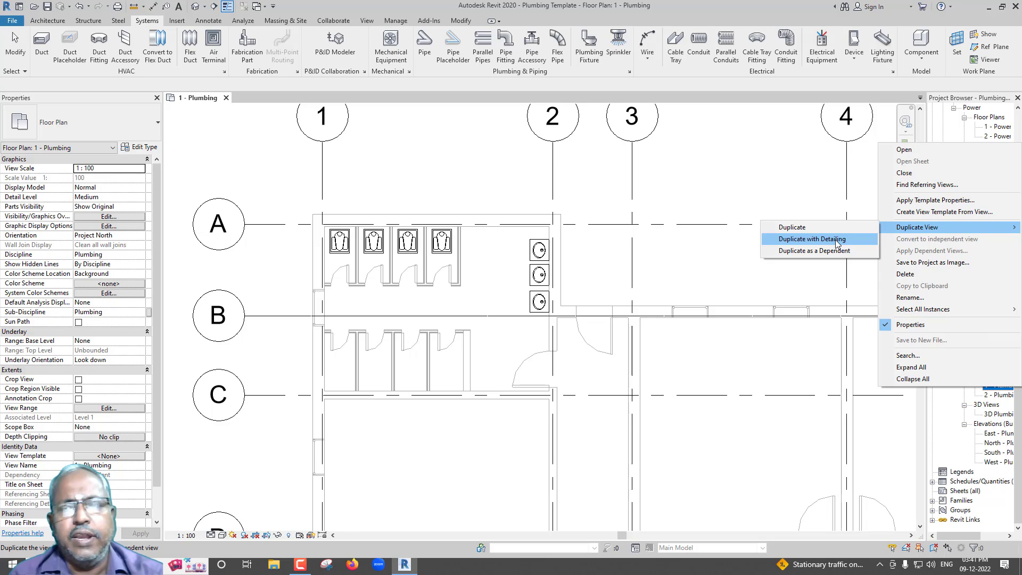
{"action": "left_click", "coordinate": [778, 9]}
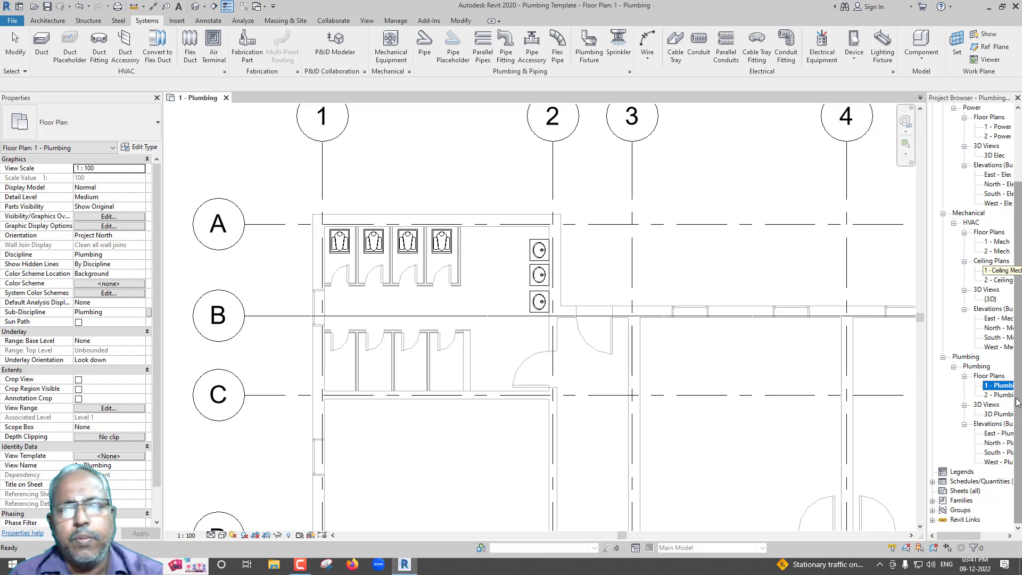
{"action": "left_click", "coordinate": [932, 502]}
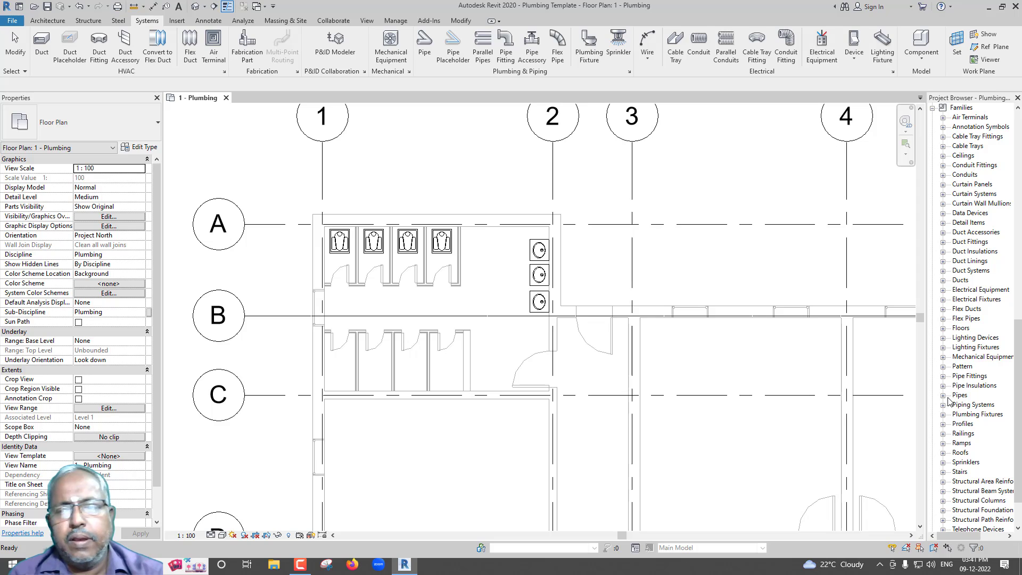
{"action": "left_click", "coordinate": [943, 406]}
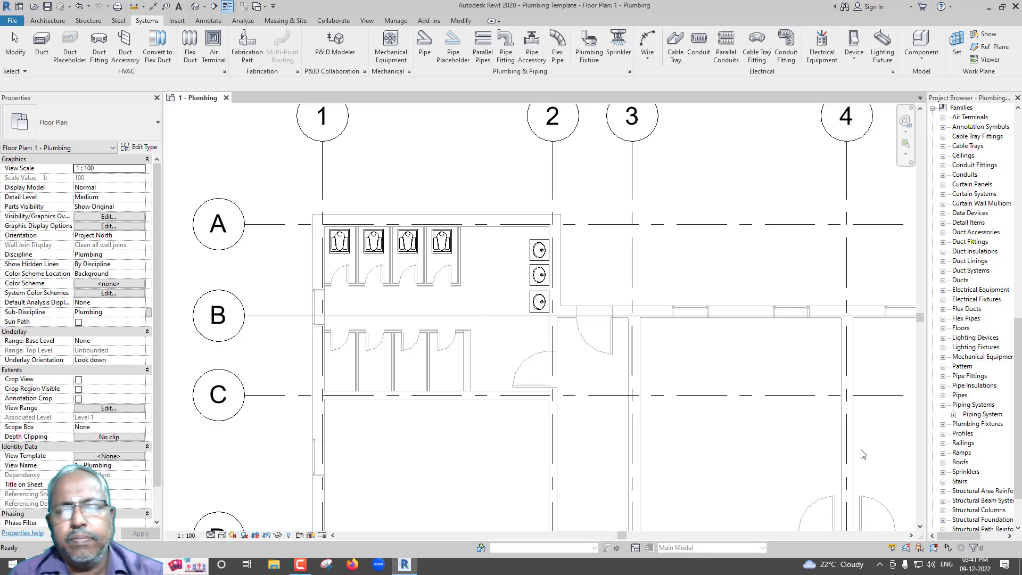
{"action": "left_click", "coordinate": [954, 415]}
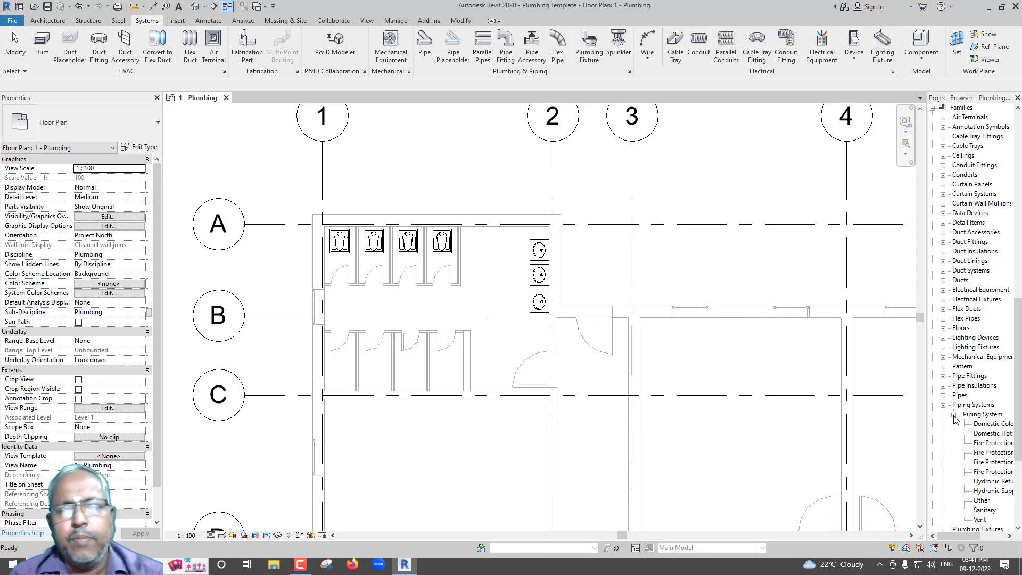
{"action": "scroll", "coordinate": [1012, 426], "scroll_direction": "down", "scroll_amount": 2}
{"action": "scroll", "coordinate": [1001, 423], "scroll_direction": "down", "scroll_amount": 2}
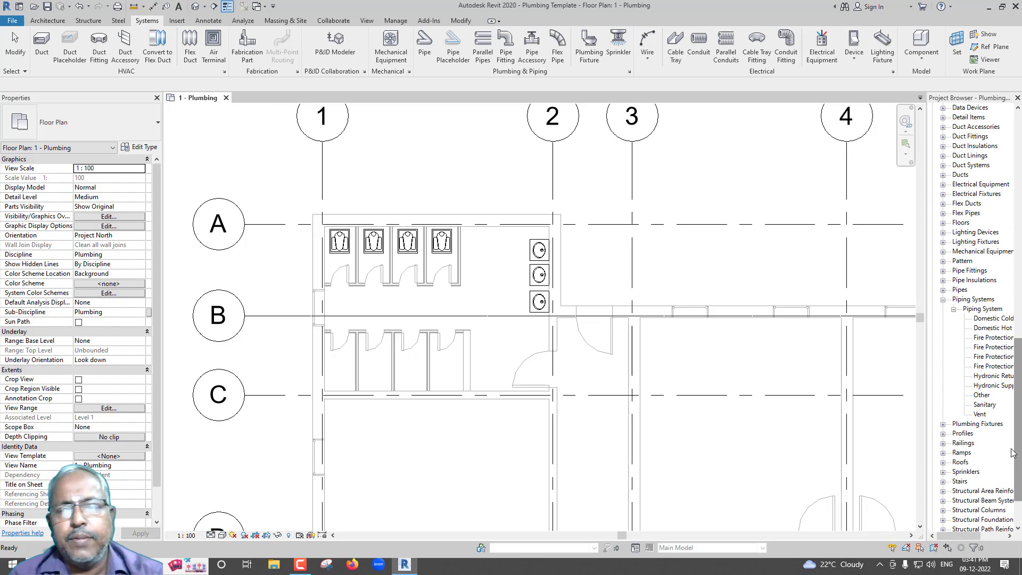
{"action": "left_click", "coordinate": [985, 405]}
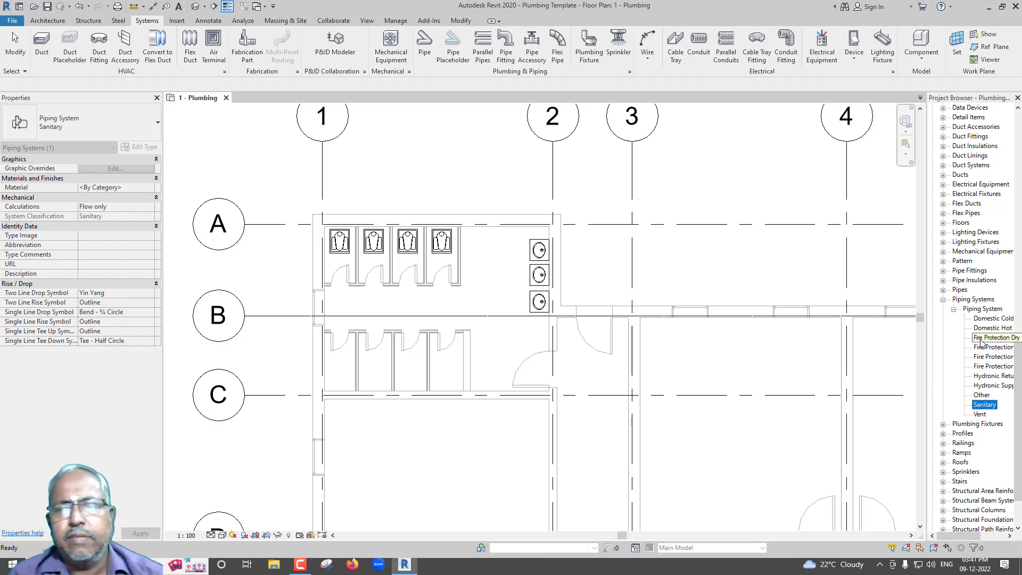
Step: Check the pipe tool's system type list, then cancel pipe placement
{"action": "left_click", "coordinate": [424, 43]}
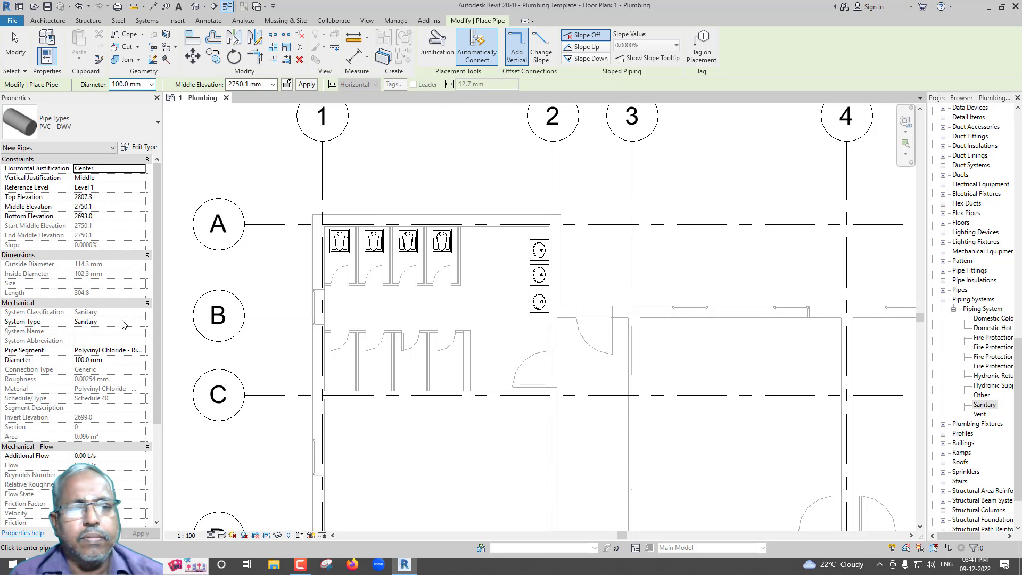
{"action": "left_click", "coordinate": [139, 322]}
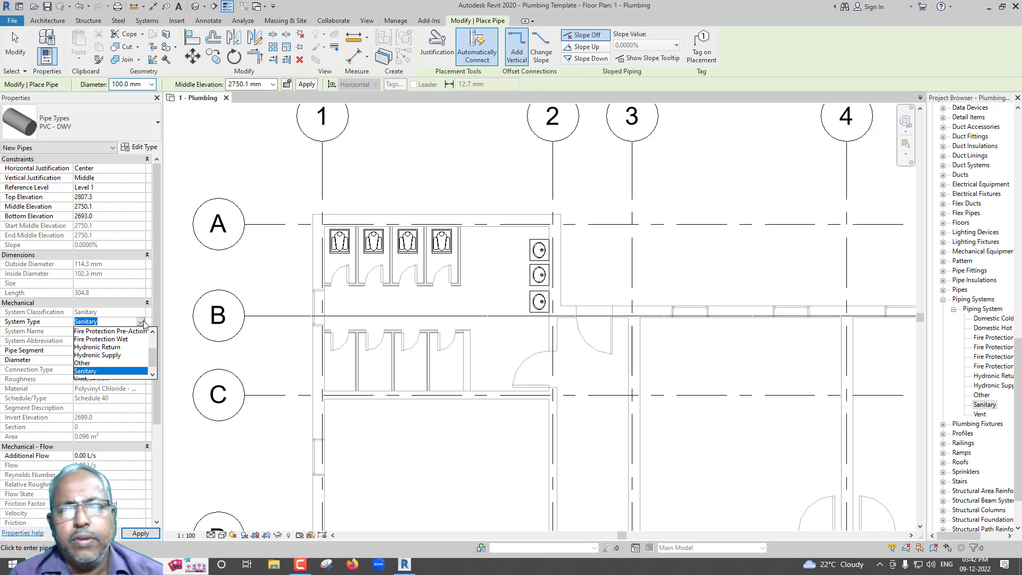
{"action": "key", "text": "Escape"}
{"action": "key", "text": "Escape"}
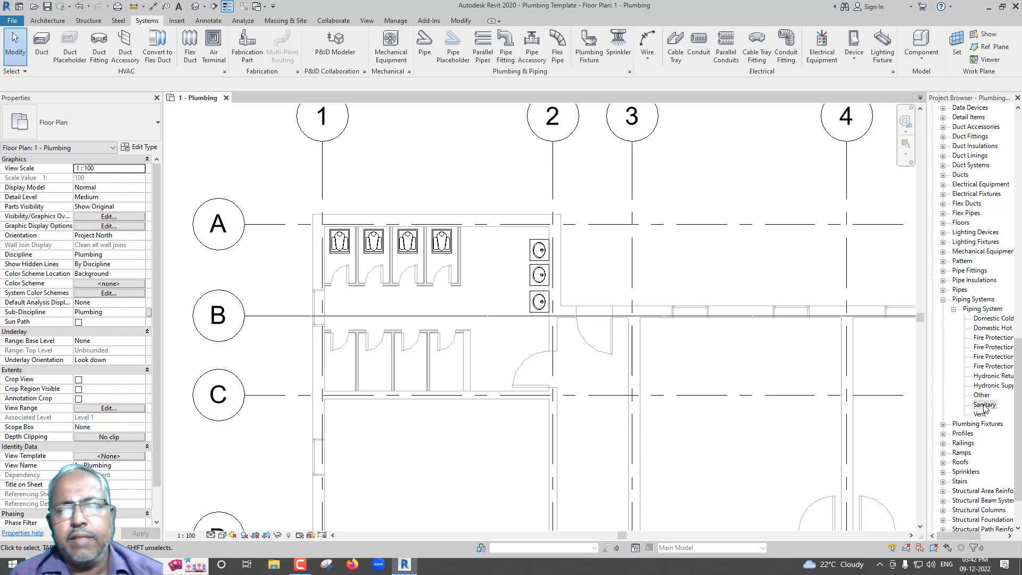
Step: Duplicate the Sanitary piping system and rename the copy WP
{"action": "right_click", "coordinate": [985, 405]}
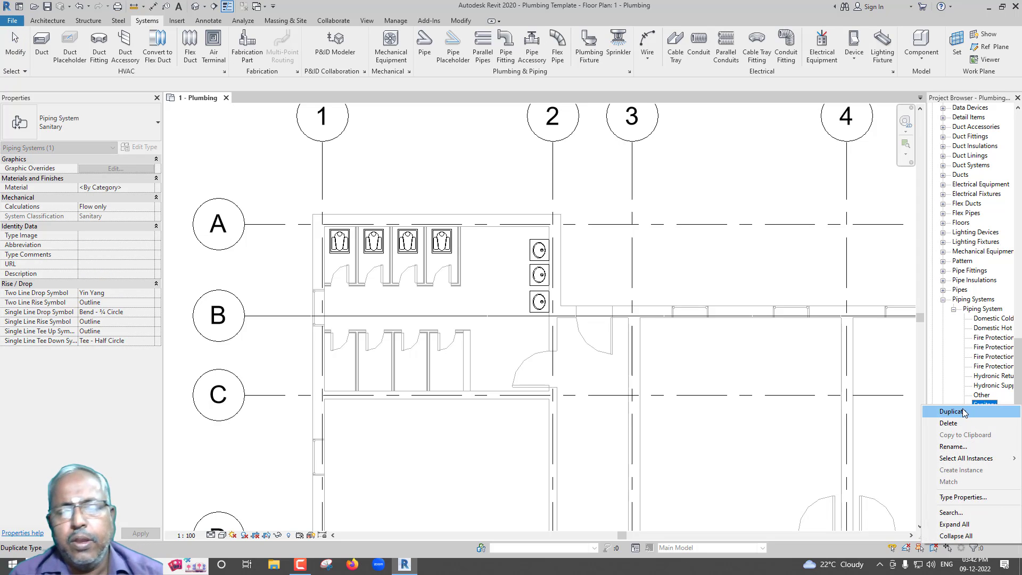
{"action": "left_click", "coordinate": [963, 413]}
{"action": "left_click", "coordinate": [979, 415]}
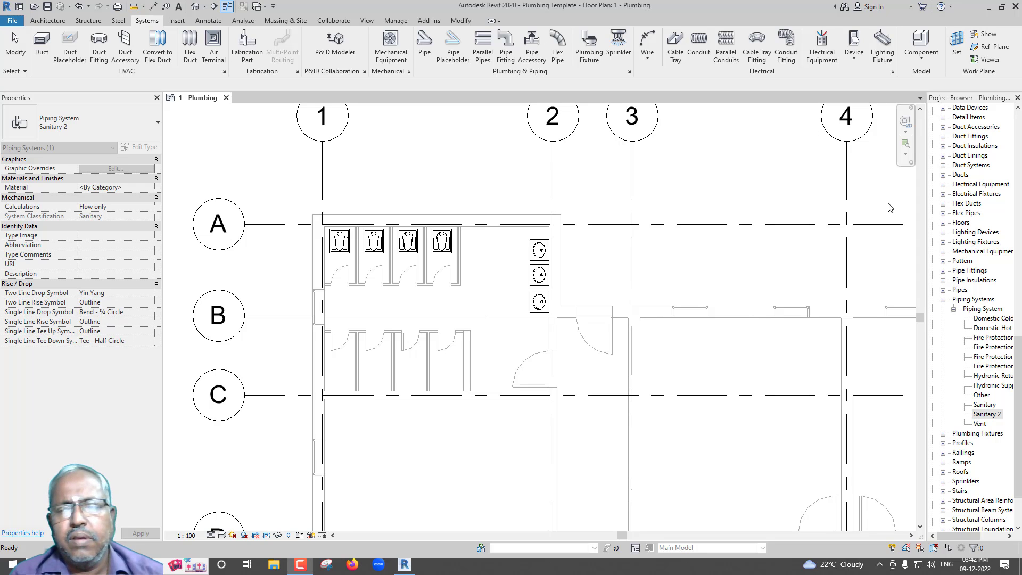
{"action": "right_click", "coordinate": [992, 418]}
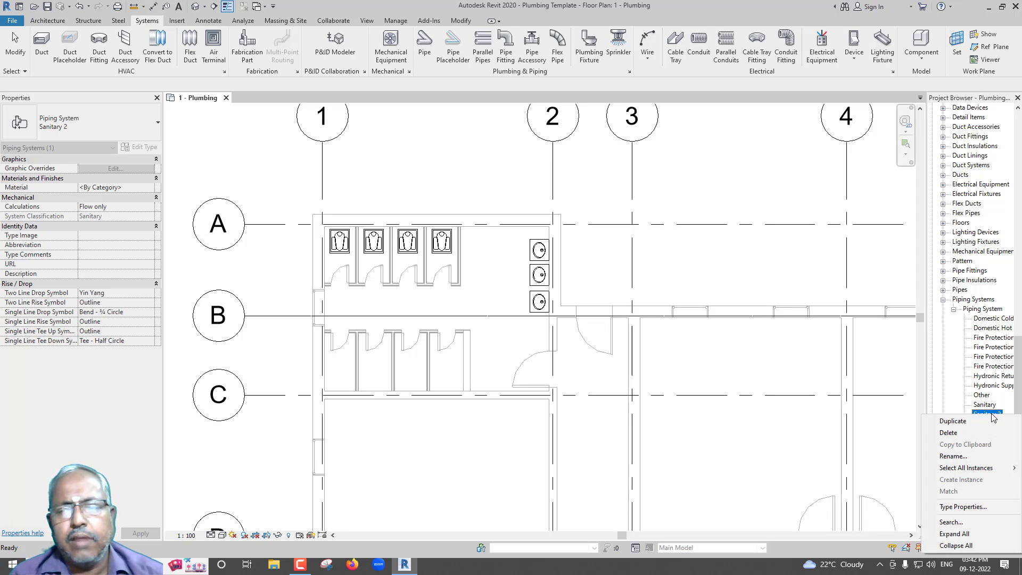
{"action": "left_click", "coordinate": [953, 457]}
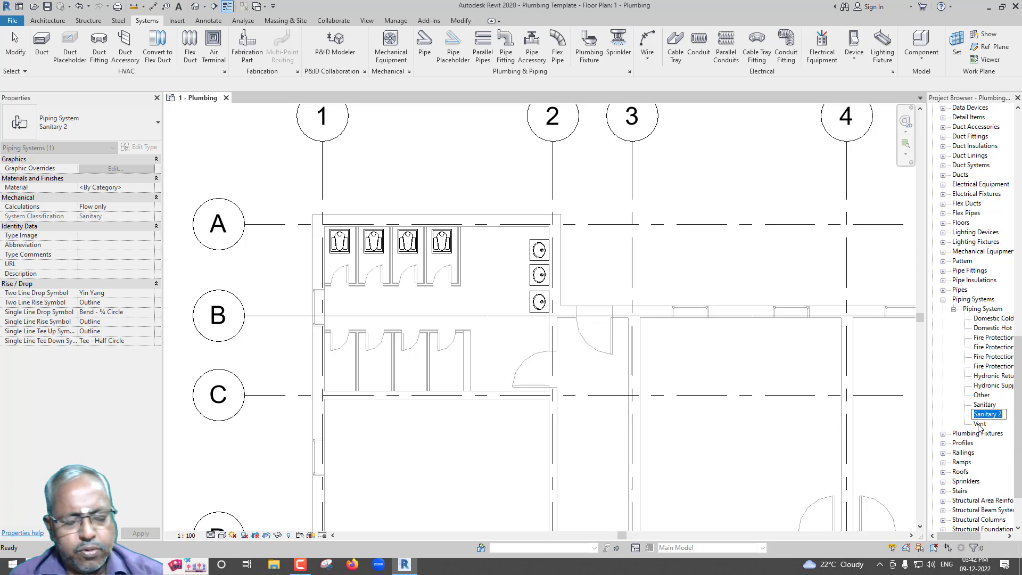
{"action": "type", "text": "WP"}
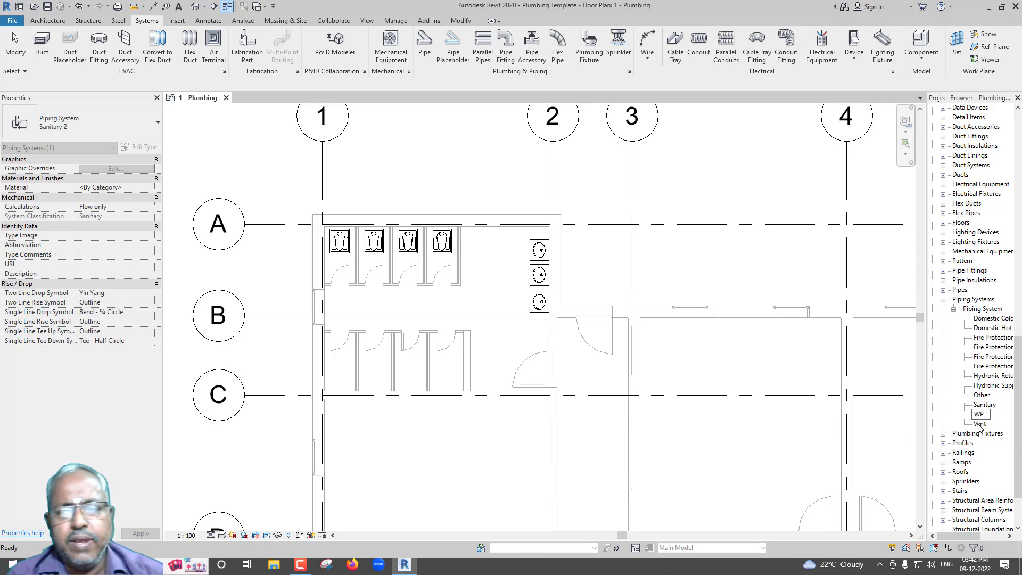
{"action": "left_click", "coordinate": [900, 430]}
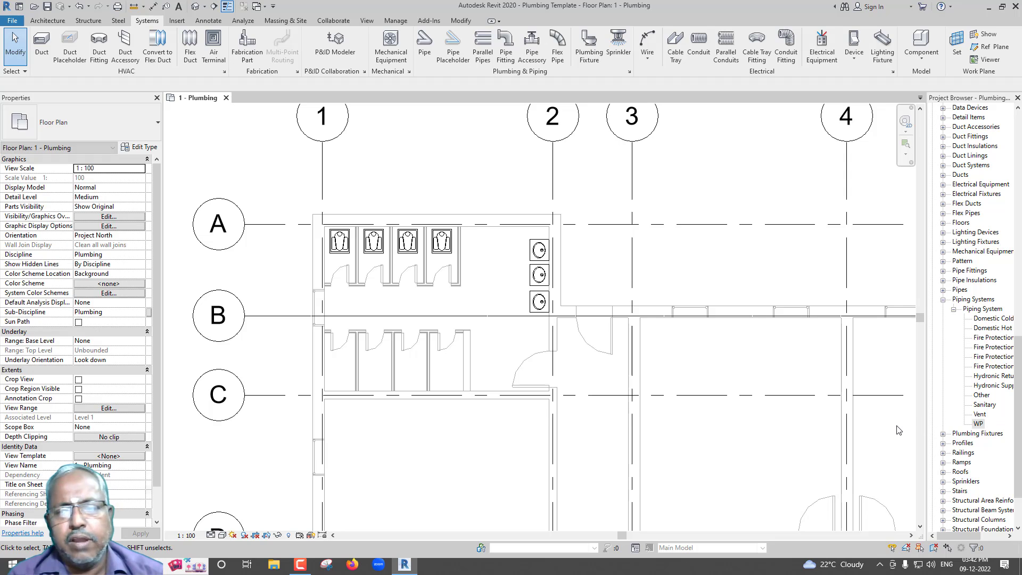
Step: Duplicate the WP piping system and rename the copy SP
{"action": "left_click", "coordinate": [980, 425]}
{"action": "right_click", "coordinate": [980, 425]}
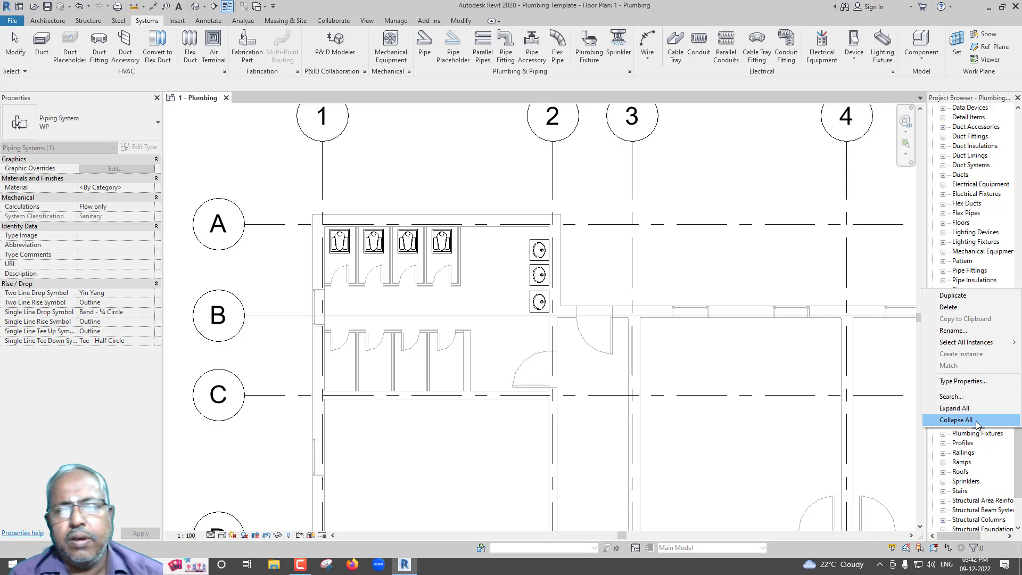
{"action": "left_click", "coordinate": [977, 296]}
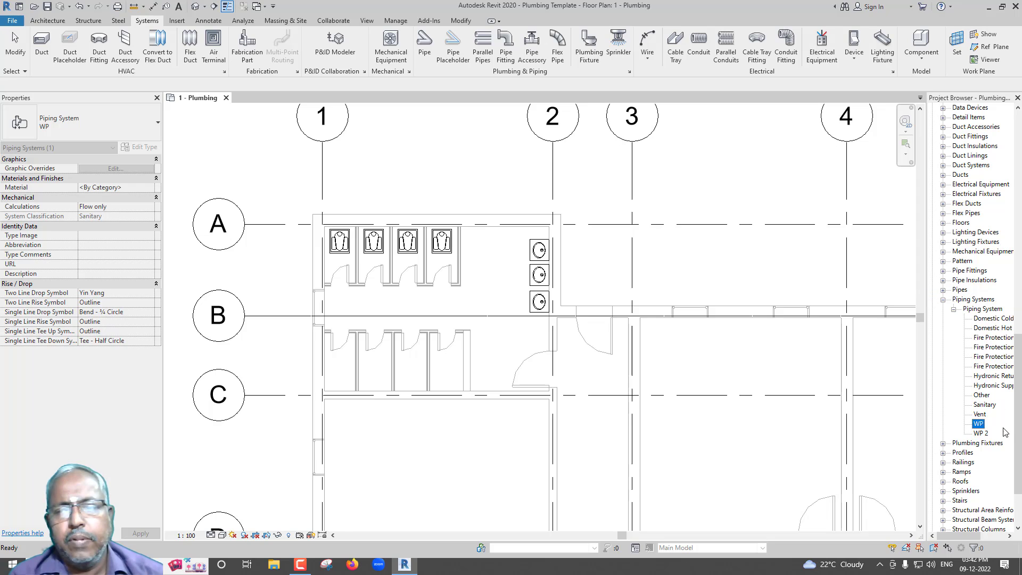
{"action": "left_click", "coordinate": [985, 433]}
{"action": "right_click", "coordinate": [985, 434]}
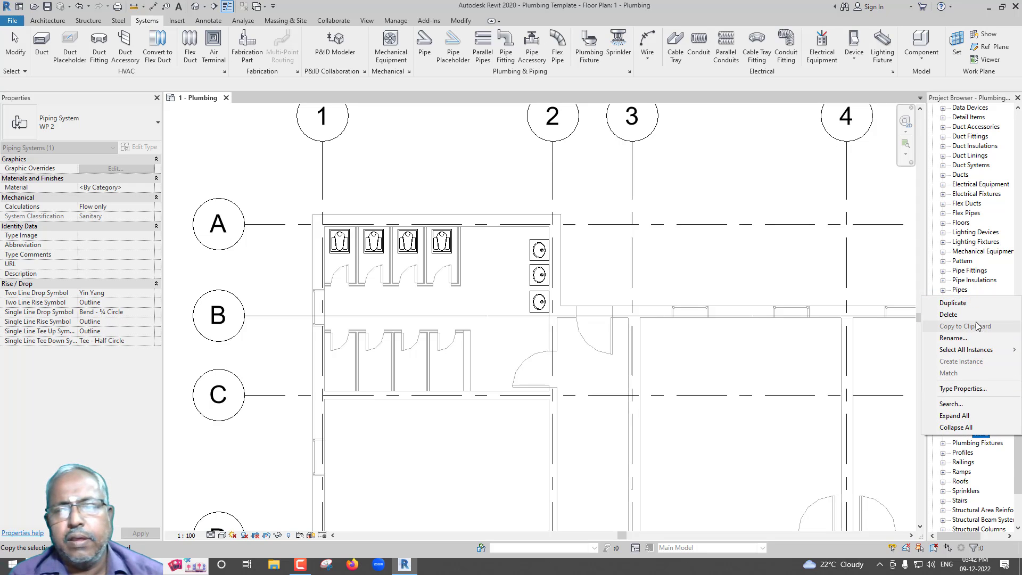
{"action": "left_click", "coordinate": [973, 342]}
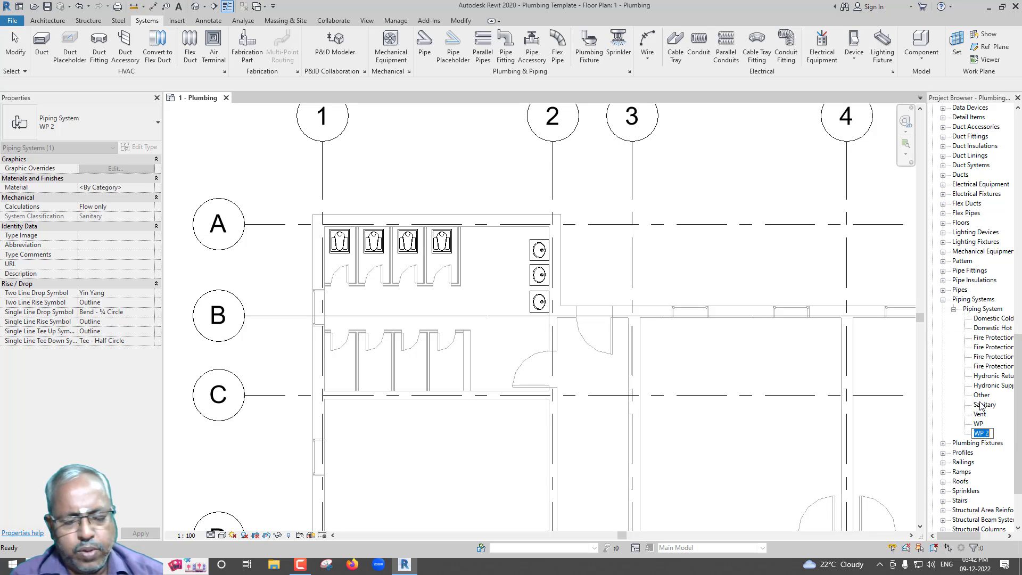
{"action": "type", "text": "SP"}
{"action": "key", "text": "Return"}
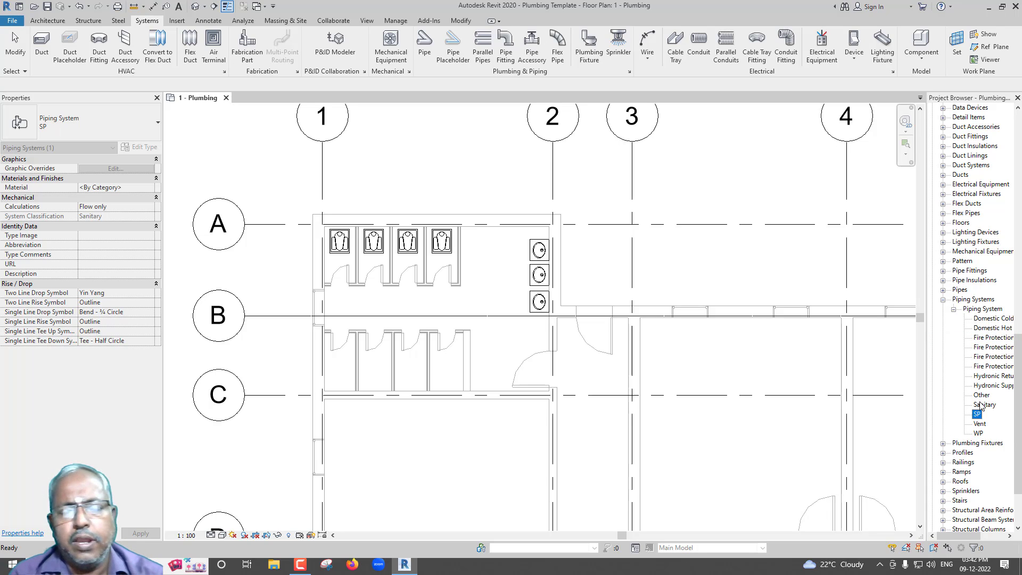
Step: Change the WP system type's line graphic override colour from Green to Blue
{"action": "left_click", "coordinate": [979, 434]}
{"action": "right_click", "coordinate": [980, 435]}
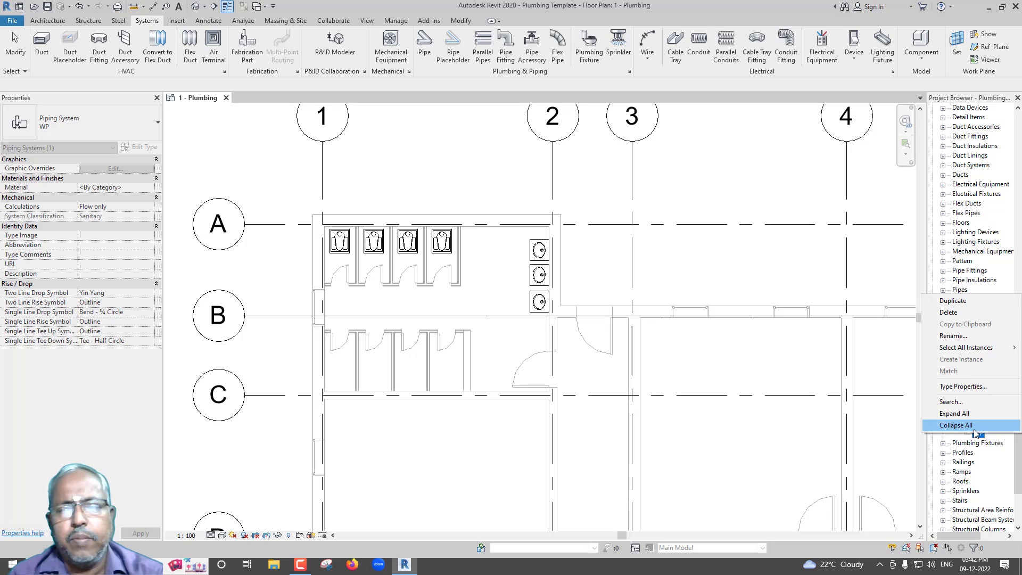
{"action": "left_click", "coordinate": [964, 386]}
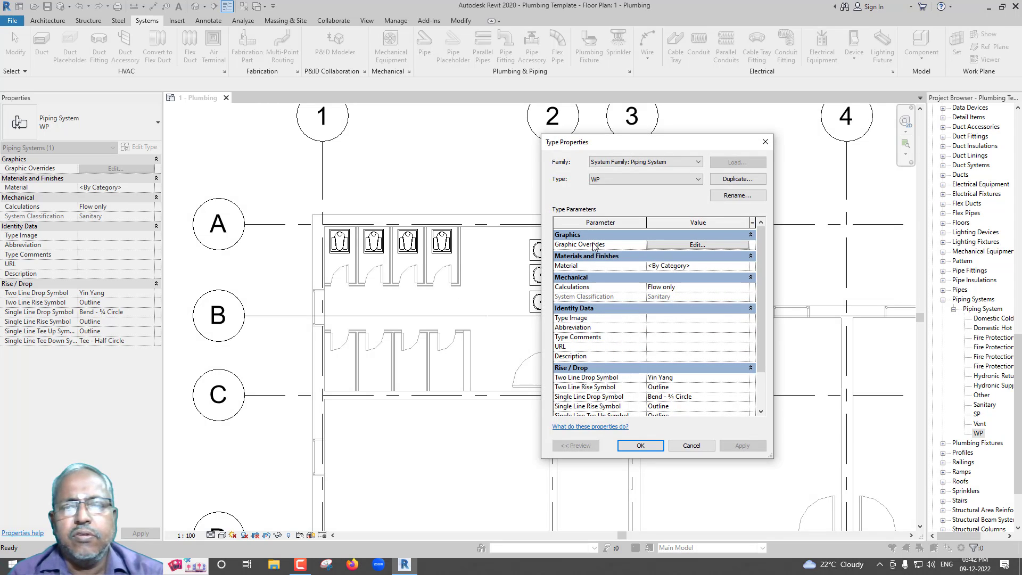
{"action": "left_click", "coordinate": [679, 246]}
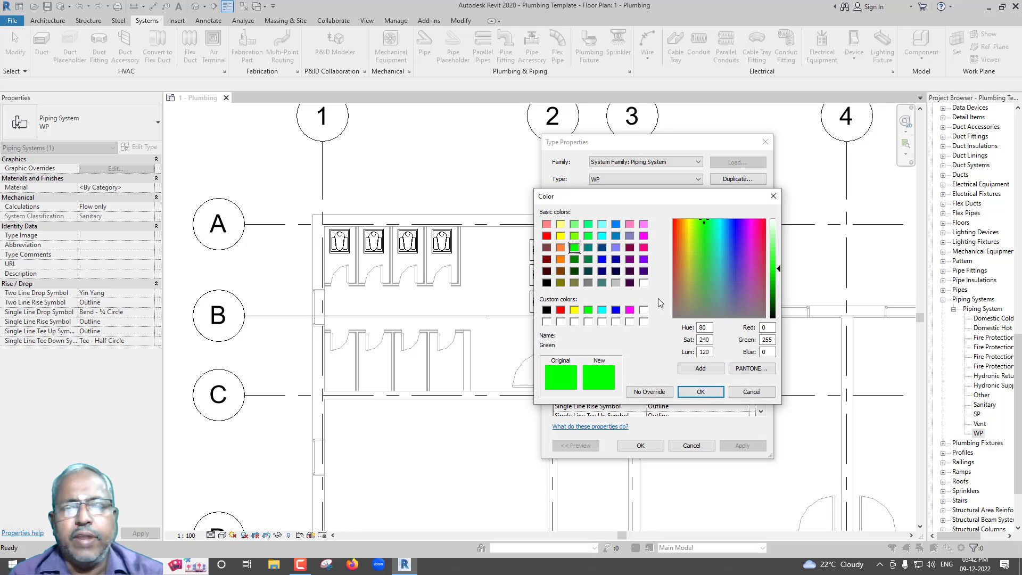
{"action": "left_click", "coordinate": [615, 310]}
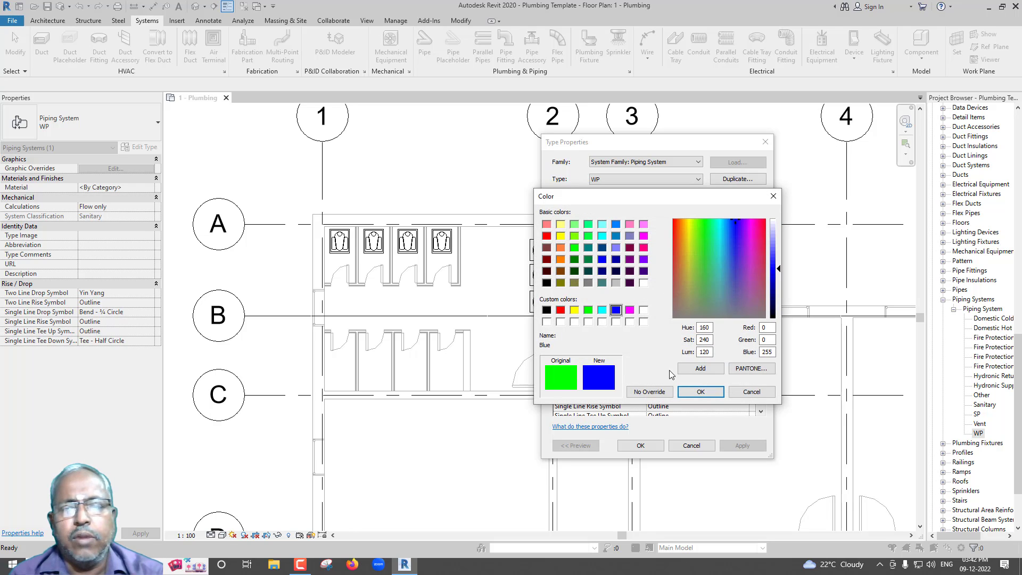
{"action": "left_click", "coordinate": [700, 391]}
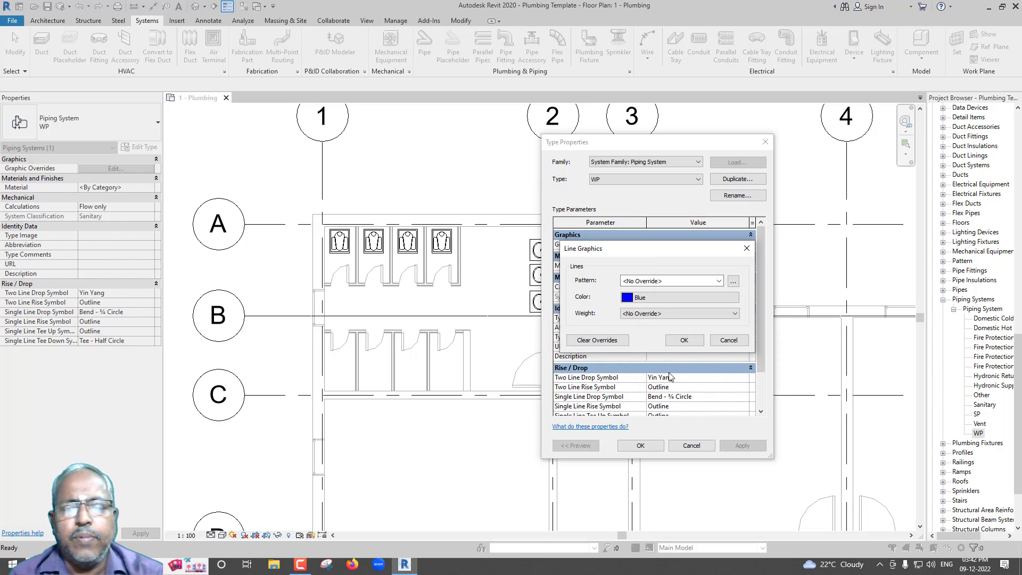
{"action": "left_click", "coordinate": [682, 343]}
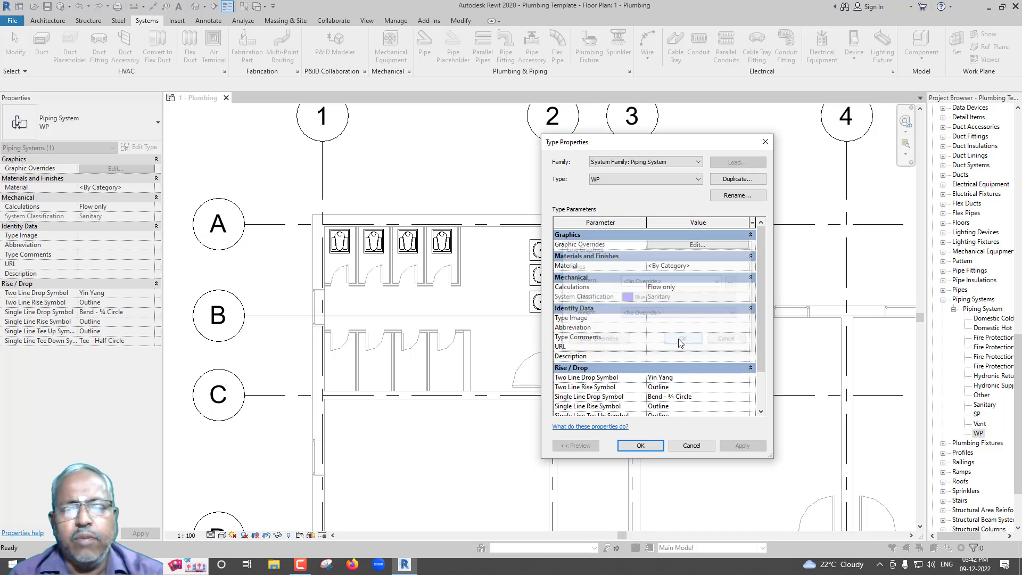
{"action": "left_click", "coordinate": [641, 446]}
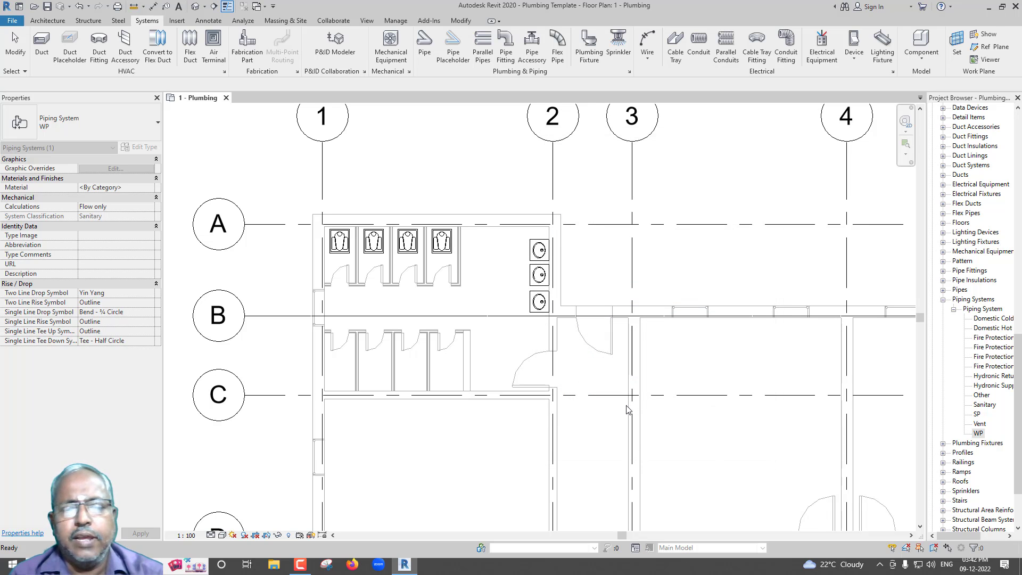
Step: Open the pipe tool, review the system types keeping Sanitary, then cancel
{"action": "left_click", "coordinate": [540, 383]}
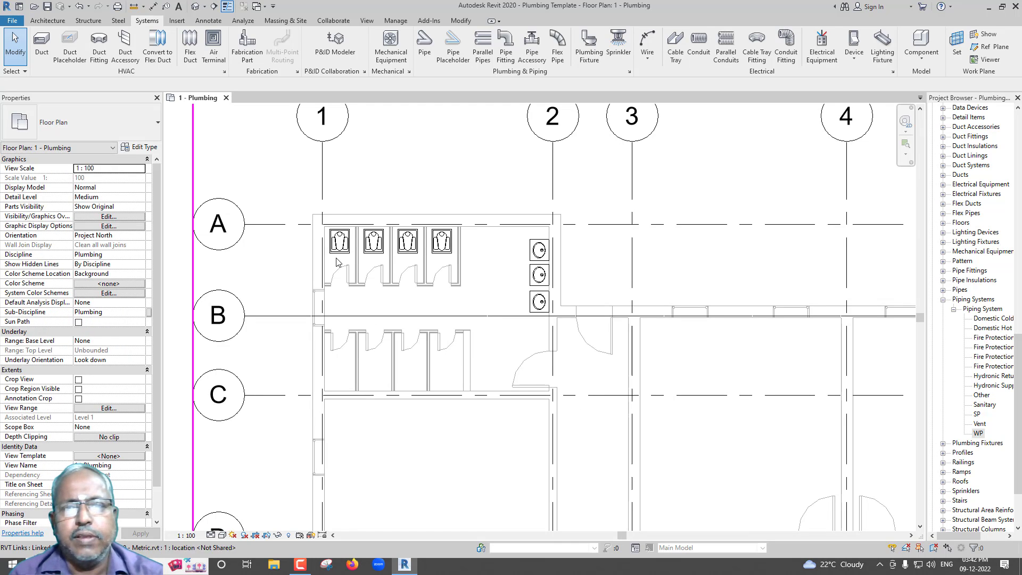
{"action": "left_click", "coordinate": [424, 45]}
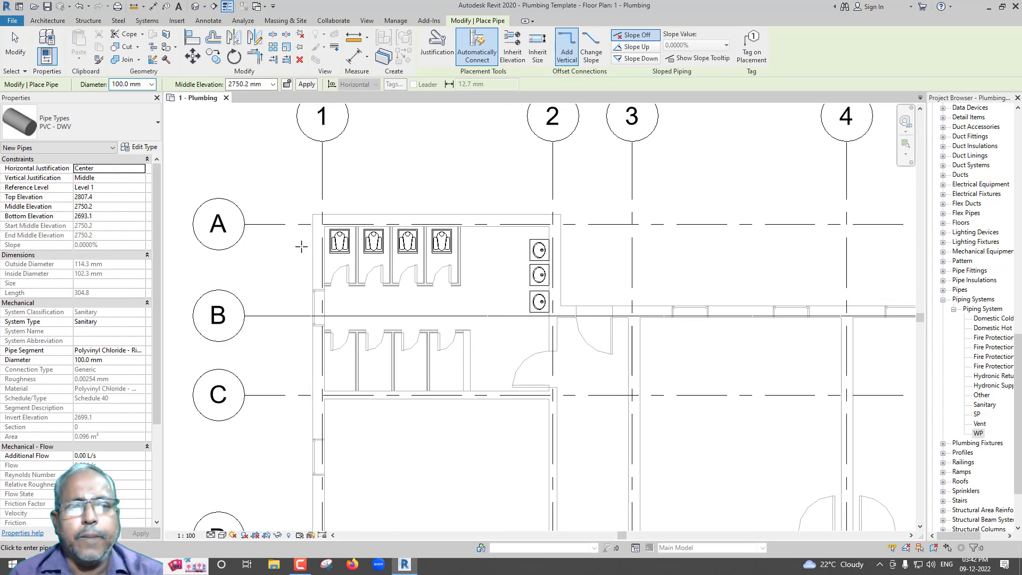
{"action": "left_click", "coordinate": [142, 322]}
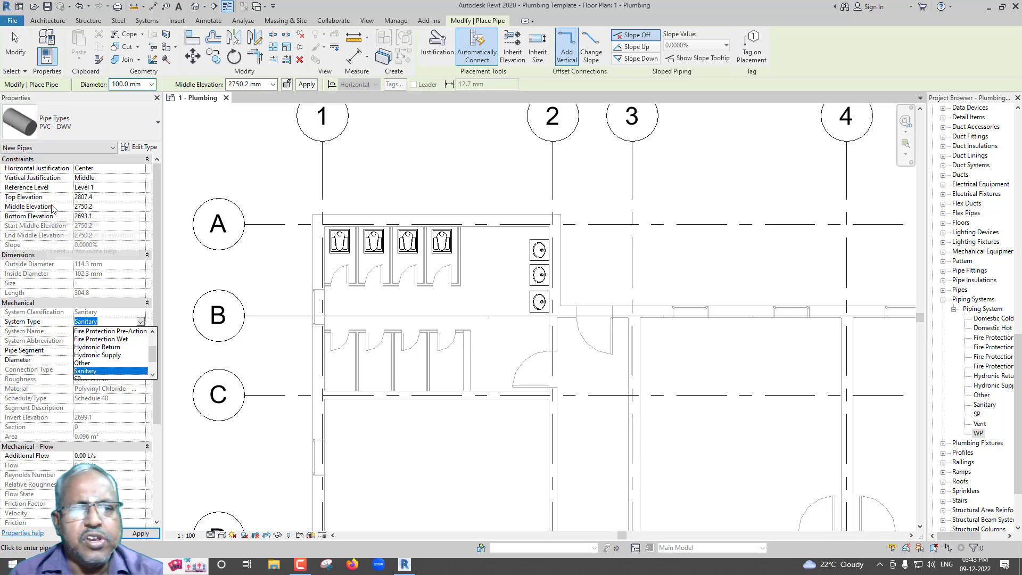
{"action": "left_click", "coordinate": [102, 212]}
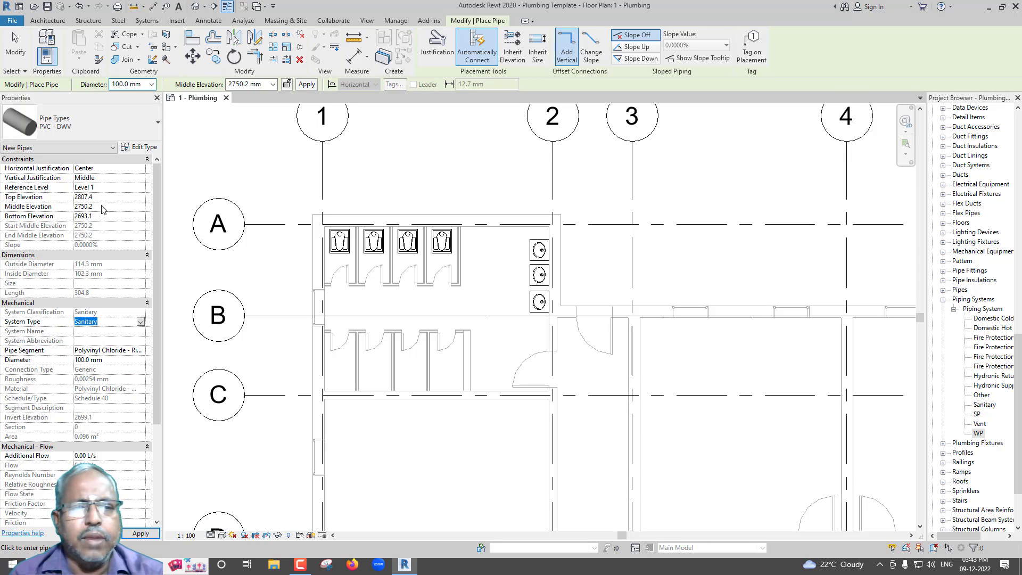
{"action": "key", "text": "Escape"}
{"action": "key", "text": "Escape"}
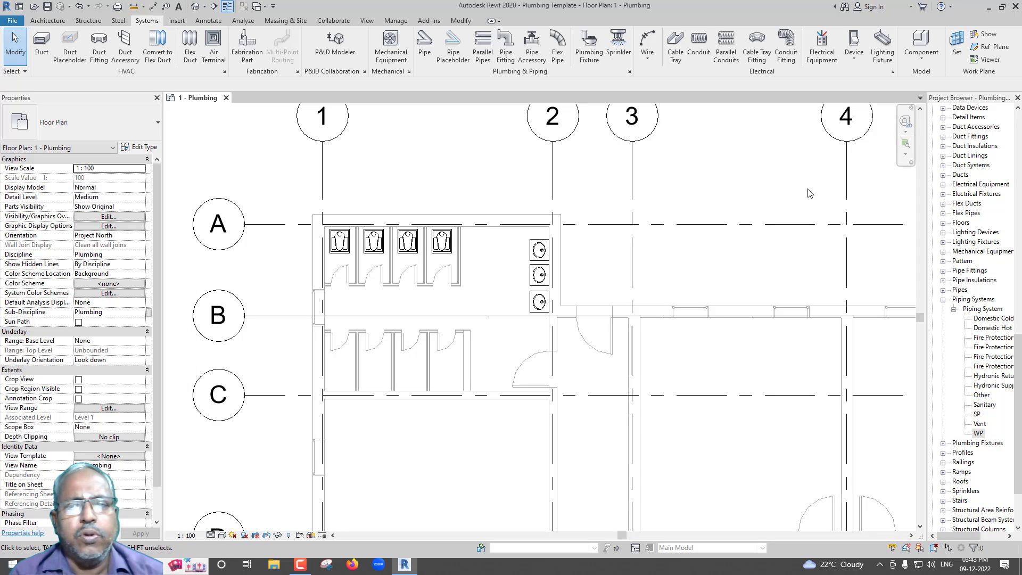
Step: Start a new pipe with the SP system type at -600 mm middle elevation
{"action": "key", "text": "alt+c"}
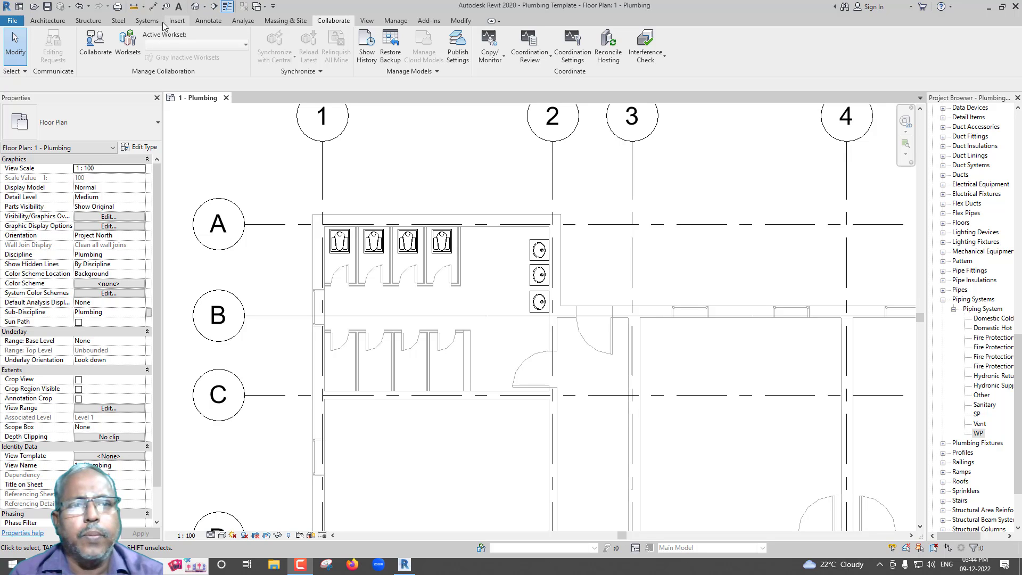
{"action": "left_click", "coordinate": [148, 20]}
{"action": "left_click", "coordinate": [426, 53]}
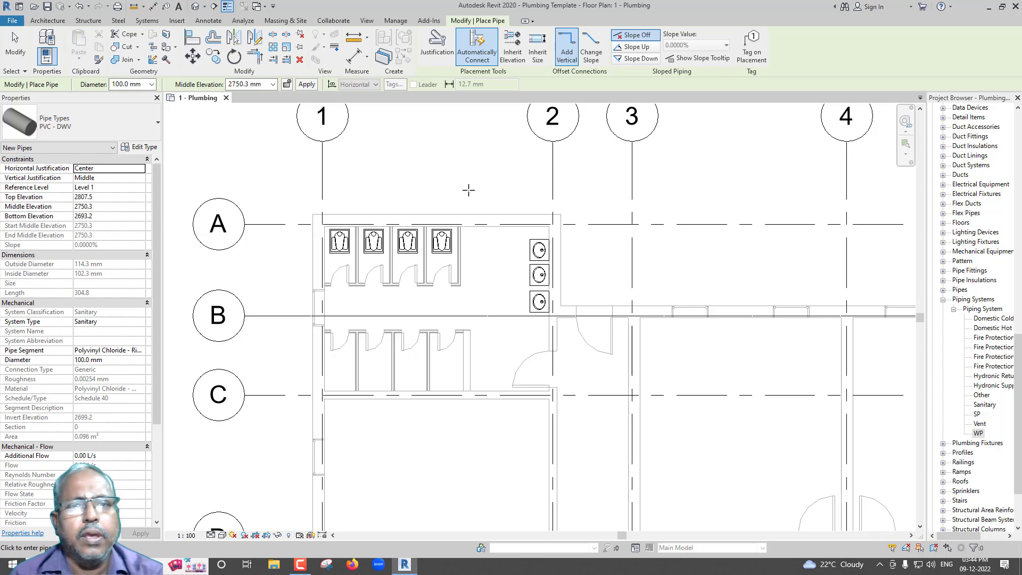
{"action": "left_click", "coordinate": [139, 322]}
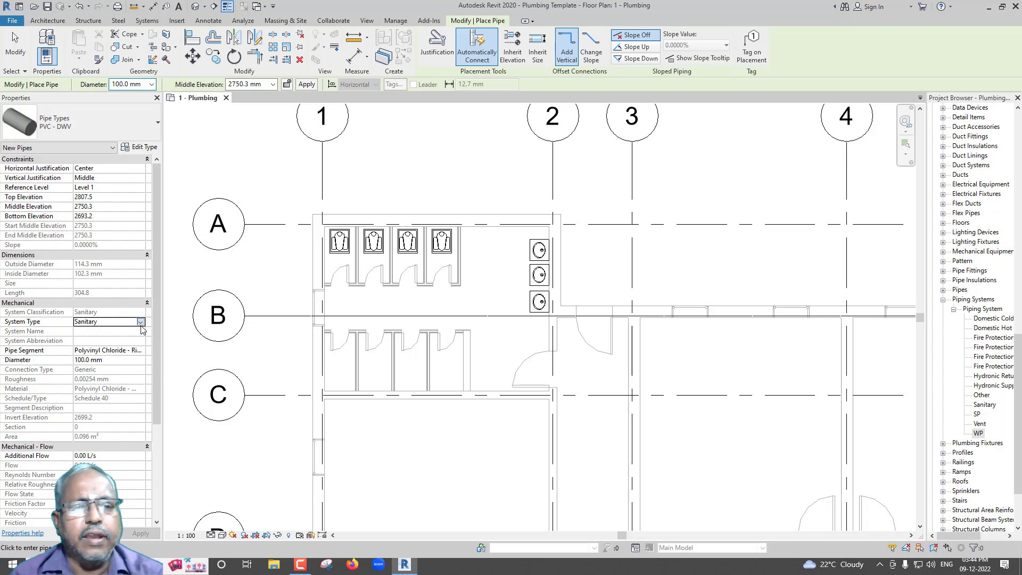
{"action": "scroll", "coordinate": [127, 357], "scroll_direction": "down", "scroll_amount": 1}
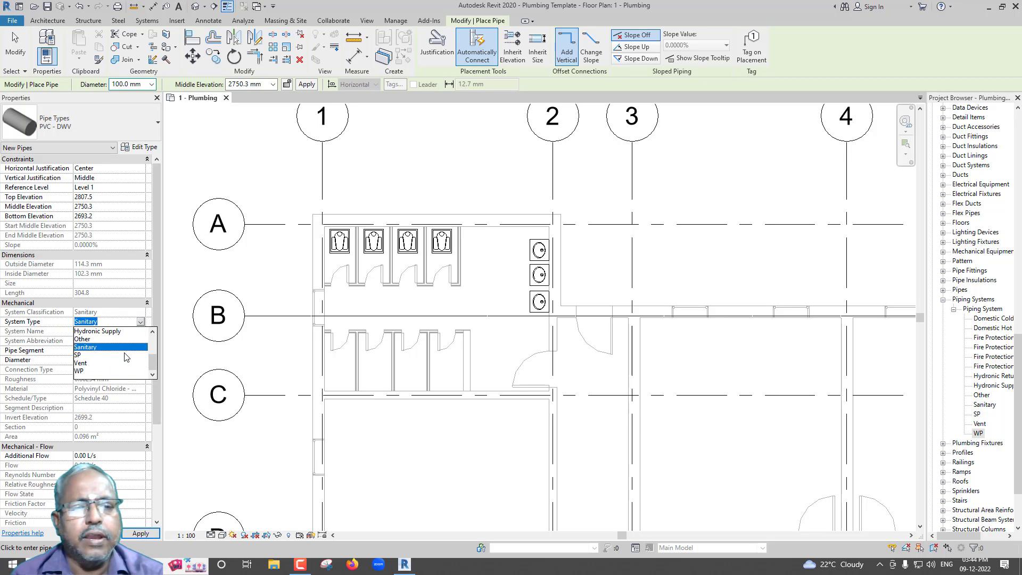
{"action": "left_click", "coordinate": [87, 355]}
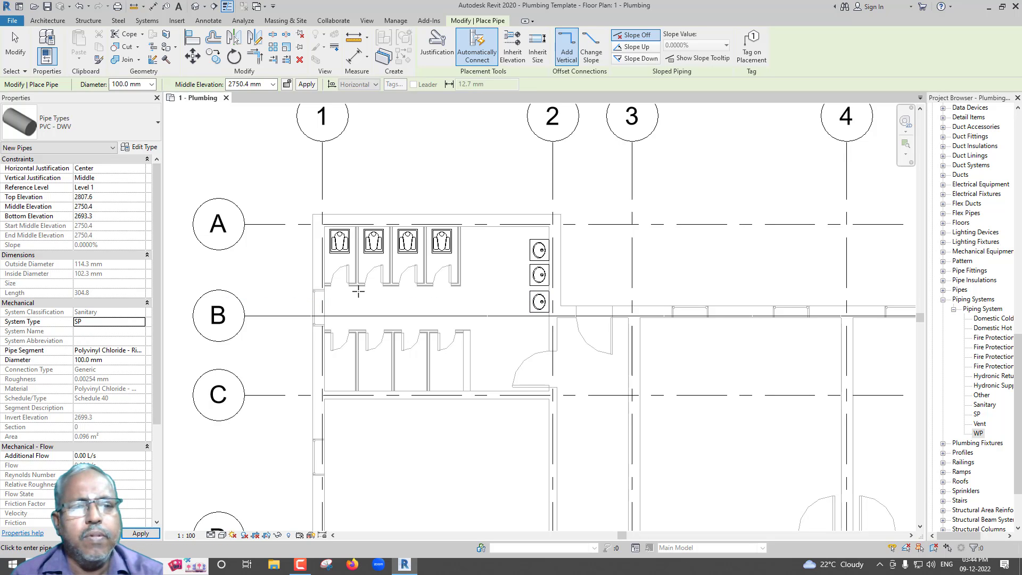
{"action": "left_click", "coordinate": [104, 208]}
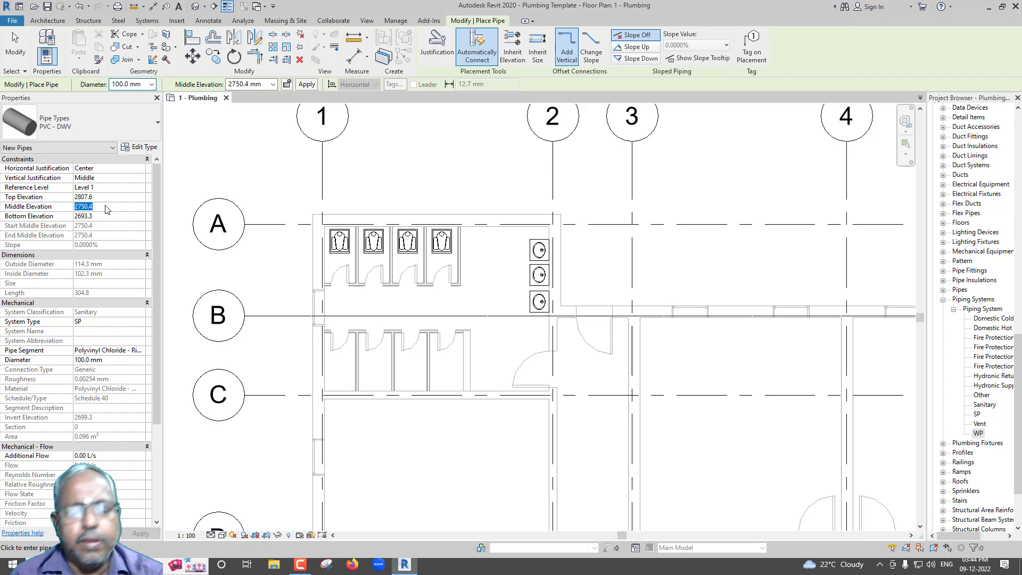
{"action": "type", "text": "-600"}
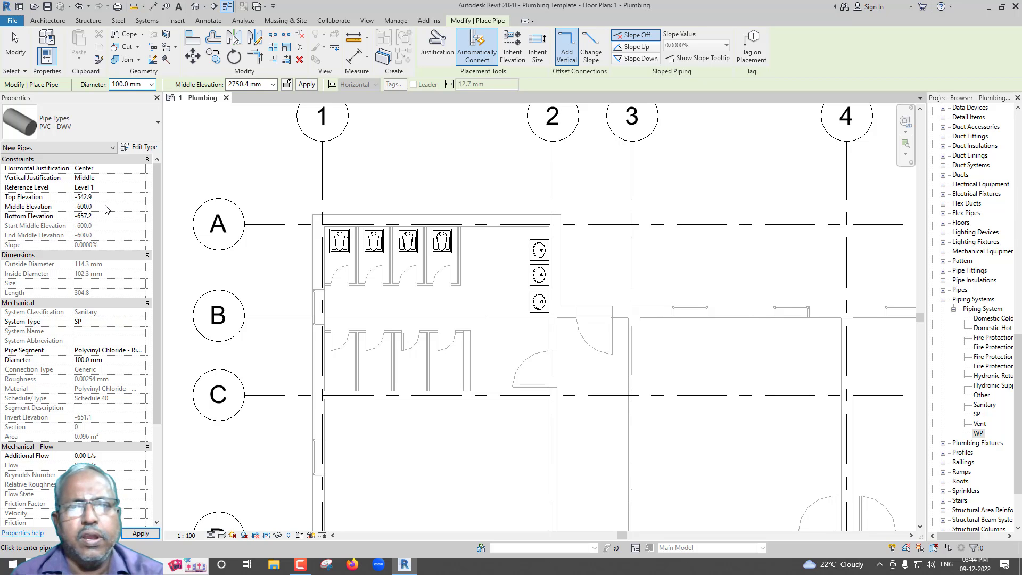
{"action": "key", "text": "Return"}
Step: Set new pipes to slope downward at 1.0000%
{"action": "left_click", "coordinate": [636, 58]}
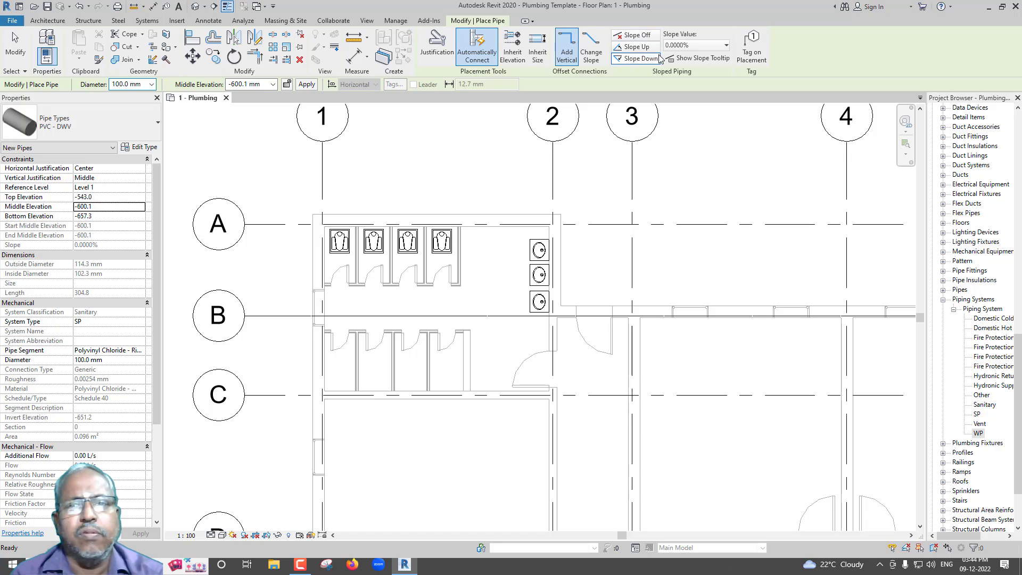
{"action": "left_click", "coordinate": [686, 47]}
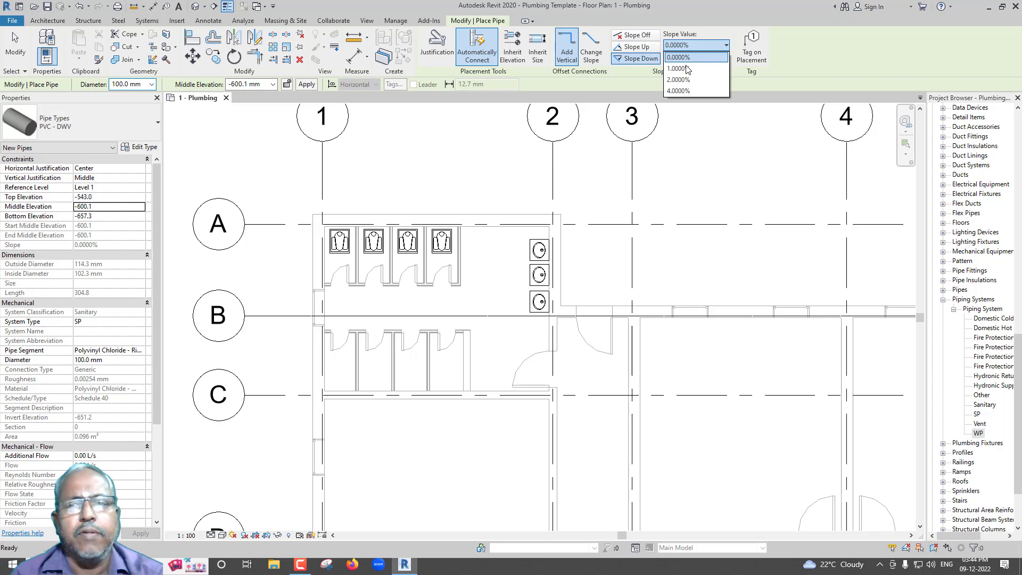
{"action": "left_click", "coordinate": [687, 68]}
Step: Draw a 3500 mm sloped SP pipe leftward below the toilet stalls
{"action": "middle_click_drag", "start_coordinate": [473, 283], "coordinate": [504, 256]}
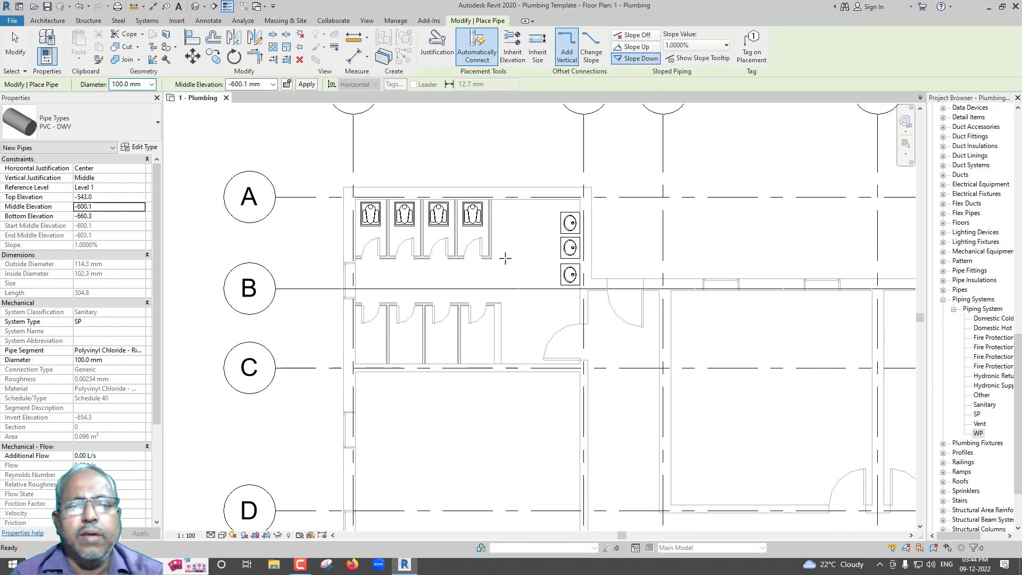
{"action": "left_click", "coordinate": [504, 256]}
{"action": "scroll", "coordinate": [491, 264], "scroll_direction": "up", "scroll_amount": 2}
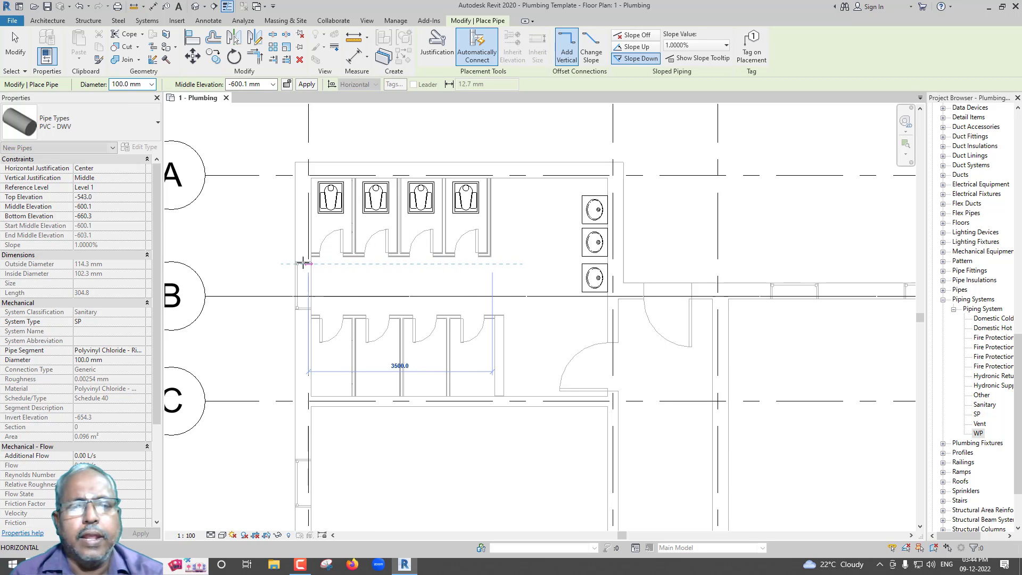
{"action": "left_click", "coordinate": [272, 264]}
{"action": "key", "text": "Escape"}
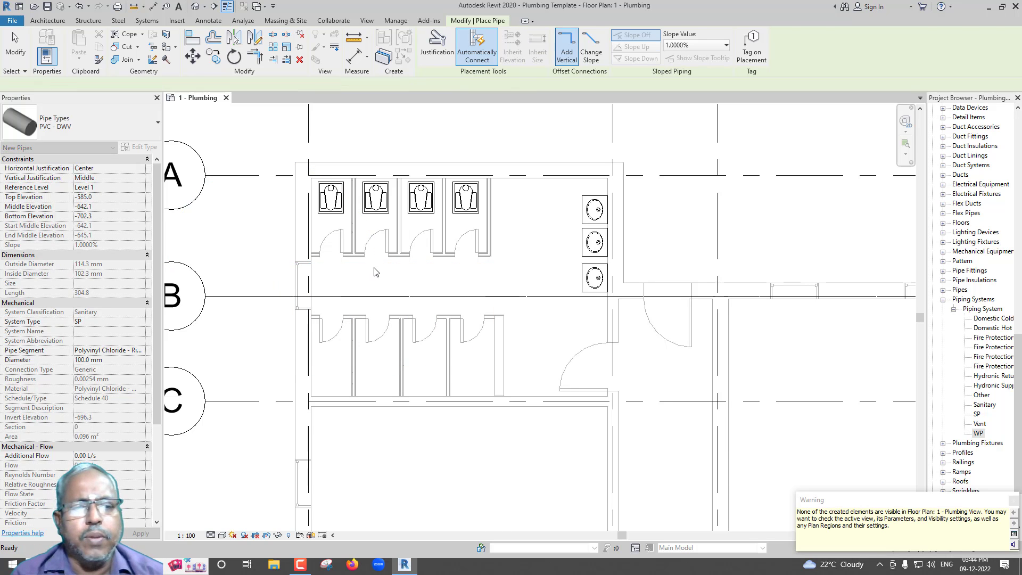
{"action": "key", "text": "Escape"}
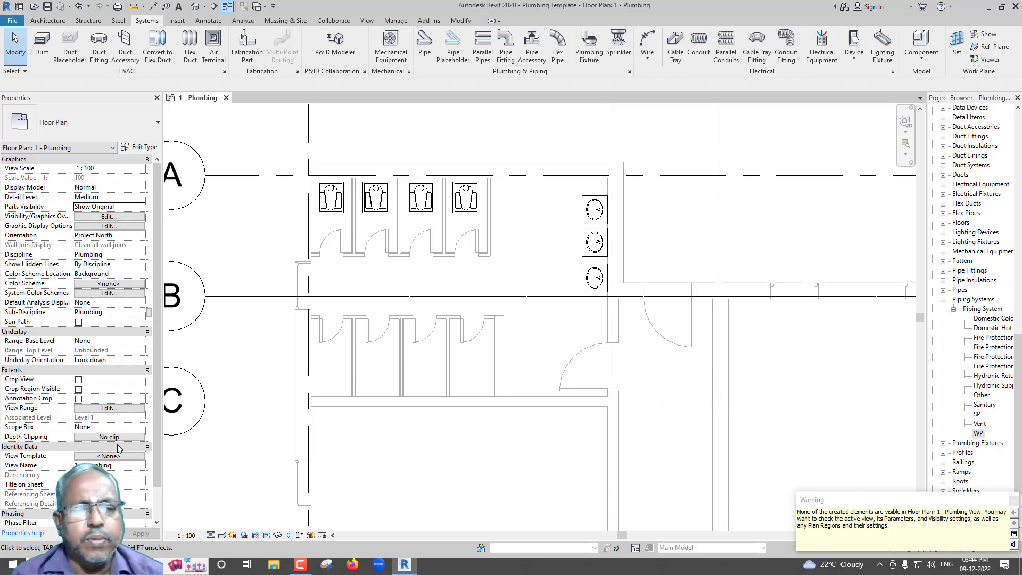
Step: Set the plan's View Range view depth to Level Below
{"action": "left_click", "coordinate": [126, 409]}
{"action": "left_click", "coordinate": [448, 289]}
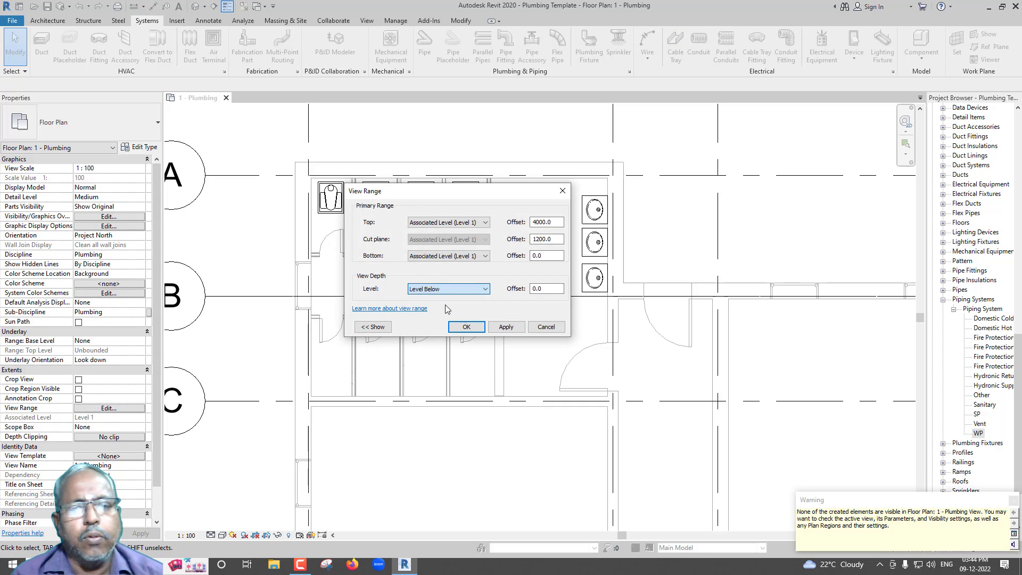
{"action": "left_click", "coordinate": [466, 327]}
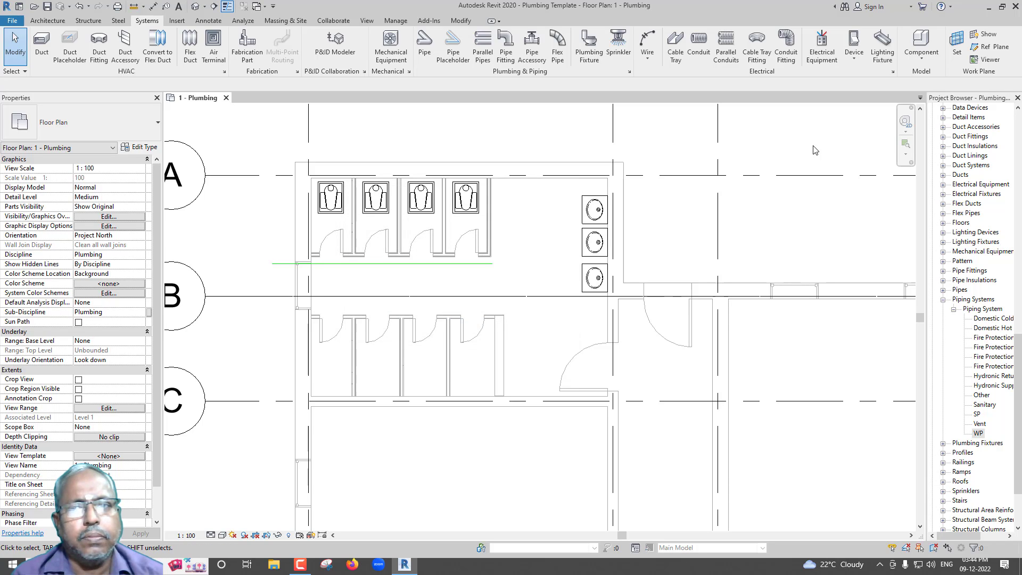
Step: Switch the plan to a shaded visual style at Fine detail and select the linked model
{"action": "left_click", "coordinate": [224, 535]}
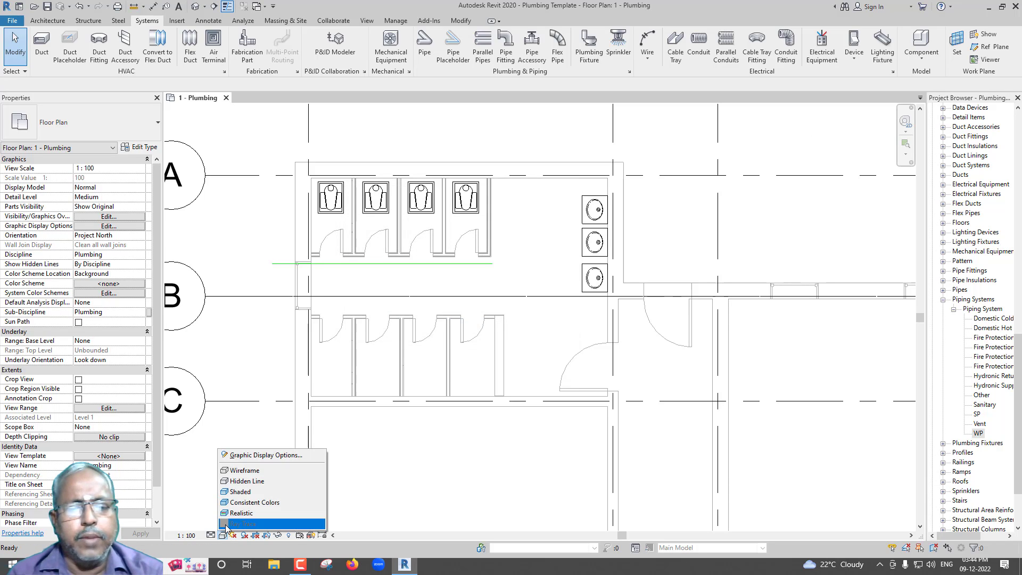
{"action": "left_click", "coordinate": [241, 512]}
{"action": "left_click", "coordinate": [211, 535]}
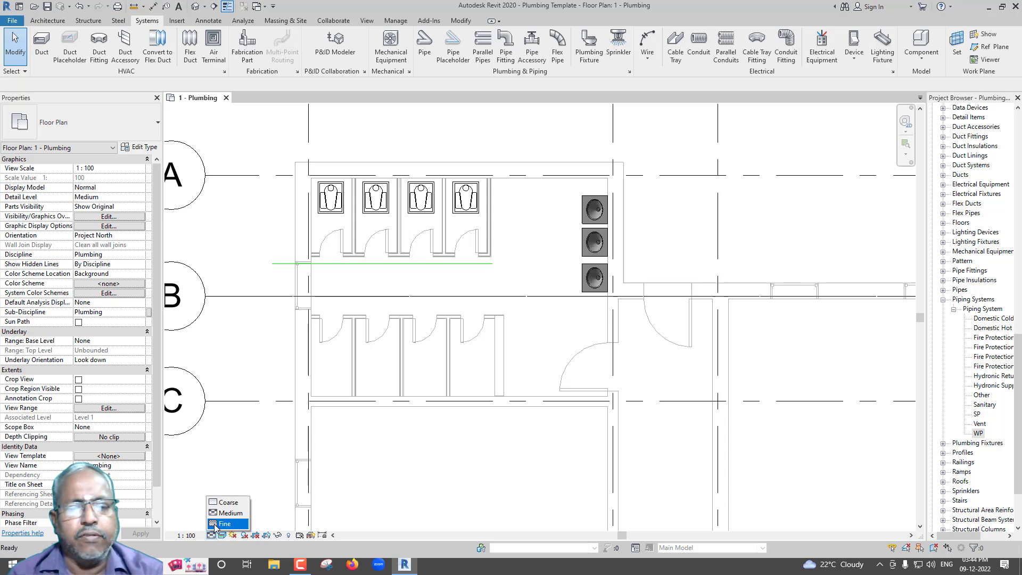
{"action": "left_click", "coordinate": [221, 524]}
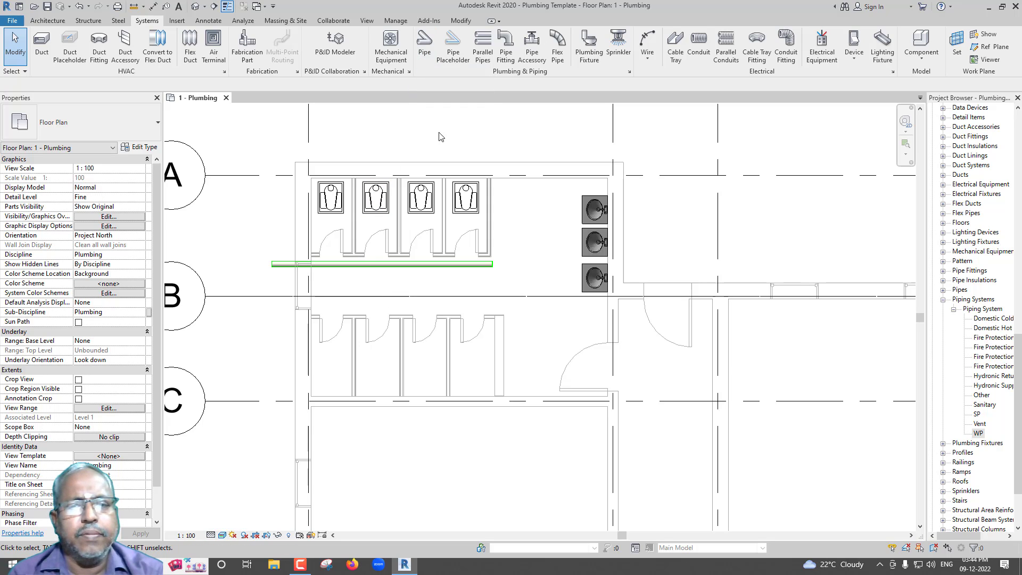
{"action": "left_click", "coordinate": [468, 212]}
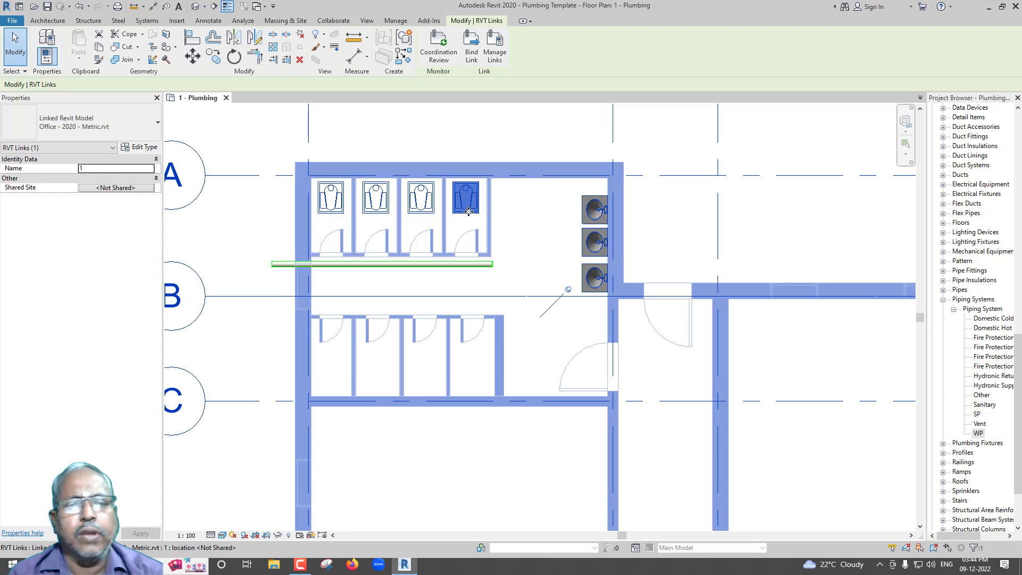
Step: Connect the third water closet's sanitary connector into the horizontal pipe below
{"action": "key", "text": "Escape"}
{"action": "left_click", "coordinate": [468, 213]}
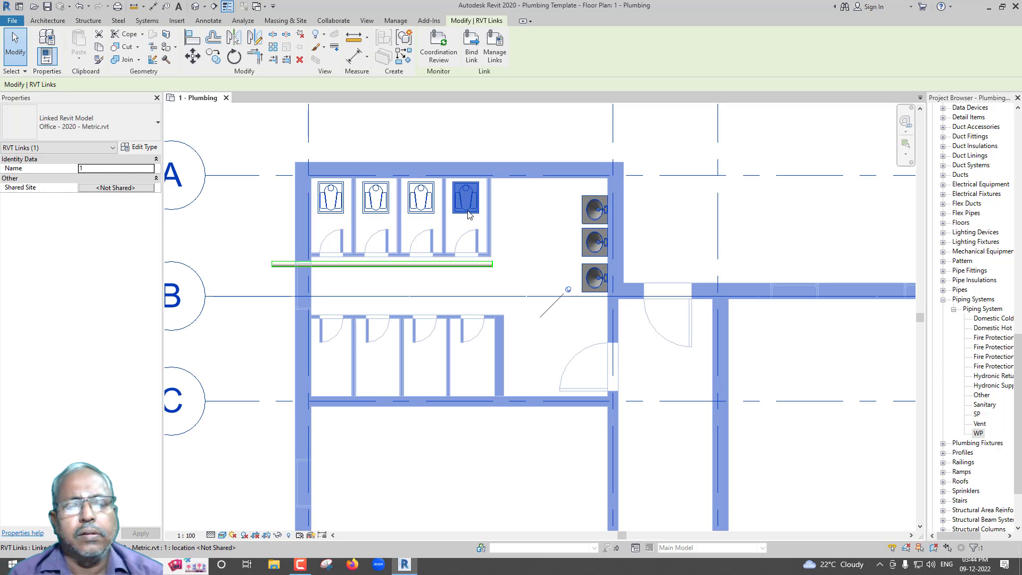
{"action": "key", "text": "Escape"}
{"action": "left_click", "coordinate": [420, 211]}
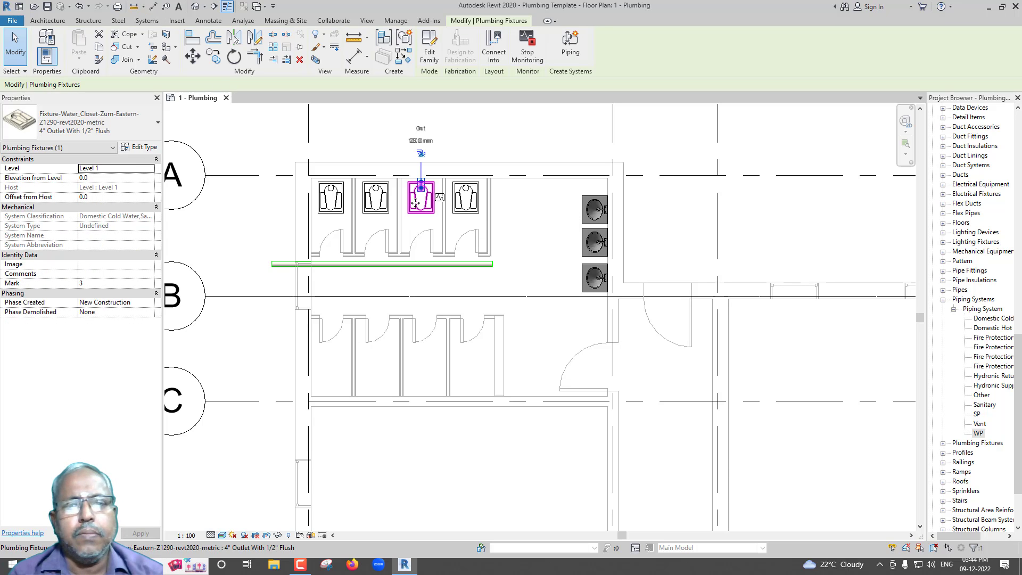
{"action": "left_click", "coordinate": [490, 53]}
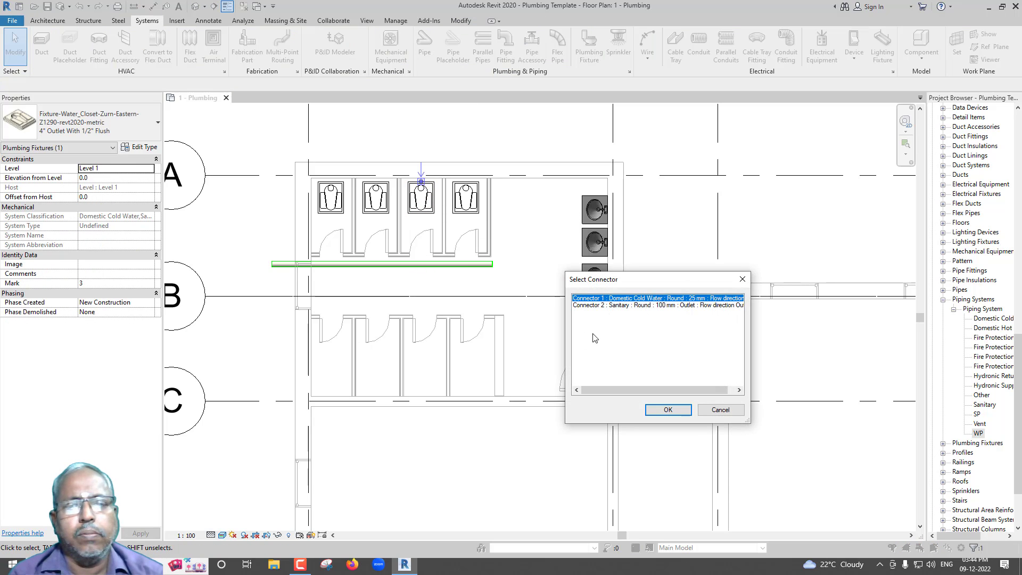
{"action": "left_click", "coordinate": [634, 307]}
{"action": "left_click", "coordinate": [668, 410]}
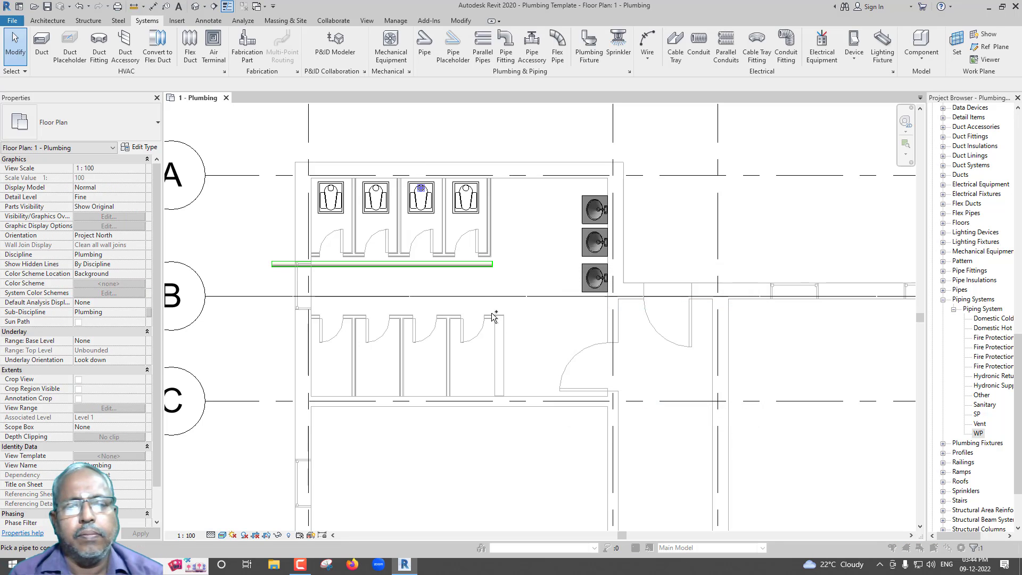
{"action": "left_click", "coordinate": [421, 263]}
Step: Connect the second water closet's sanitary connector into the horizontal pipe
{"action": "scroll", "coordinate": [420, 263], "scroll_direction": "up", "scroll_amount": 2}
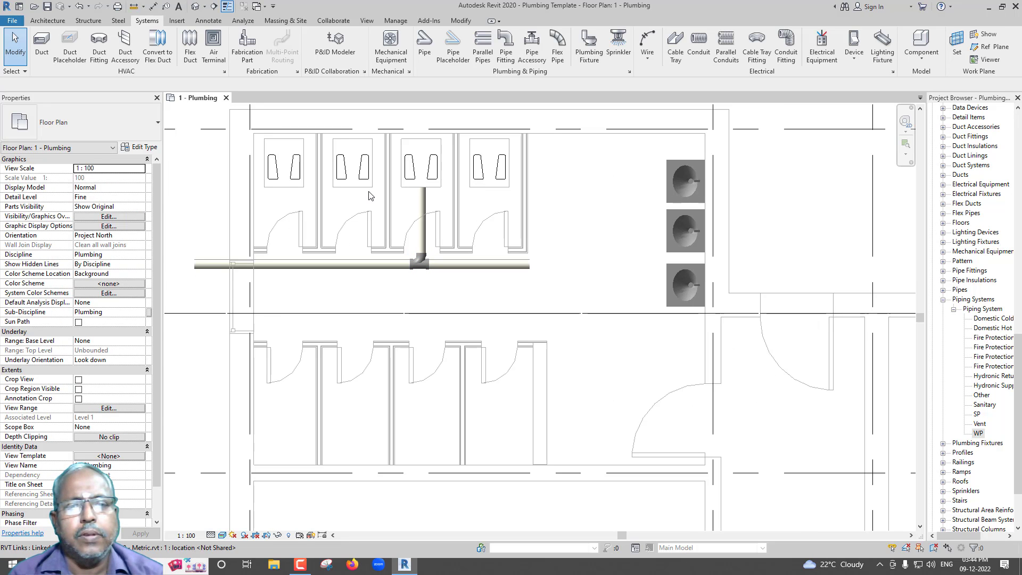
{"action": "left_click", "coordinate": [352, 165]}
{"action": "left_click", "coordinate": [488, 56]}
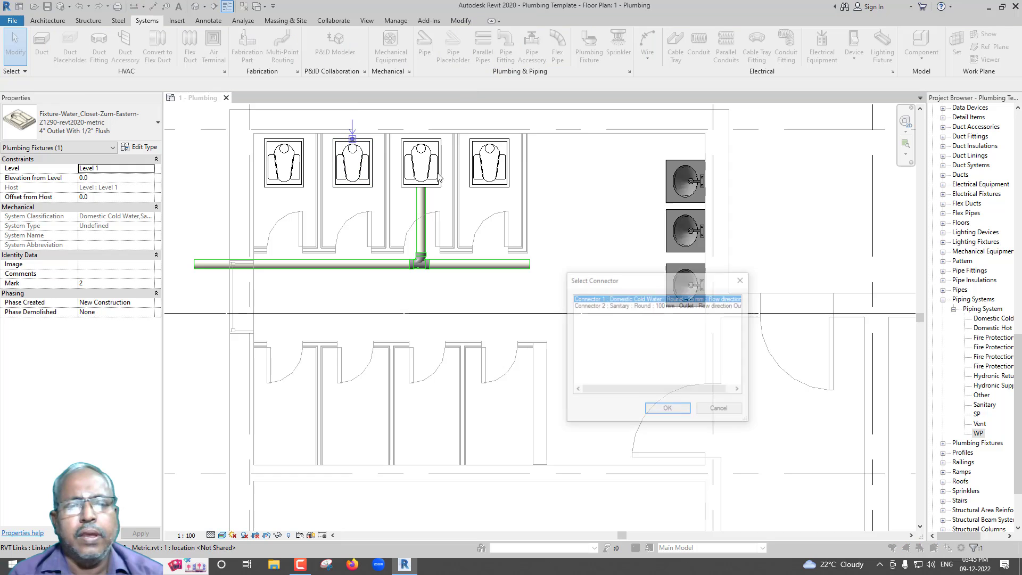
{"action": "left_click", "coordinate": [655, 306]}
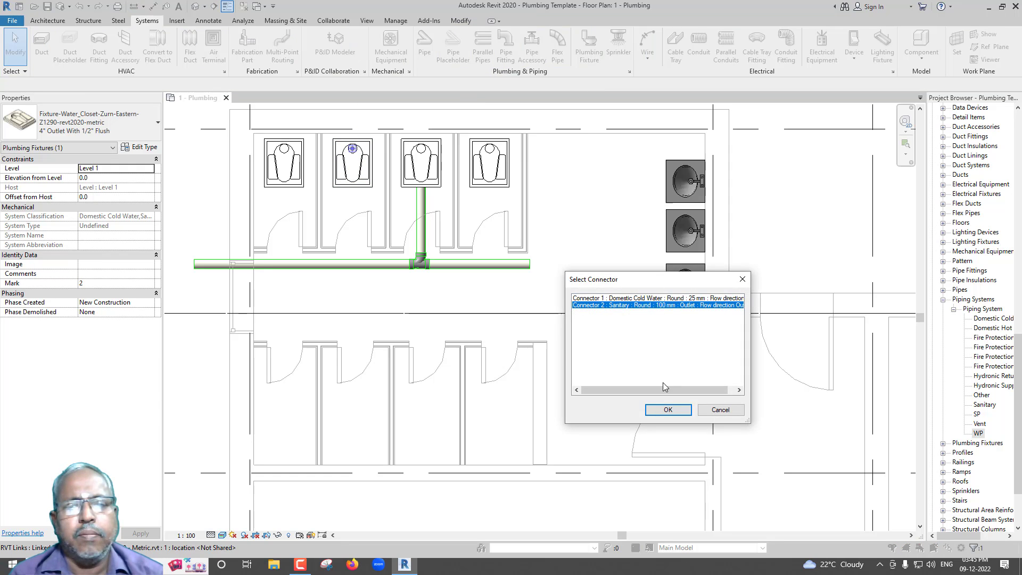
{"action": "left_click", "coordinate": [666, 410]}
{"action": "left_click", "coordinate": [343, 269]}
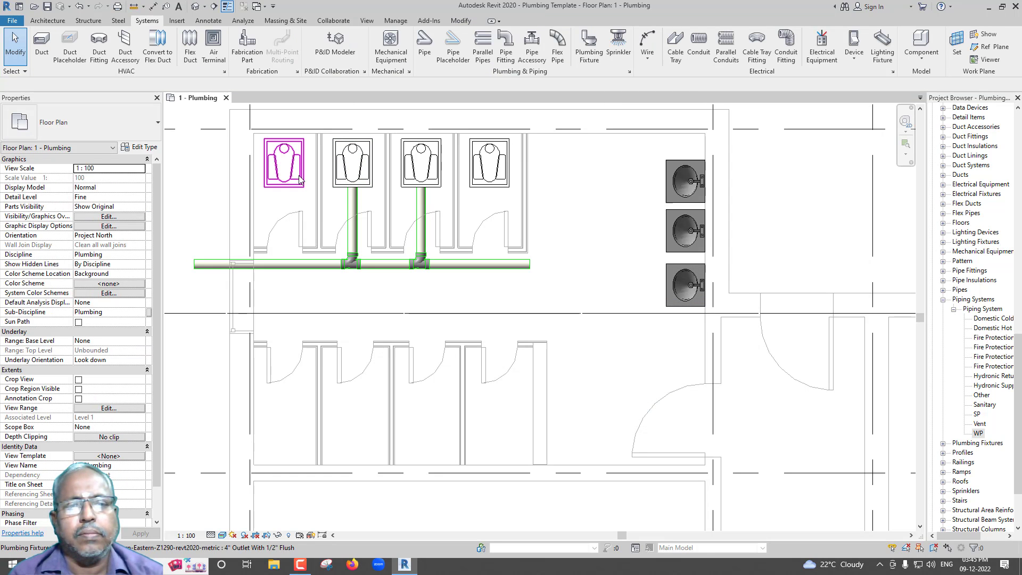
Step: Connect the first water closet's sanitary connector into the horizontal pipe
{"action": "left_click", "coordinate": [284, 165]}
{"action": "left_click", "coordinate": [495, 56]}
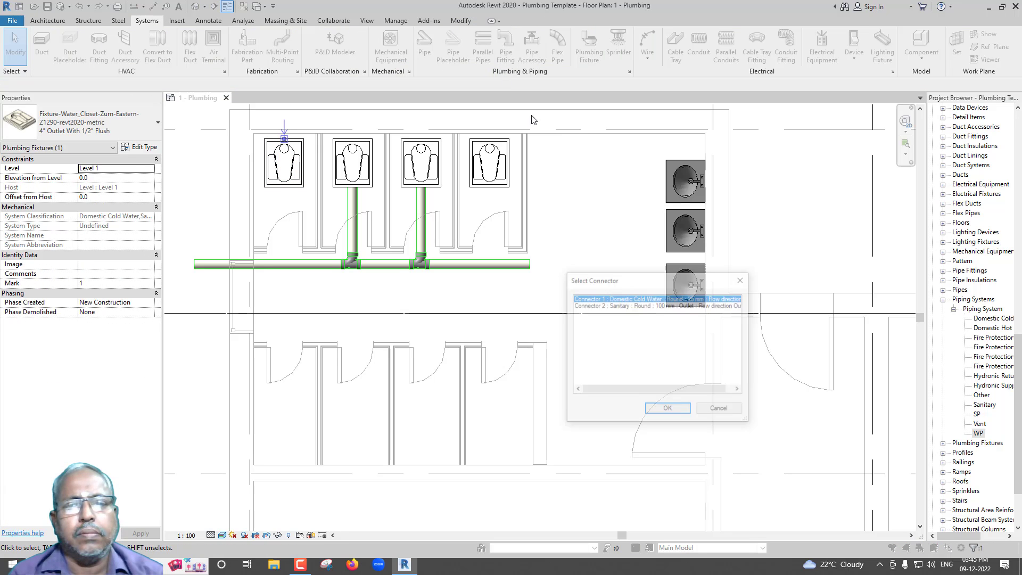
{"action": "left_click", "coordinate": [607, 306]}
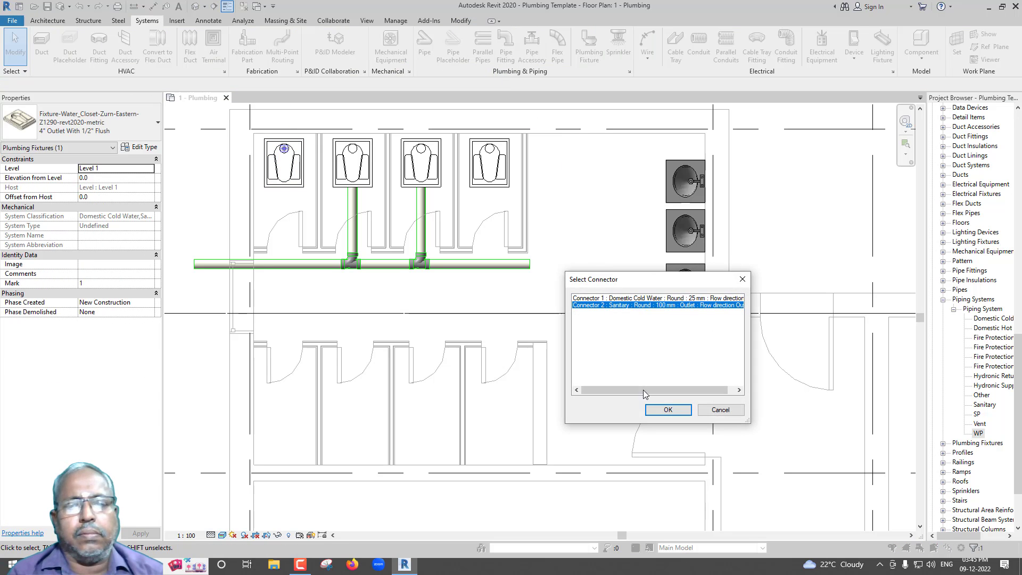
{"action": "left_click", "coordinate": [668, 410]}
{"action": "left_click", "coordinate": [296, 264]}
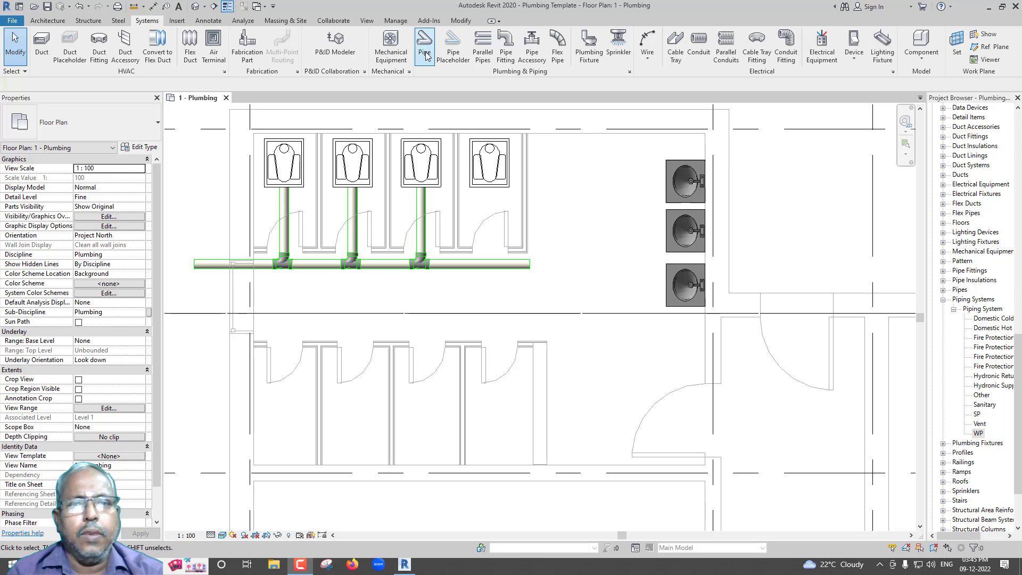
Step: Connect the fourth water closet into the horizontal pipe and inspect its new vertical branch
{"action": "left_click", "coordinate": [501, 186]}
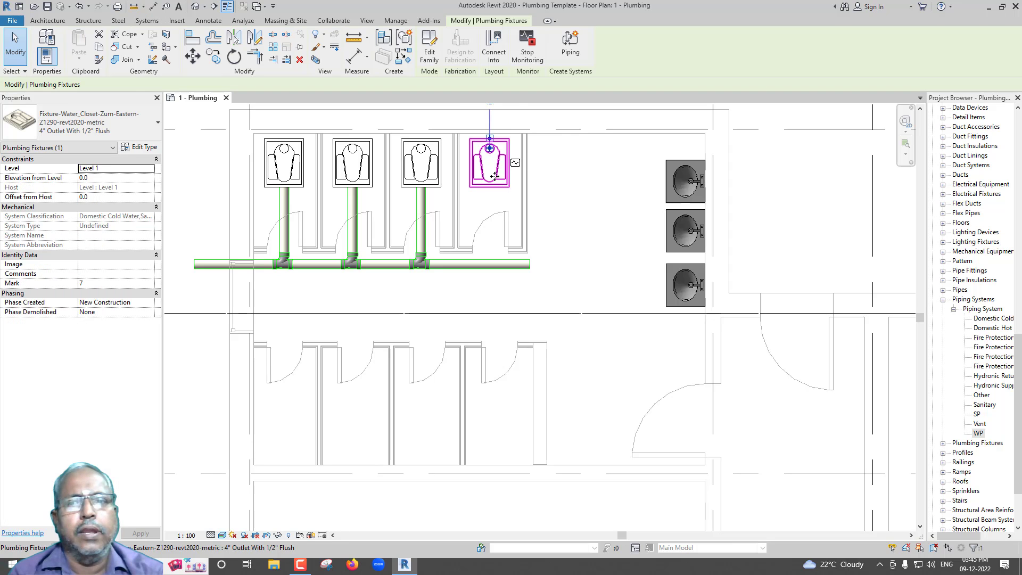
{"action": "left_click", "coordinate": [495, 48]}
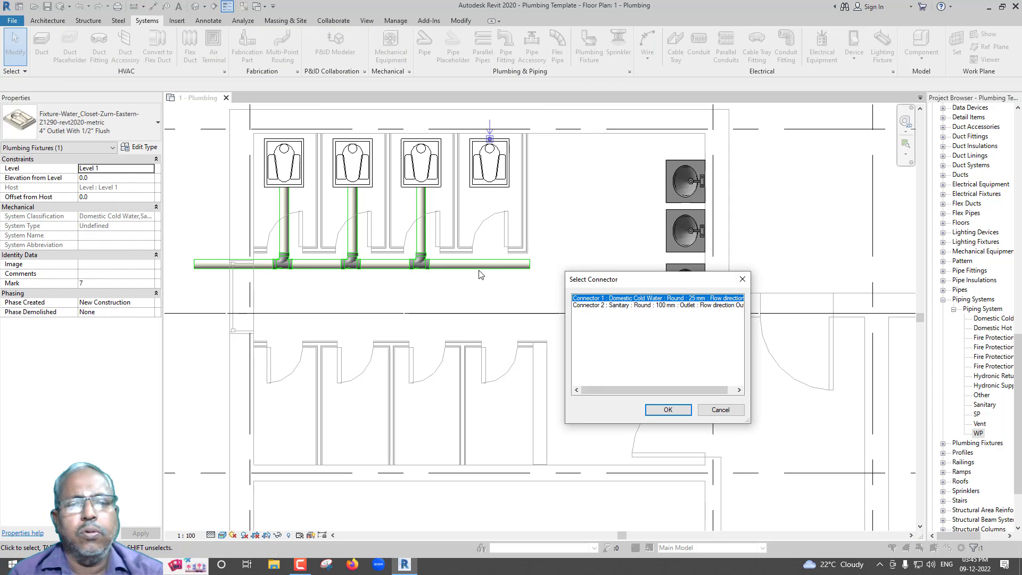
{"action": "left_click", "coordinate": [630, 305]}
{"action": "left_click", "coordinate": [656, 409]}
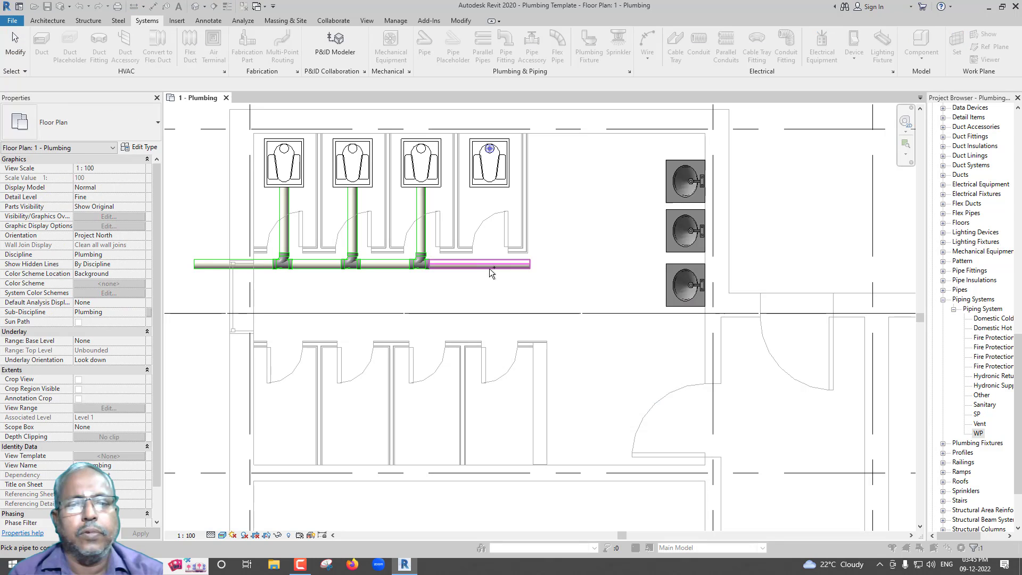
{"action": "left_click", "coordinate": [490, 266]}
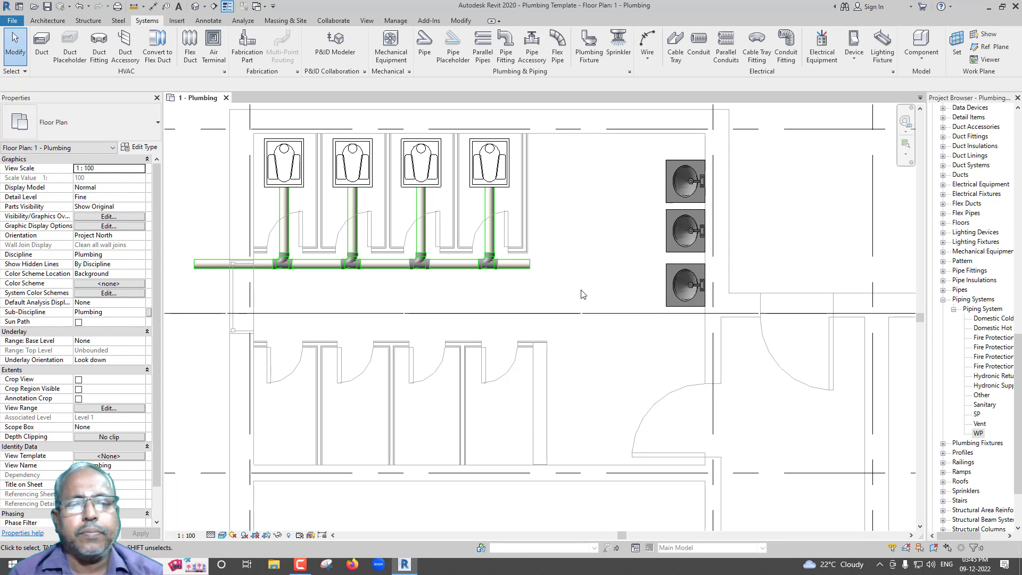
{"action": "left_click", "coordinate": [496, 238]}
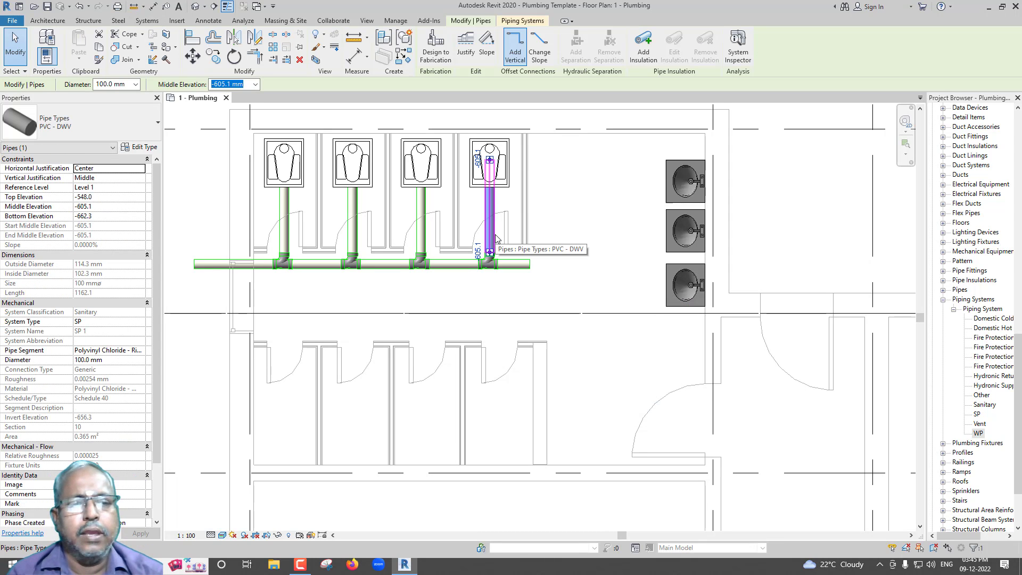
{"action": "left_click", "coordinate": [552, 283]}
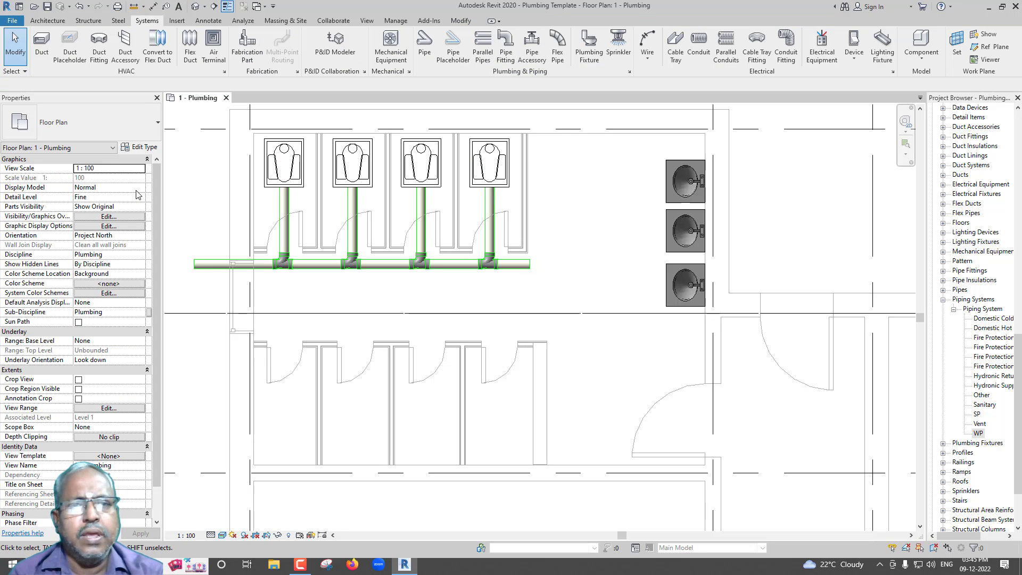
Step: Start a new pipe with middle elevation -500 and system type WP
{"action": "left_click", "coordinate": [424, 43]}
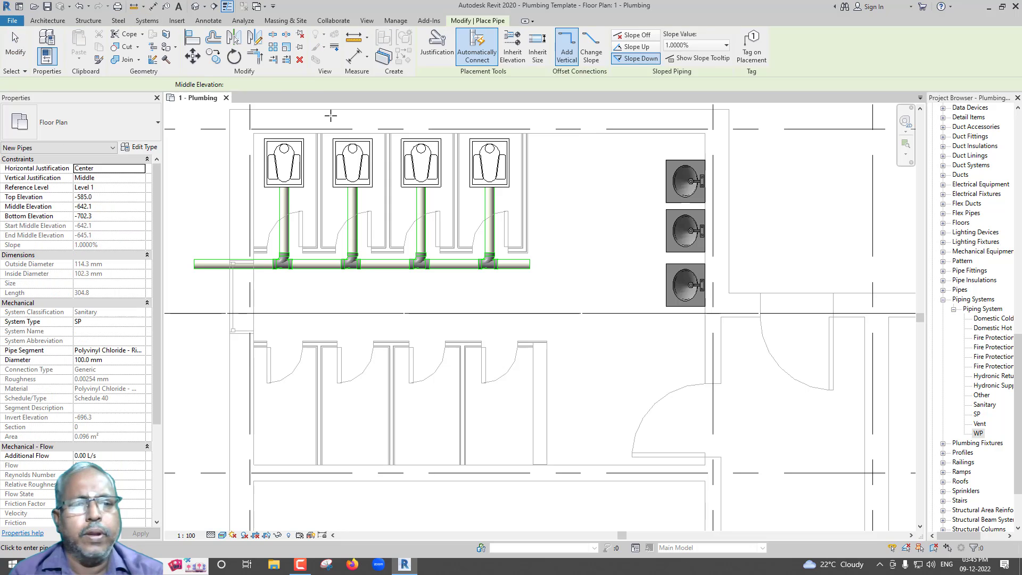
{"action": "left_click", "coordinate": [118, 210]}
{"action": "type", "text": "-500"}
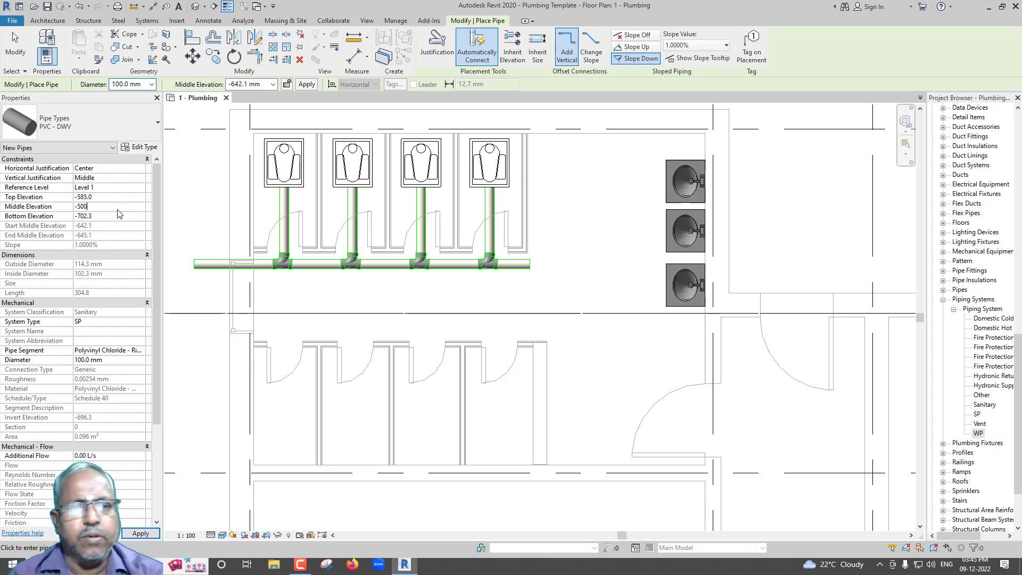
{"action": "key", "text": "Return"}
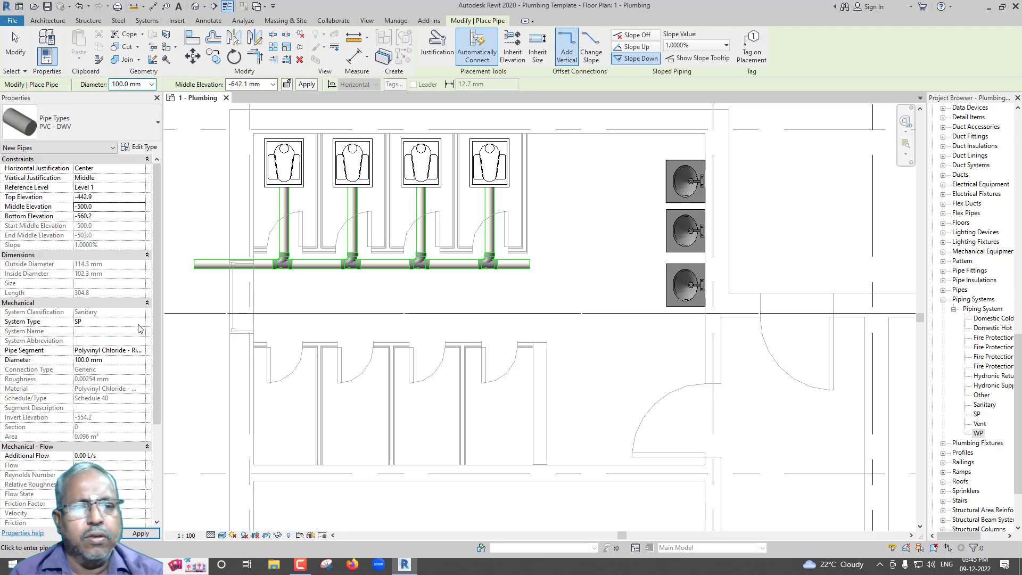
{"action": "left_click", "coordinate": [138, 324]}
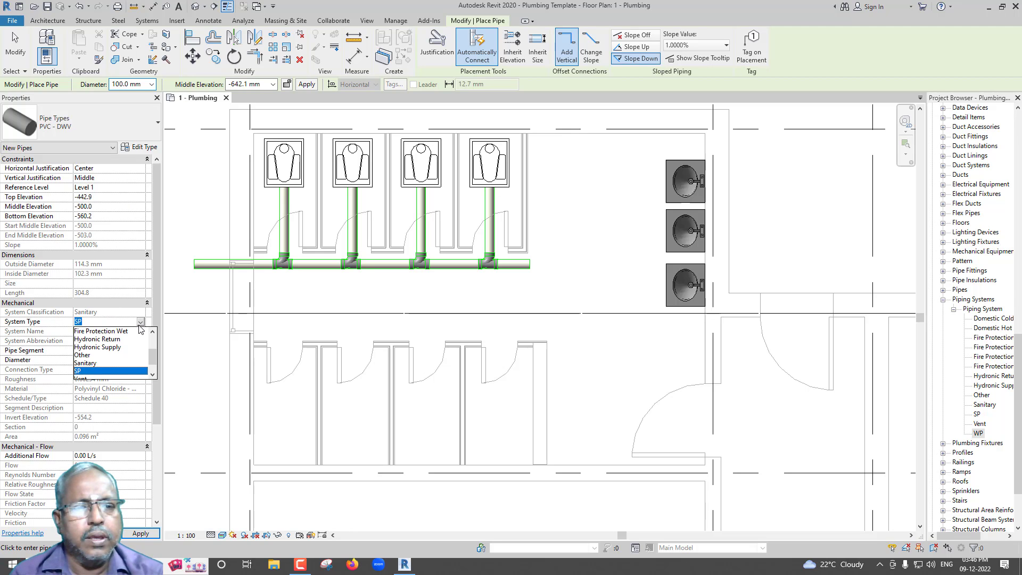
{"action": "scroll", "coordinate": [116, 363], "scroll_direction": "down", "scroll_amount": 1}
{"action": "scroll", "coordinate": [116, 364], "scroll_direction": "down", "scroll_amount": 1}
{"action": "left_click", "coordinate": [86, 372]}
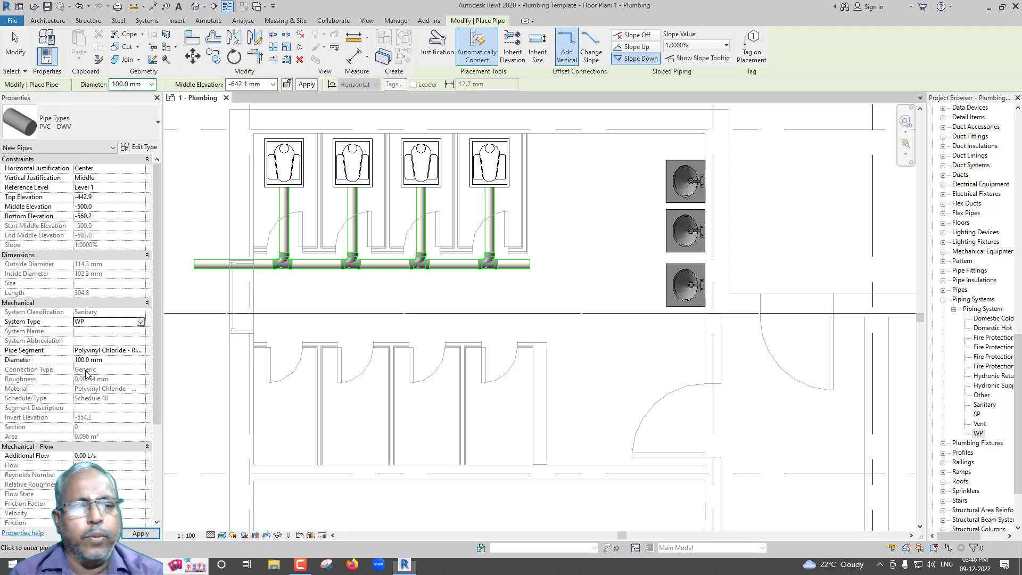
{"action": "scroll", "coordinate": [403, 320], "scroll_direction": "down", "scroll_amount": 1}
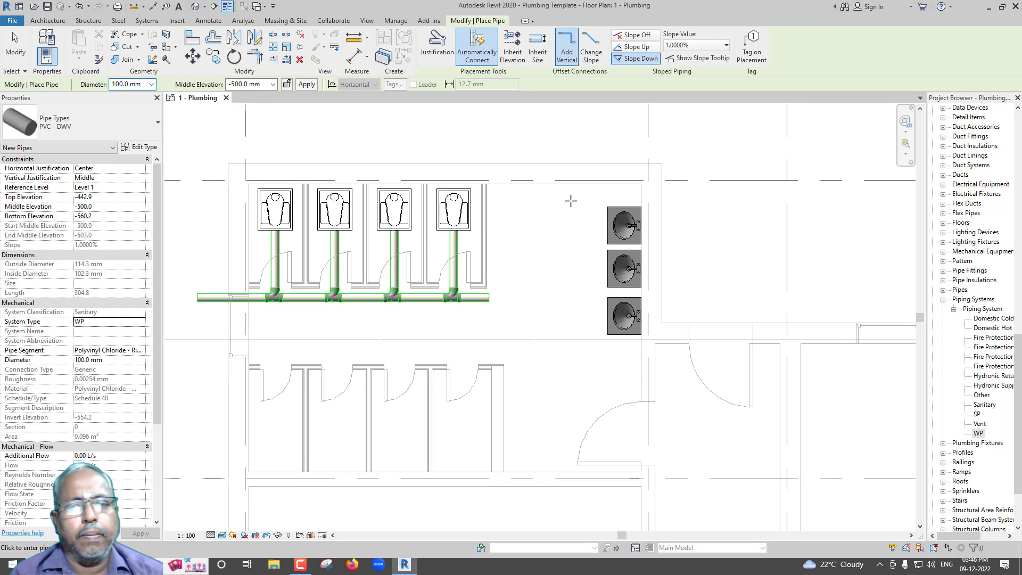
Step: Draw the WP pipe down beside the washbasins, then left below the urinal stalls
{"action": "left_click", "coordinate": [571, 201]}
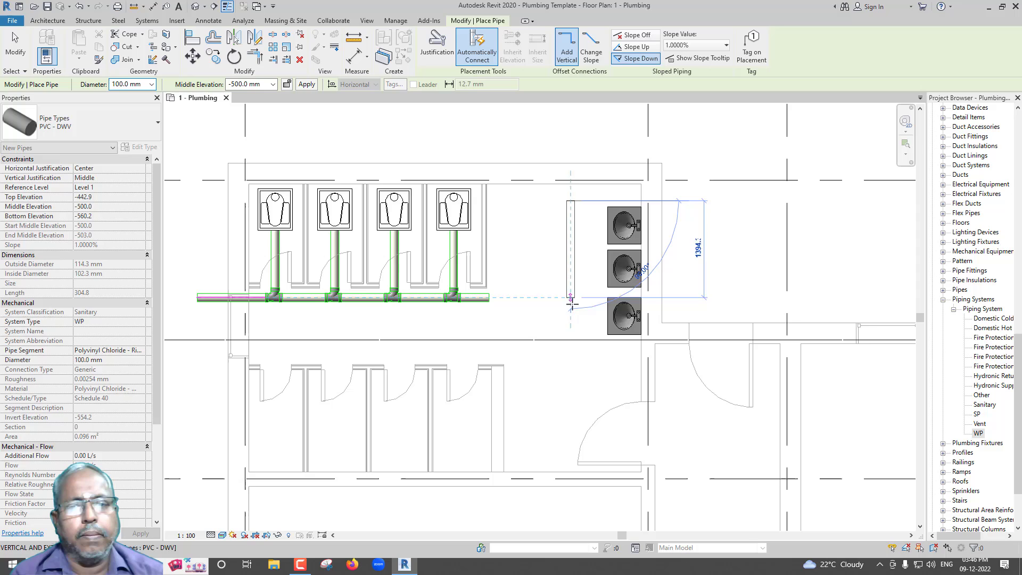
{"action": "left_click", "coordinate": [573, 337]}
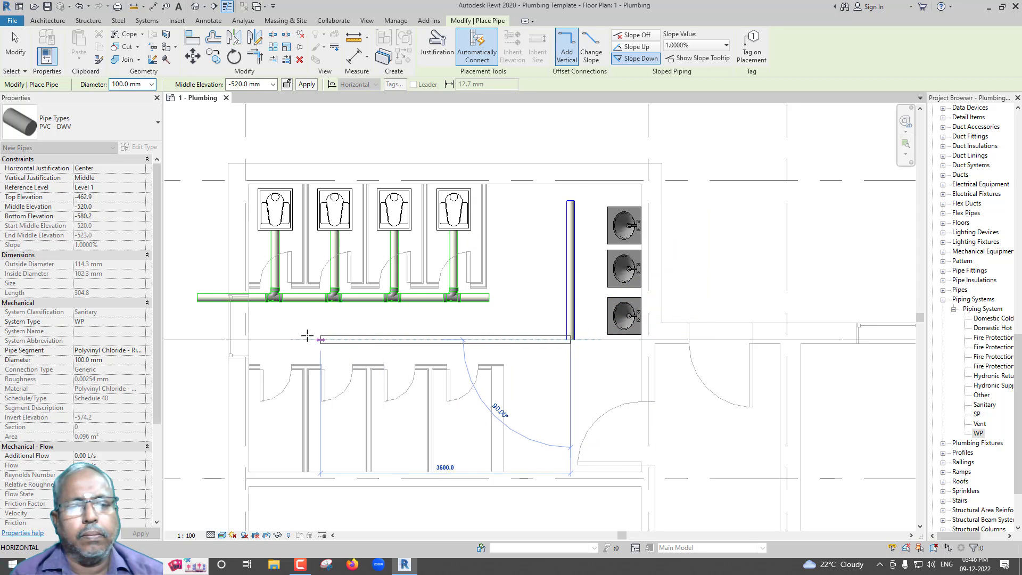
{"action": "left_click", "coordinate": [197, 341]}
{"action": "key", "text": "Escape"}
{"action": "key", "text": "Escape"}
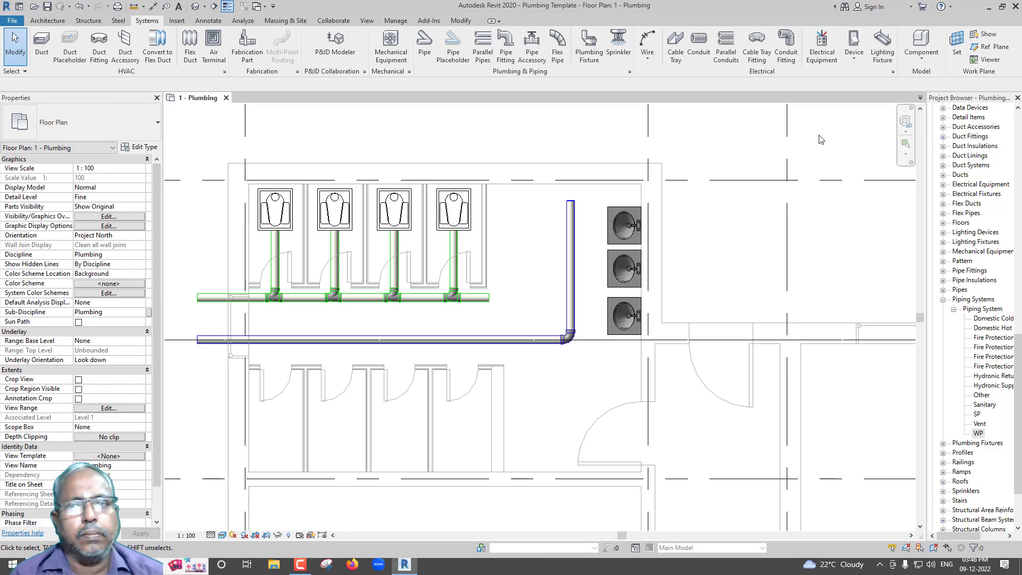
{"action": "scroll", "coordinate": [706, 196], "scroll_direction": "up", "scroll_amount": 2}
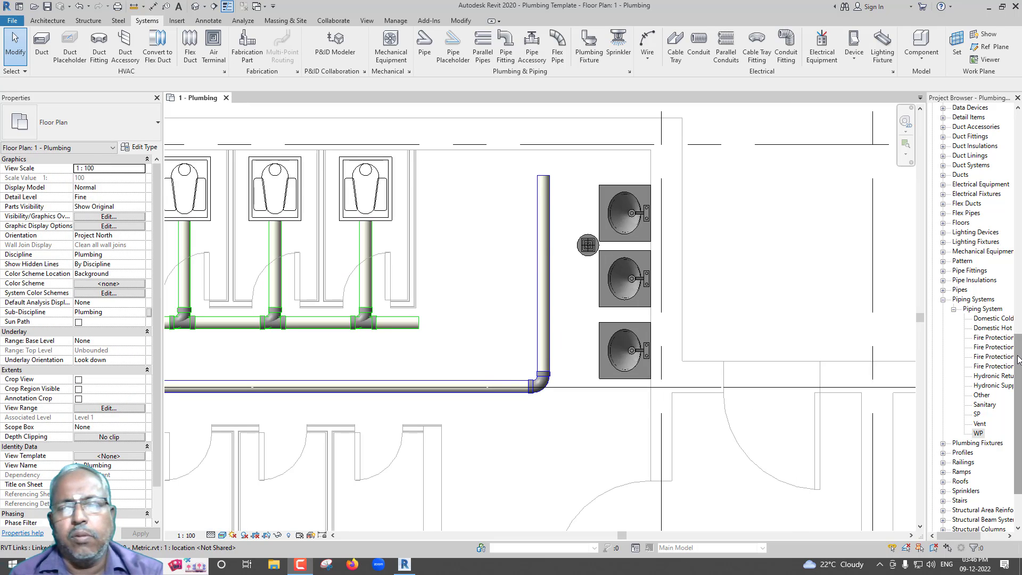
Step: Set the WP system type's graphic override line colour to cyan, replacing an initial red pick
{"action": "left_click_drag", "start_coordinate": [1018, 384], "coordinate": [1018, 413]}
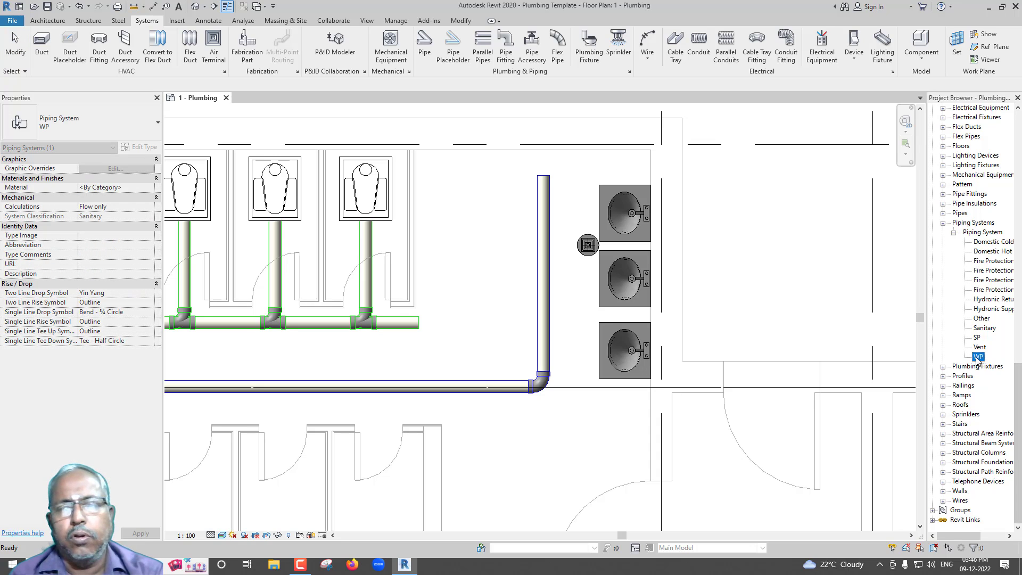
{"action": "right_click", "coordinate": [978, 357]}
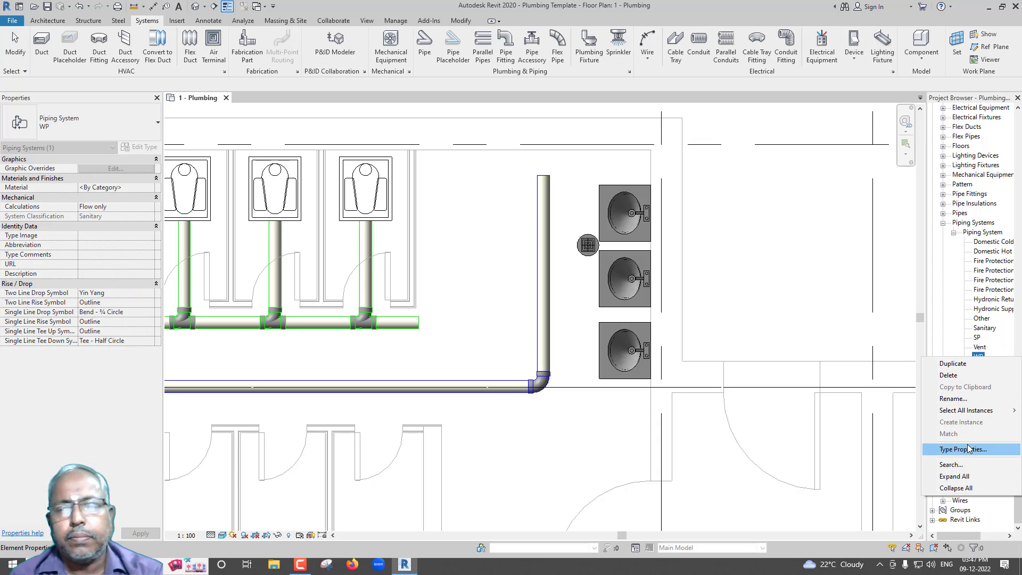
{"action": "left_click", "coordinate": [963, 450]}
{"action": "left_click", "coordinate": [724, 244]}
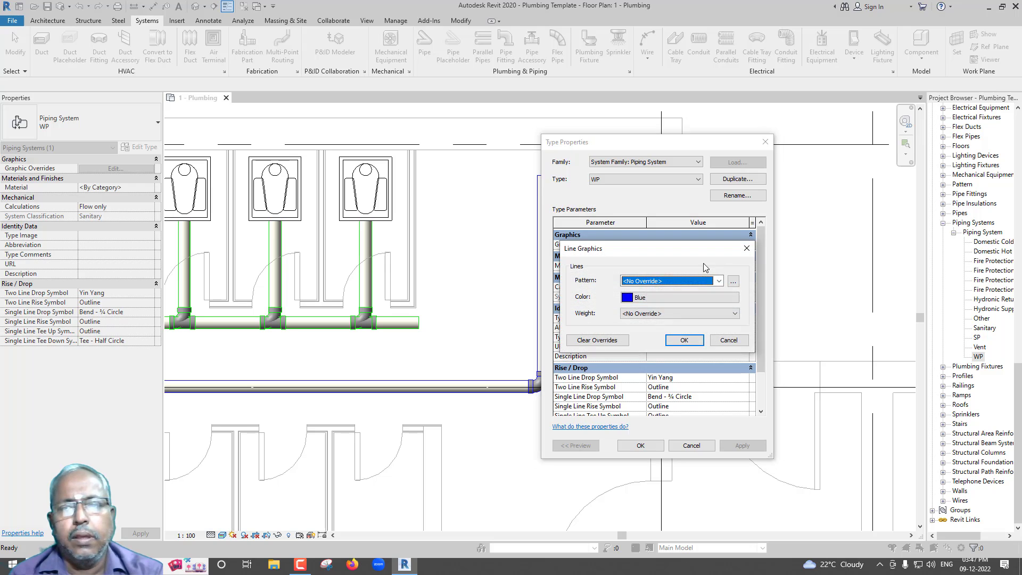
{"action": "left_click", "coordinate": [665, 292]}
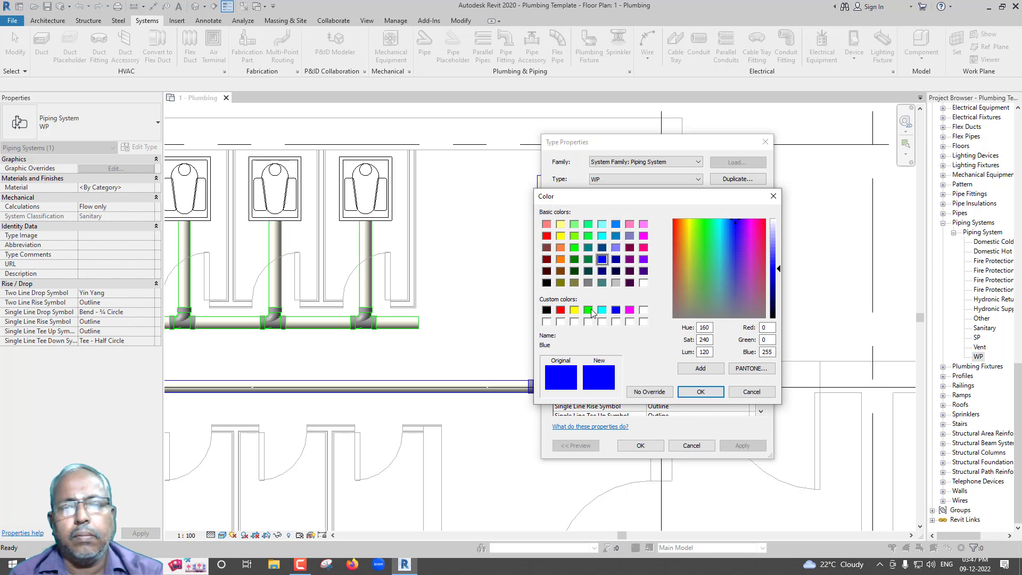
{"action": "left_click", "coordinate": [562, 310]}
{"action": "left_click", "coordinate": [701, 393]}
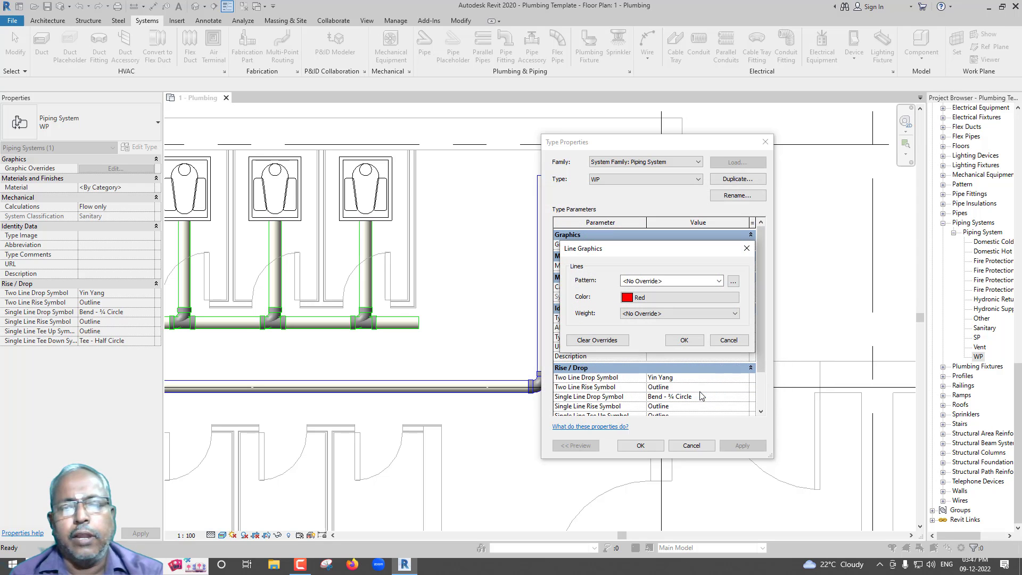
{"action": "left_click", "coordinate": [678, 299]}
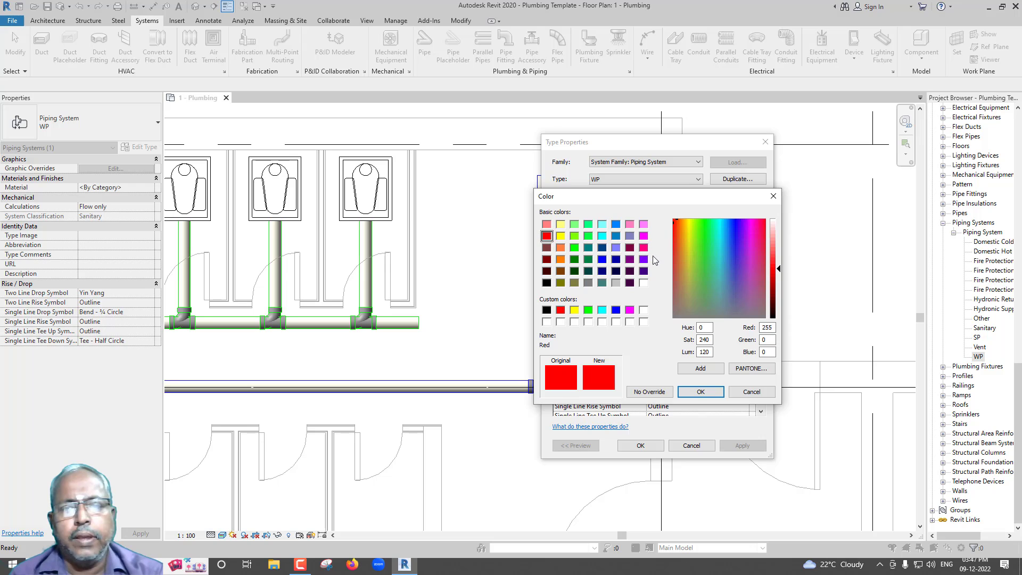
{"action": "left_click", "coordinate": [603, 310]}
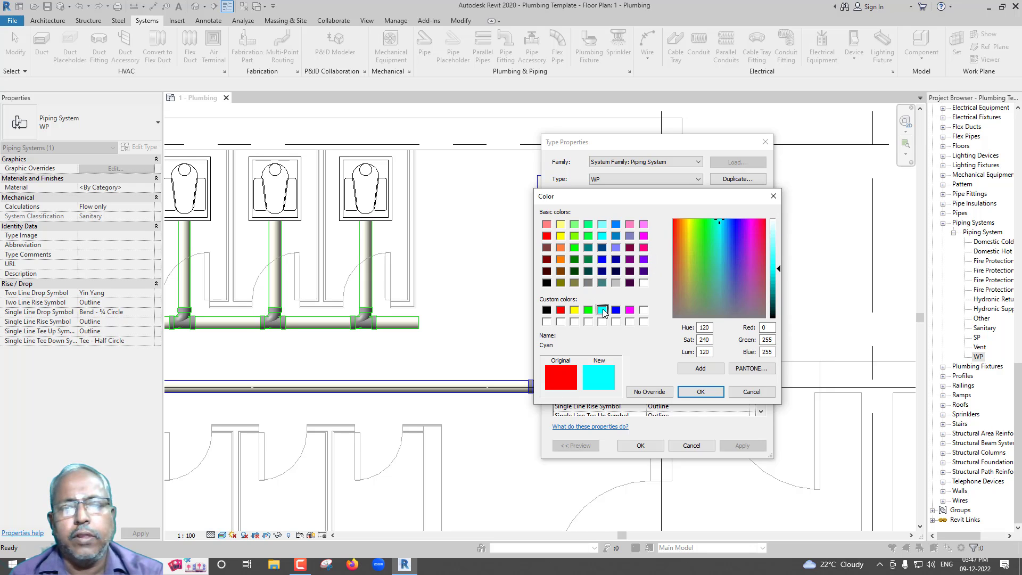
{"action": "left_click", "coordinate": [693, 392]}
{"action": "left_click", "coordinate": [684, 344]}
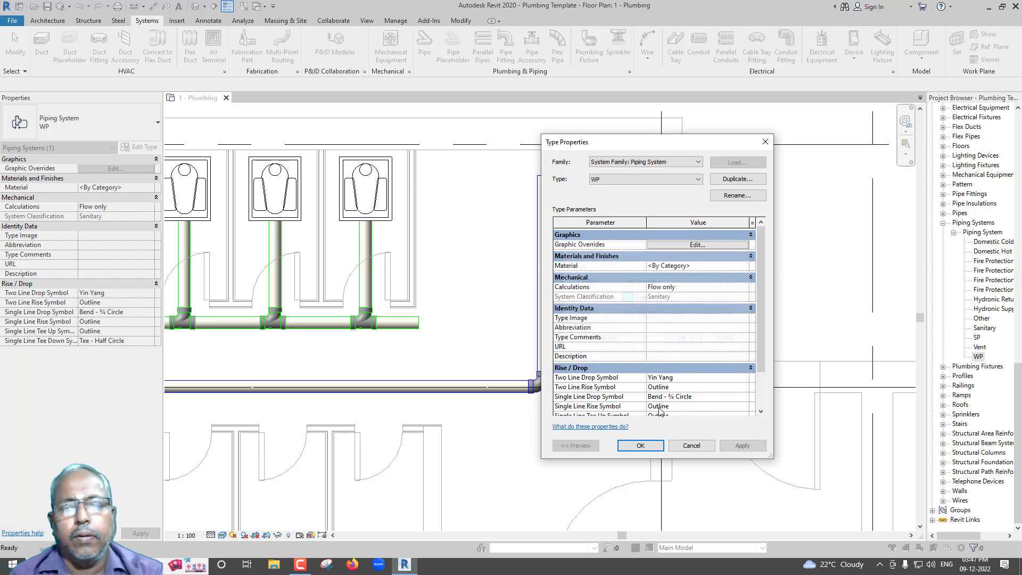
{"action": "left_click", "coordinate": [640, 445]}
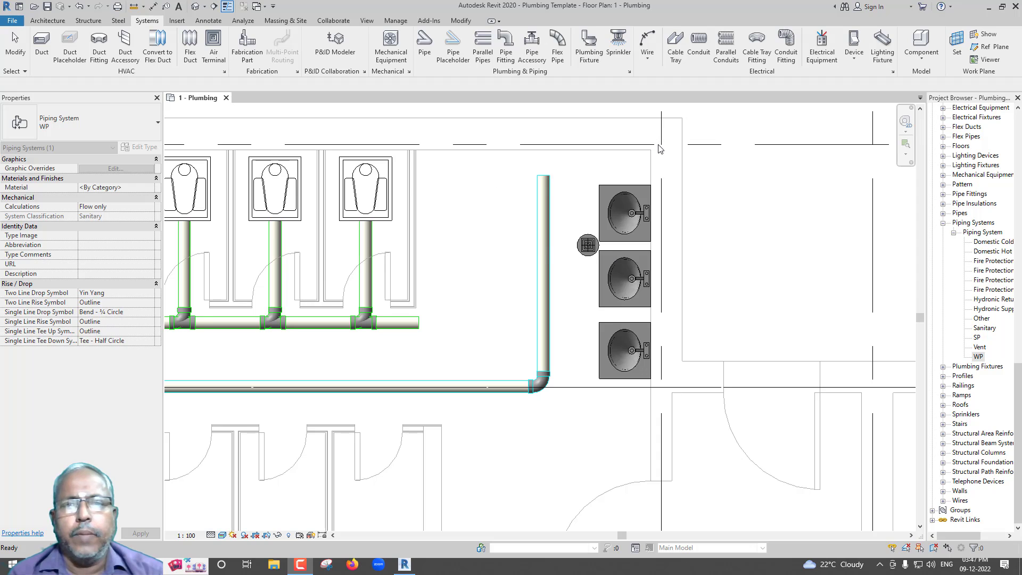
Step: Try an upward-sloped pipe from the floor drain, then cancel it
{"action": "left_click", "coordinate": [429, 54]}
{"action": "left_click", "coordinate": [586, 47]}
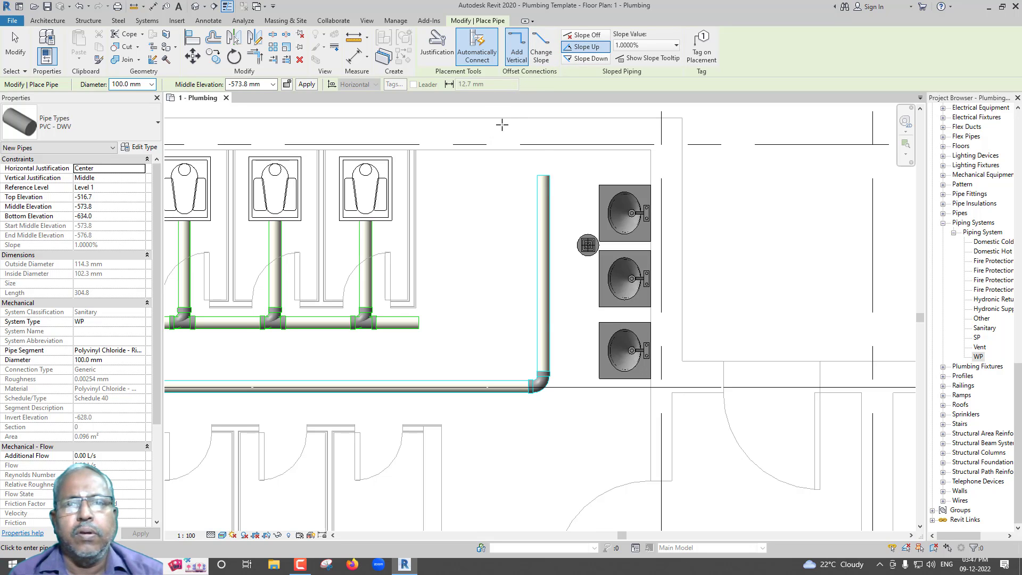
{"action": "scroll", "coordinate": [591, 234], "scroll_direction": "up", "scroll_amount": 1}
{"action": "scroll", "coordinate": [596, 236], "scroll_direction": "up", "scroll_amount": 2}
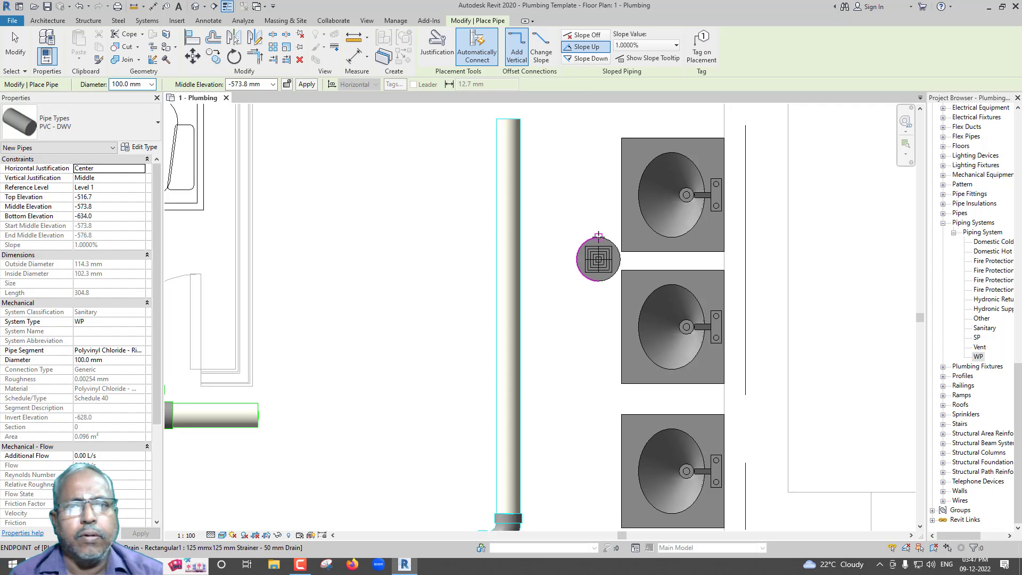
{"action": "left_click", "coordinate": [599, 235]}
{"action": "scroll", "coordinate": [830, 420], "scroll_direction": "down", "scroll_amount": 2}
{"action": "scroll", "coordinate": [822, 410], "scroll_direction": "down", "scroll_amount": 2}
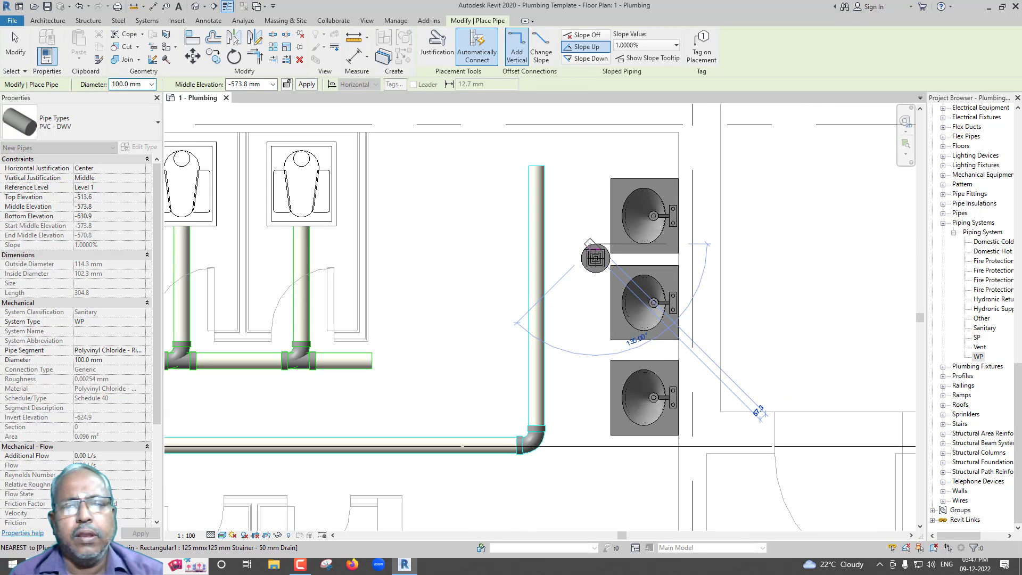
{"action": "scroll", "coordinate": [522, 252], "scroll_direction": "up", "scroll_amount": 4}
{"action": "key", "text": "Escape"}
{"action": "key", "text": "Escape"}
{"action": "scroll", "coordinate": [439, 208], "scroll_direction": "down", "scroll_amount": 3}
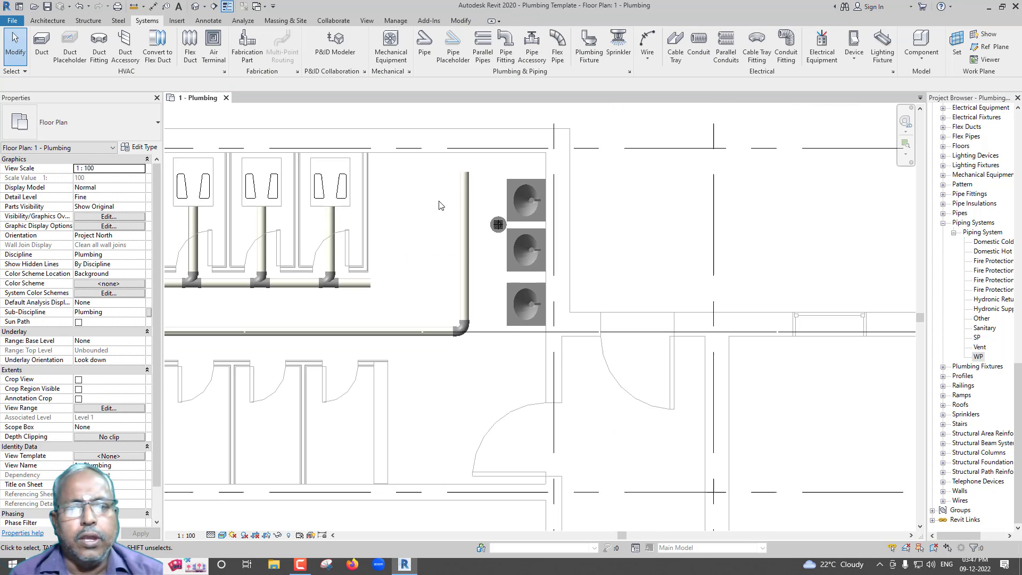
Step: Delete the WP elbow, horizontal pipe and vertical pipe beside the washbasins
{"action": "left_click", "coordinate": [466, 218]}
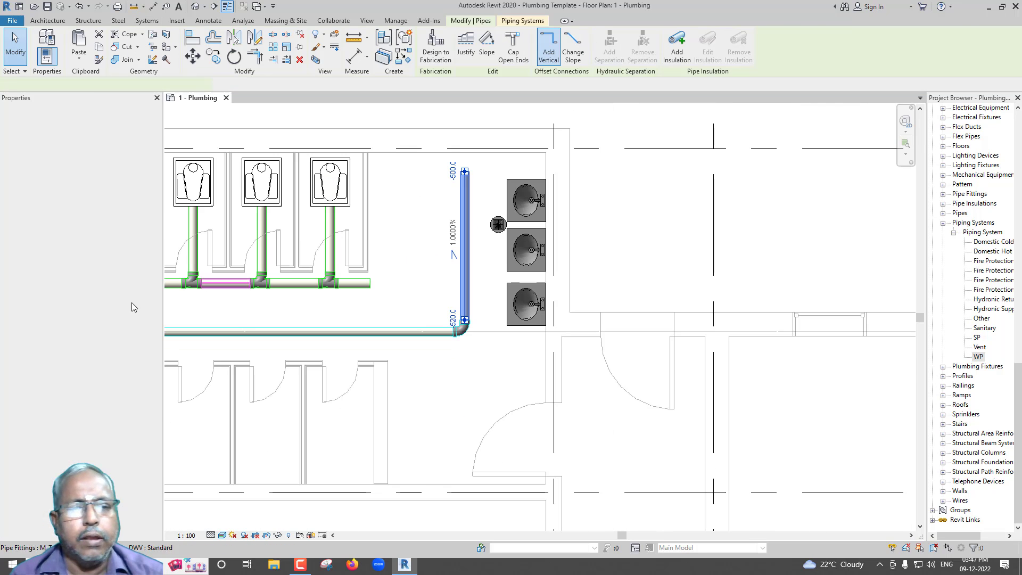
{"action": "left_click", "coordinate": [126, 361]}
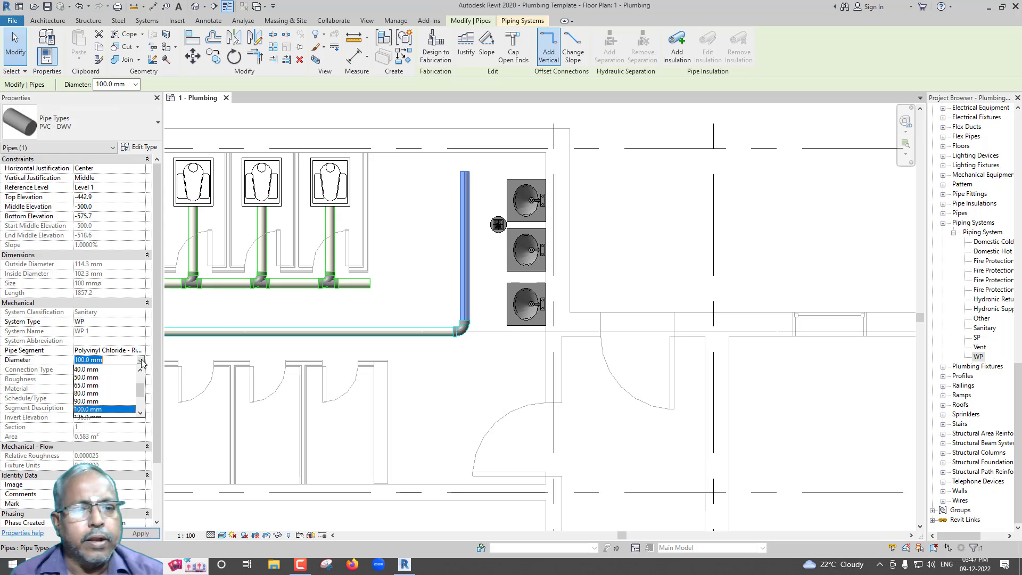
{"action": "left_click", "coordinate": [407, 366]}
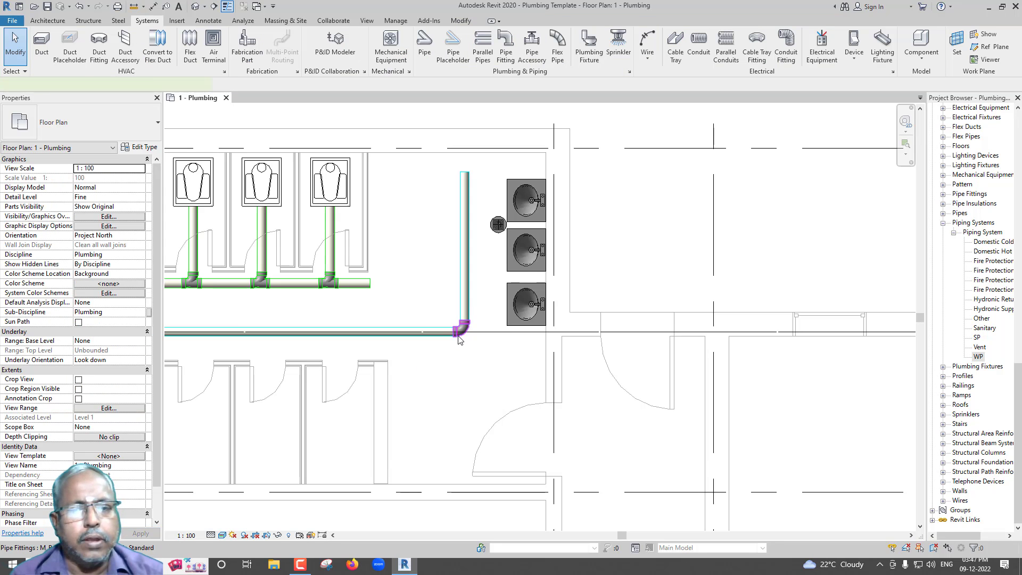
{"action": "left_click", "coordinate": [460, 334]}
{"action": "key", "text": "Delete"}
{"action": "left_click", "coordinate": [452, 333]}
{"action": "key", "text": "Delete"}
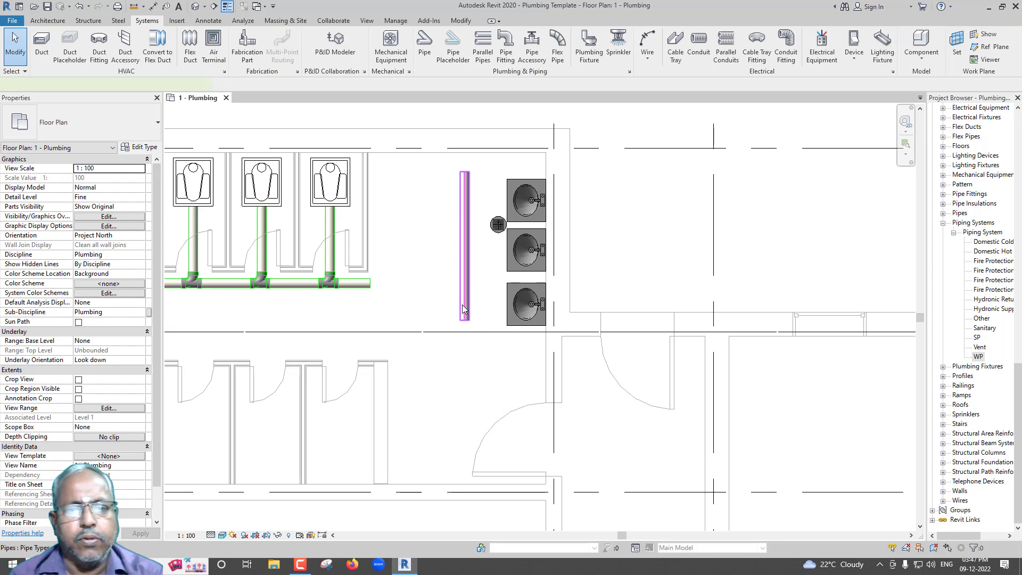
{"action": "left_click", "coordinate": [463, 309]}
{"action": "key", "text": "Delete"}
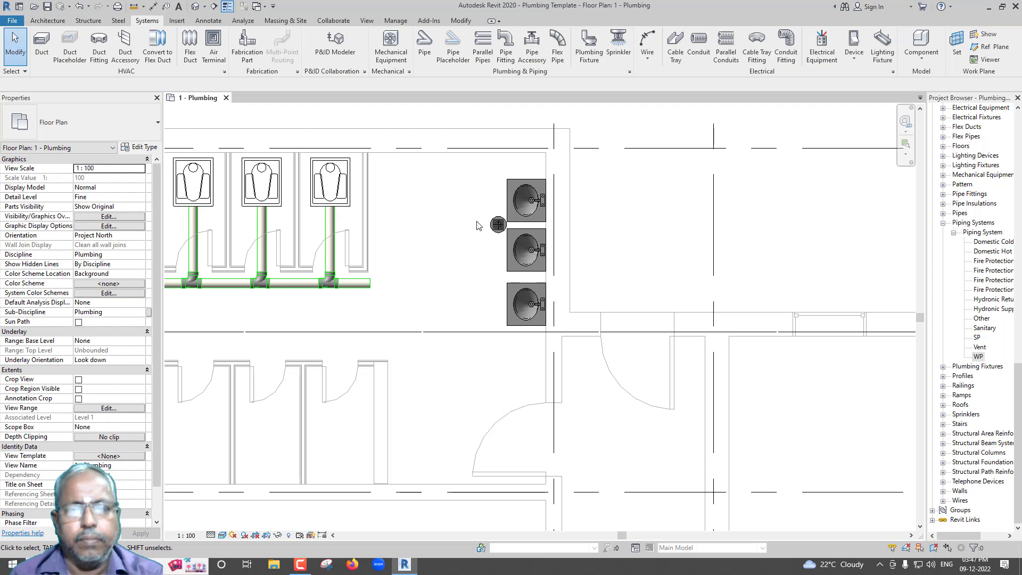
{"action": "left_click", "coordinate": [425, 47]}
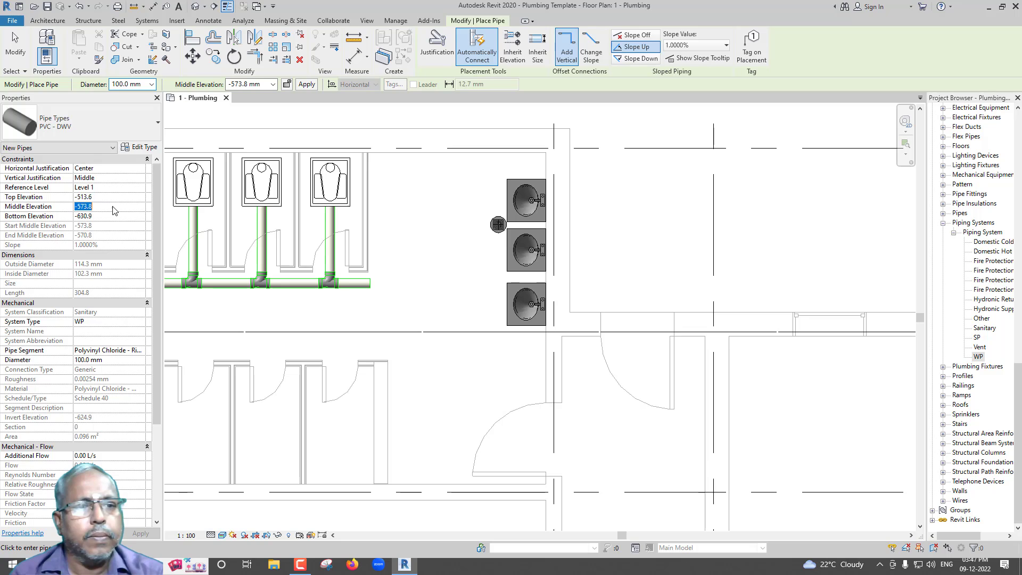
{"action": "type", "text": "-500"}
Step: Give the new pipe a middle elevation of -500 and a 65 mm diameter
{"action": "key", "text": "Return"}
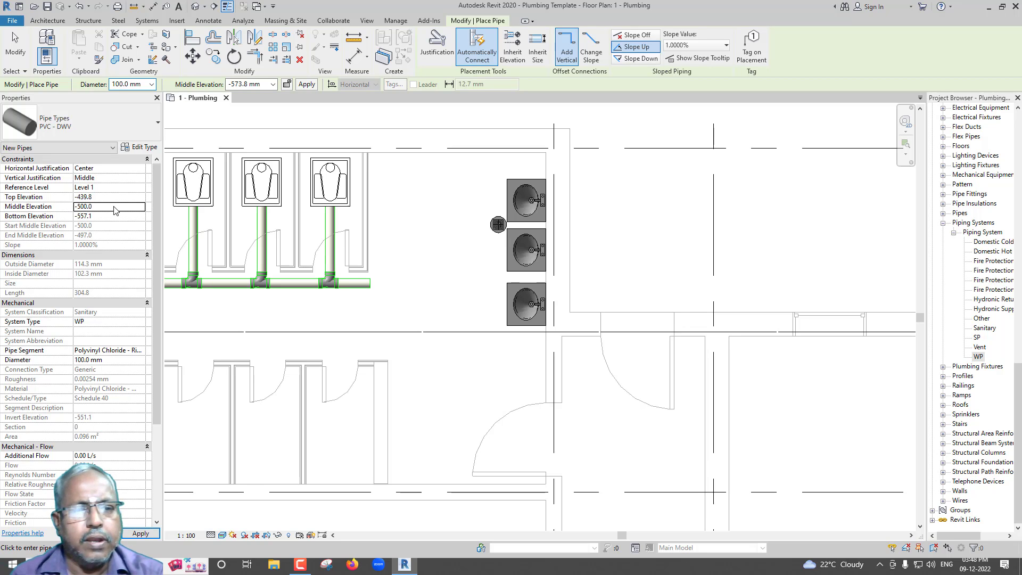
{"action": "left_click", "coordinate": [141, 362]}
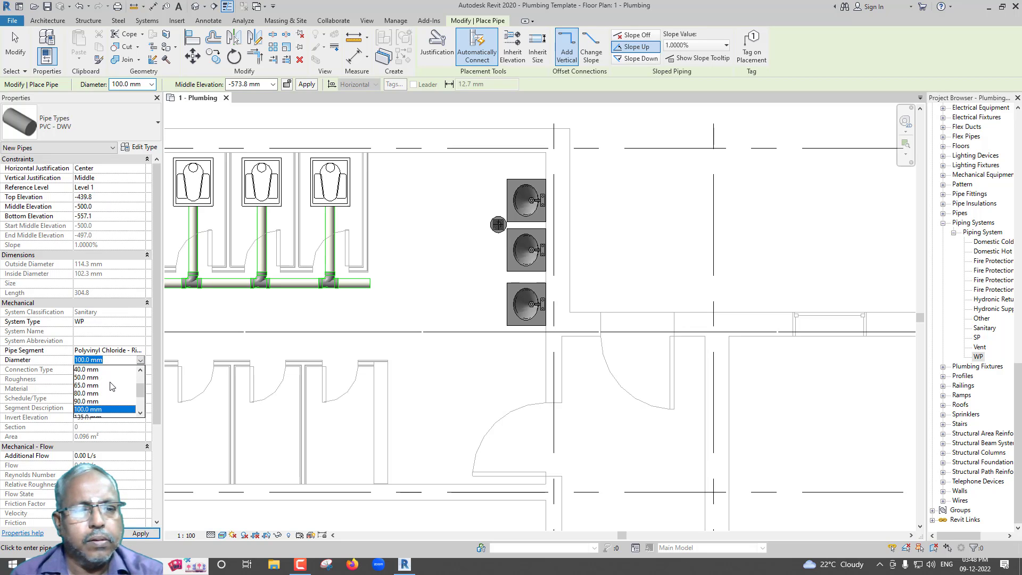
{"action": "scroll", "coordinate": [112, 386], "scroll_direction": "up", "scroll_amount": 1}
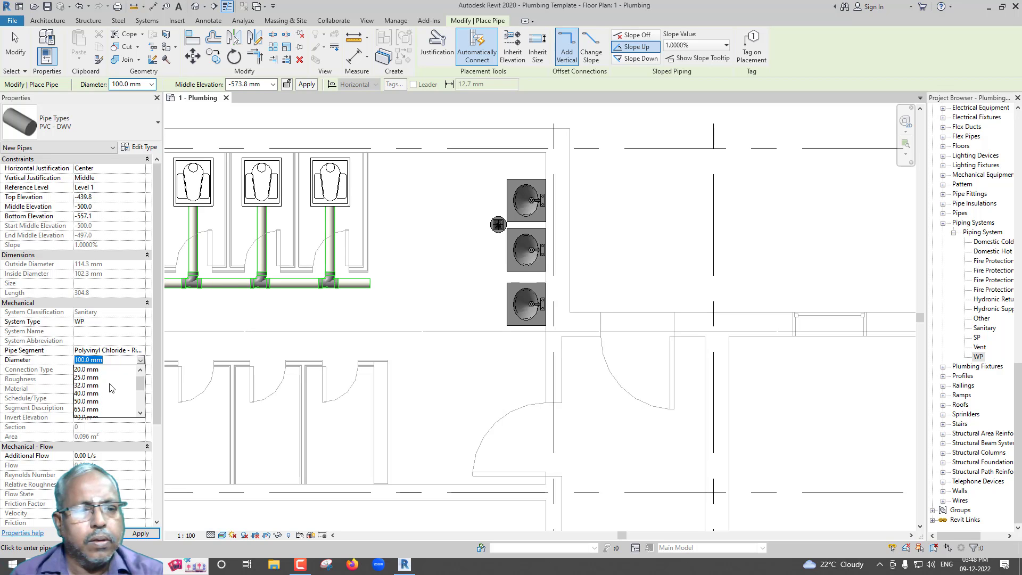
{"action": "left_click", "coordinate": [86, 409]}
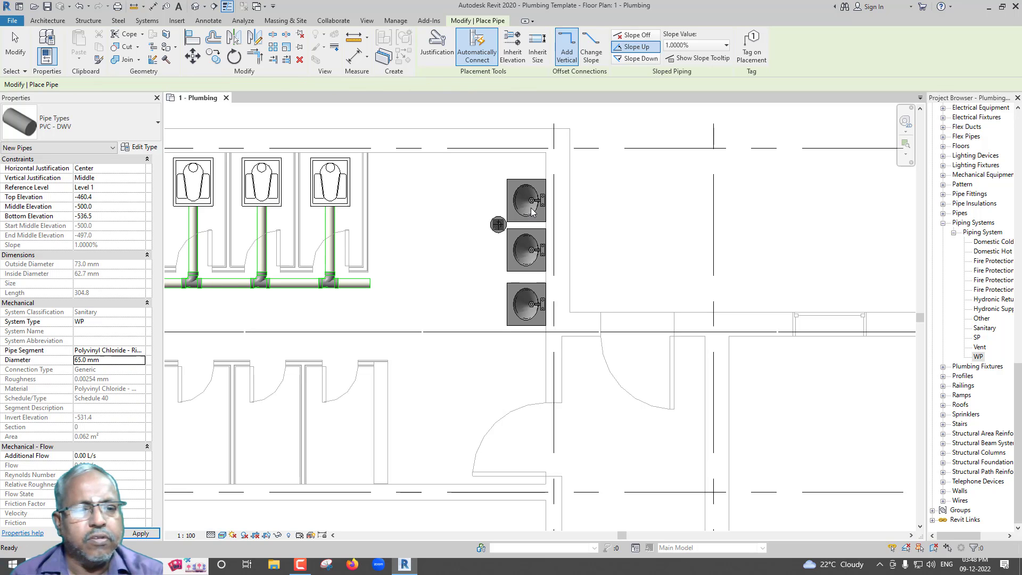
Step: Draw the 65 mm pipe down beside the washbasins and left below the urinal stalls
{"action": "left_click", "coordinate": [453, 172]}
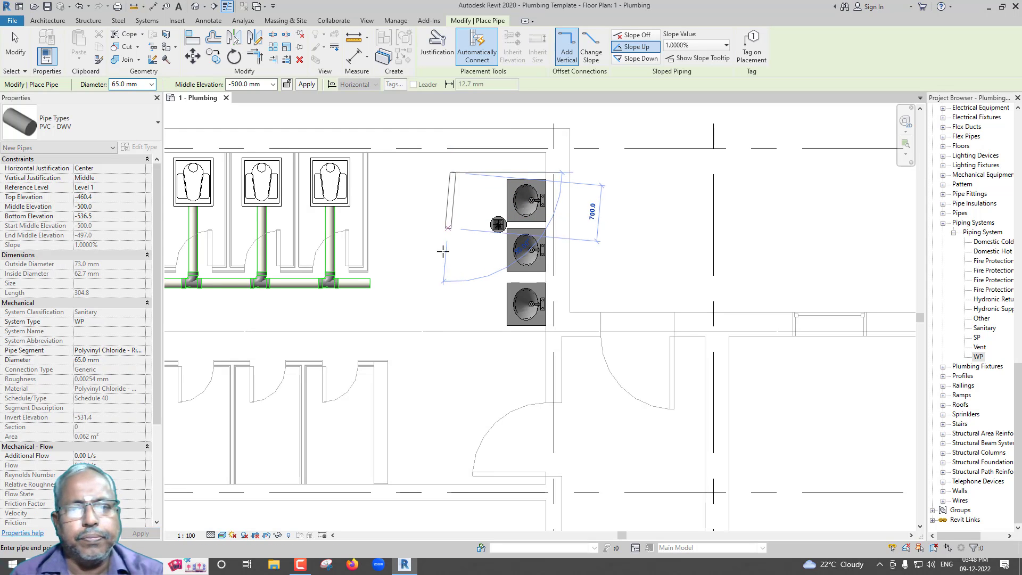
{"action": "left_click", "coordinate": [453, 340]}
{"action": "middle_click_drag", "start_coordinate": [442, 341], "coordinate": [664, 311]}
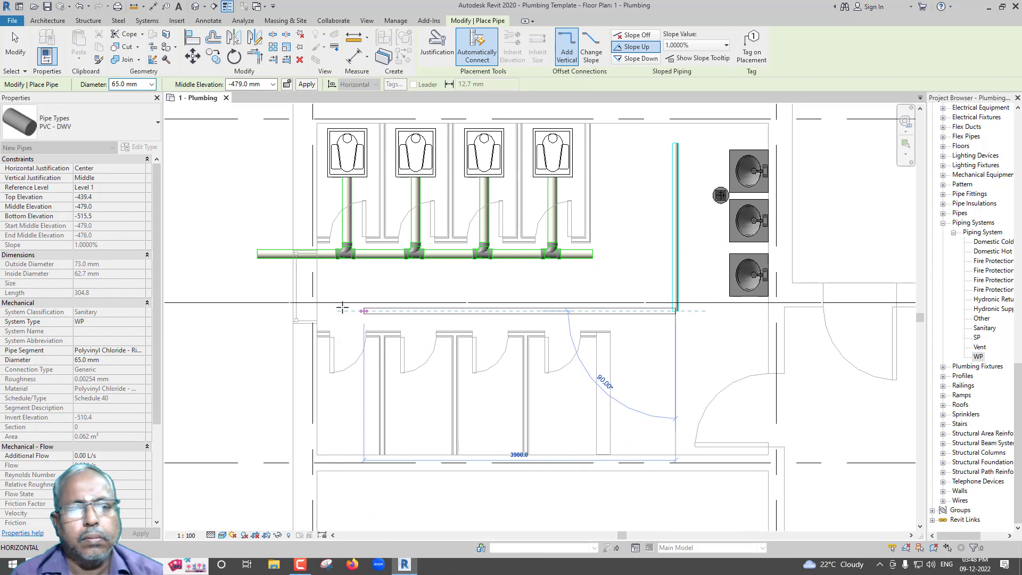
{"action": "left_click", "coordinate": [267, 314]}
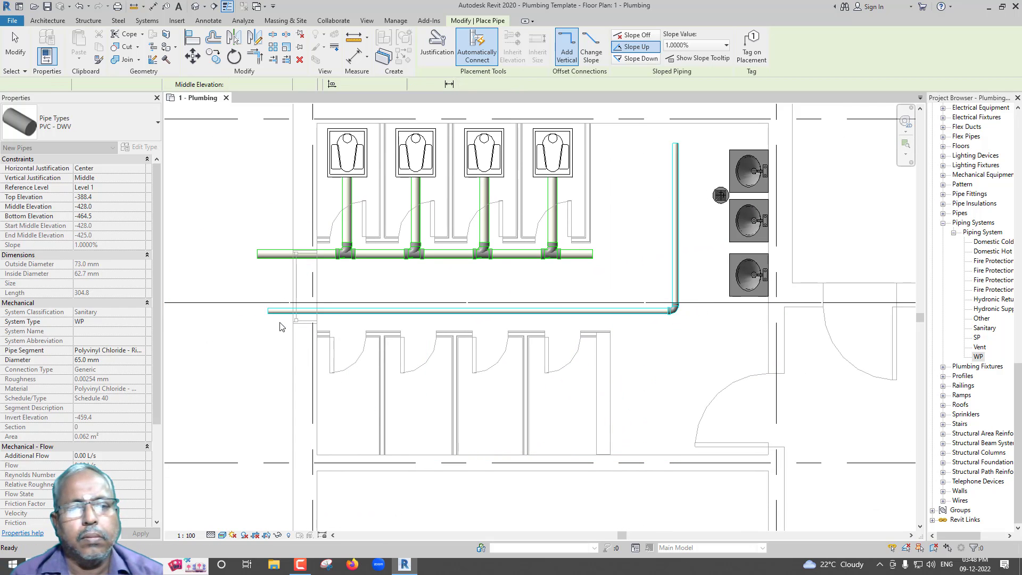
{"action": "key", "text": "Escape"}
{"action": "key", "text": "Escape"}
{"action": "middle_click_drag", "start_coordinate": [297, 343], "coordinate": [249, 402]}
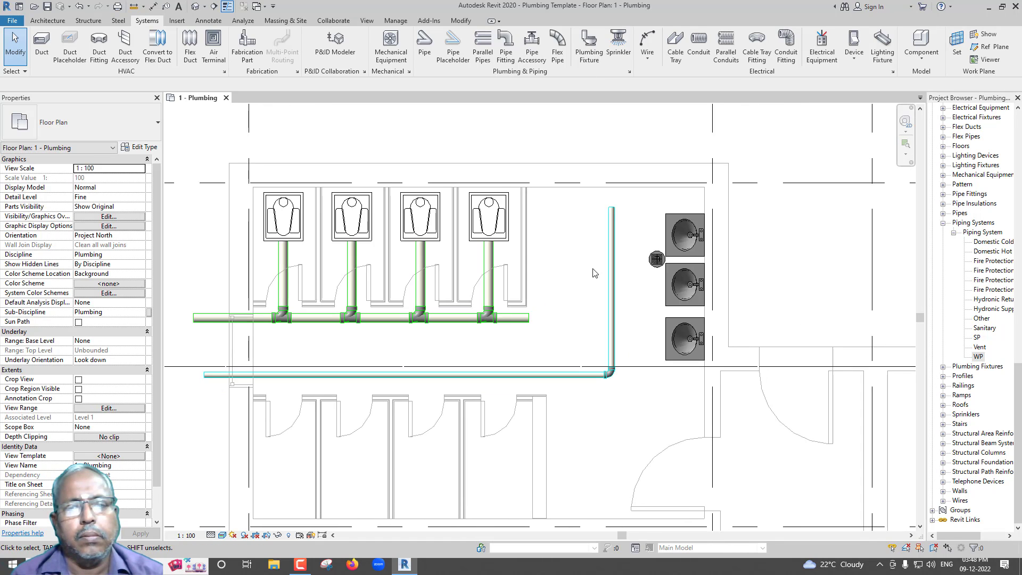
{"action": "scroll", "coordinate": [658, 264], "scroll_direction": "up", "scroll_amount": 2}
{"action": "left_click", "coordinate": [676, 257]}
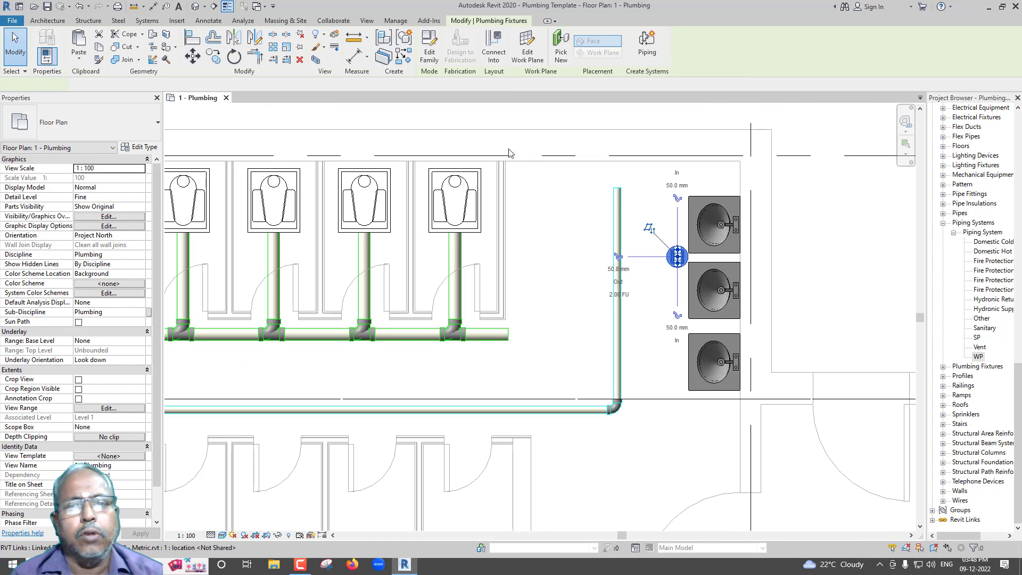
{"action": "left_click", "coordinate": [493, 48]}
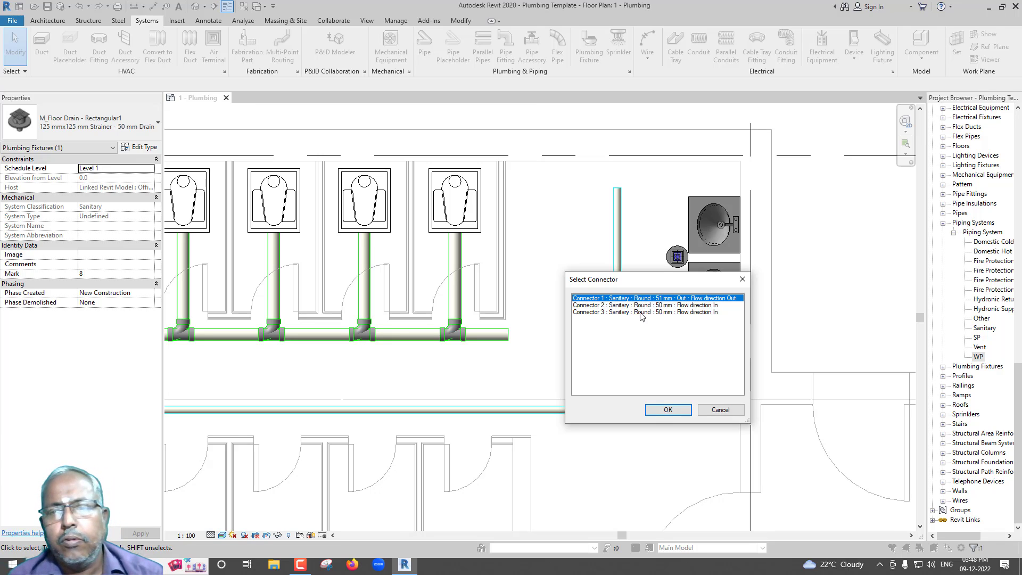
{"action": "left_click", "coordinate": [668, 409]}
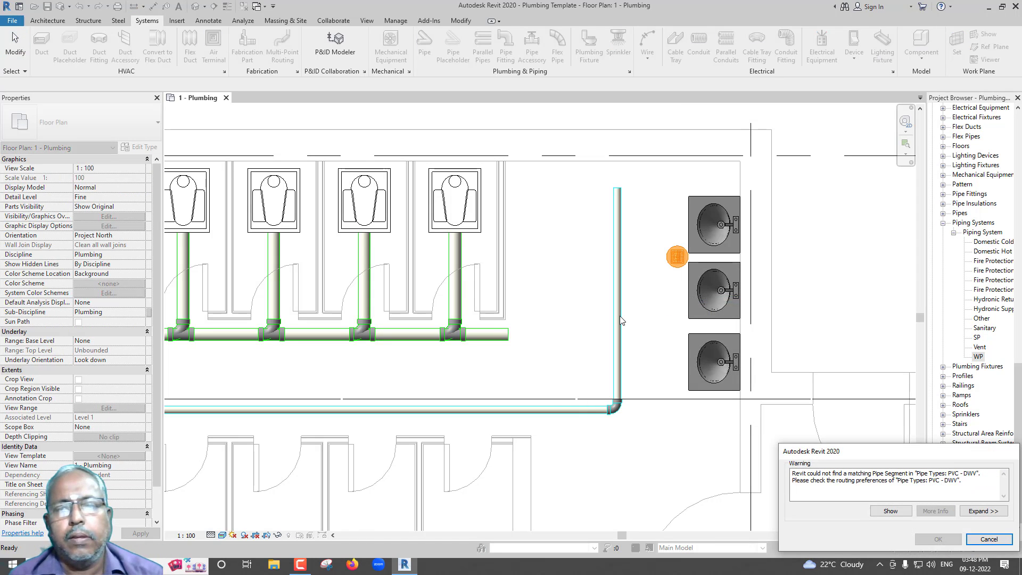
{"action": "left_click", "coordinate": [991, 539]}
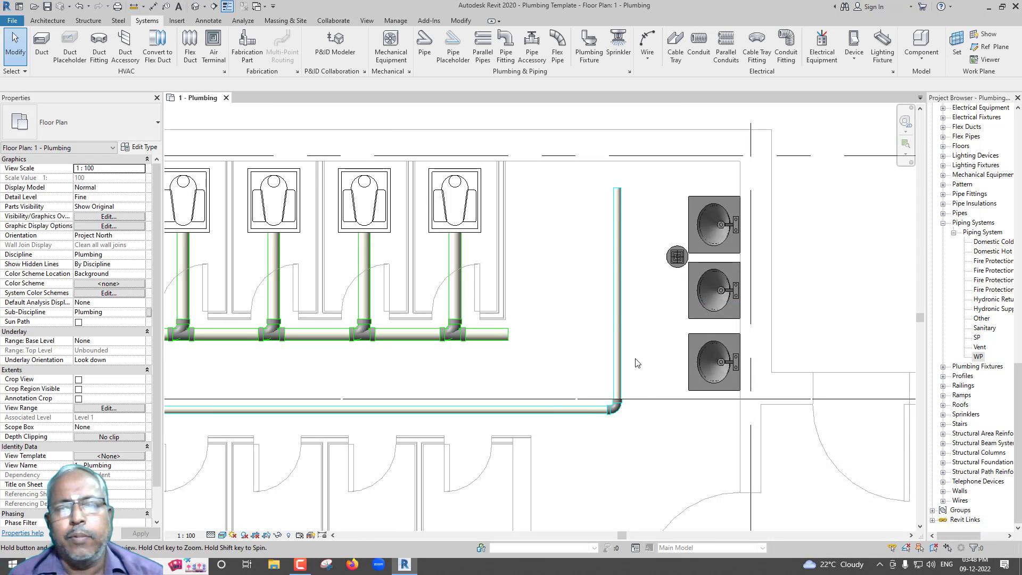
{"action": "middle_click_drag", "start_coordinate": [642, 368], "coordinate": [555, 399]}
{"action": "scroll", "coordinate": [567, 274], "scroll_direction": "up", "scroll_amount": 1}
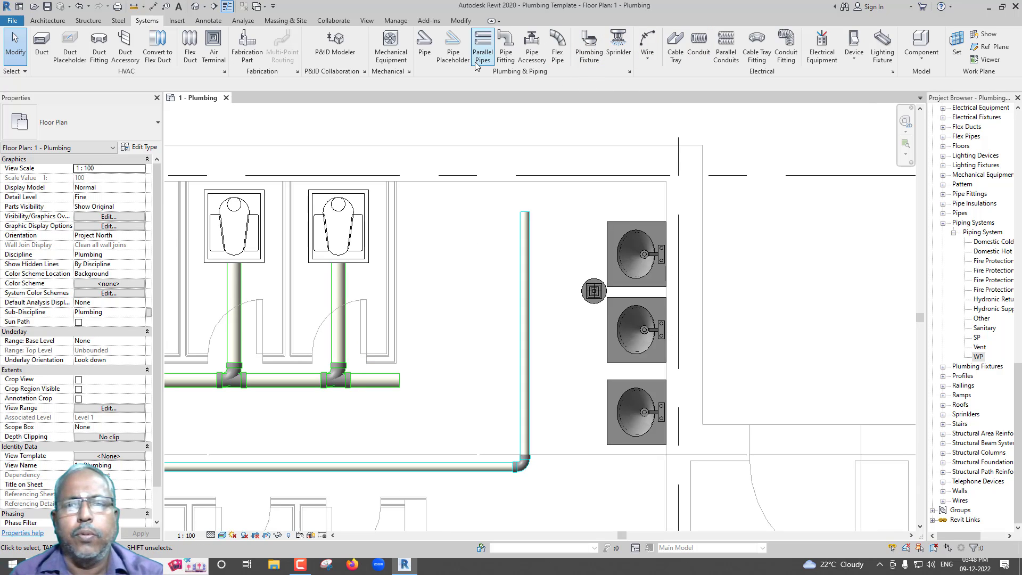
Step: Start a pipe at the floor drain connector with a 50.0 mm diameter
{"action": "scroll", "coordinate": [590, 266], "scroll_direction": "up", "scroll_amount": 1}
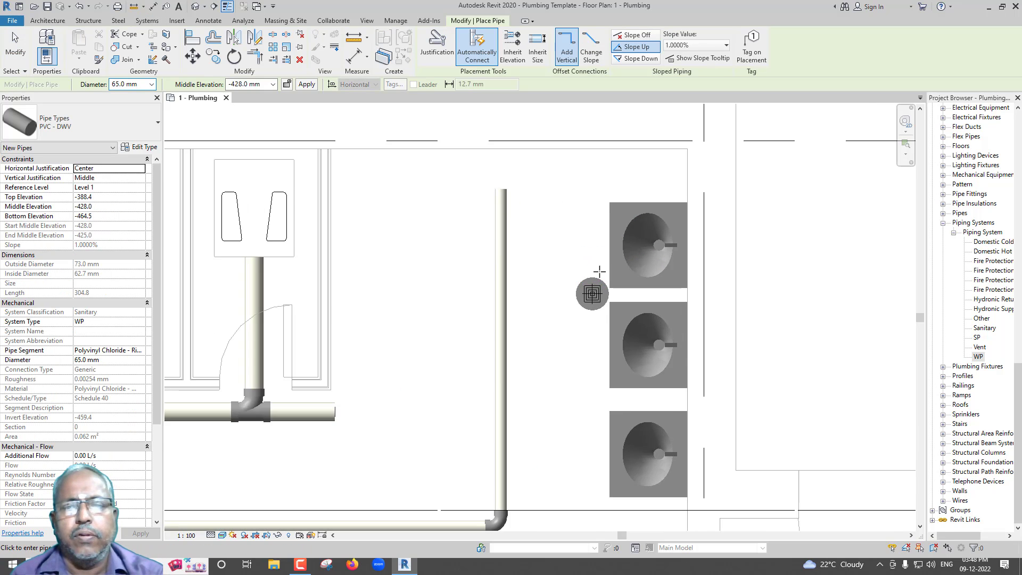
{"action": "scroll", "coordinate": [590, 277], "scroll_direction": "up", "scroll_amount": 1}
{"action": "scroll", "coordinate": [590, 278], "scroll_direction": "up", "scroll_amount": 1}
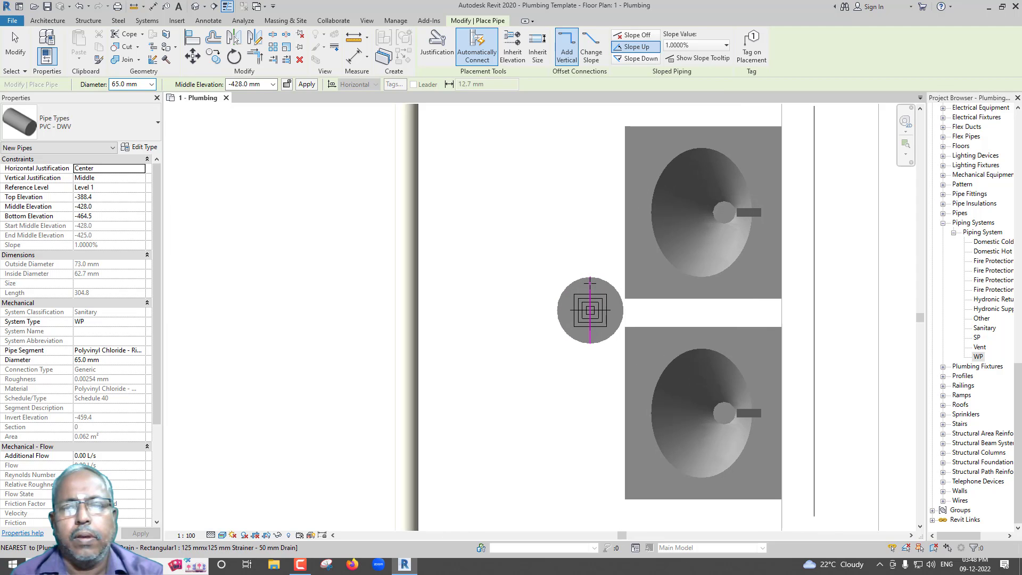
{"action": "left_click", "coordinate": [589, 289]}
{"action": "scroll", "coordinate": [585, 293], "scroll_direction": "down", "scroll_amount": 1}
{"action": "scroll", "coordinate": [570, 298], "scroll_direction": "down", "scroll_amount": 2}
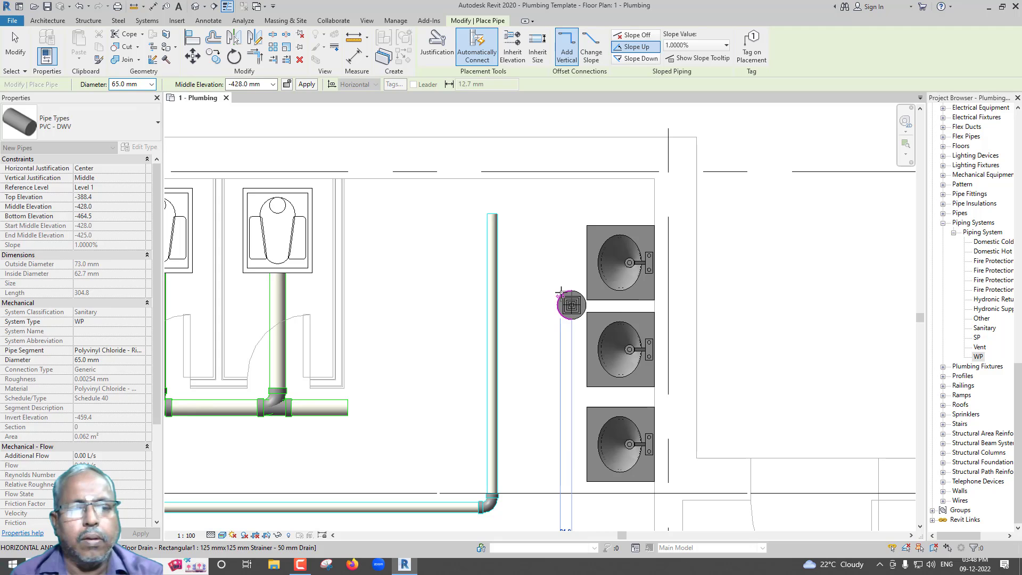
{"action": "scroll", "coordinate": [572, 292], "scroll_direction": "up", "scroll_amount": 2}
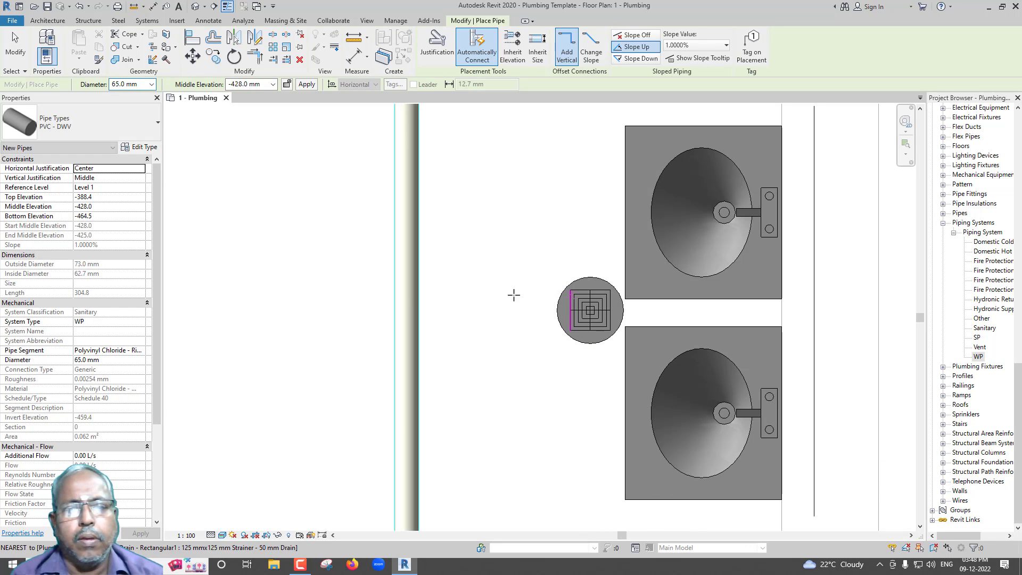
{"action": "left_click", "coordinate": [139, 361]}
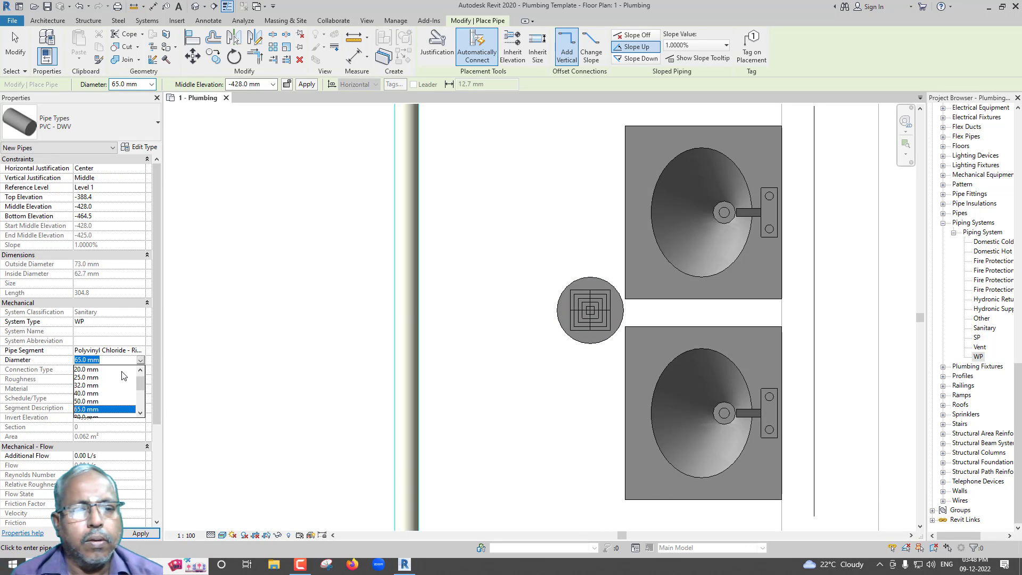
{"action": "left_click", "coordinate": [92, 401]}
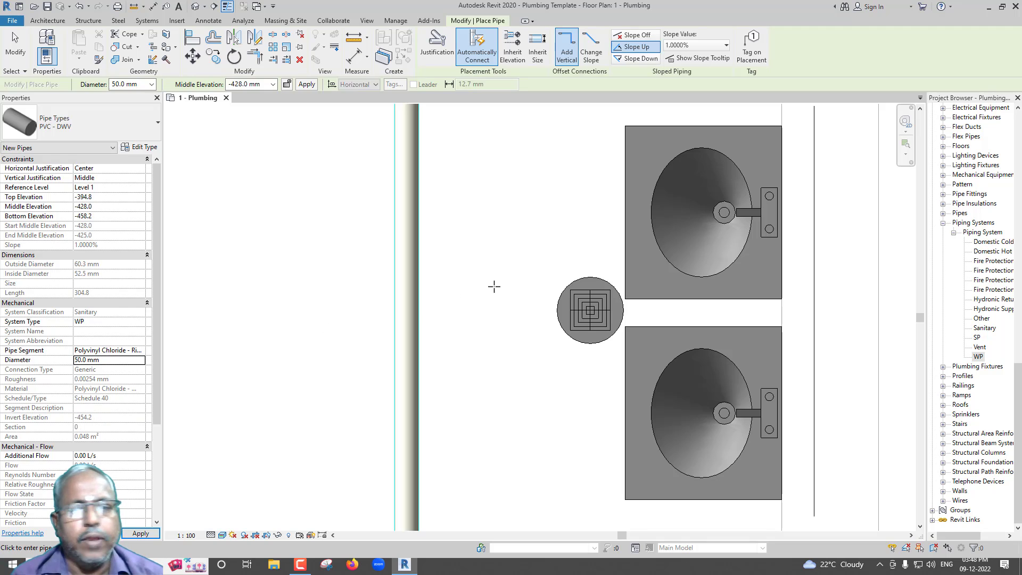
Step: Draw a trial 50 mm pipe upward from the floor drain, then cancel it
{"action": "left_click", "coordinate": [591, 289]}
{"action": "middle_click_drag", "start_coordinate": [522, 310], "coordinate": [477, 413]}
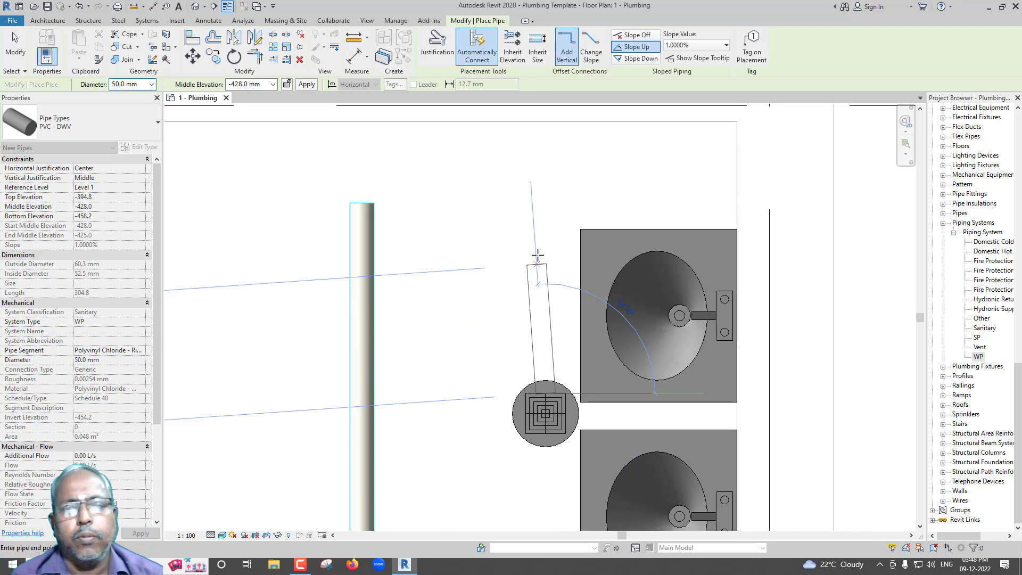
{"action": "left_click", "coordinate": [545, 237]}
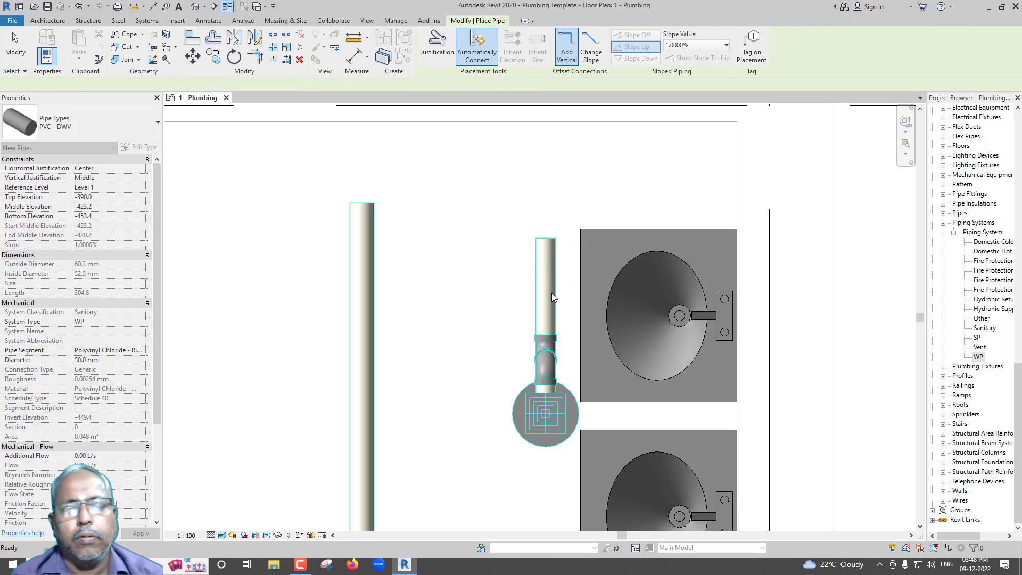
{"action": "key", "text": "Escape"}
{"action": "key", "text": "Escape"}
{"action": "middle_click_drag", "start_coordinate": [563, 306], "coordinate": [499, 325]}
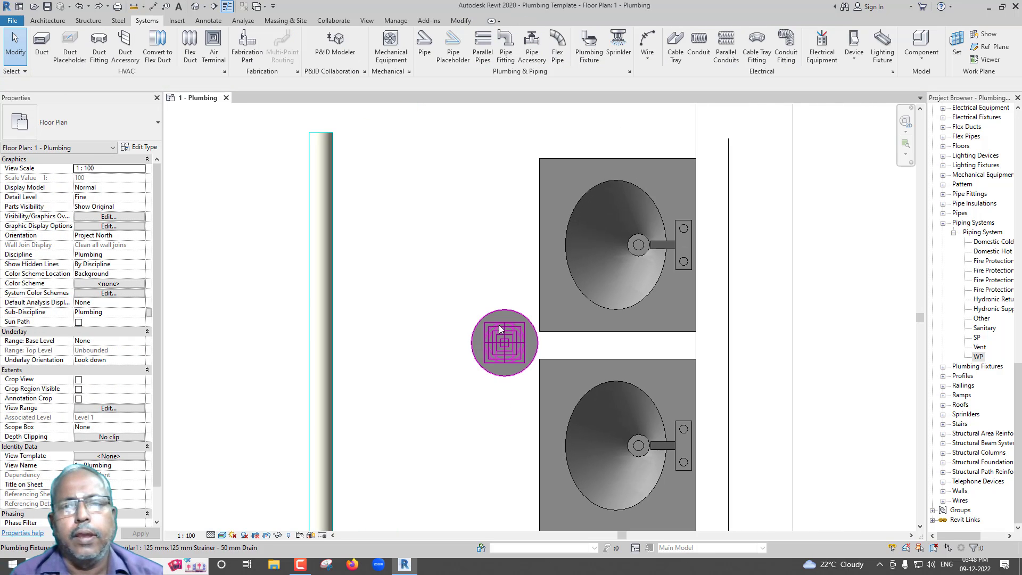
Step: With Inherit Elevation and Inherit Size on, run a pipe from the drain up beside the sinks
{"action": "left_click", "coordinate": [424, 48]}
{"action": "left_click", "coordinate": [513, 46]}
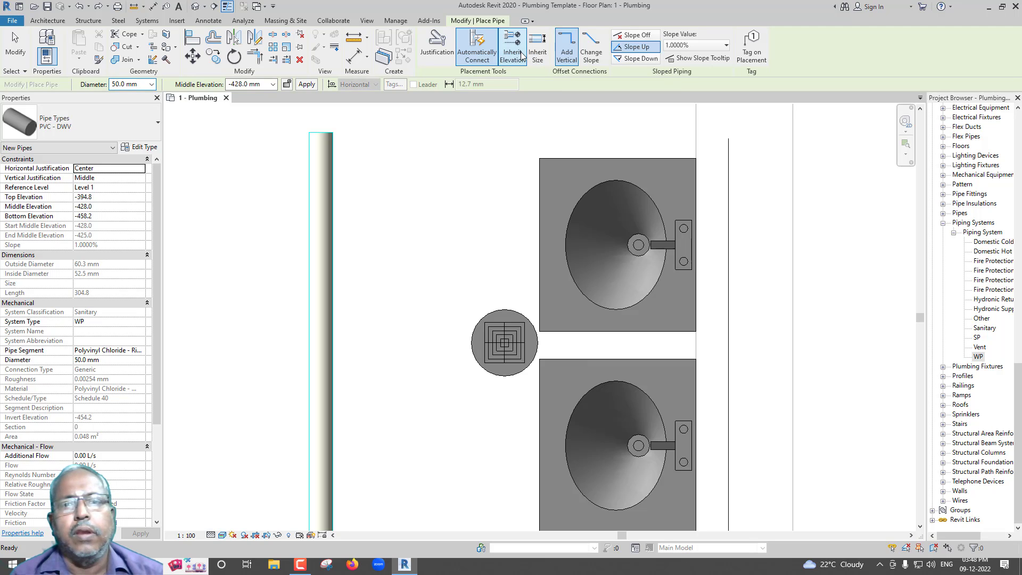
{"action": "left_click", "coordinate": [537, 47]}
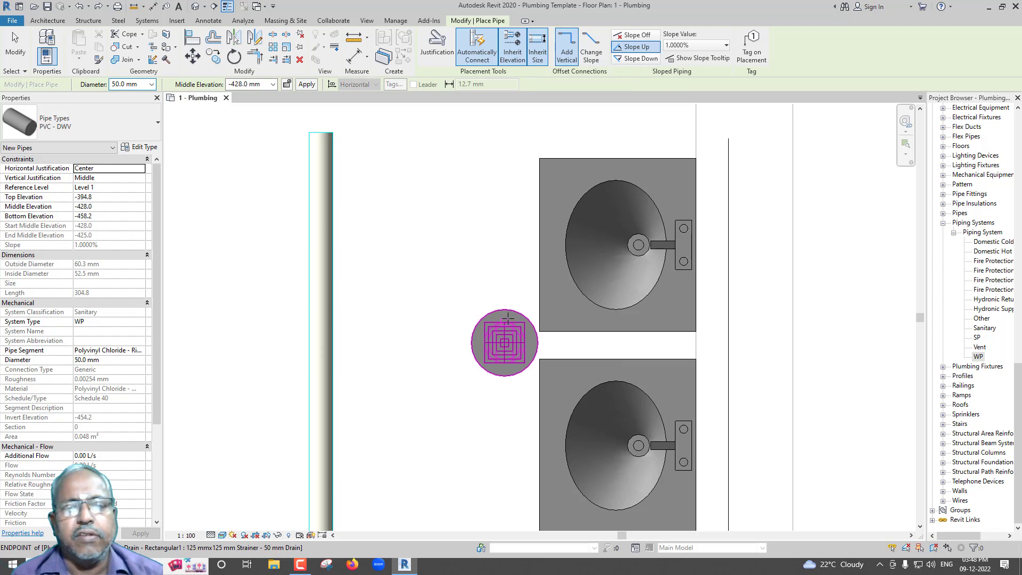
{"action": "left_click", "coordinate": [504, 341]}
{"action": "left_click", "coordinate": [507, 153]}
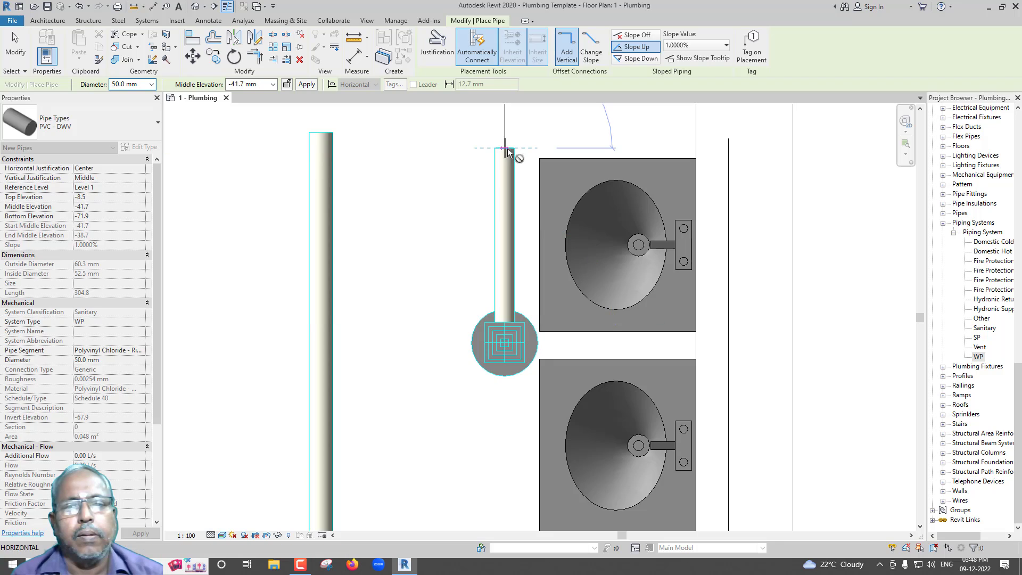
Step: Run a second inherited pipe from the drain down to the bottom wall line
{"action": "middle_click_drag", "start_coordinate": [502, 213], "coordinate": [491, 94]}
{"action": "left_click", "coordinate": [512, 46]}
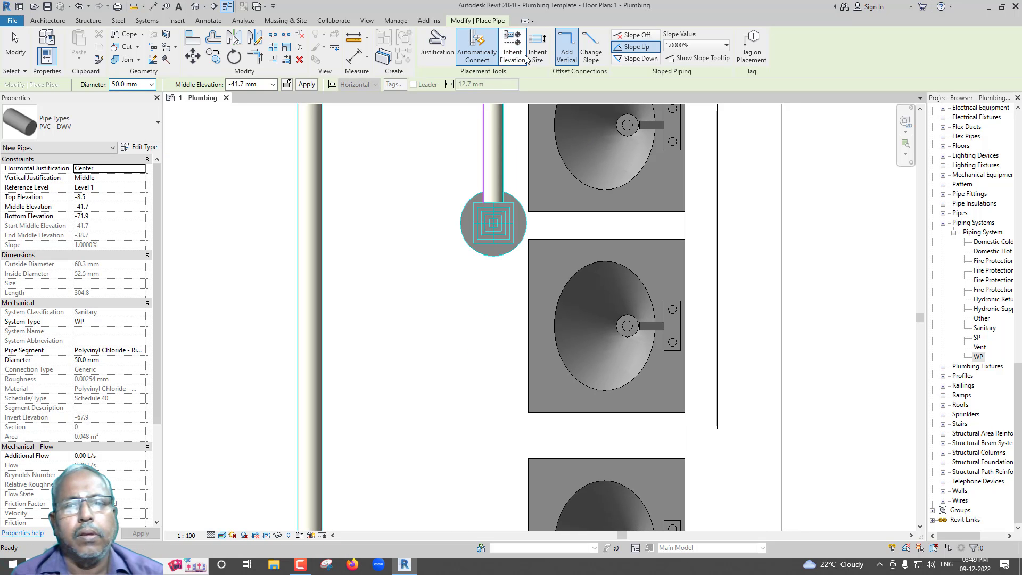
{"action": "left_click", "coordinate": [494, 244]}
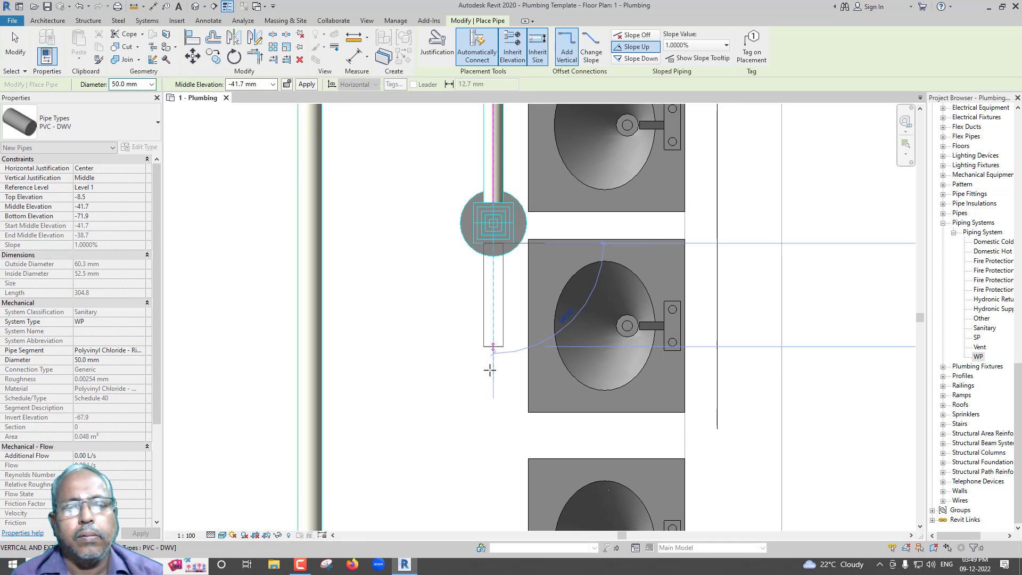
{"action": "middle_click_drag", "start_coordinate": [480, 532], "coordinate": [489, 333]}
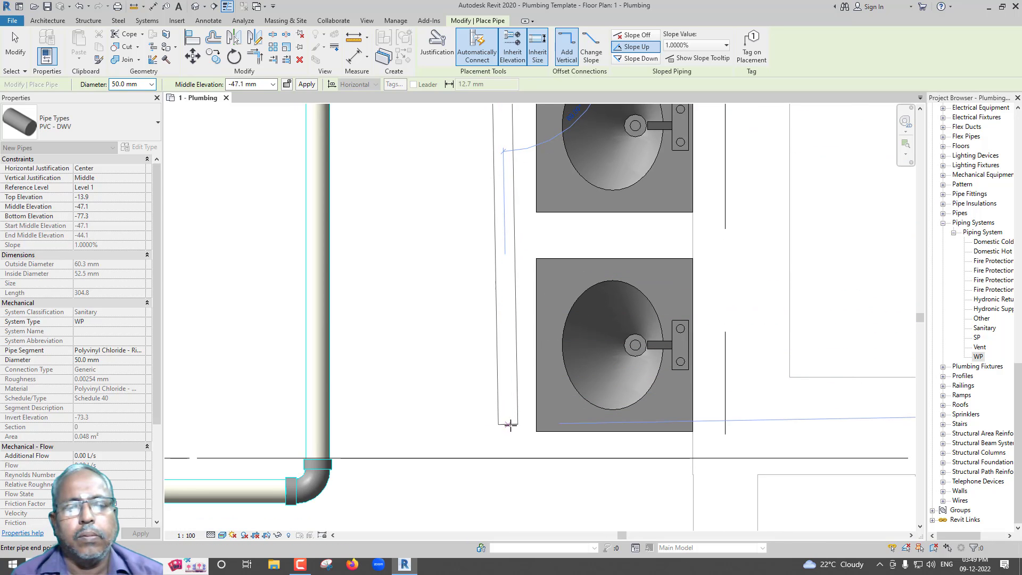
{"action": "left_click", "coordinate": [501, 450]}
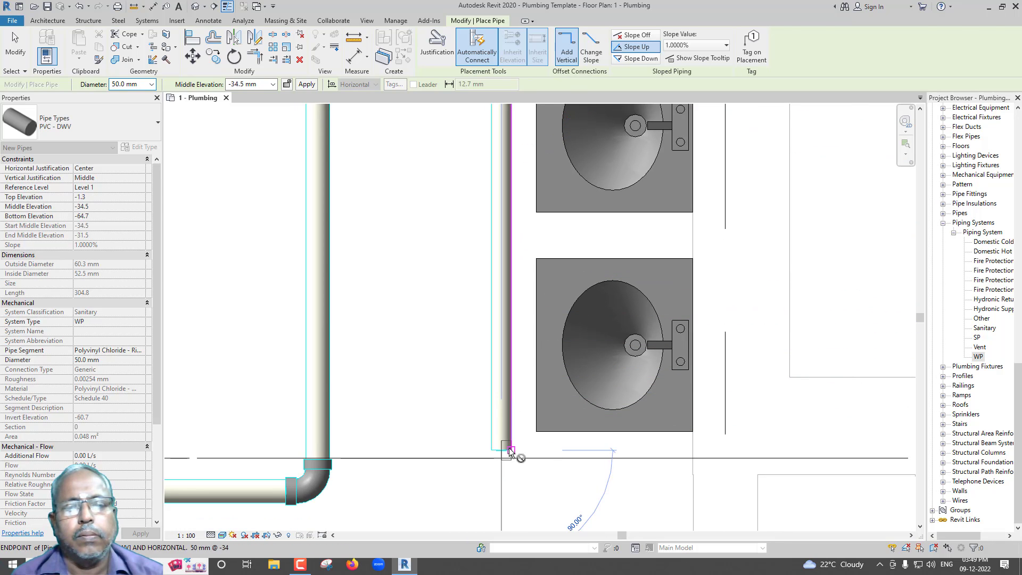
{"action": "key", "text": "Escape"}
{"action": "key", "text": "Escape"}
{"action": "left_click", "coordinate": [582, 402]}
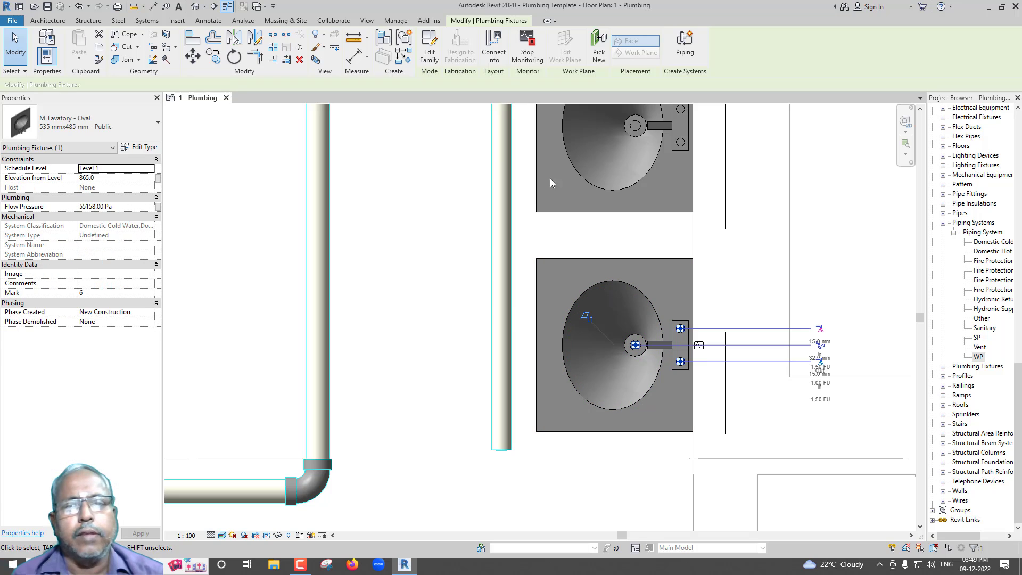
Step: Connect the lower sink's sanitary outlet into the vertical pipe, then attempt the upper sink
{"action": "left_click", "coordinate": [493, 52]}
{"action": "left_click", "coordinate": [601, 313]}
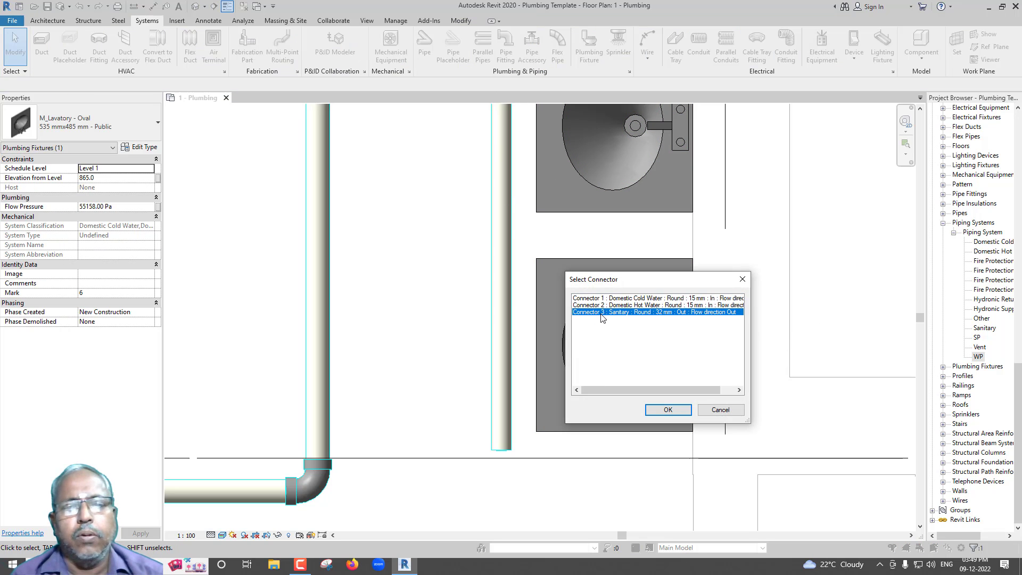
{"action": "left_click", "coordinate": [666, 410]}
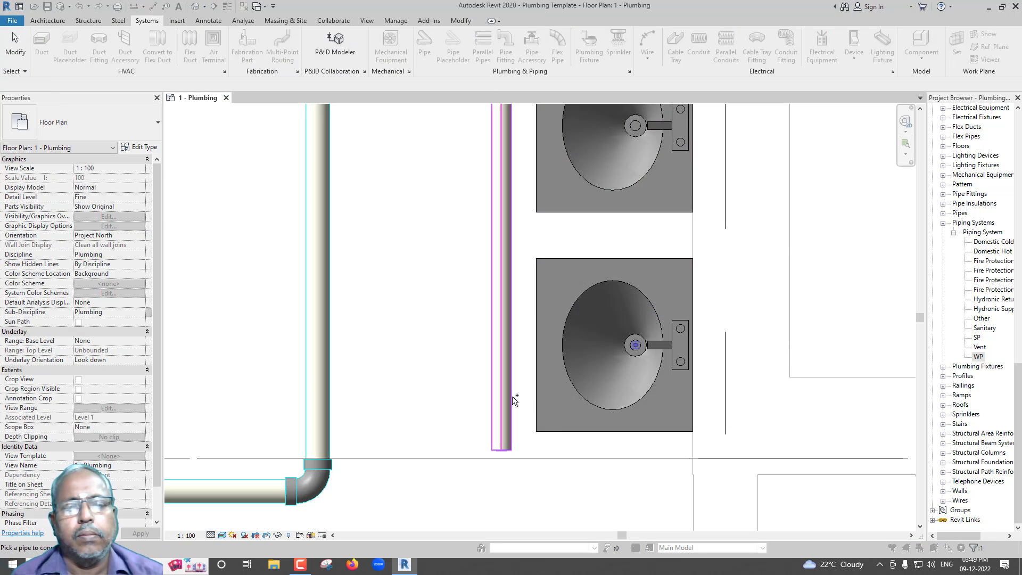
{"action": "middle_click_drag", "start_coordinate": [555, 394], "coordinate": [541, 521]}
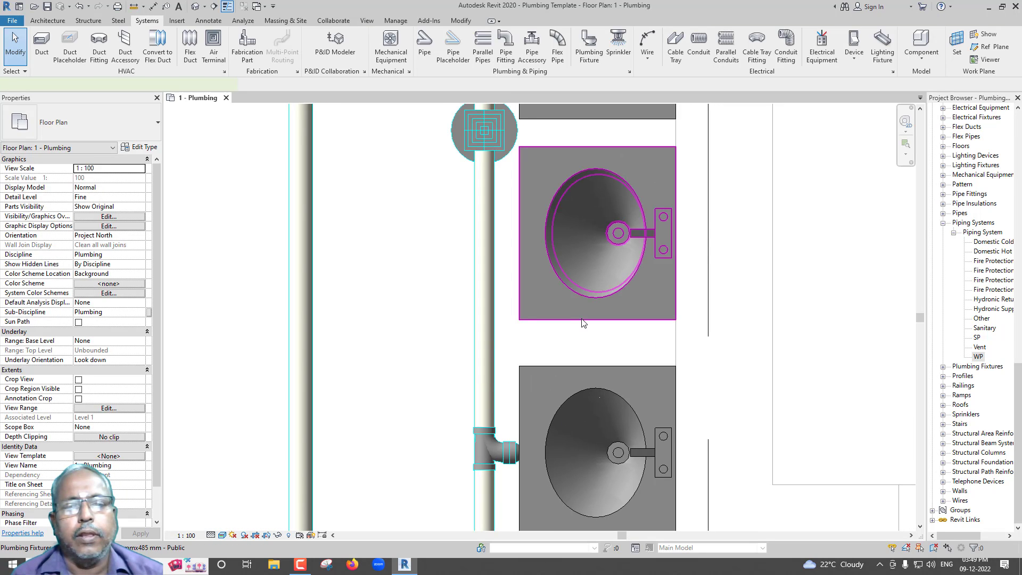
{"action": "left_click", "coordinate": [584, 317]}
{"action": "left_click", "coordinate": [495, 63]}
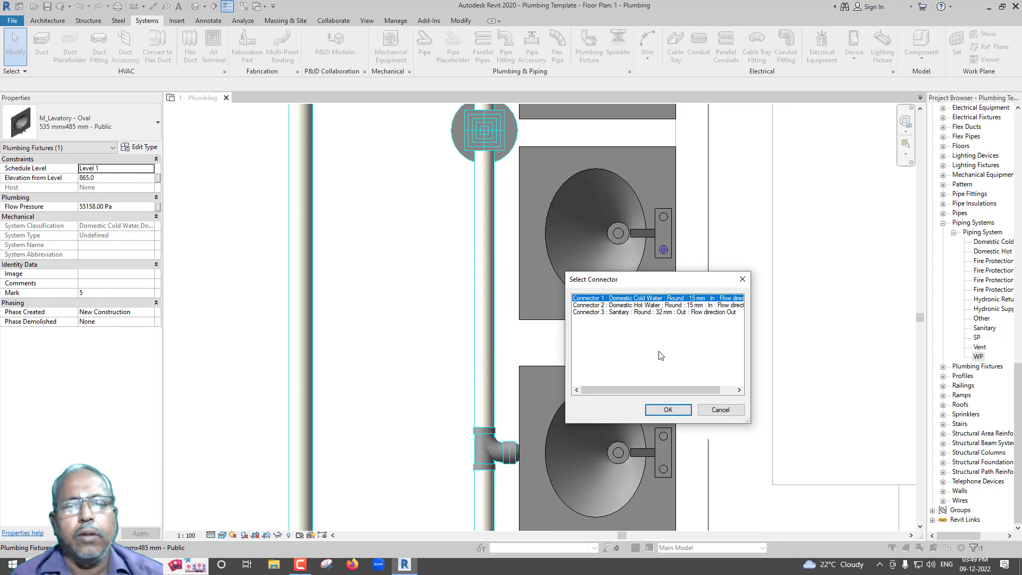
{"action": "left_click", "coordinate": [654, 312]}
{"action": "left_click", "coordinate": [667, 409]}
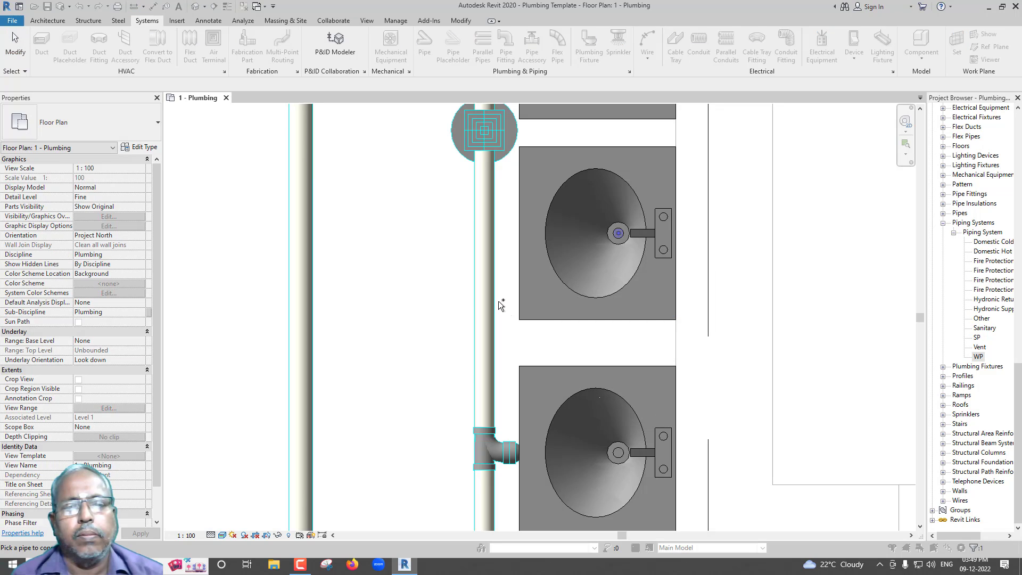
Step: Connect the upper lavatory's 32 mm sanitary drain into the vertical pipe and check its slope
{"action": "scroll", "coordinate": [520, 320], "scroll_direction": "down", "scroll_amount": 2}
{"action": "middle_click_drag", "start_coordinate": [520, 320], "coordinate": [527, 452]}
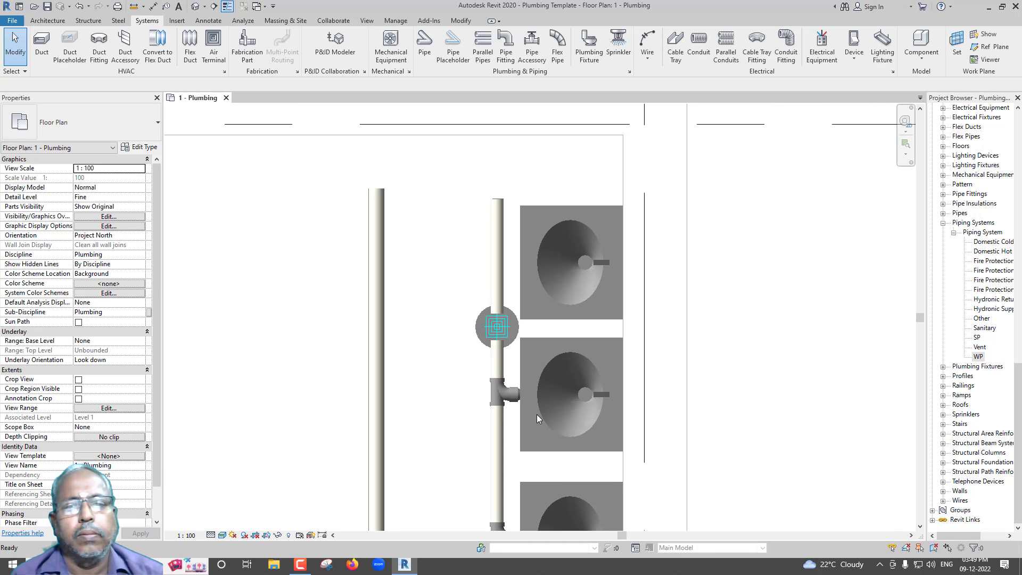
{"action": "left_click", "coordinate": [543, 245]}
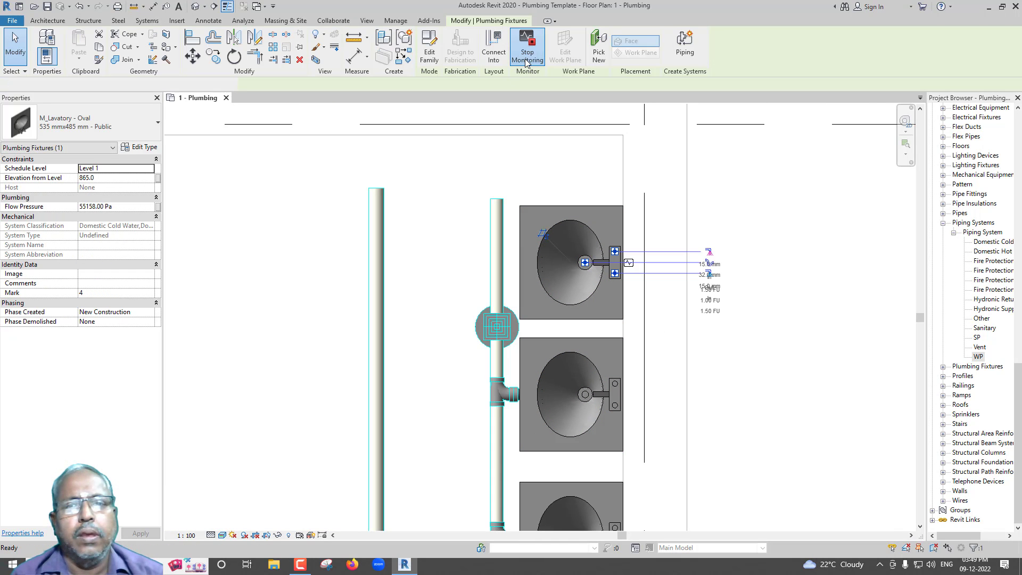
{"action": "key", "text": "Escape"}
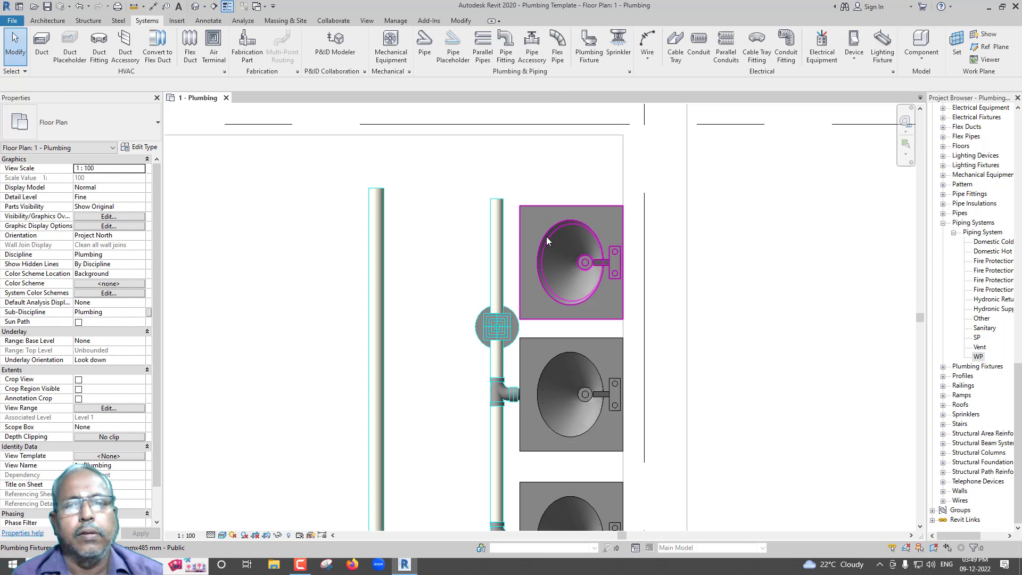
{"action": "left_click", "coordinate": [543, 237]}
{"action": "left_click", "coordinate": [491, 53]}
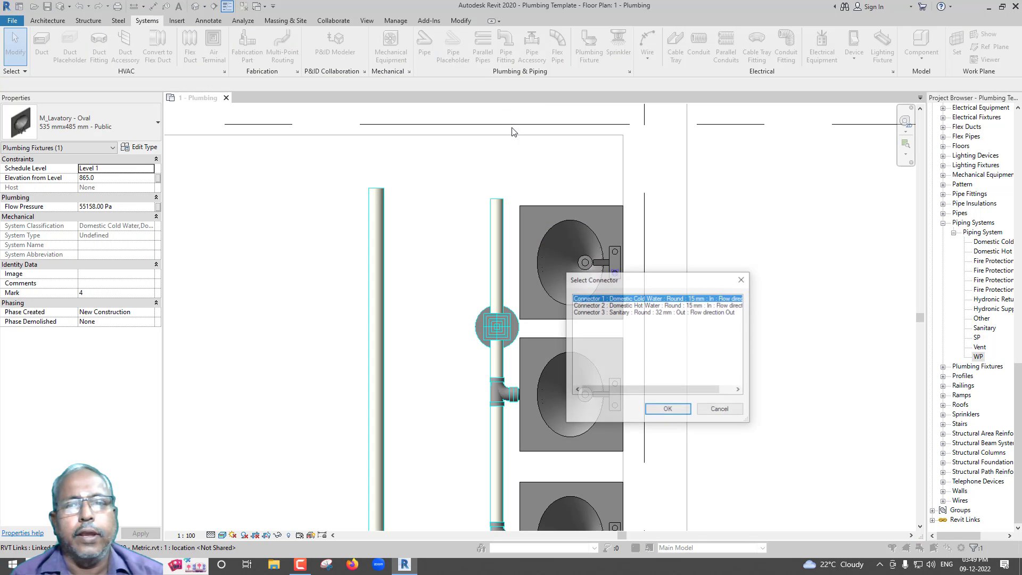
{"action": "left_click", "coordinate": [607, 313]}
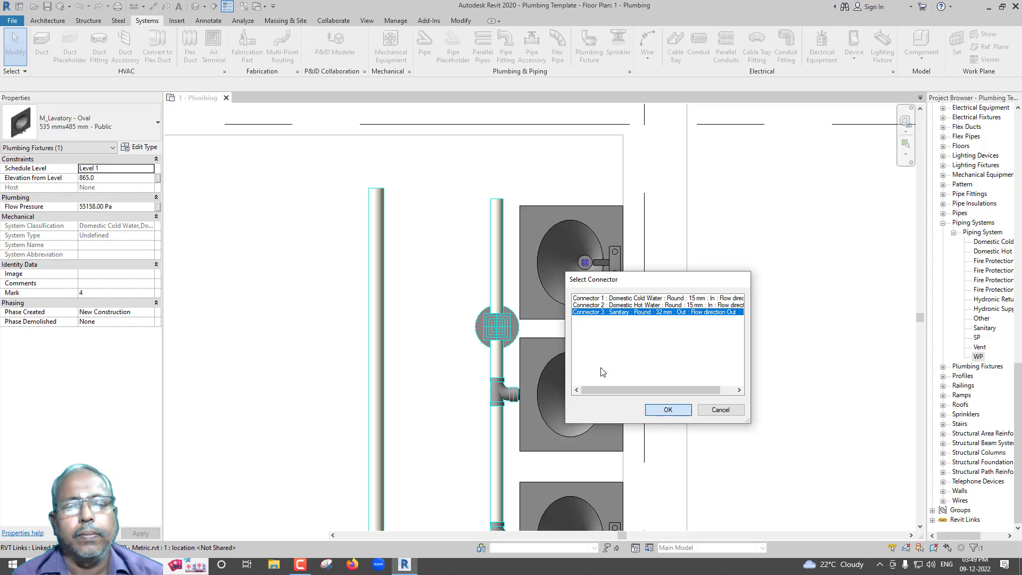
{"action": "left_click", "coordinate": [666, 409]}
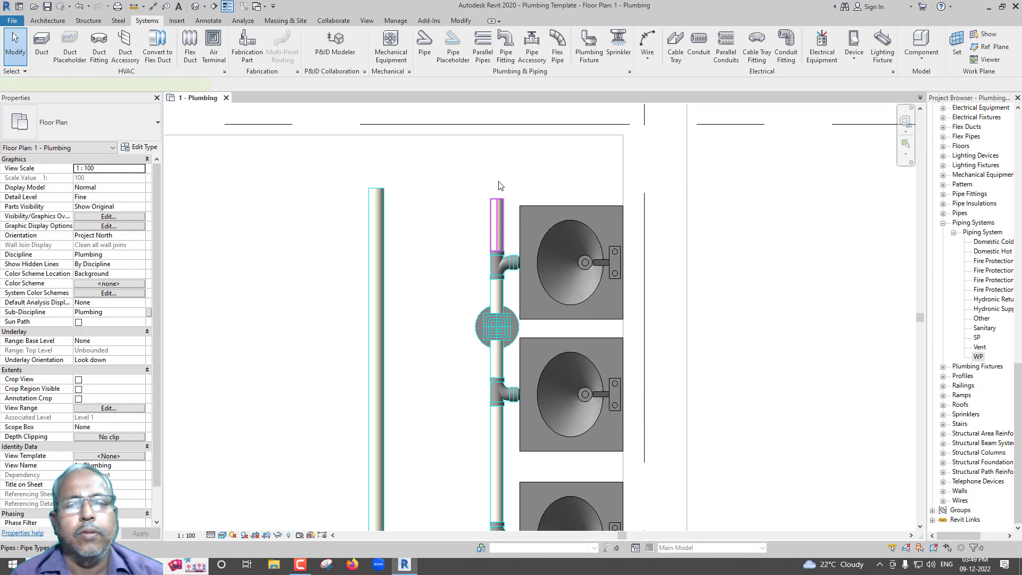
{"action": "left_click", "coordinate": [500, 215]}
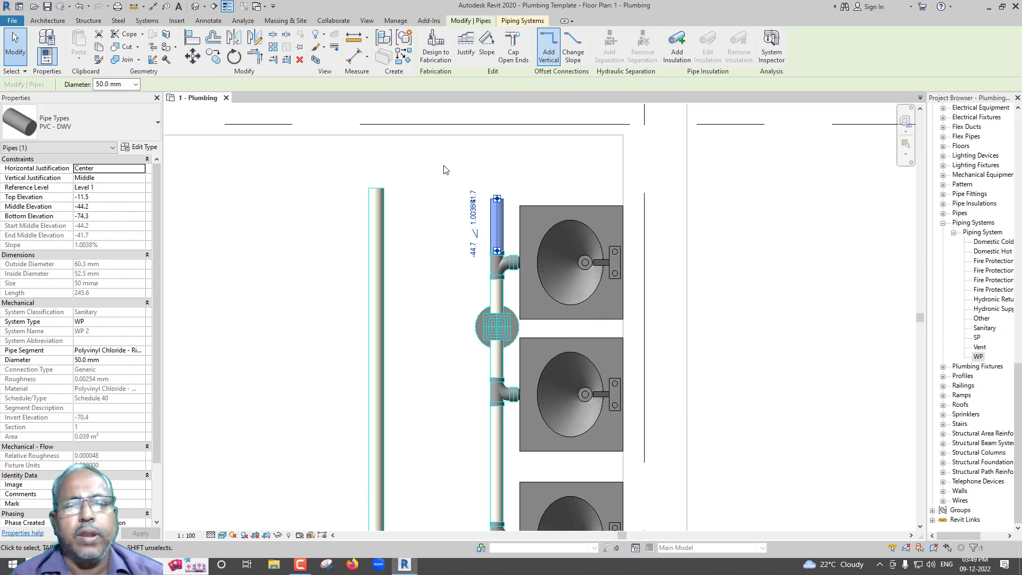
{"action": "scroll", "coordinate": [447, 169], "scroll_direction": "down", "scroll_amount": 2}
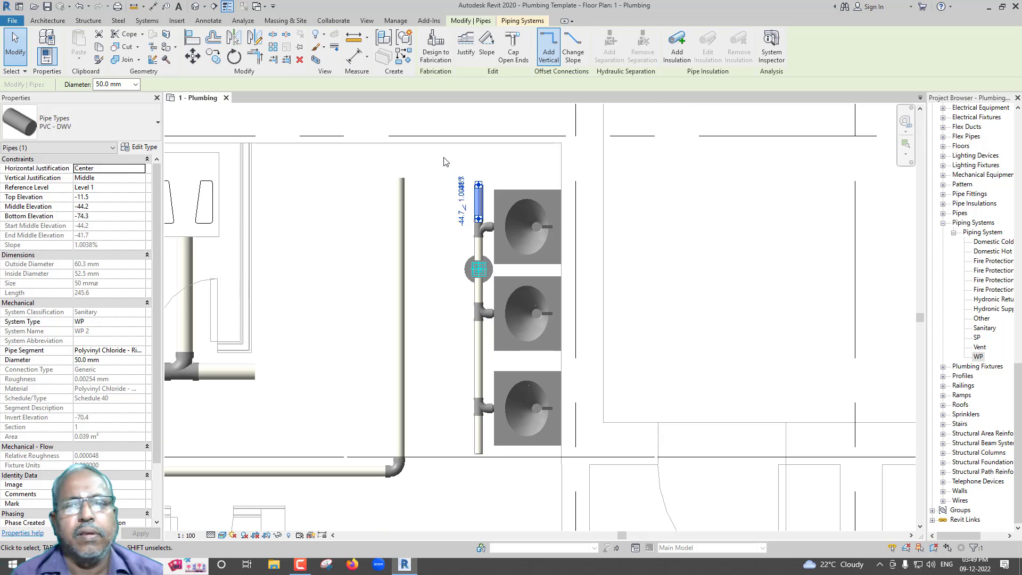
{"action": "left_click", "coordinate": [515, 59]}
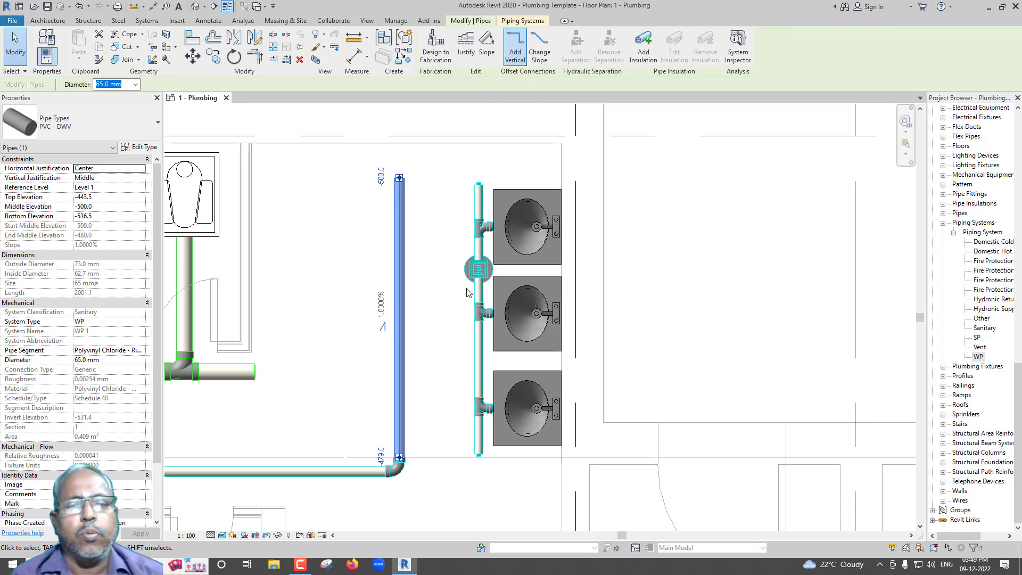
{"action": "scroll", "coordinate": [467, 266], "scroll_direction": "down", "scroll_amount": 1}
{"action": "mouse_move", "coordinate": [468, 266]}
{"action": "middle_mouse_down"}
{"action": "mouse_move", "coordinate": [623, 354]}
{"action": "mouse_move", "coordinate": [840, 335]}
{"action": "middle_mouse_up"}
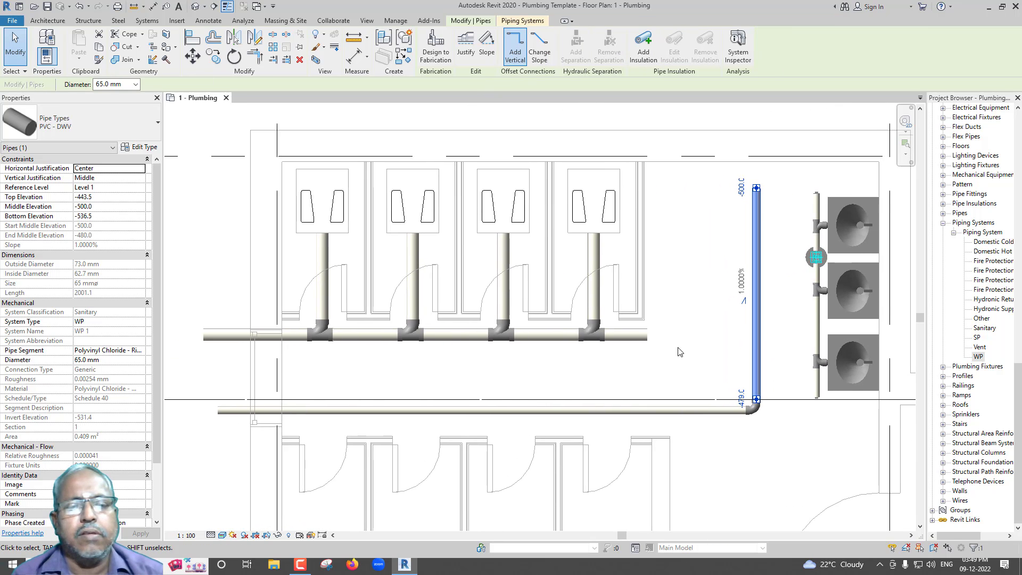
{"action": "left_click", "coordinate": [237, 344]}
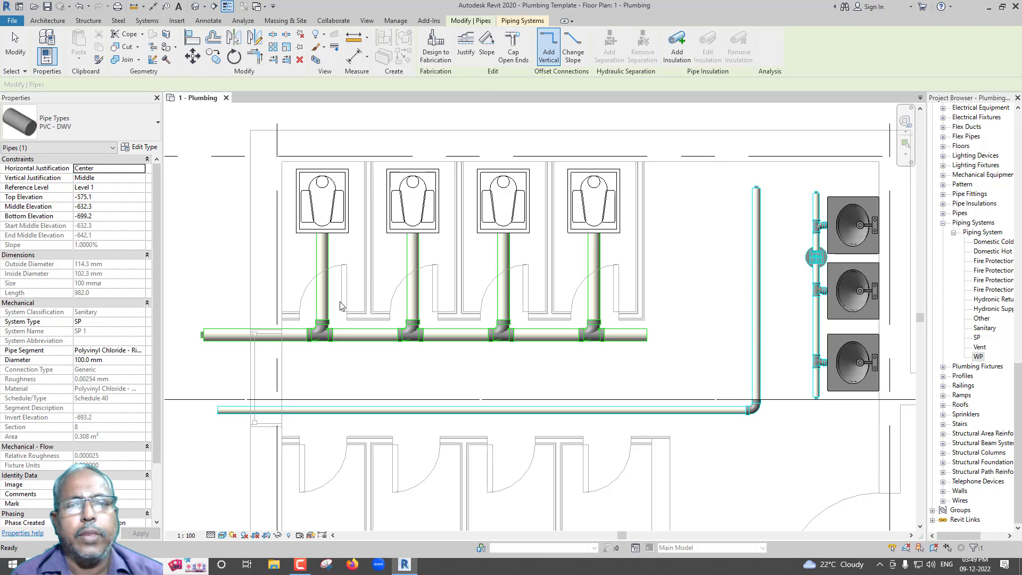
{"action": "left_click", "coordinate": [249, 412]}
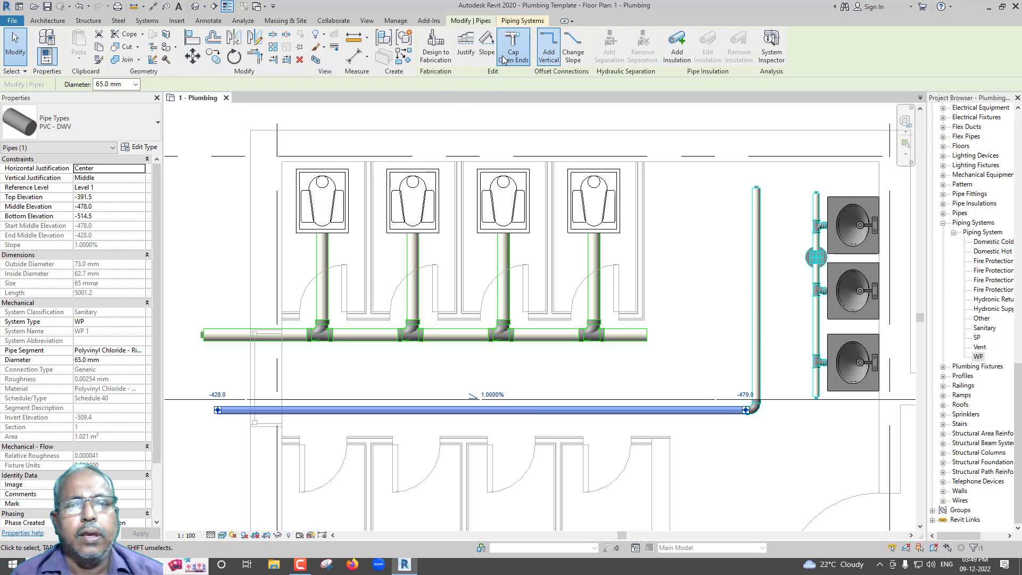
{"action": "middle_click_drag", "start_coordinate": [489, 296], "coordinate": [411, 376]}
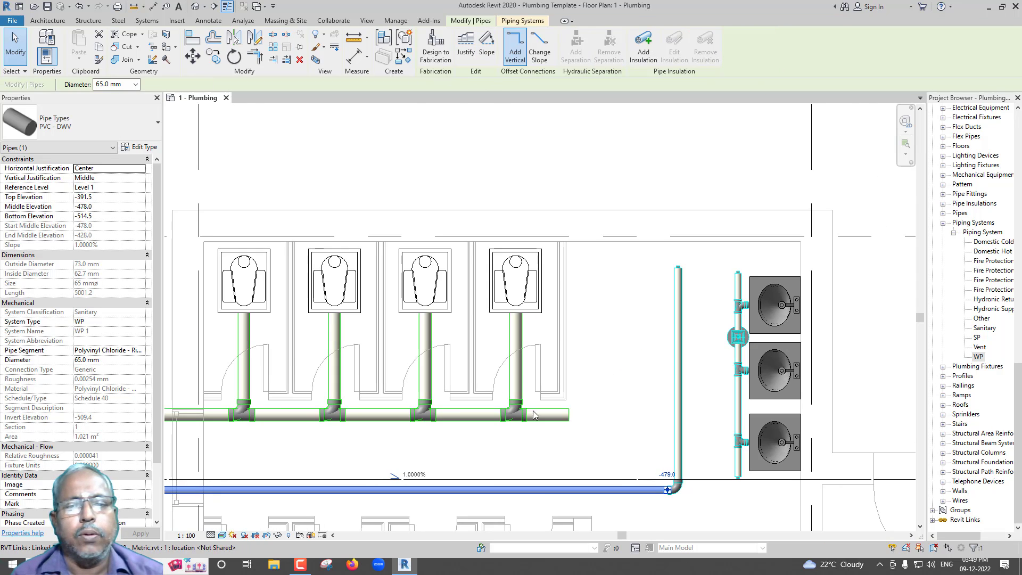
{"action": "left_click", "coordinate": [565, 426]}
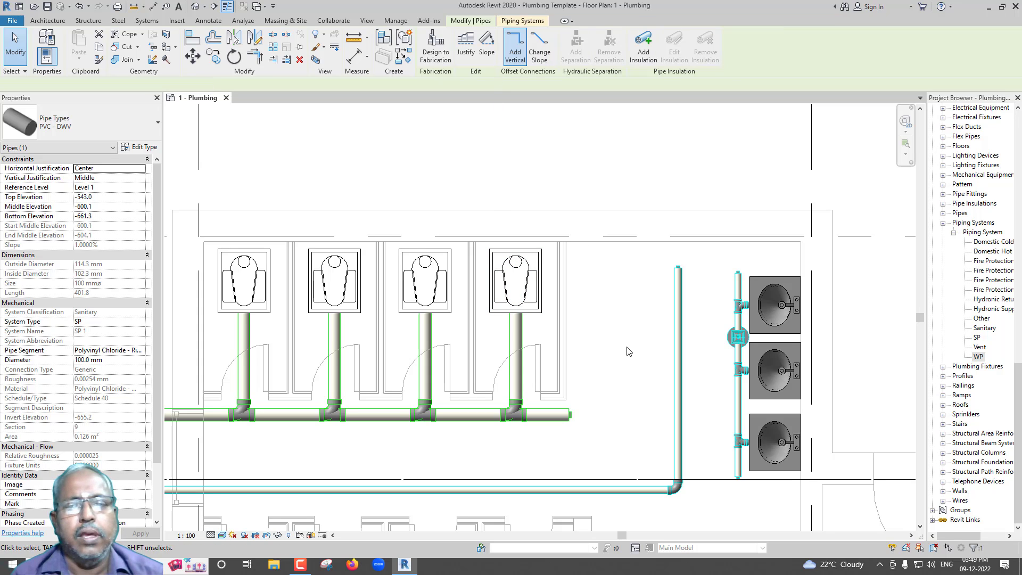
{"action": "mouse_move", "coordinate": [629, 351]}
{"action": "middle_mouse_down"}
{"action": "mouse_move", "coordinate": [525, 308]}
{"action": "mouse_move", "coordinate": [575, 269]}
{"action": "middle_mouse_up"}
{"action": "left_click", "coordinate": [533, 298]}
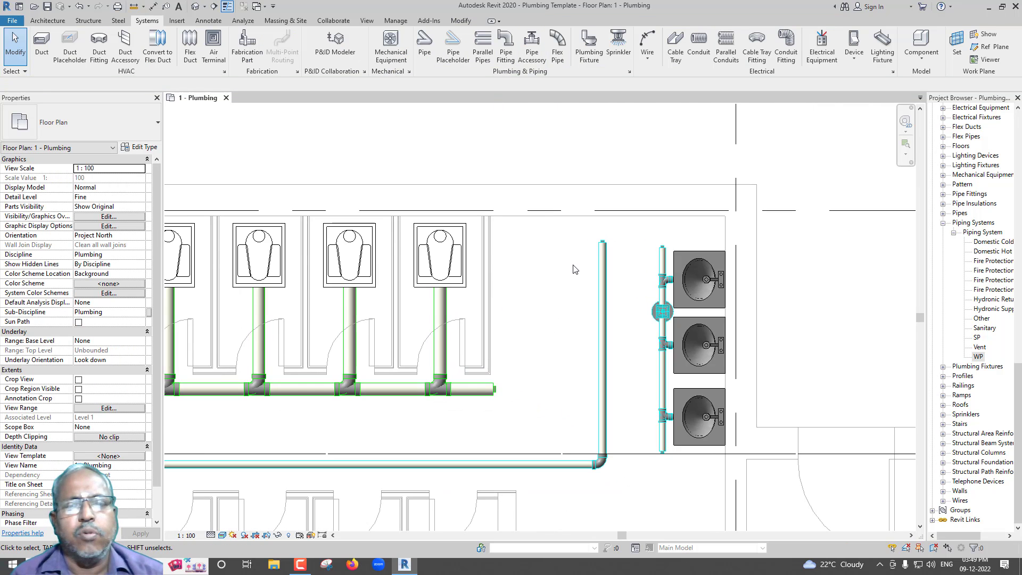
Step: Place Section 1 horizontally across the wash basins and vertical pipe
{"action": "left_click", "coordinate": [214, 7]}
{"action": "left_click", "coordinate": [579, 328]}
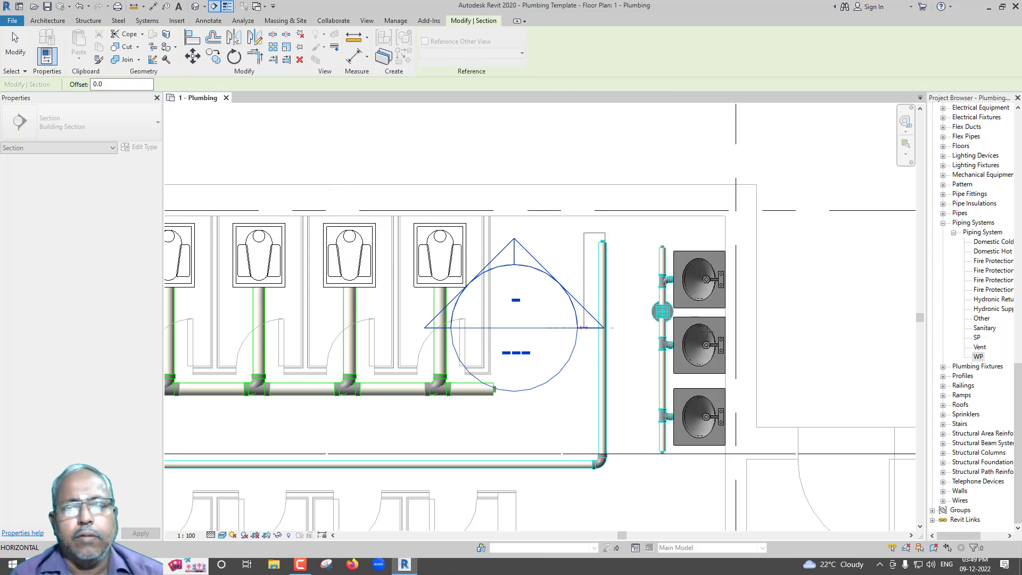
{"action": "left_click", "coordinate": [793, 328]}
{"action": "key", "text": "Escape"}
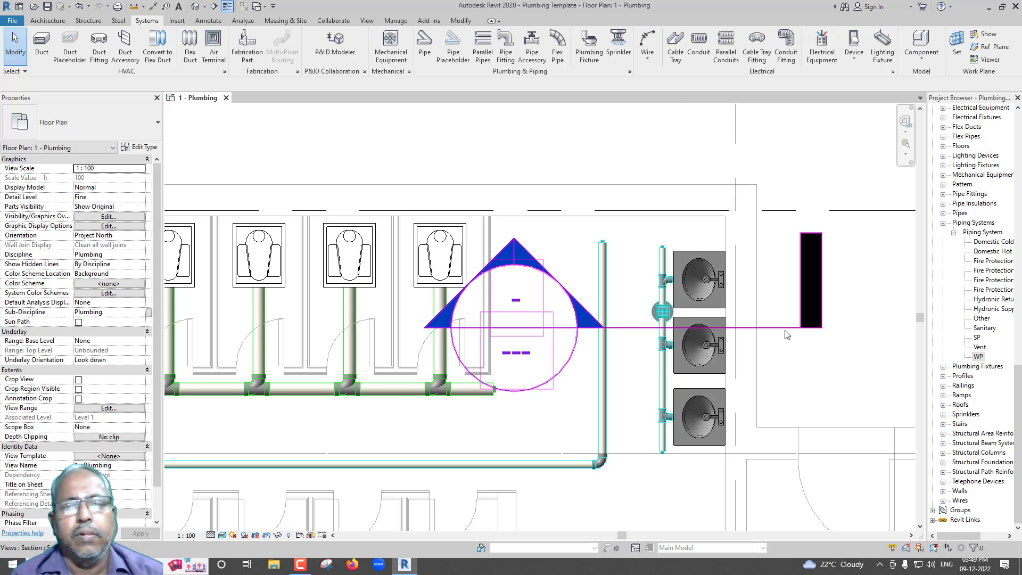
{"action": "left_click", "coordinate": [786, 328]}
{"action": "scroll", "coordinate": [776, 342], "scroll_direction": "down", "scroll_amount": 3}
{"action": "scroll", "coordinate": [687, 200], "scroll_direction": "up", "scroll_amount": 2}
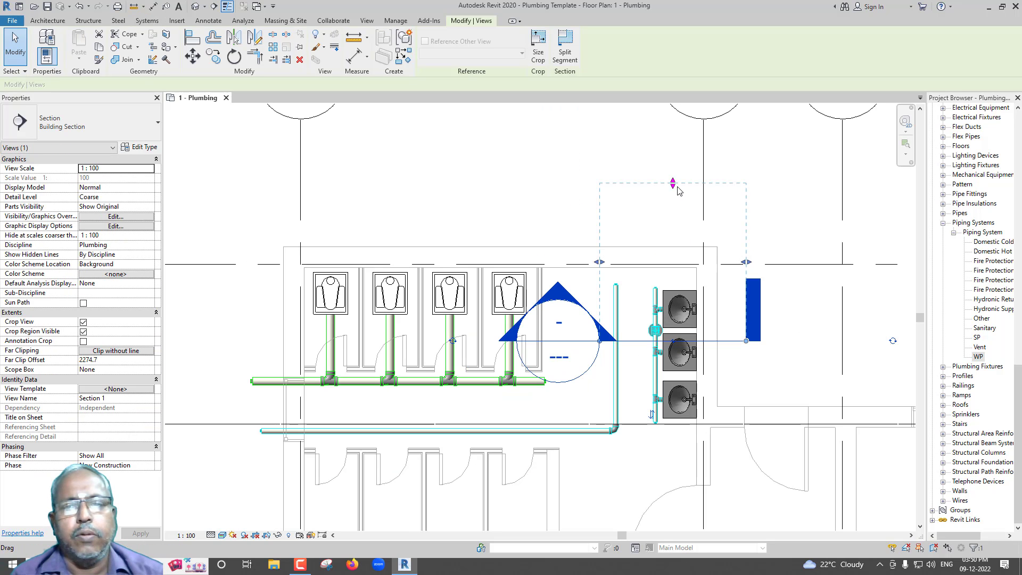
{"action": "key", "text": "Escape"}
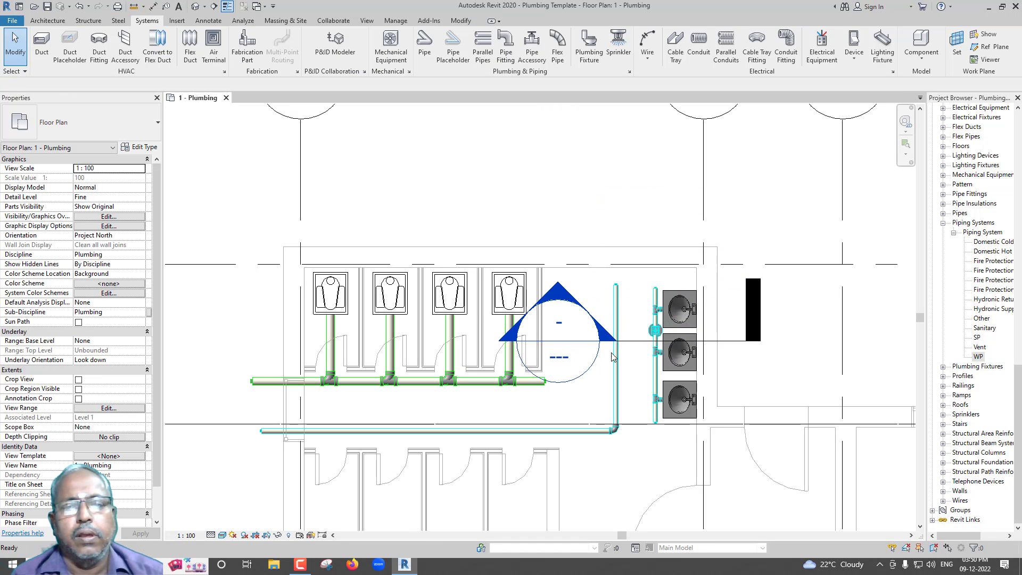
Step: Open Section 1 and show it shaded at Fine detail level
{"action": "double_click", "coordinate": [610, 342]}
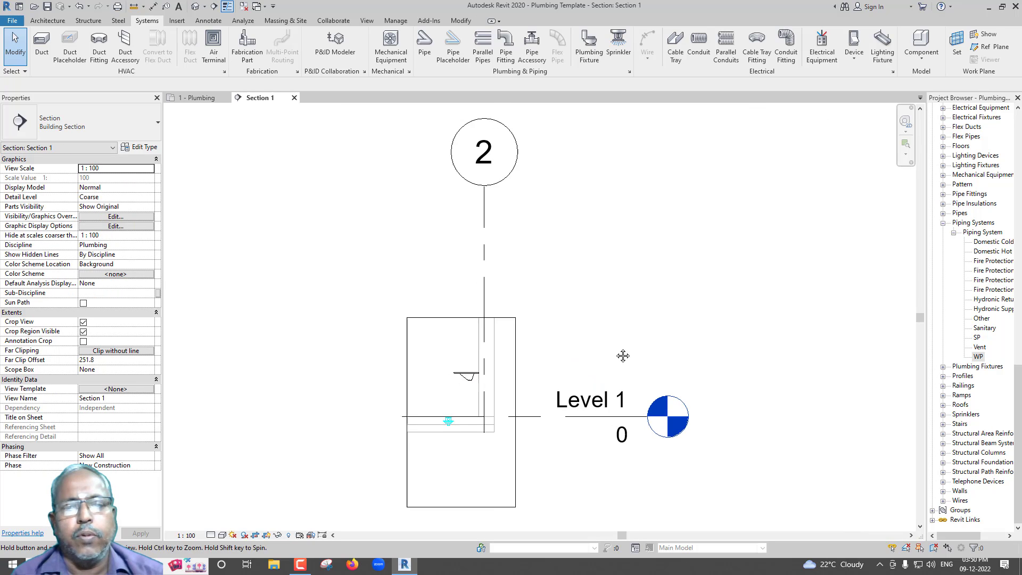
{"action": "middle_click_drag", "start_coordinate": [623, 356], "coordinate": [651, 304]}
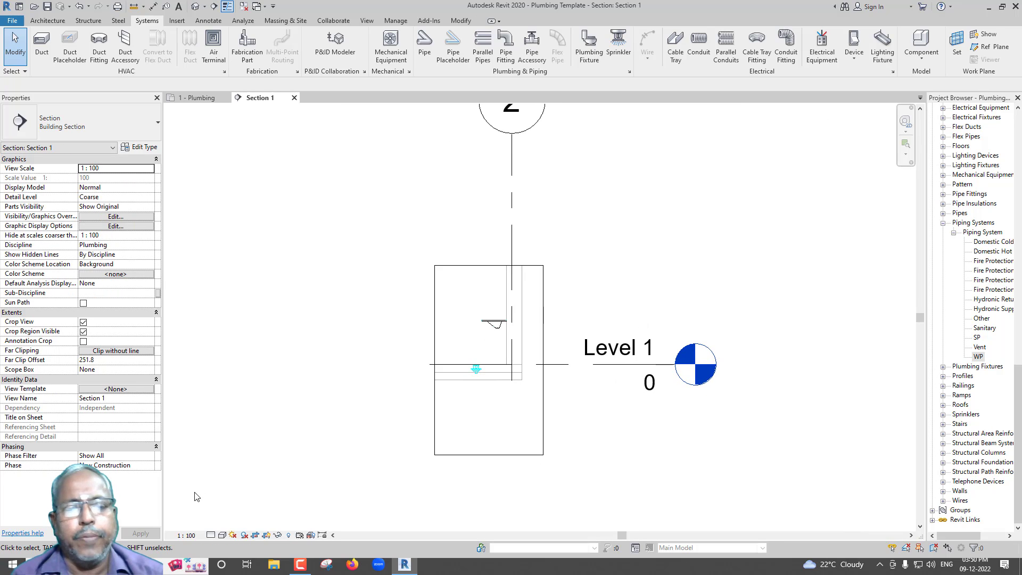
{"action": "left_click", "coordinate": [222, 536]}
{"action": "left_click", "coordinate": [242, 513]}
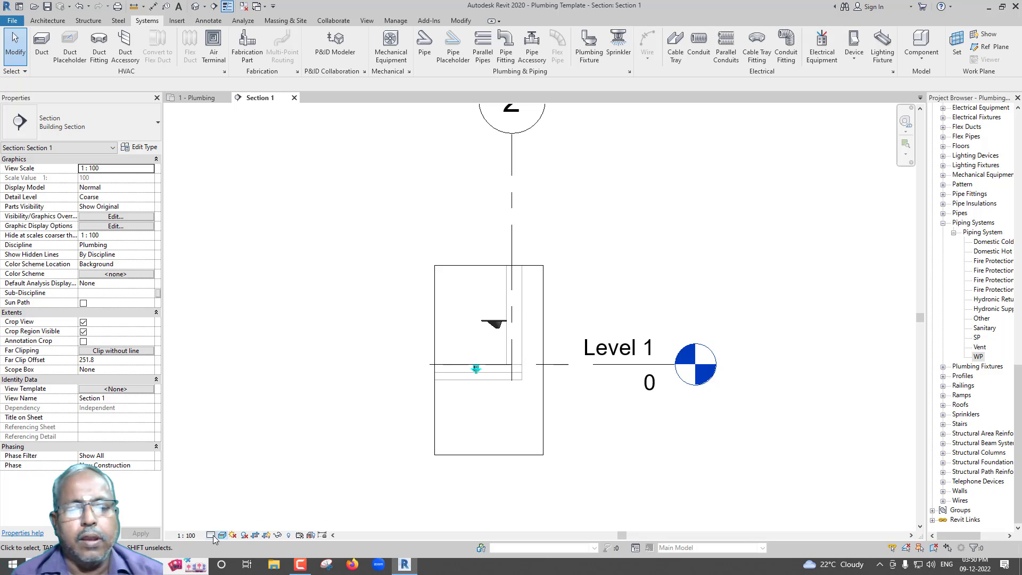
{"action": "left_click", "coordinate": [213, 539]}
{"action": "scroll", "coordinate": [454, 424], "scroll_direction": "up", "scroll_amount": 2}
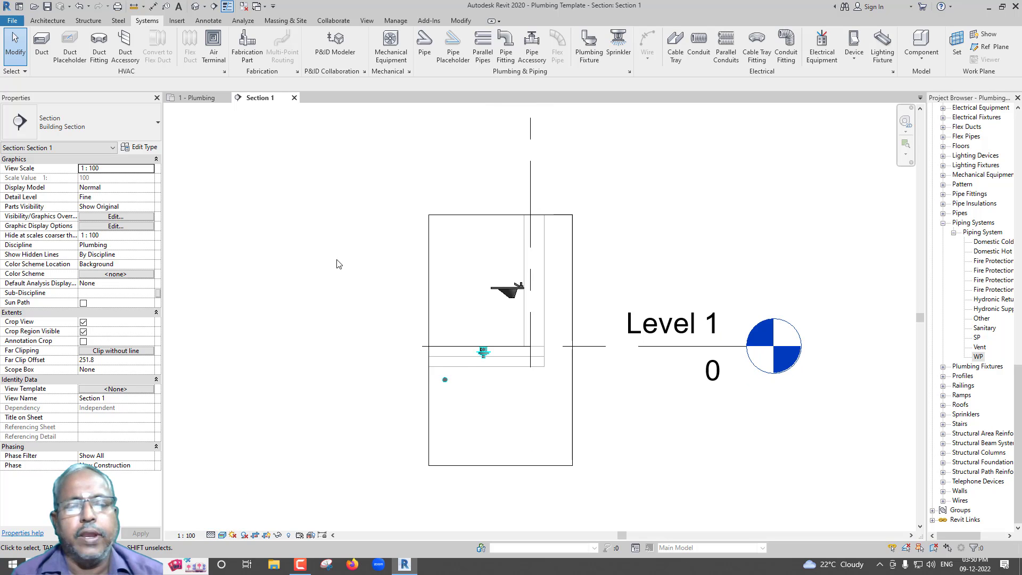
Step: Draw a sloped 50 mm pipe elbowing down from the sink's drain, then return to 1 - Plumbing
{"action": "left_click", "coordinate": [424, 53]}
{"action": "scroll", "coordinate": [498, 369], "scroll_direction": "up", "scroll_amount": 2}
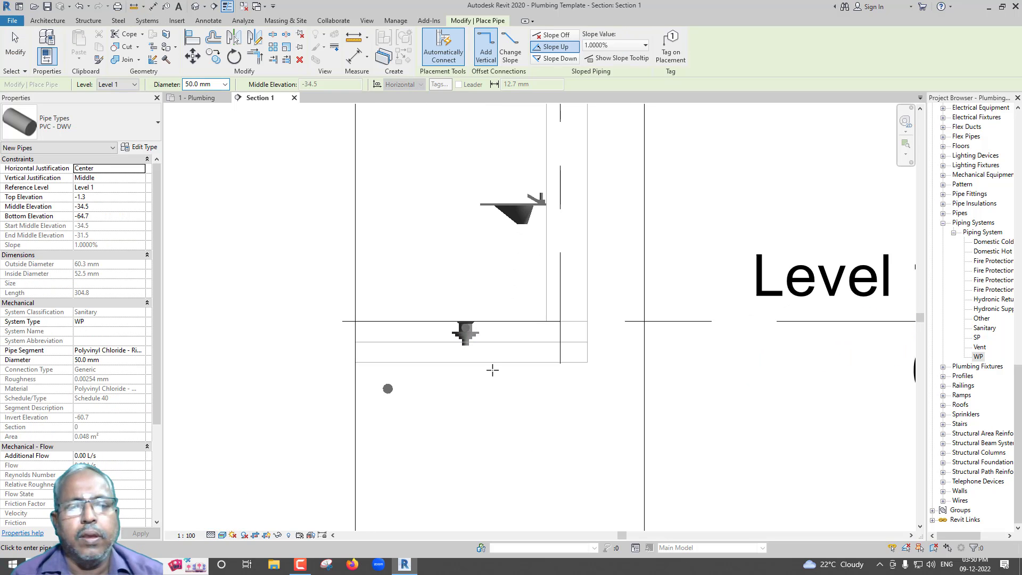
{"action": "left_click", "coordinate": [466, 347]}
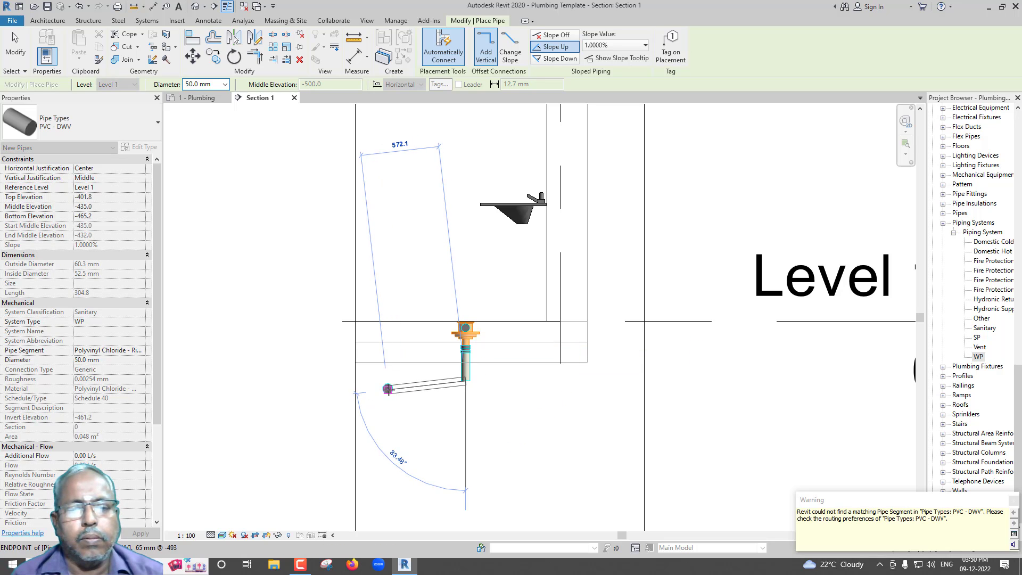
{"action": "left_click", "coordinate": [388, 389]}
{"action": "key", "text": "Escape"}
{"action": "key", "text": "Escape"}
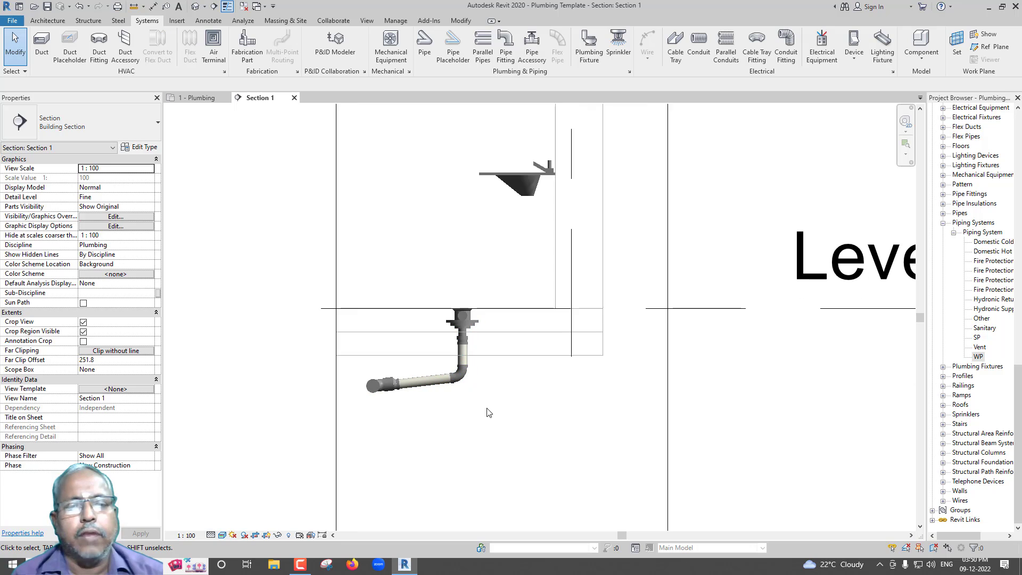
{"action": "left_click", "coordinate": [200, 98]}
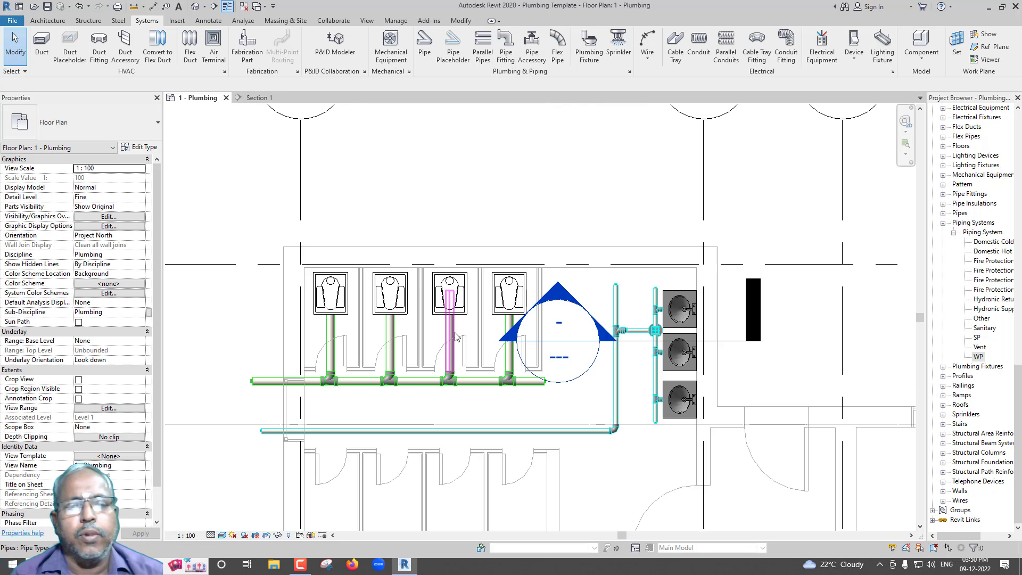
Step: Open the default 3D view, zoom in, and display it Shaded at Fine detail
{"action": "left_click", "coordinate": [195, 7]}
{"action": "scroll", "coordinate": [462, 267], "scroll_direction": "up", "scroll_amount": 3}
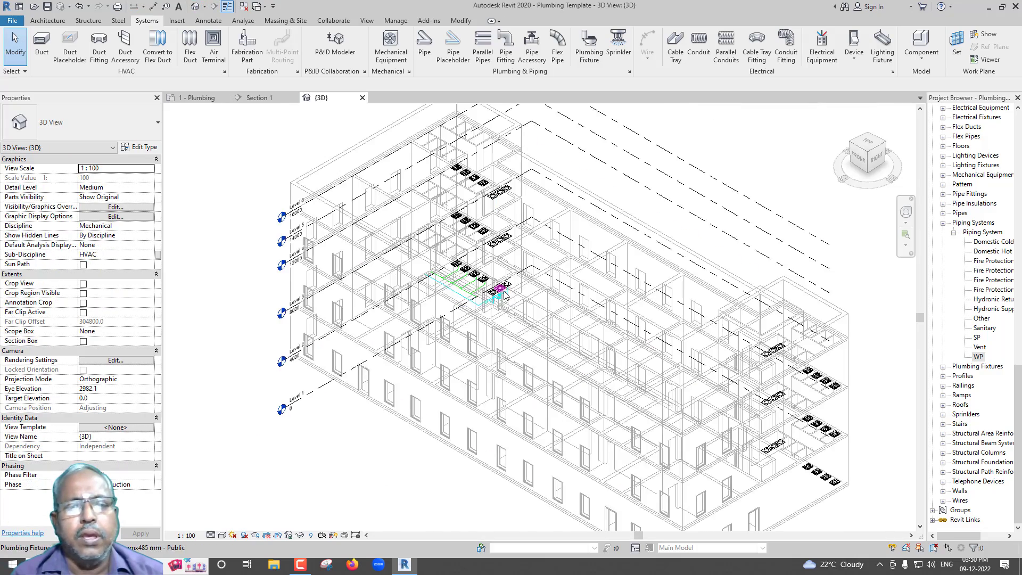
{"action": "scroll", "coordinate": [463, 268], "scroll_direction": "up", "scroll_amount": 3}
{"action": "scroll", "coordinate": [462, 266], "scroll_direction": "up", "scroll_amount": 2}
{"action": "scroll", "coordinate": [462, 266], "scroll_direction": "up", "scroll_amount": 3}
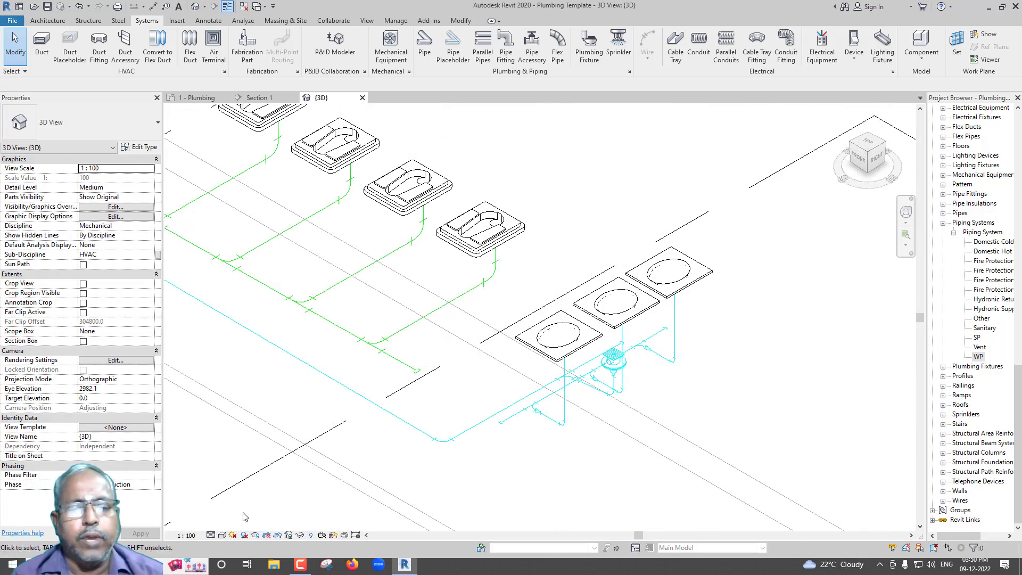
{"action": "left_click", "coordinate": [223, 535]}
{"action": "left_click", "coordinate": [232, 503]}
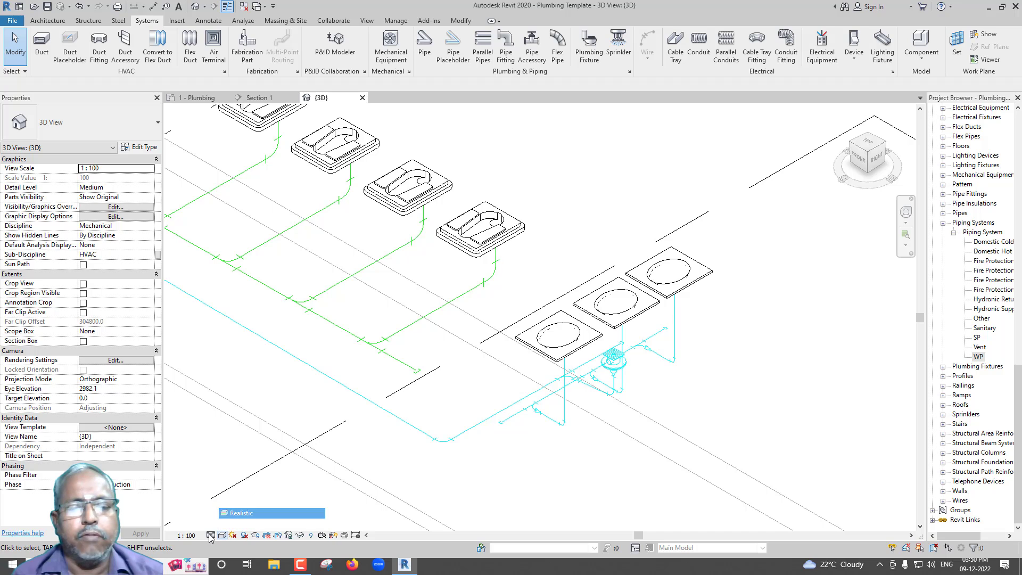
{"action": "left_click", "coordinate": [211, 535]}
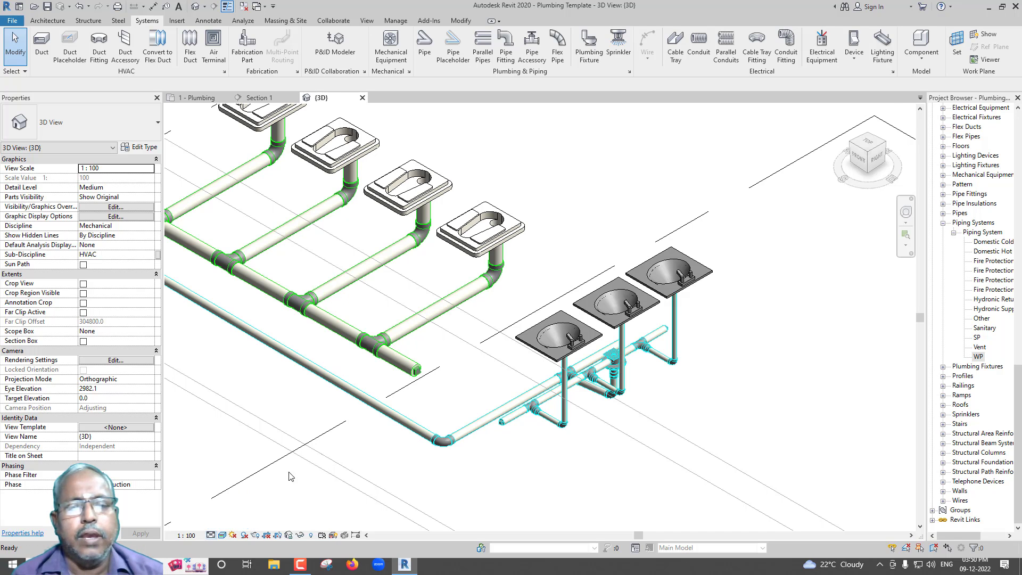
{"action": "scroll", "coordinate": [360, 432], "scroll_direction": "down", "scroll_amount": 3}
{"action": "scroll", "coordinate": [358, 428], "scroll_direction": "up", "scroll_amount": 1}
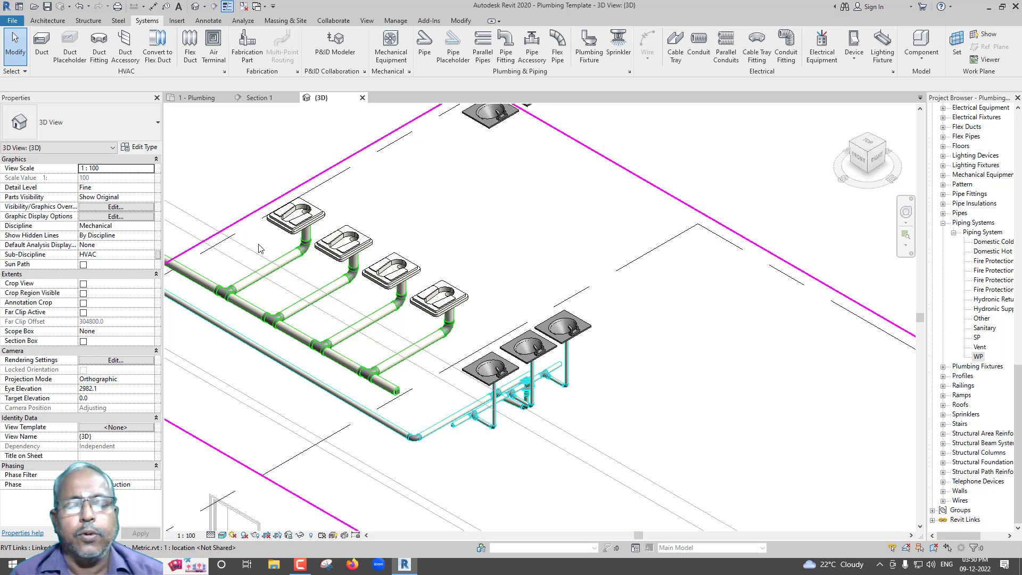
Step: Delete the Section 1 section line from the plumbing plan, confirming the warning
{"action": "left_click", "coordinate": [201, 98]}
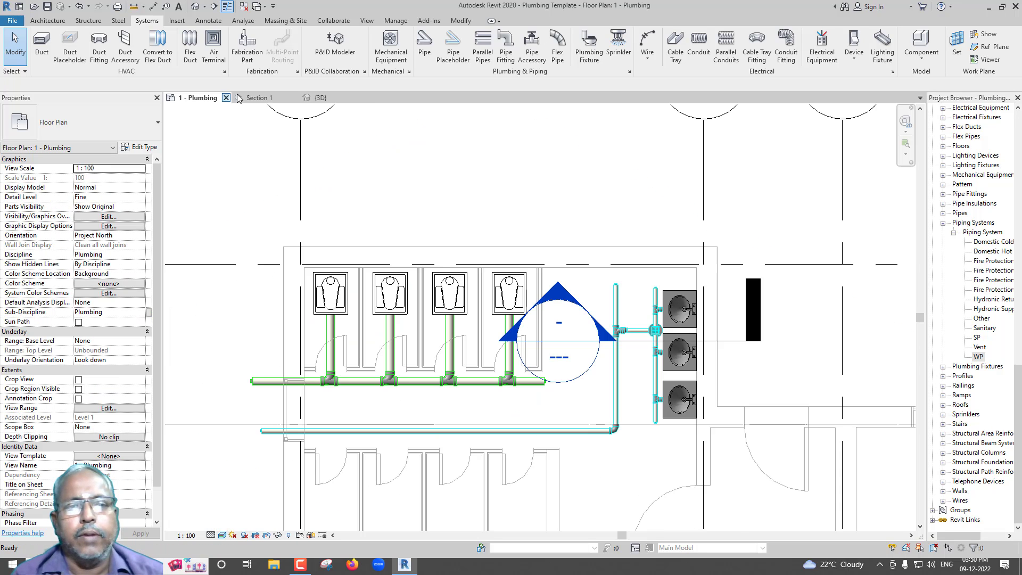
{"action": "left_click", "coordinate": [734, 347]}
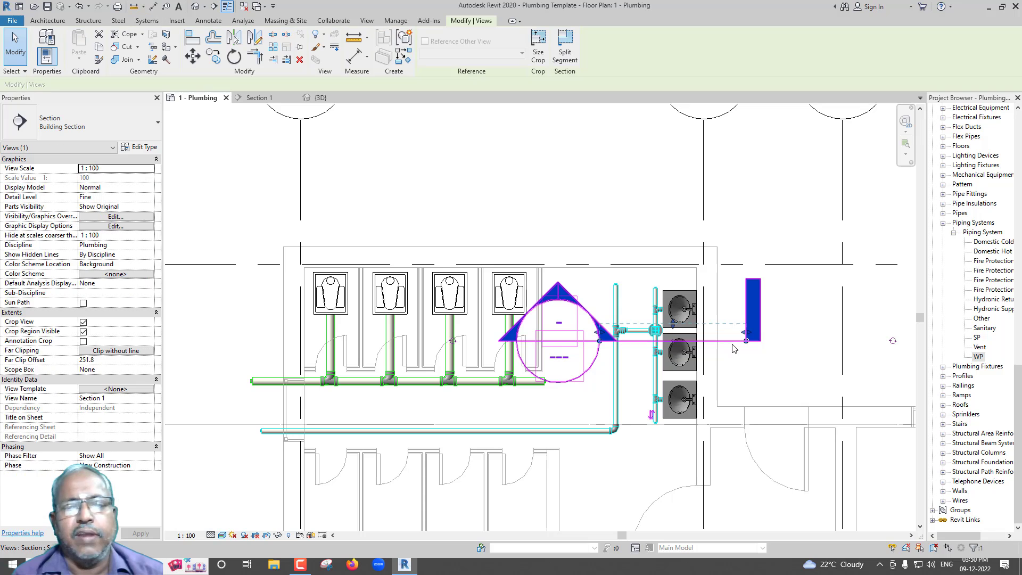
{"action": "key", "text": "Delete"}
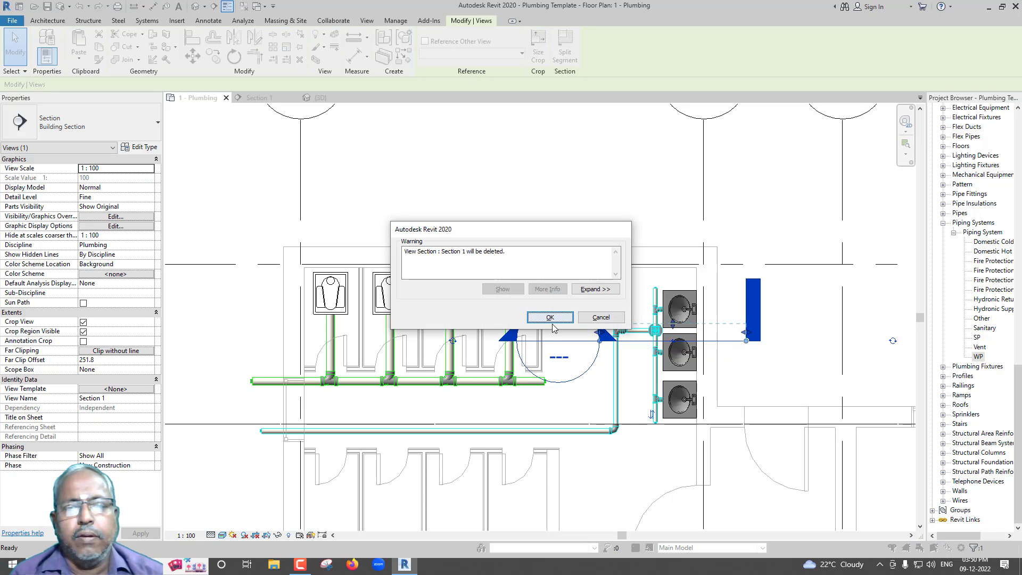
{"action": "left_click", "coordinate": [550, 317]}
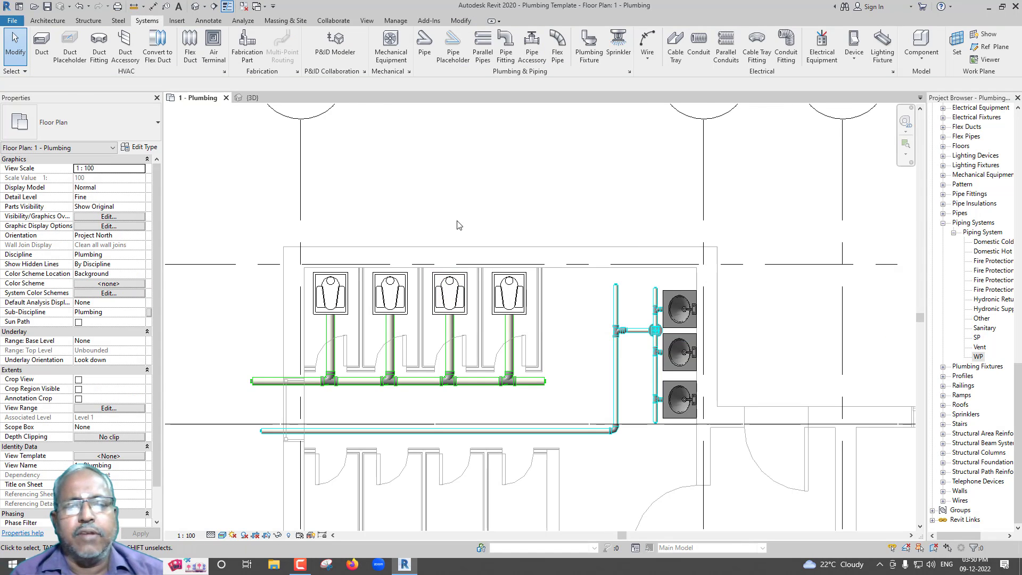
Step: Zoom in on the toilet block's coloured pipes in the 1 - Plumbing plan
{"action": "scroll", "coordinate": [458, 223], "scroll_direction": "down", "scroll_amount": 3}
{"action": "scroll", "coordinate": [458, 223], "scroll_direction": "down", "scroll_amount": 3}
{"action": "scroll", "coordinate": [457, 223], "scroll_direction": "down", "scroll_amount": 2}
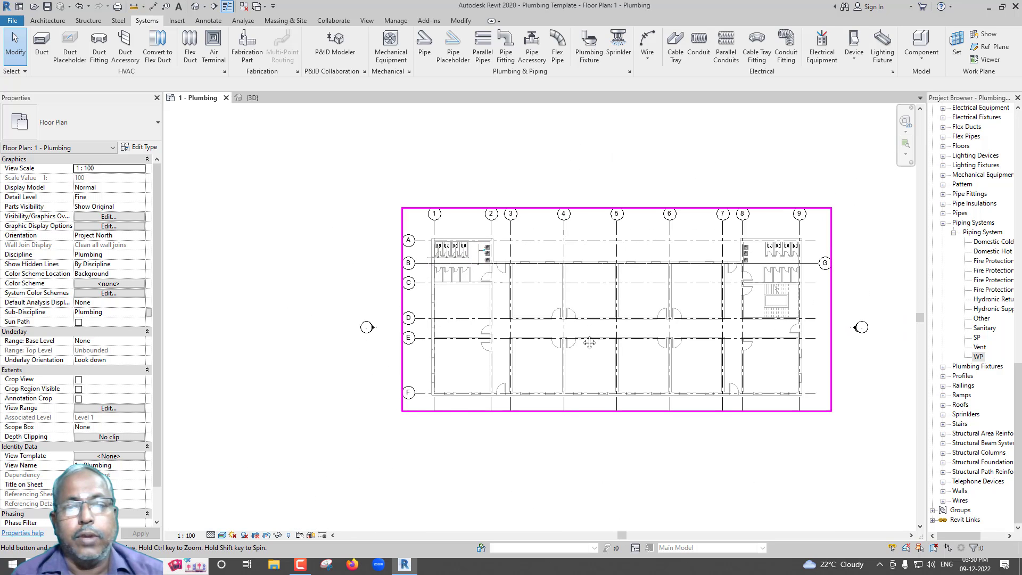
{"action": "scroll", "coordinate": [479, 288], "scroll_direction": "up", "scroll_amount": 2}
{"action": "scroll", "coordinate": [484, 293], "scroll_direction": "up", "scroll_amount": 2}
{"action": "scroll", "coordinate": [483, 293], "scroll_direction": "up", "scroll_amount": 3}
{"action": "scroll", "coordinate": [486, 296], "scroll_direction": "up", "scroll_amount": 1}
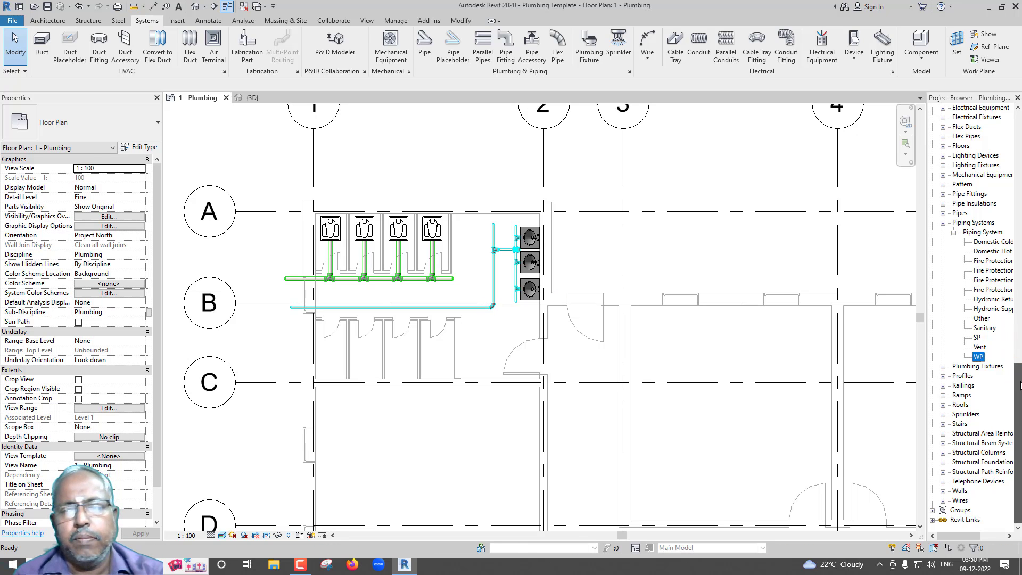
{"action": "mouse_move", "coordinate": [1018, 463]}
{"action": "left_mouse_down"}
{"action": "mouse_move", "coordinate": [1019, 243]}
{"action": "mouse_move", "coordinate": [1020, 260]}
{"action": "left_mouse_up"}
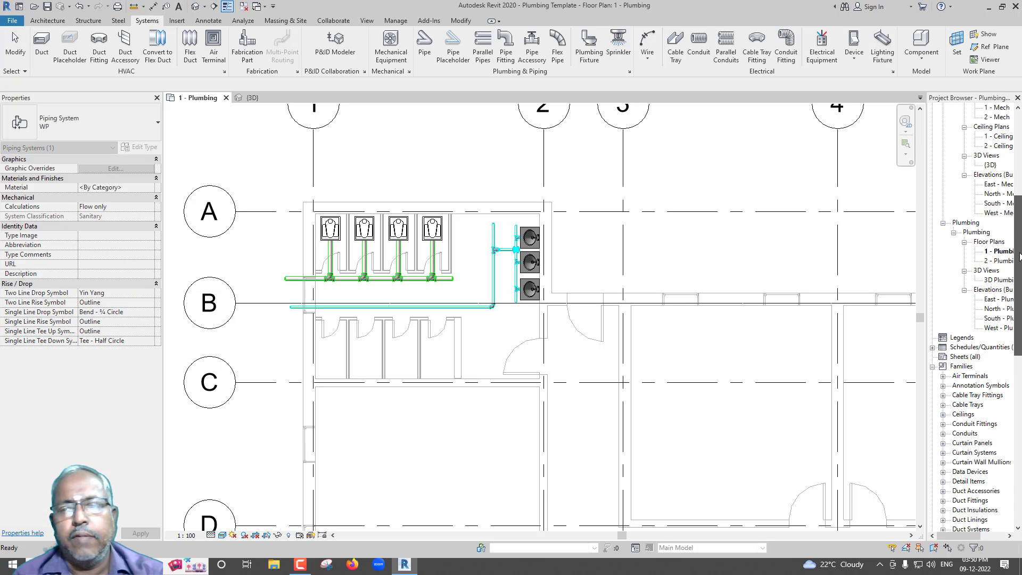
Step: Create sheet A101 with the A1 metric titleblock and pan to view it
{"action": "left_click", "coordinate": [947, 361]}
{"action": "right_click", "coordinate": [947, 361]}
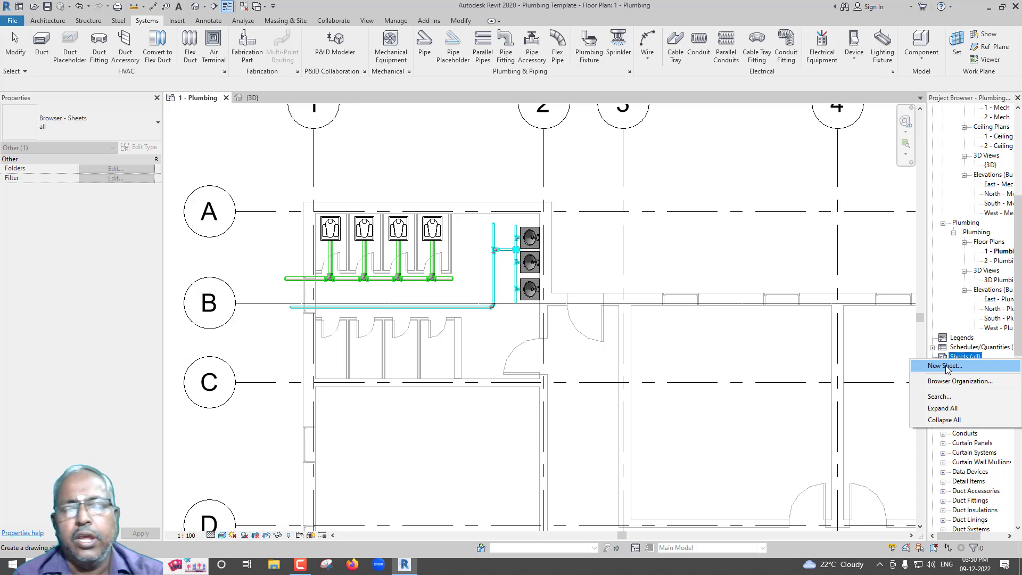
{"action": "left_click", "coordinate": [945, 366]}
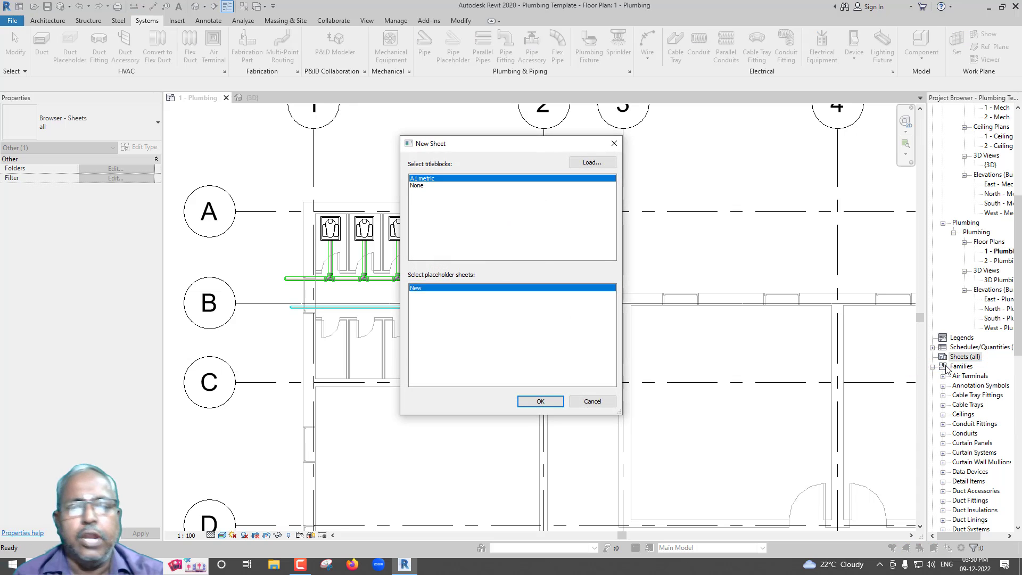
{"action": "left_click", "coordinate": [559, 407]}
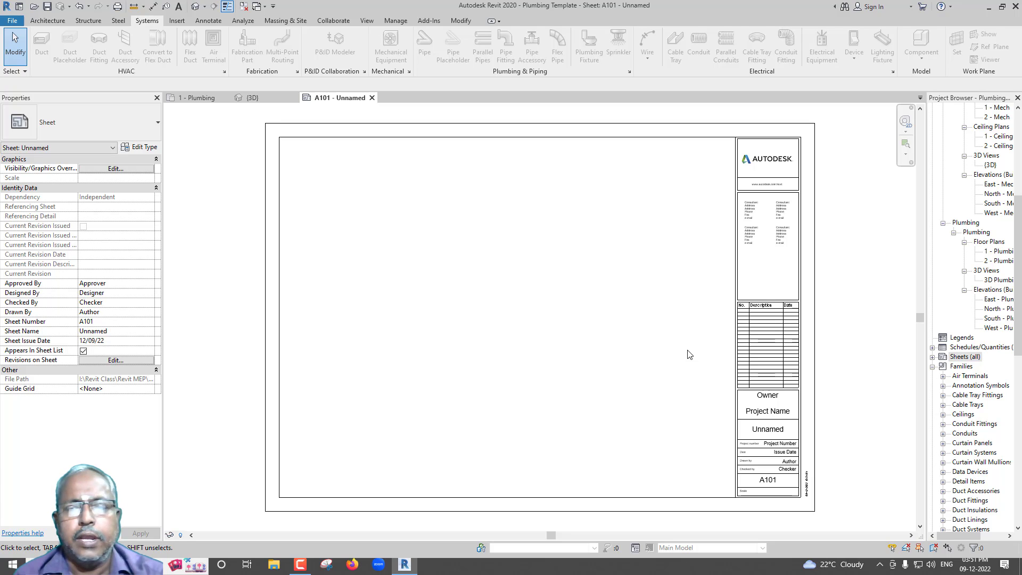
{"action": "middle_click_drag", "start_coordinate": [693, 335], "coordinate": [692, 350]}
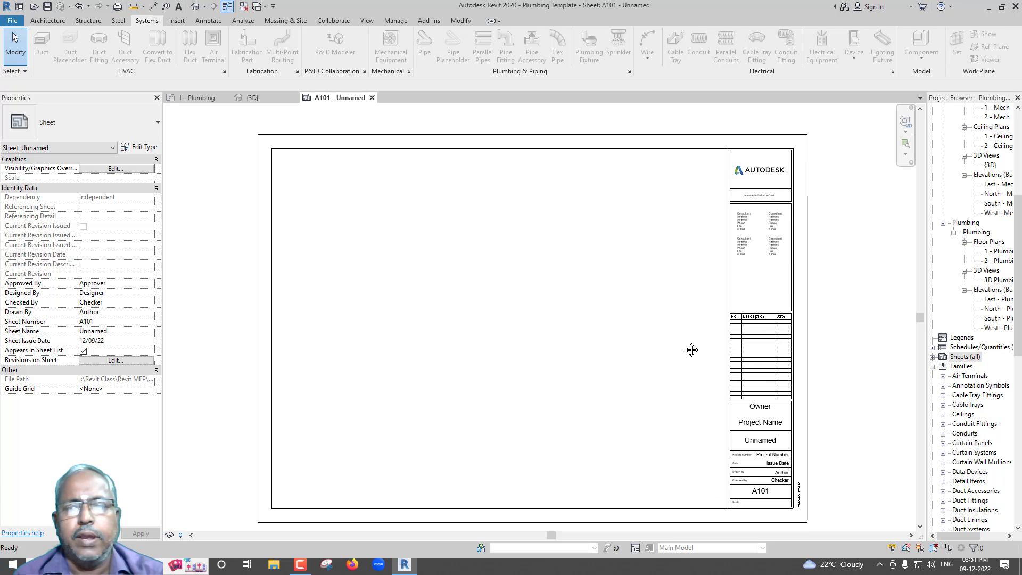
{"action": "middle_click_drag", "start_coordinate": [694, 306], "coordinate": [699, 327]}
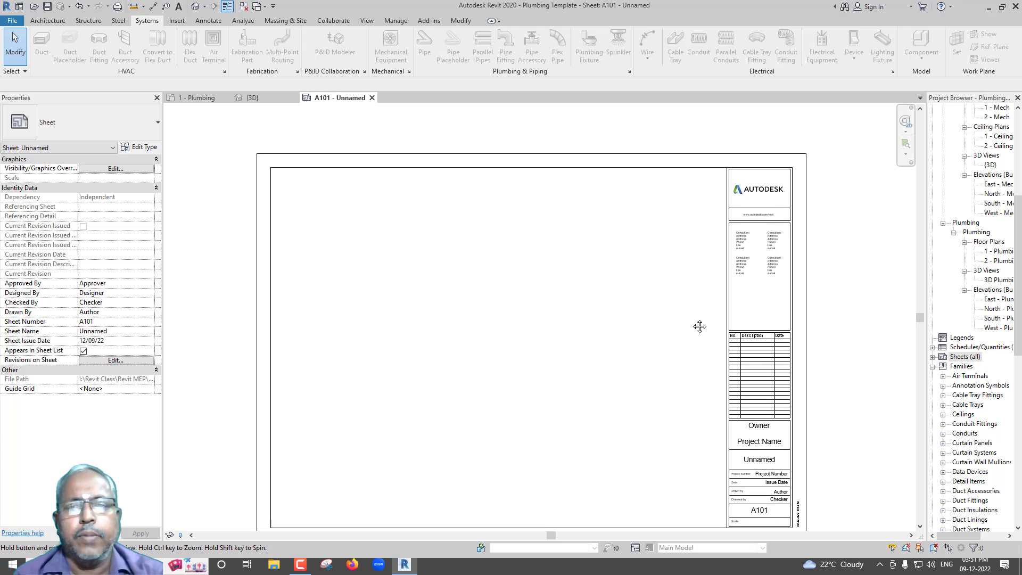
Step: Start a new sheet and browse for a titleblock family in C:\ProgramData
{"action": "right_click", "coordinate": [947, 357]}
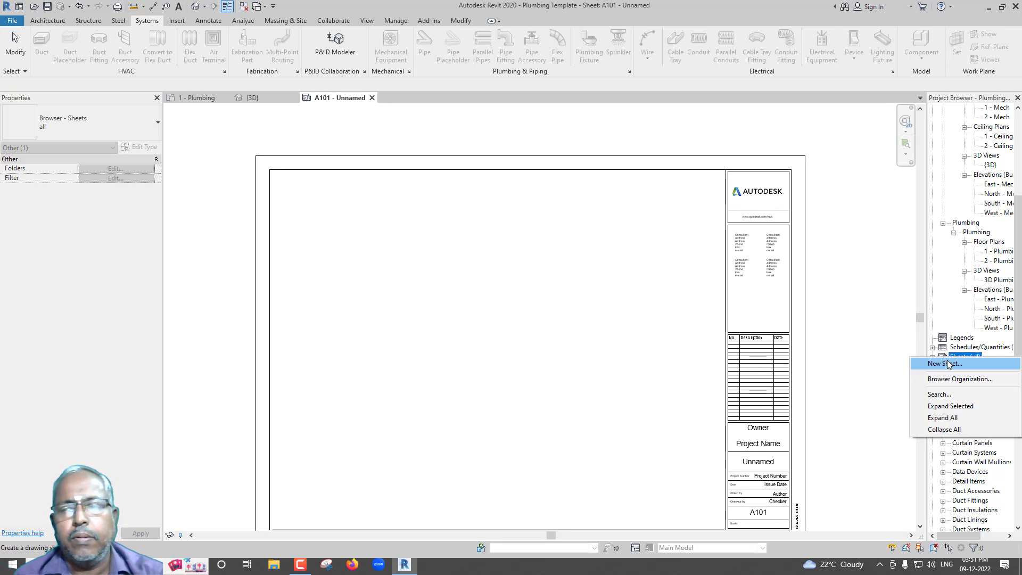
{"action": "left_click", "coordinate": [944, 364]}
{"action": "left_click", "coordinate": [591, 163]}
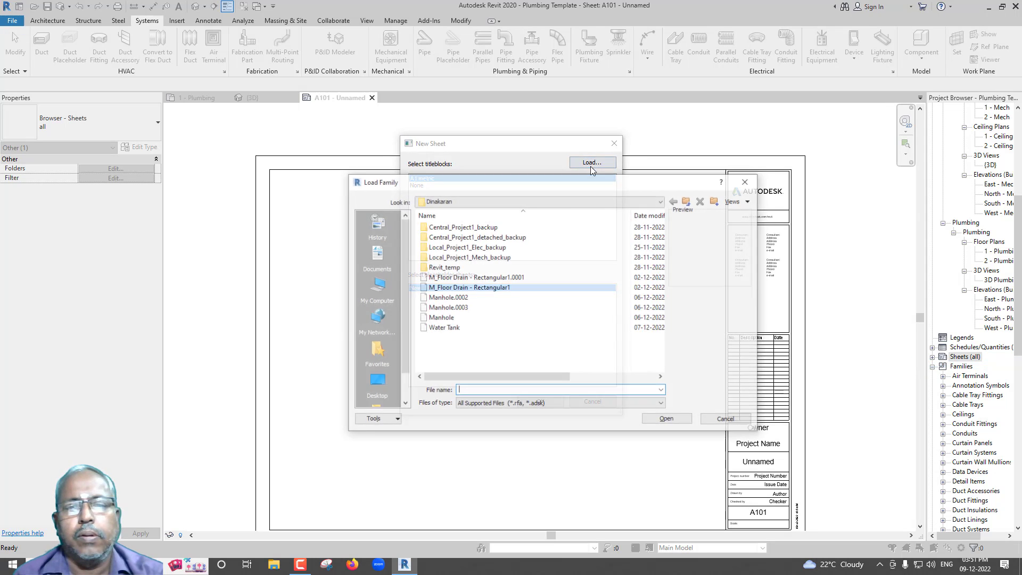
{"action": "left_click", "coordinate": [501, 203]}
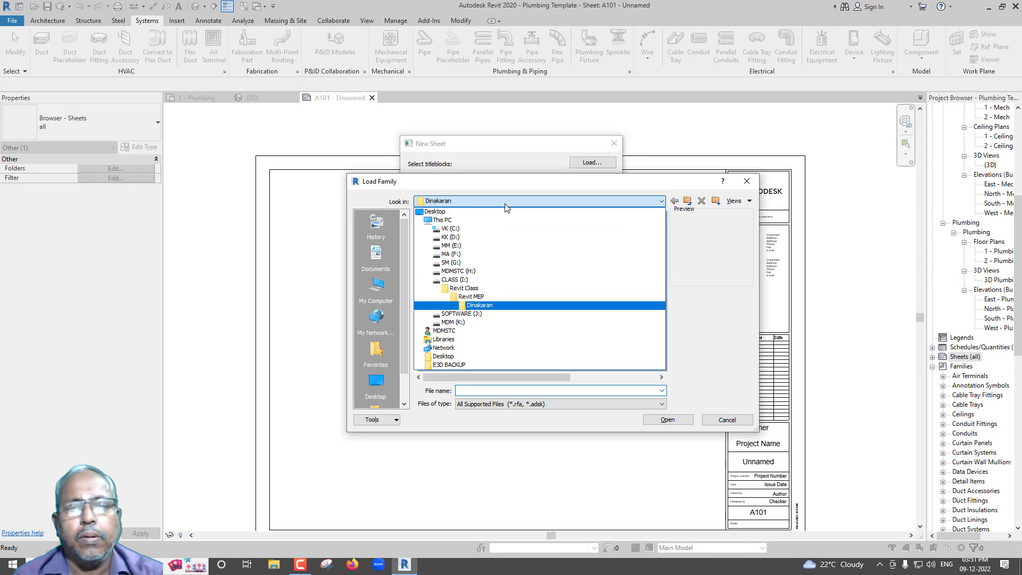
{"action": "left_click", "coordinate": [498, 234]}
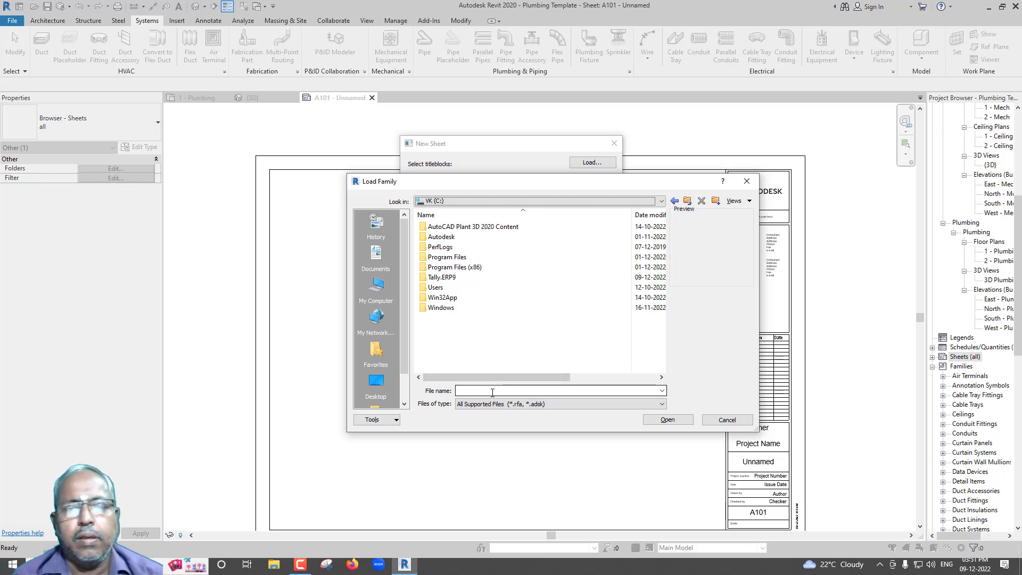
{"action": "left_click", "coordinate": [492, 393]}
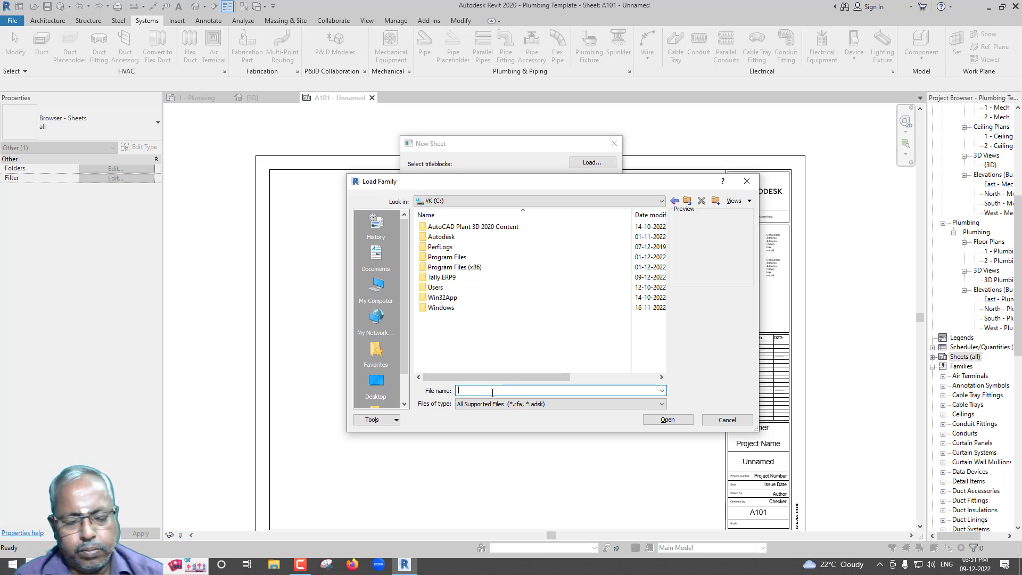
{"action": "type", "text": "C:\\PR"}
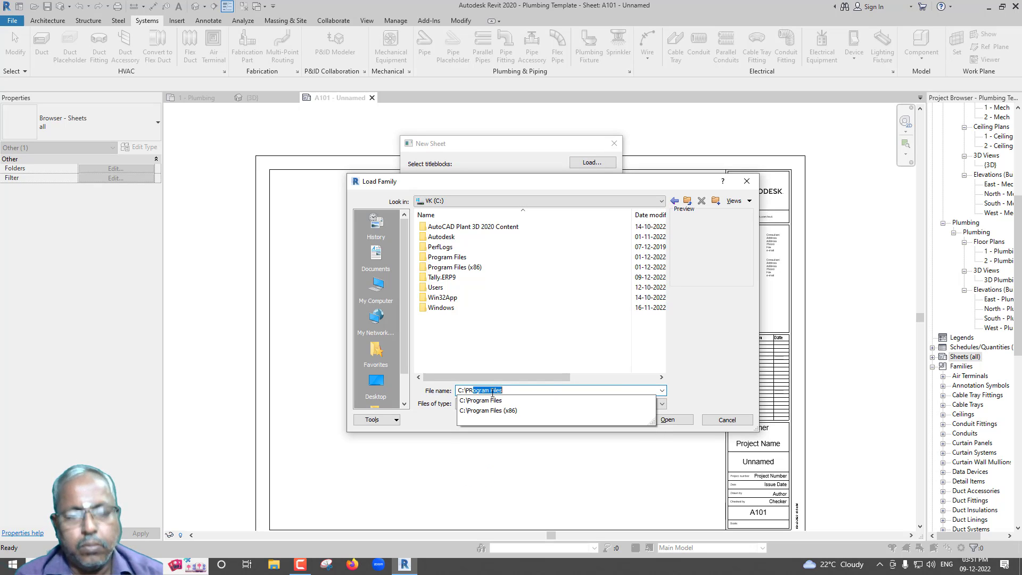
{"action": "type", "text": "OGRAMDATA"}
{"action": "key", "text": "Return"}
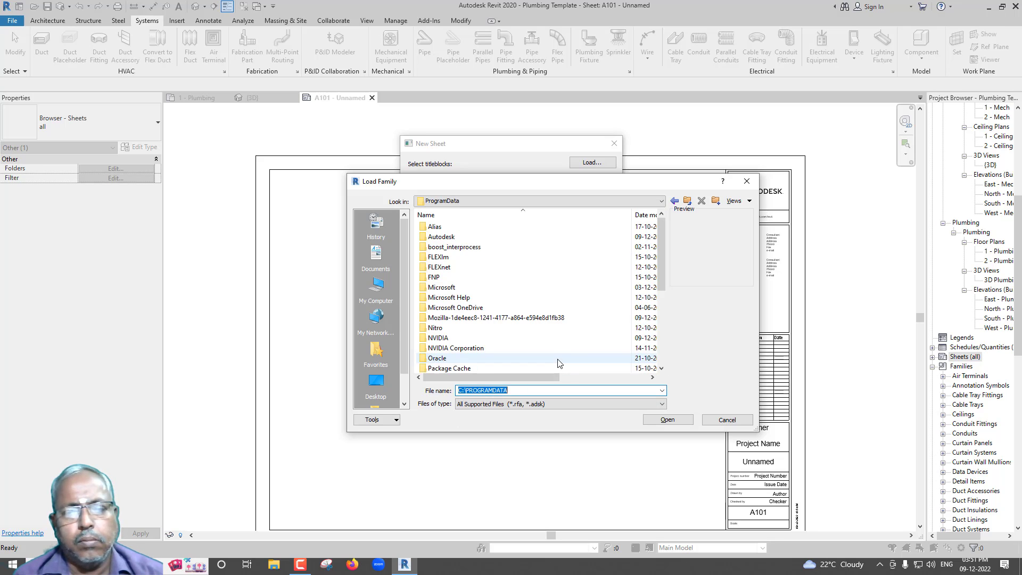
Step: Navigate to Autodesk > RVT 2020 > Libraries > India > Titleblocks
{"action": "double_click", "coordinate": [441, 238]}
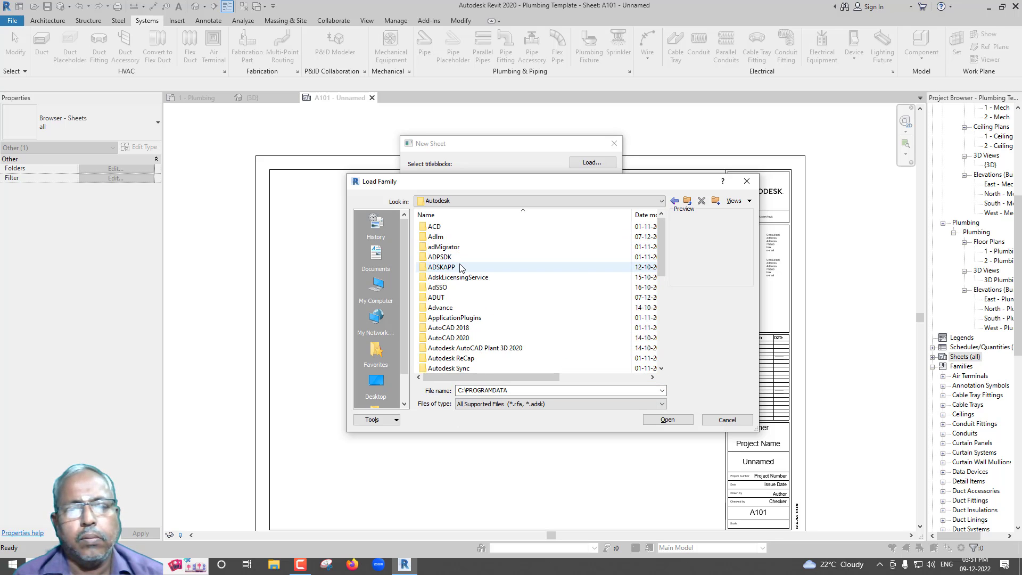
{"action": "scroll", "coordinate": [458, 272], "scroll_direction": "down", "scroll_amount": 4}
{"action": "scroll", "coordinate": [465, 265], "scroll_direction": "up", "scroll_amount": 3}
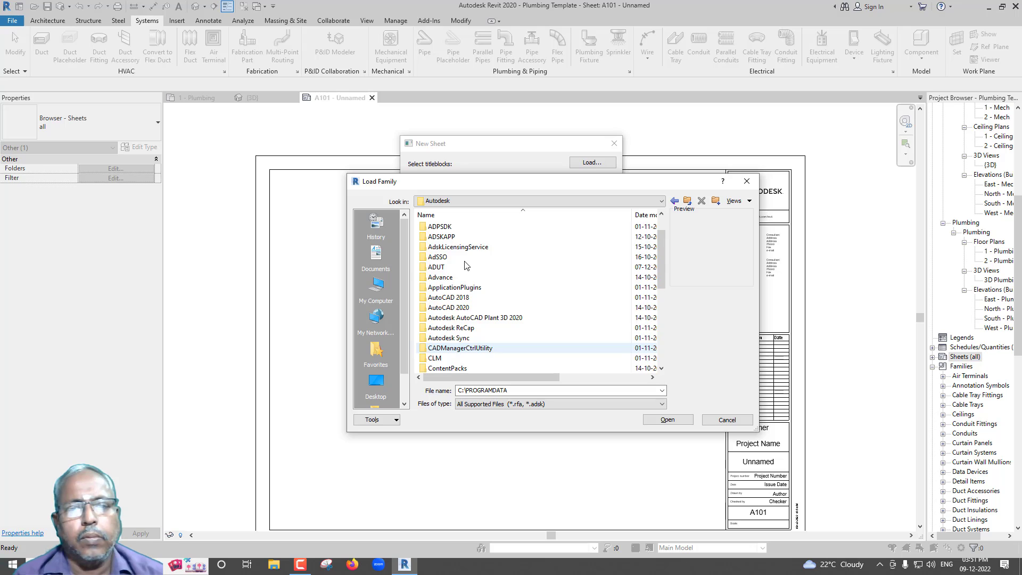
{"action": "scroll", "coordinate": [465, 265], "scroll_direction": "down", "scroll_amount": 7}
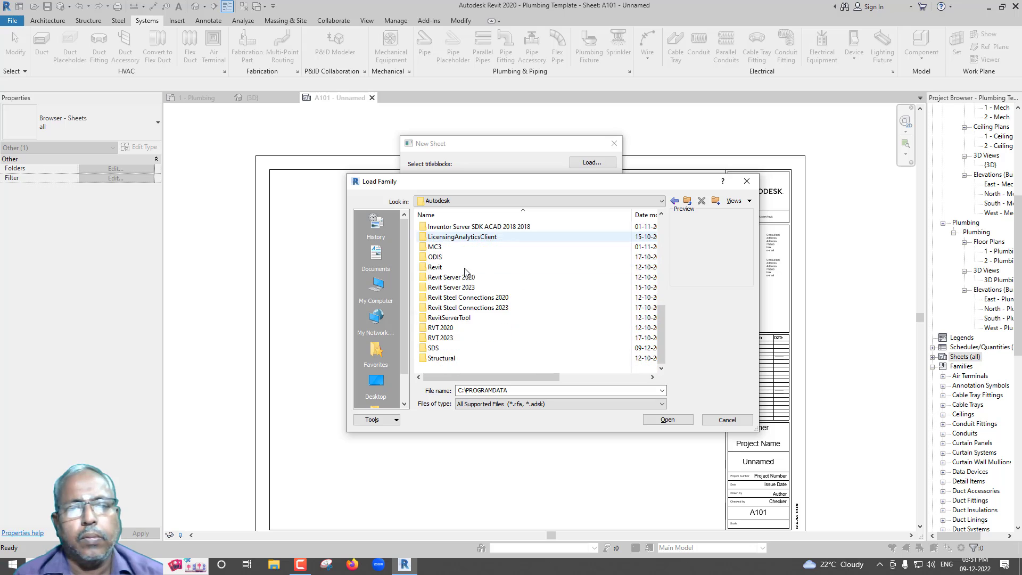
{"action": "double_click", "coordinate": [449, 330]}
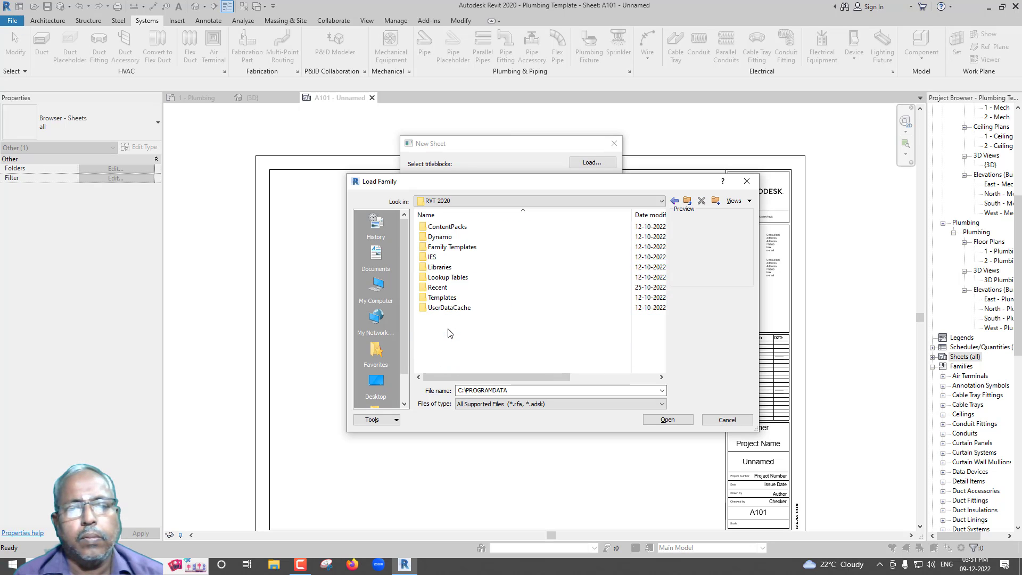
{"action": "double_click", "coordinate": [438, 267]}
{"action": "double_click", "coordinate": [439, 239]}
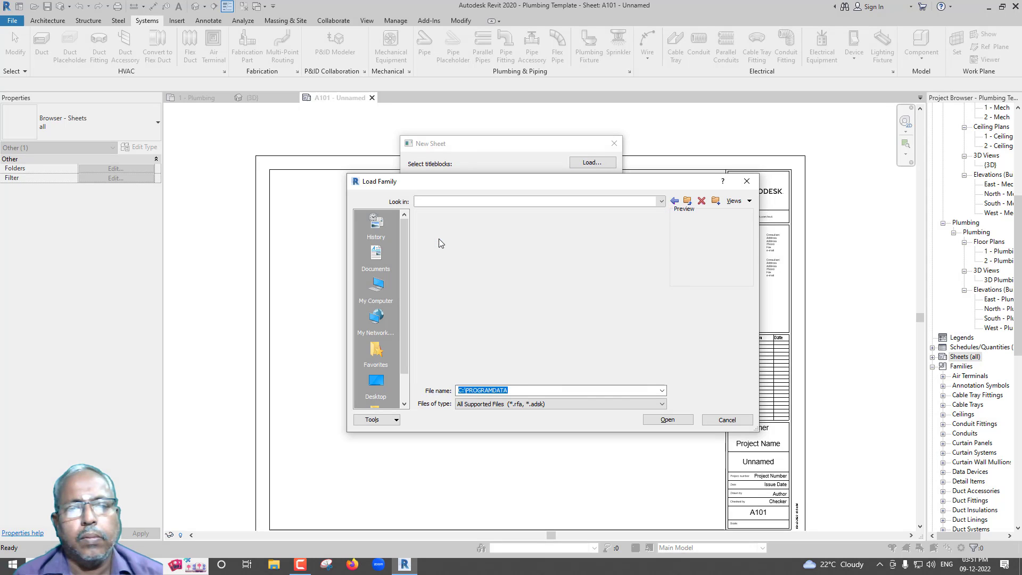
{"action": "scroll", "coordinate": [449, 256], "scroll_direction": "down", "scroll_amount": 5}
{"action": "scroll", "coordinate": [450, 297], "scroll_direction": "down", "scroll_amount": 5}
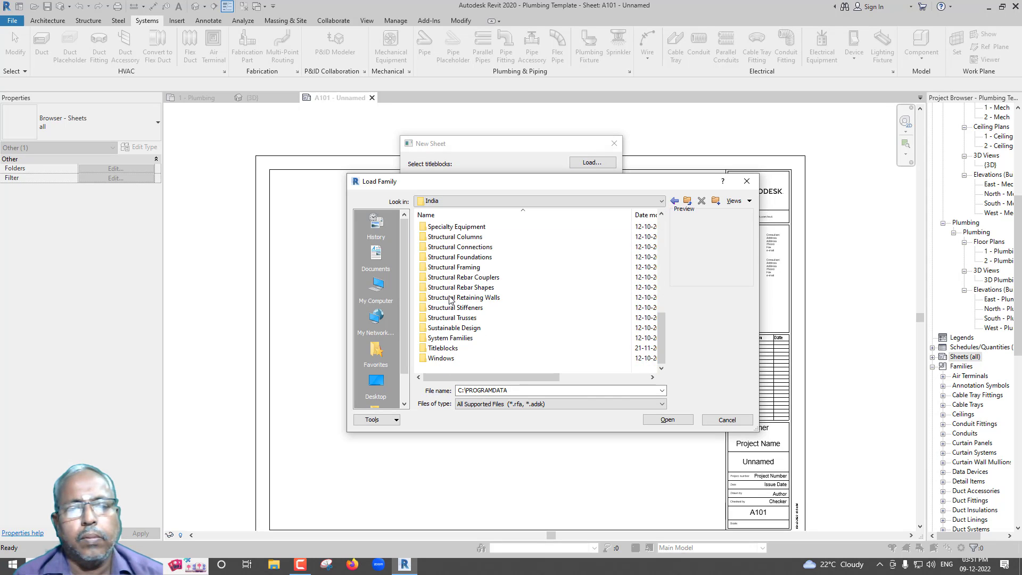
{"action": "double_click", "coordinate": [435, 348]}
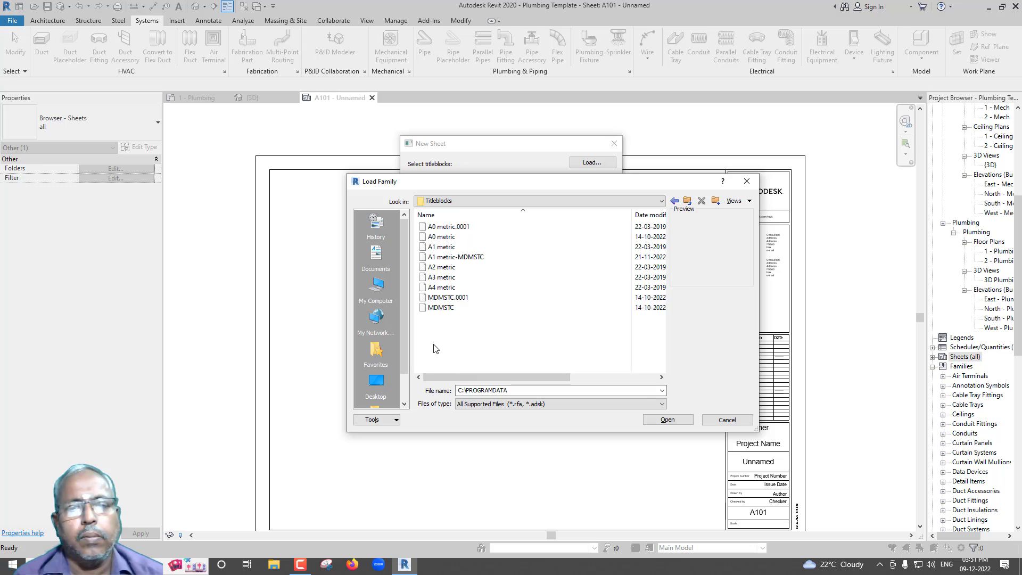
Step: Cancel the load and new sheet, then delete the unnamed sheet A101
{"action": "left_click", "coordinate": [716, 417]}
{"action": "left_click", "coordinate": [590, 401]}
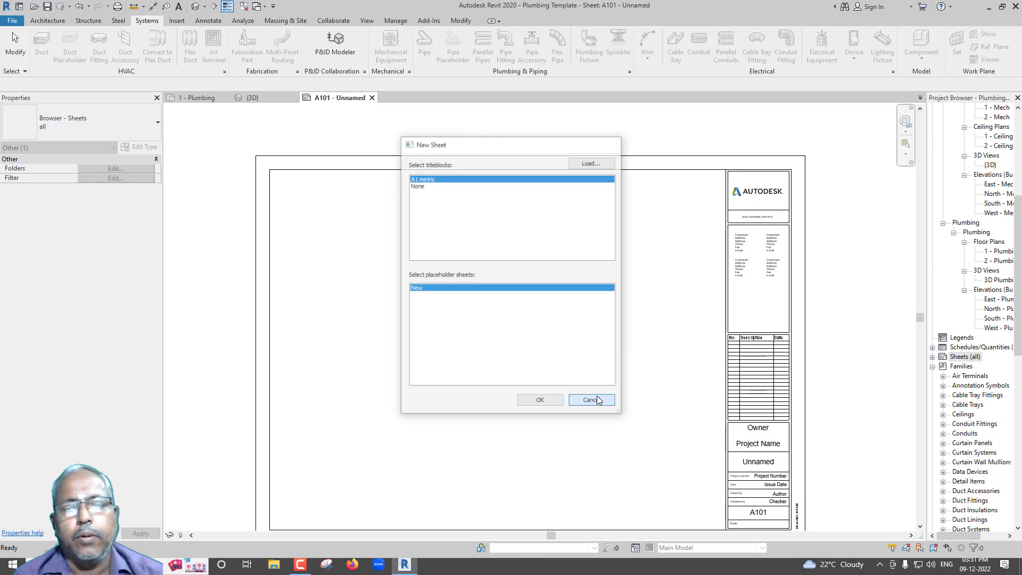
{"action": "left_click", "coordinate": [932, 357]}
{"action": "right_click", "coordinate": [972, 368]}
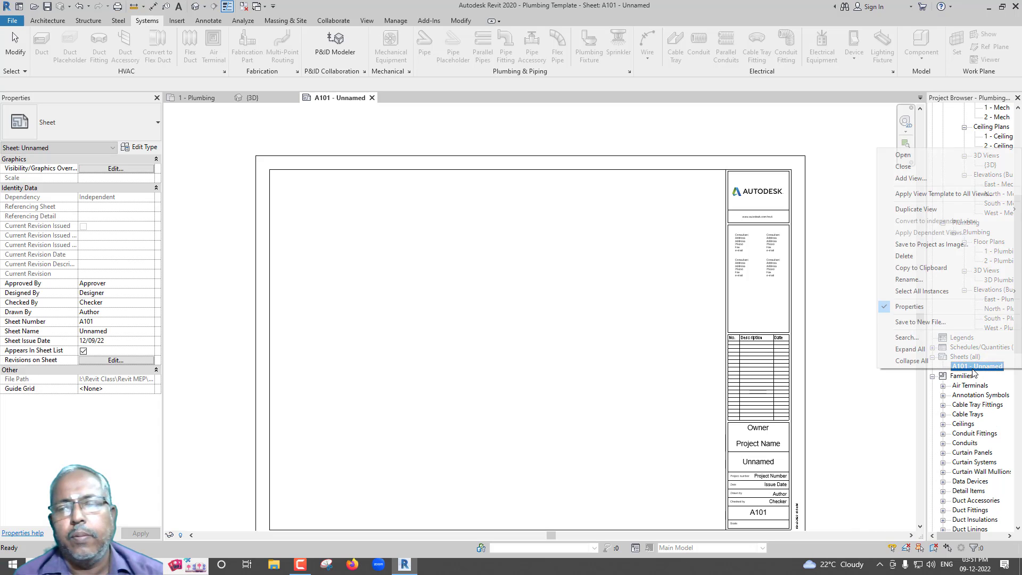
{"action": "left_click", "coordinate": [930, 258]}
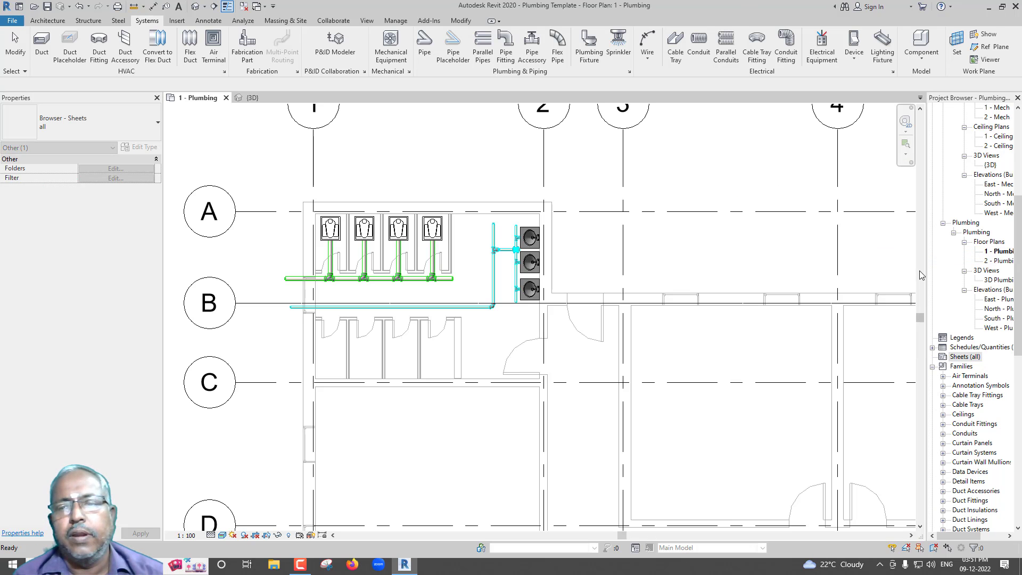
Step: Start a new sheet again and browse to the Autodesk folder in C:\ProgramData
{"action": "right_click", "coordinate": [969, 362]}
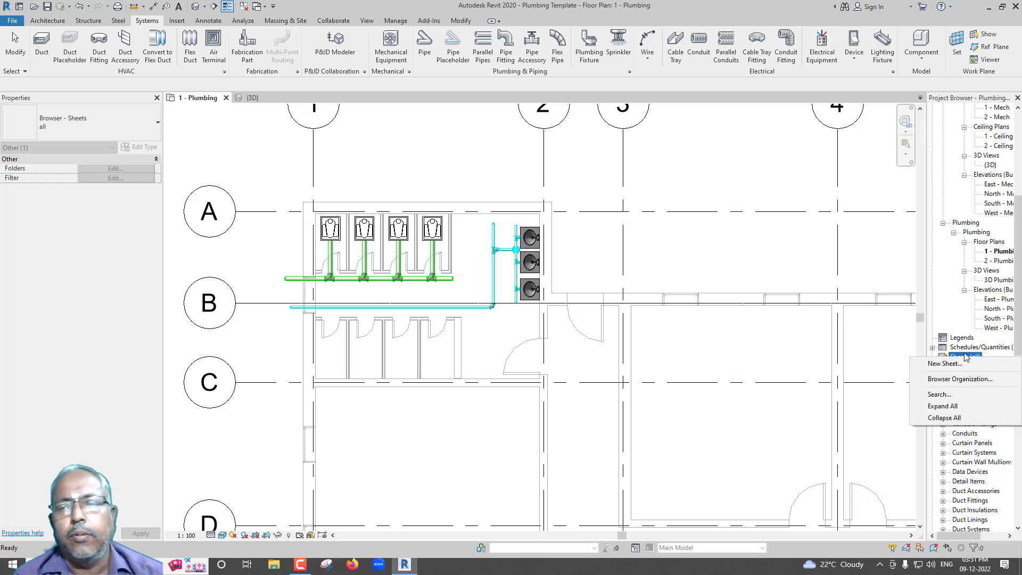
{"action": "left_click", "coordinate": [957, 365]}
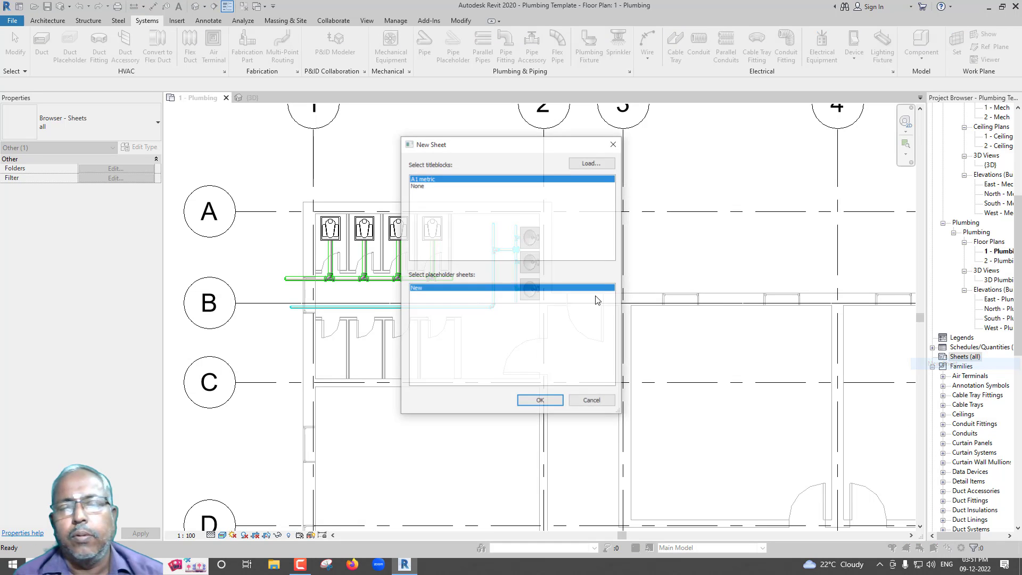
{"action": "left_click", "coordinate": [589, 165]}
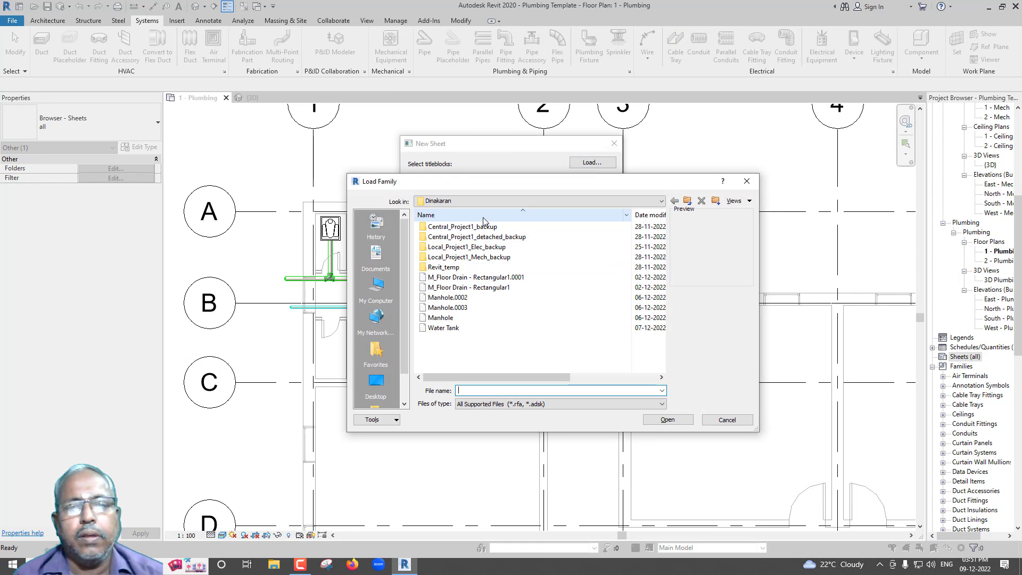
{"action": "type", "text": "C"}
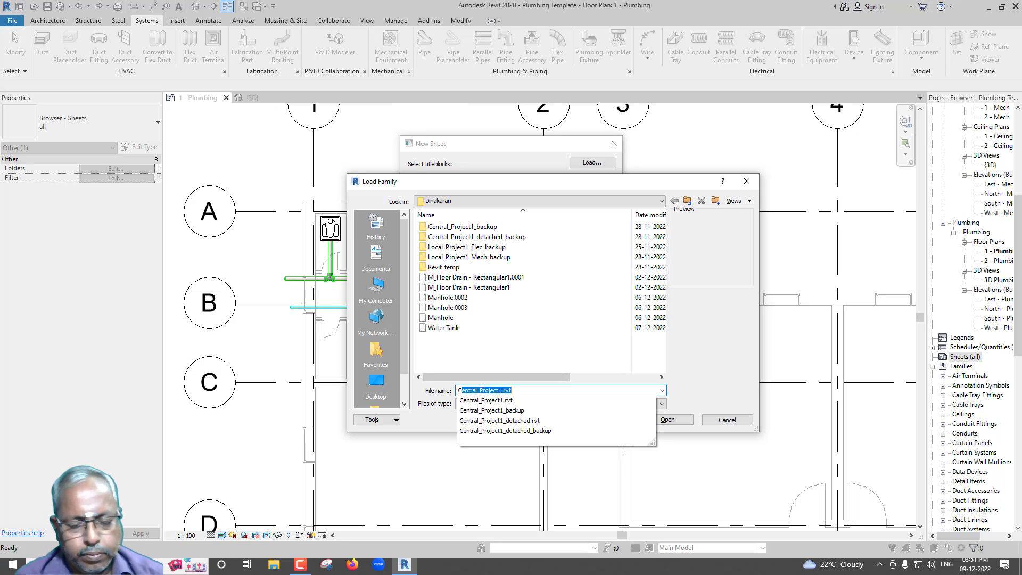
{"action": "type", "text": ":\\PRO"}
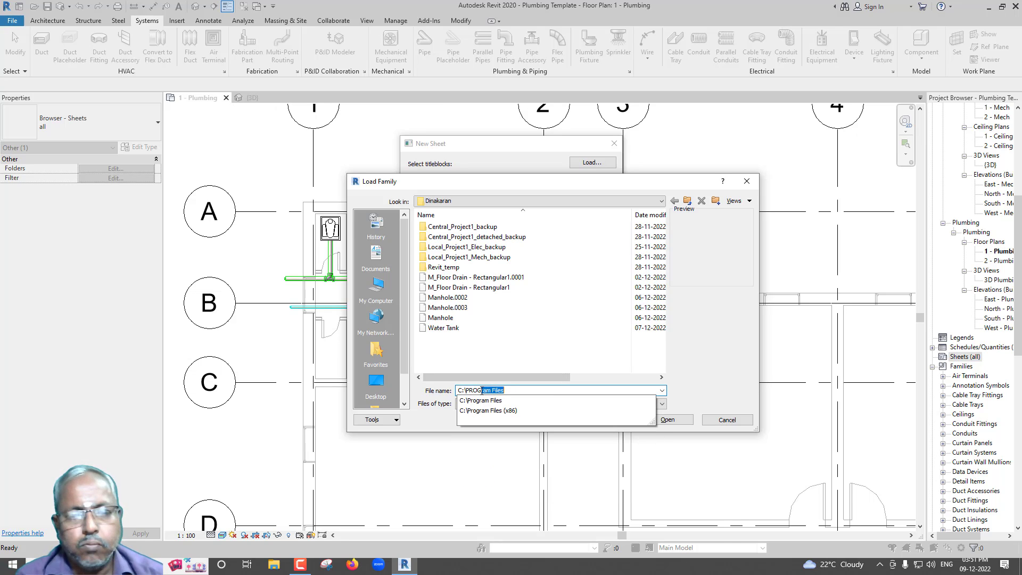
{"action": "type", "text": "GRAMDATA"}
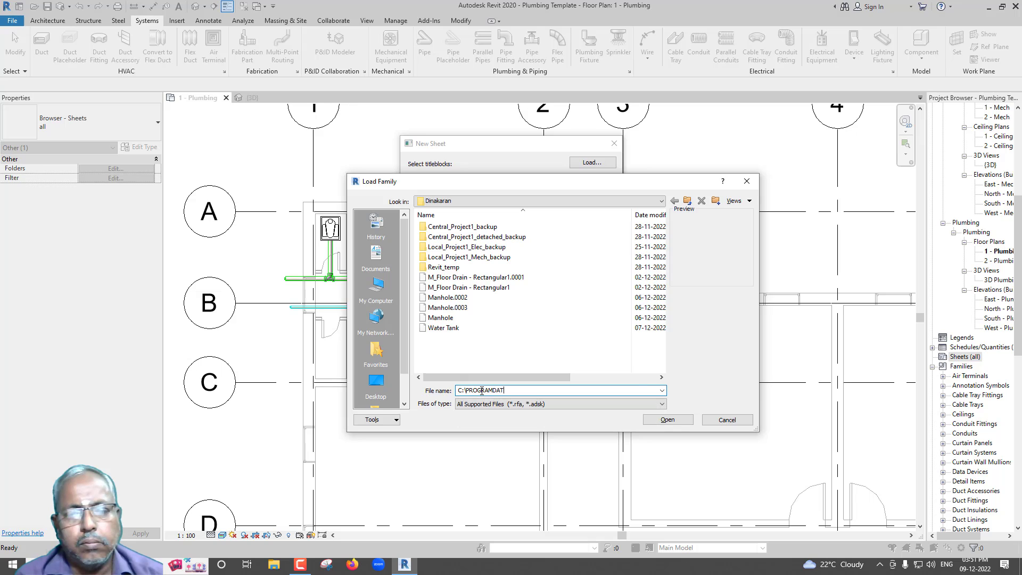
{"action": "key", "text": "Return"}
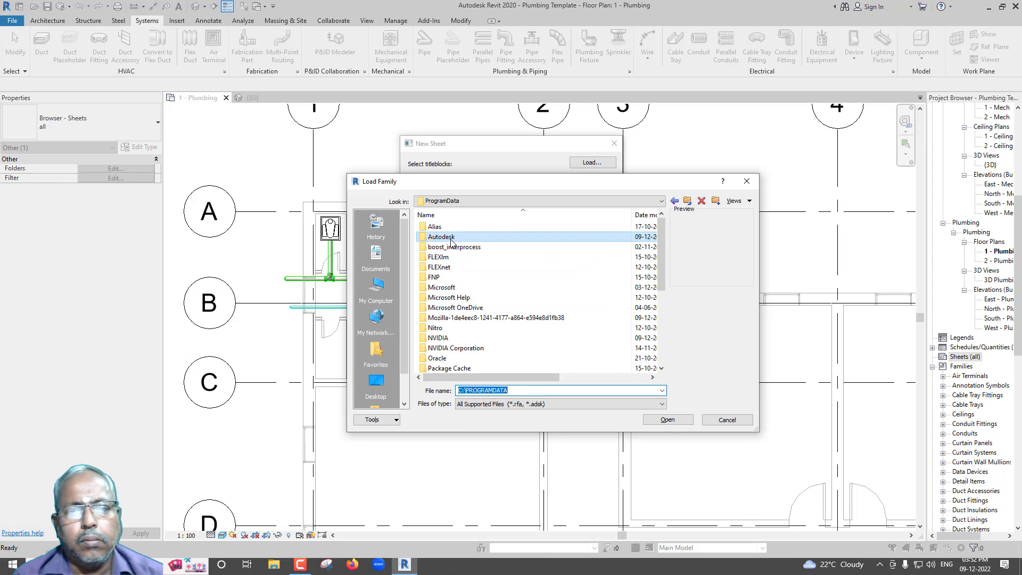
{"action": "double_click", "coordinate": [441, 236]}
{"action": "scroll", "coordinate": [456, 309], "scroll_direction": "down", "scroll_amount": 3}
{"action": "scroll", "coordinate": [456, 309], "scroll_direction": "down", "scroll_amount": 5}
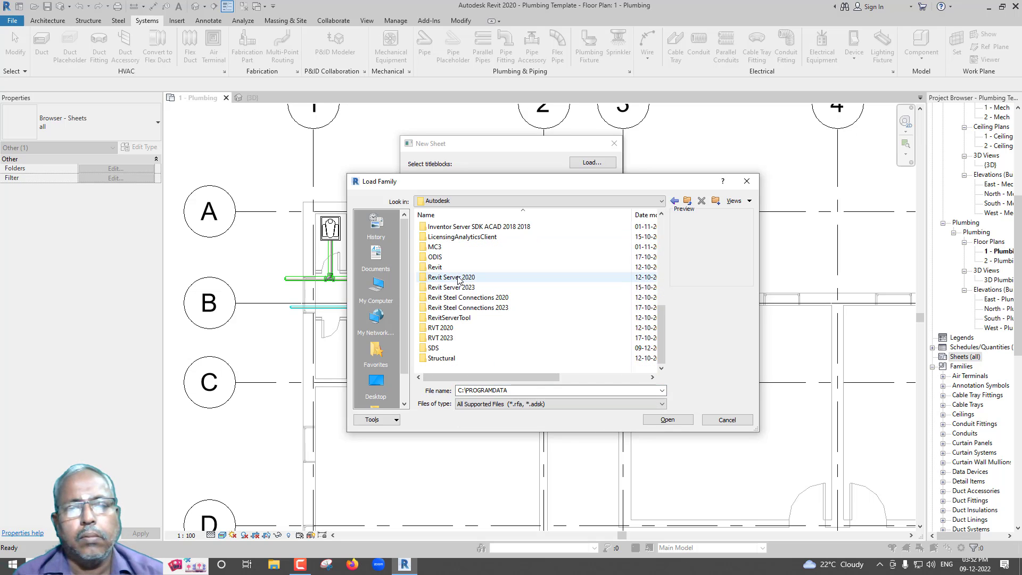
Step: Go to RVT 2020 > Libraries > India > Titleblocks and load MDMSTC.rfa
{"action": "double_click", "coordinate": [459, 277]}
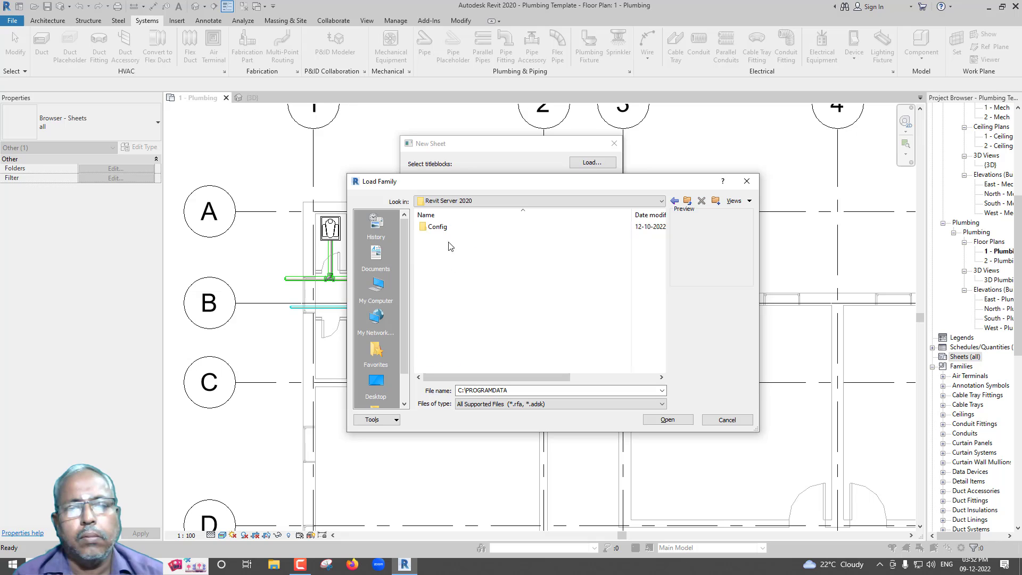
{"action": "left_click", "coordinate": [688, 200]}
{"action": "scroll", "coordinate": [511, 319], "scroll_direction": "down", "scroll_amount": 3}
{"action": "scroll", "coordinate": [508, 328], "scroll_direction": "down", "scroll_amount": 3}
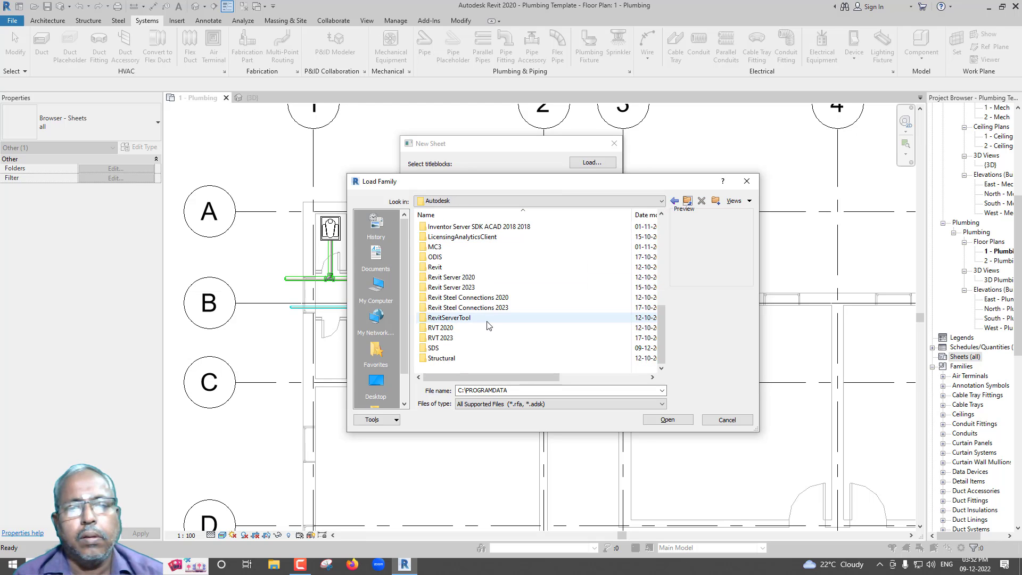
{"action": "double_click", "coordinate": [452, 328]}
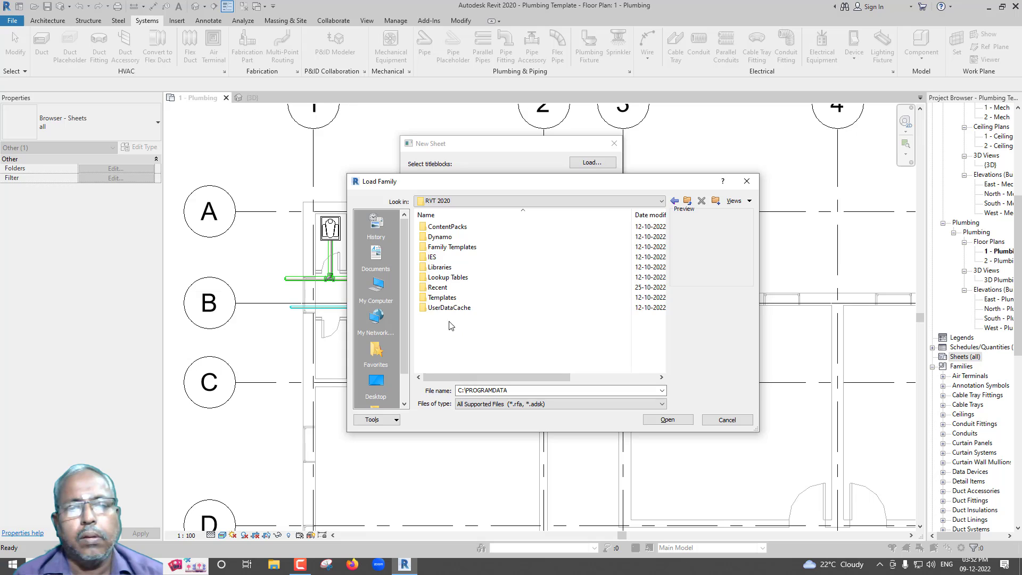
{"action": "double_click", "coordinate": [449, 267]}
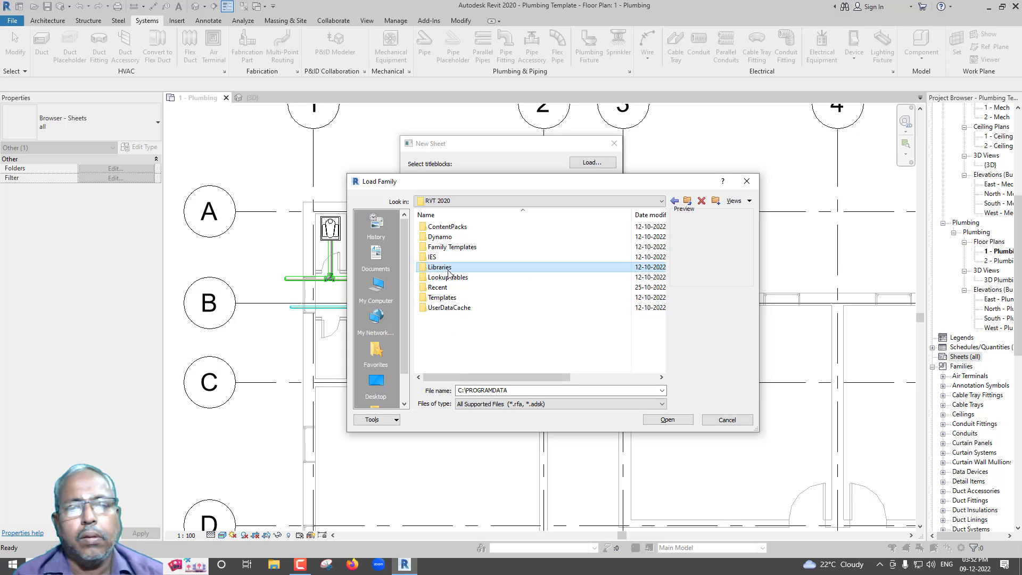
{"action": "double_click", "coordinate": [449, 238]}
{"action": "scroll", "coordinate": [454, 278], "scroll_direction": "down", "scroll_amount": 10}
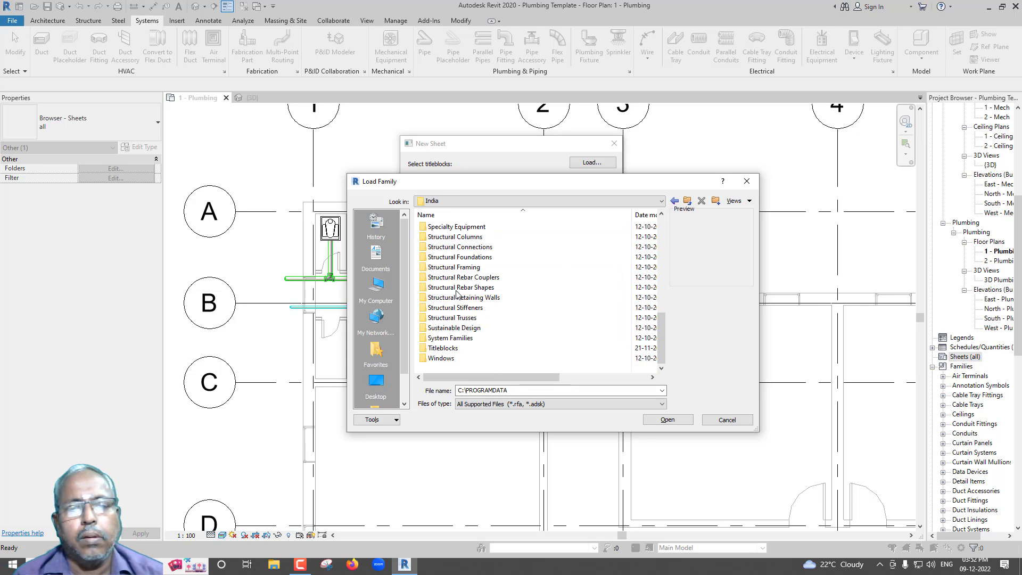
{"action": "double_click", "coordinate": [446, 348]}
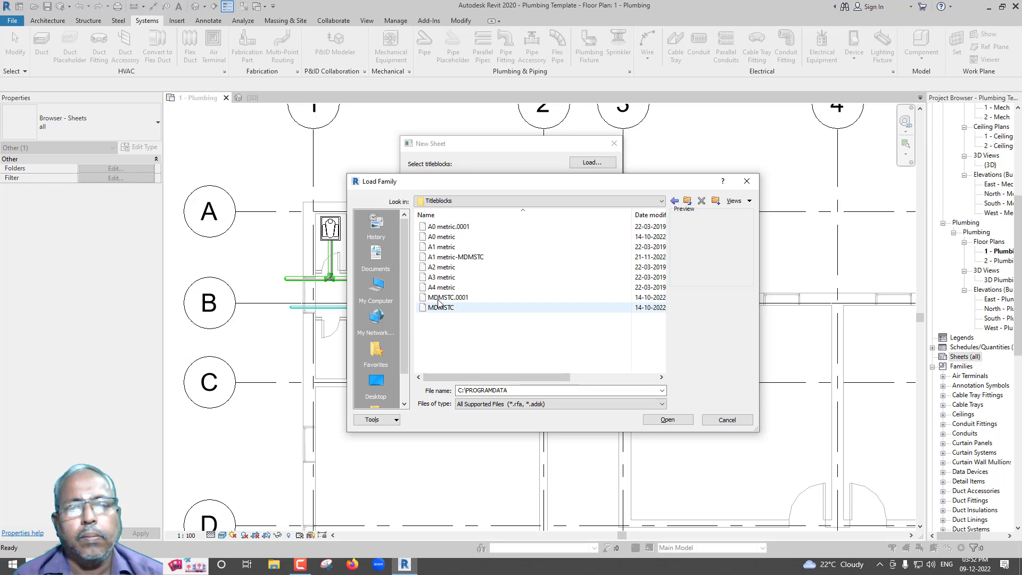
{"action": "left_click", "coordinate": [444, 307]}
{"action": "left_click", "coordinate": [658, 420]}
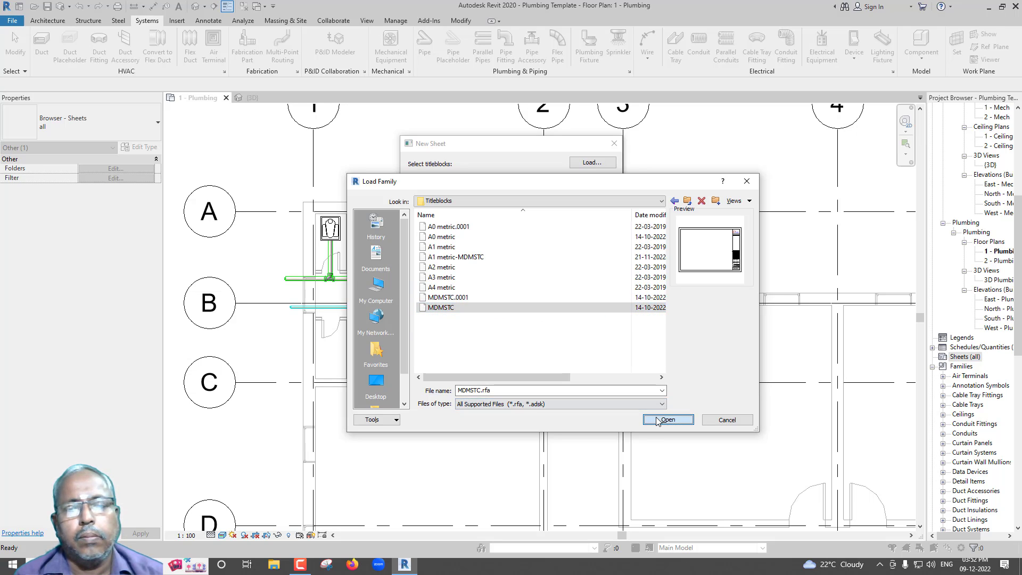
Step: Create the MDMSTC-titleblock sheet and renumber it from A102 to A101
{"action": "left_click", "coordinate": [551, 403]}
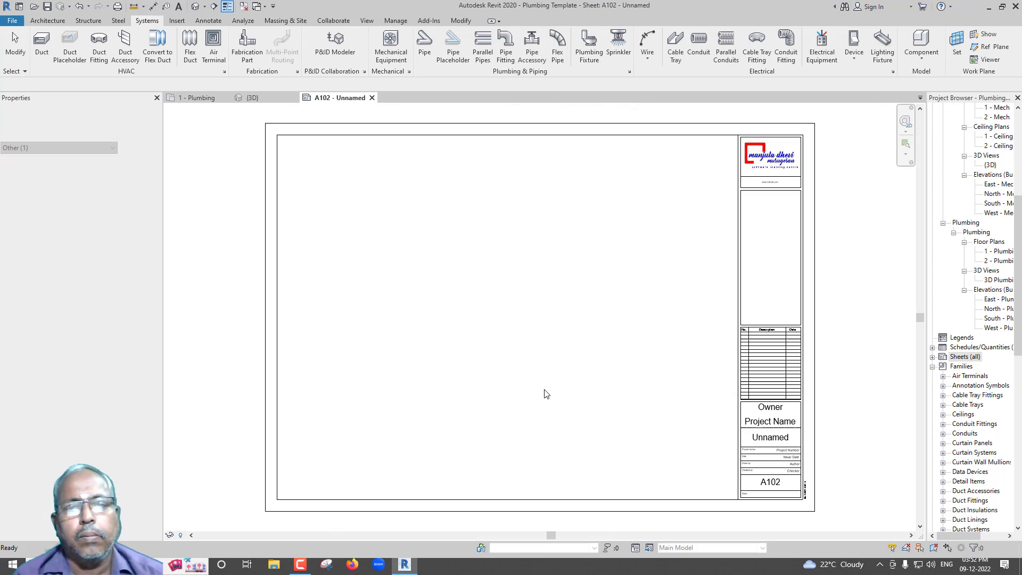
{"action": "scroll", "coordinate": [776, 488], "scroll_direction": "up", "scroll_amount": 3}
{"action": "left_click", "coordinate": [777, 488]}
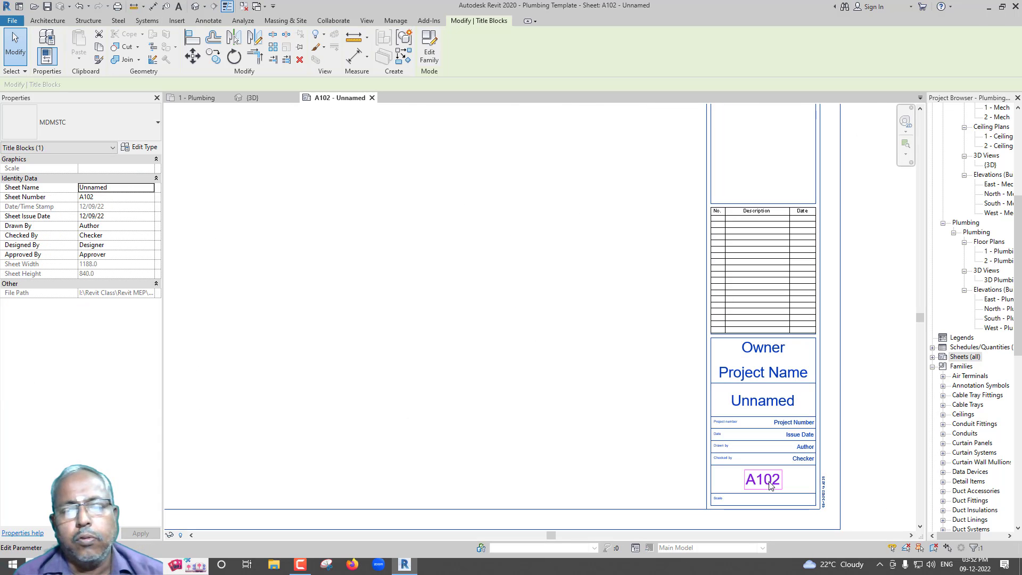
{"action": "key", "text": "BackSpace"}
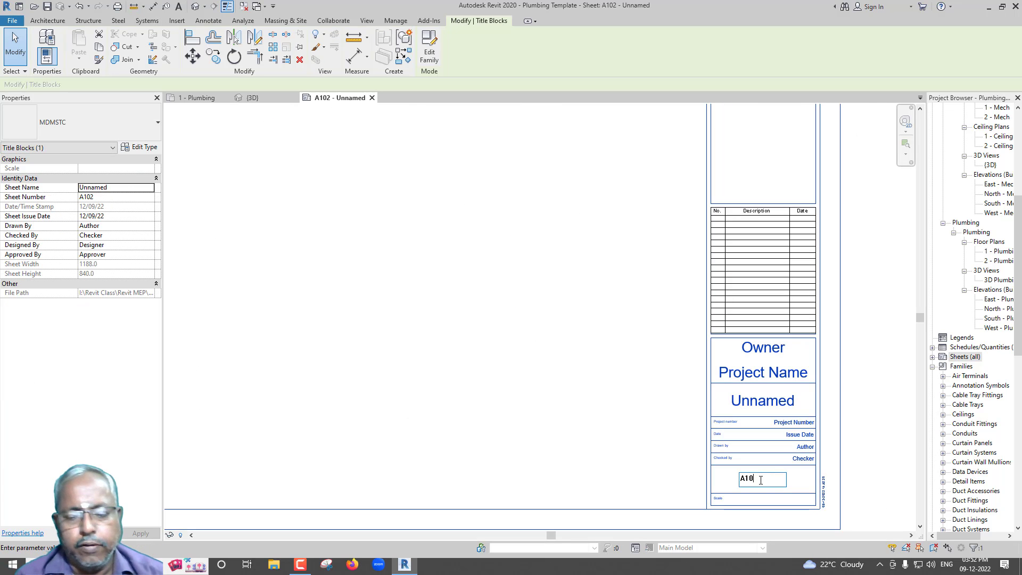
{"action": "type", "text": "1"}
{"action": "key", "text": "Return"}
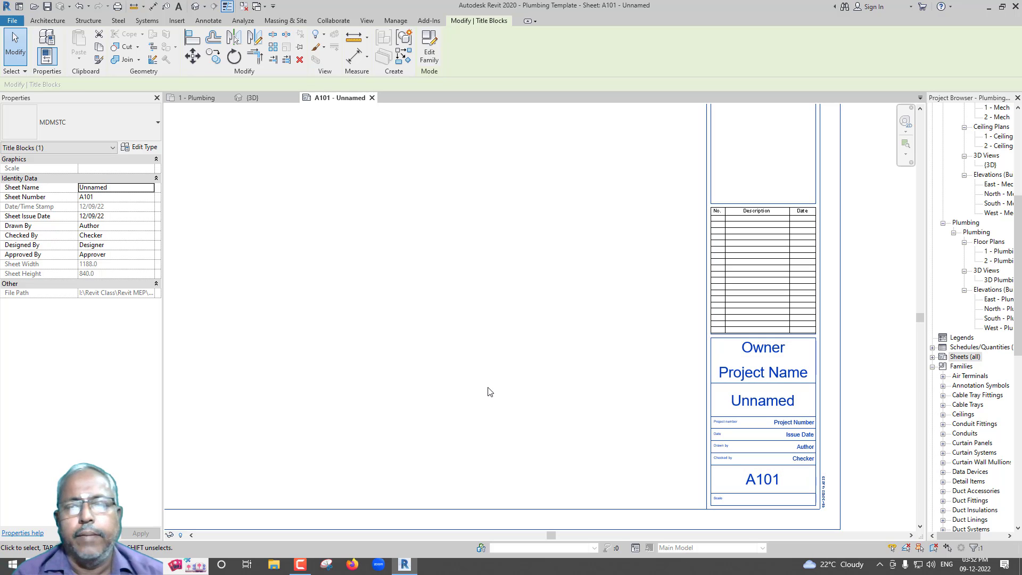
{"action": "scroll", "coordinate": [486, 392], "scroll_direction": "down", "scroll_amount": 2}
{"action": "middle_click_drag", "start_coordinate": [488, 393], "coordinate": [593, 449]}
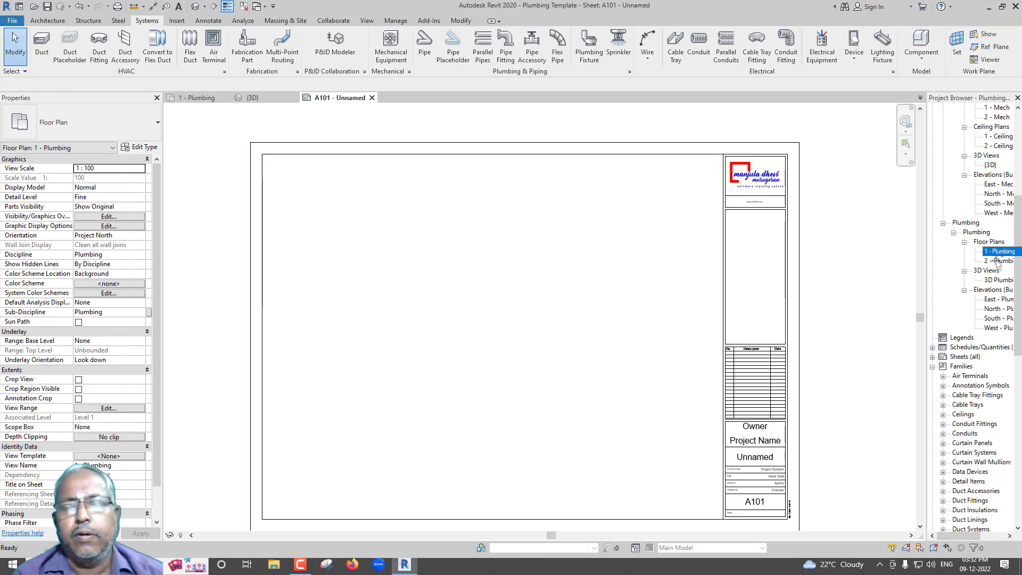
Step: Place the 1 - Plumbing floor plan on sheet A101 as a 1 : 100 viewport
{"action": "left_click_drag", "start_coordinate": [999, 254], "coordinate": [425, 336]}
{"action": "left_click", "coordinate": [424, 336]}
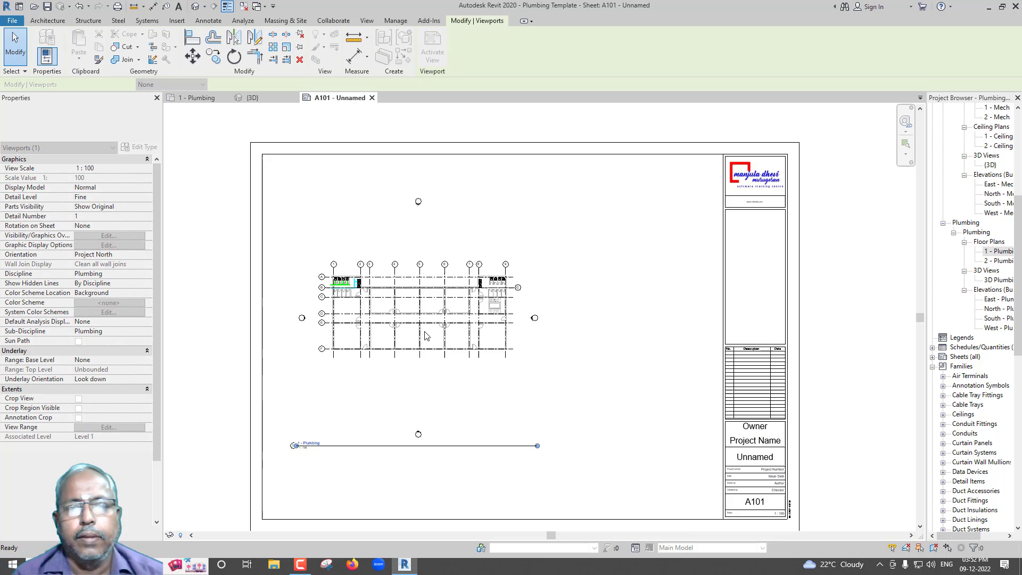
{"action": "scroll", "coordinate": [298, 319], "scroll_direction": "up", "scroll_amount": 1}
{"action": "scroll", "coordinate": [298, 319], "scroll_direction": "up", "scroll_amount": 1}
{"action": "scroll", "coordinate": [370, 256], "scroll_direction": "up", "scroll_amount": 1}
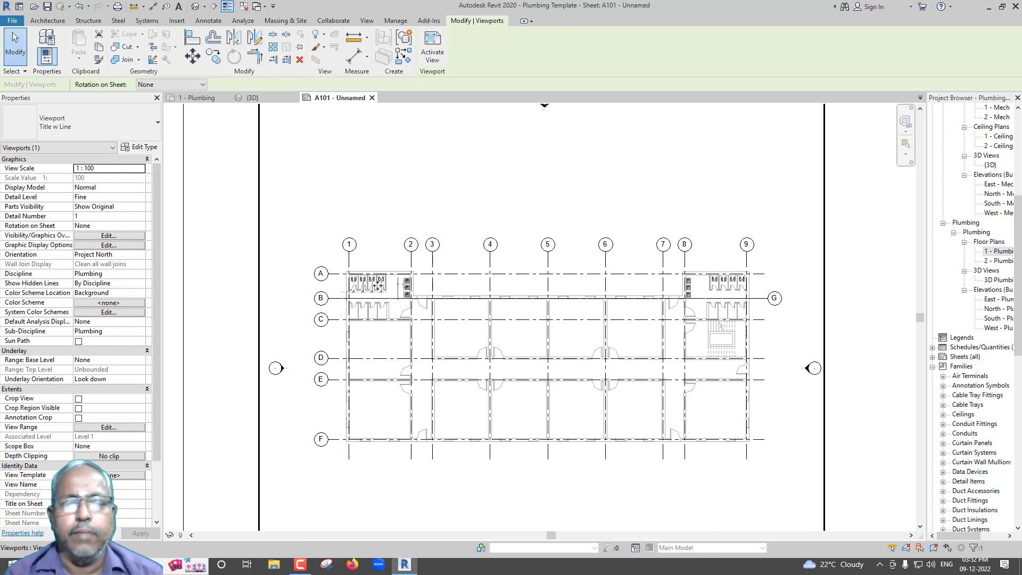
{"action": "scroll", "coordinate": [399, 317], "scroll_direction": "up", "scroll_amount": 1}
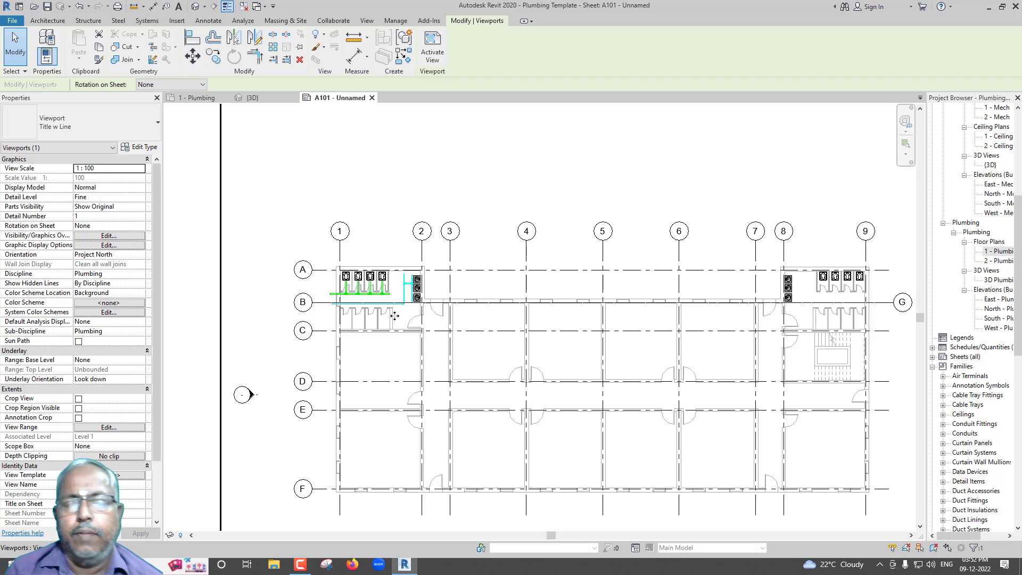
{"action": "scroll", "coordinate": [395, 317], "scroll_direction": "up", "scroll_amount": 1}
{"action": "scroll", "coordinate": [396, 309], "scroll_direction": "down", "scroll_amount": 2}
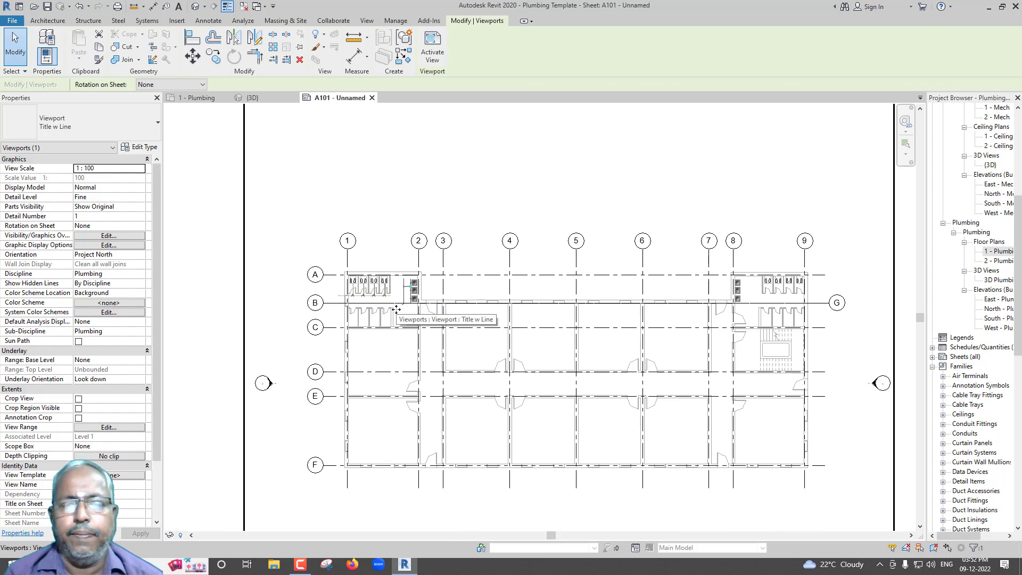
{"action": "scroll", "coordinate": [397, 310], "scroll_direction": "down", "scroll_amount": 1}
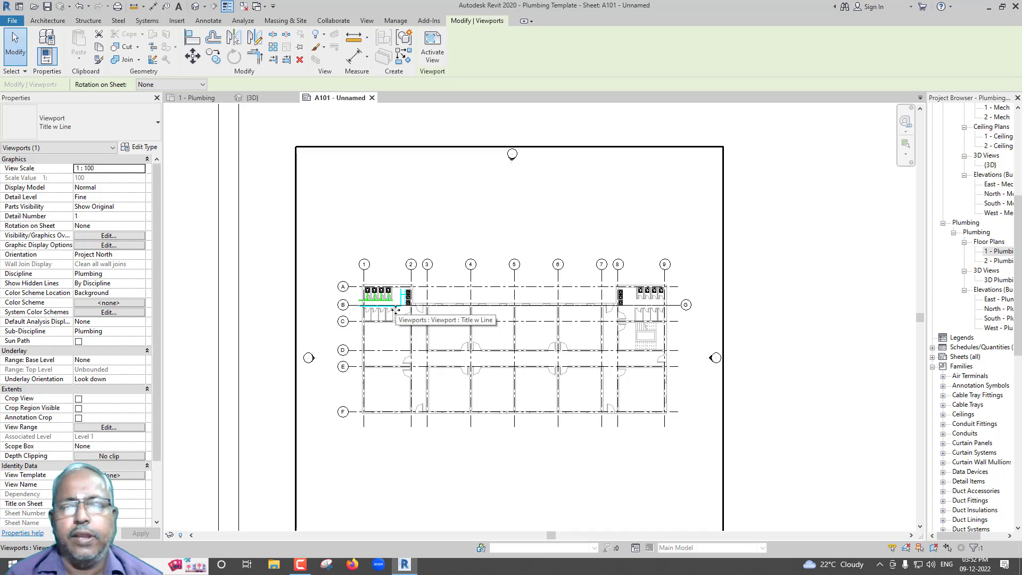
{"action": "scroll", "coordinate": [397, 309], "scroll_direction": "up", "scroll_amount": 1}
{"action": "scroll", "coordinate": [397, 309], "scroll_direction": "up", "scroll_amount": 2}
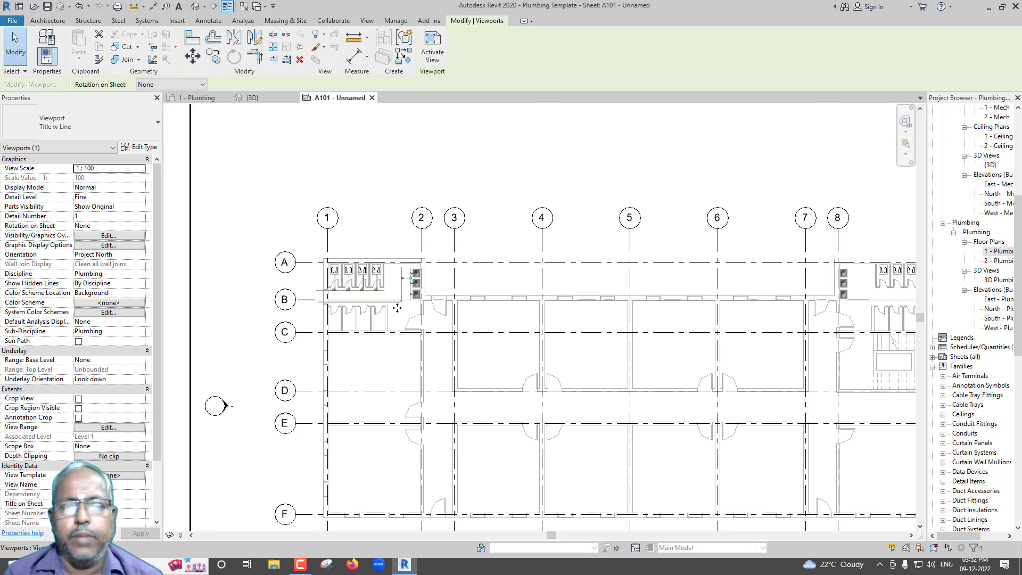
{"action": "scroll", "coordinate": [397, 308], "scroll_direction": "up", "scroll_amount": 2}
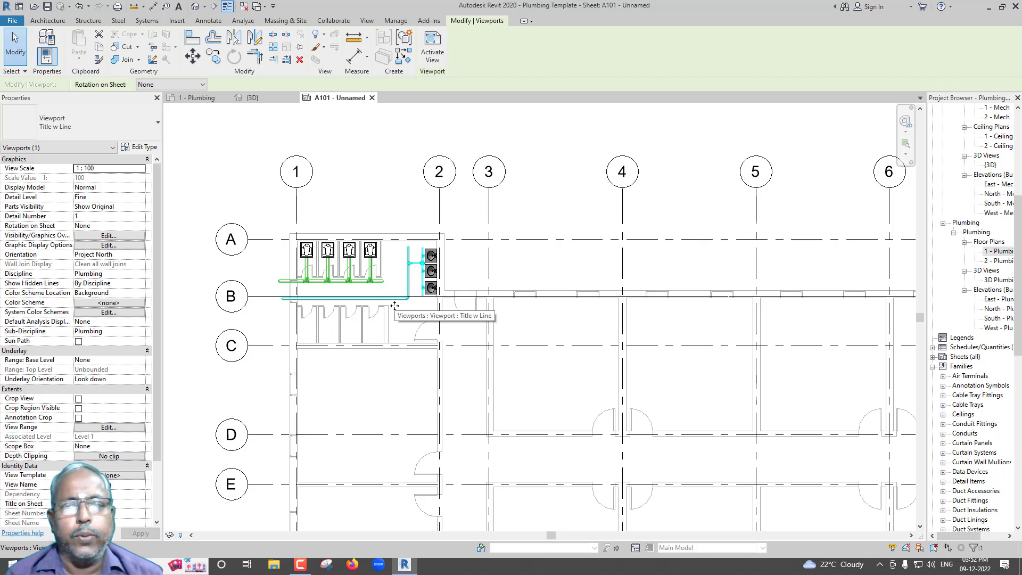
{"action": "scroll", "coordinate": [395, 305], "scroll_direction": "down", "scroll_amount": 2}
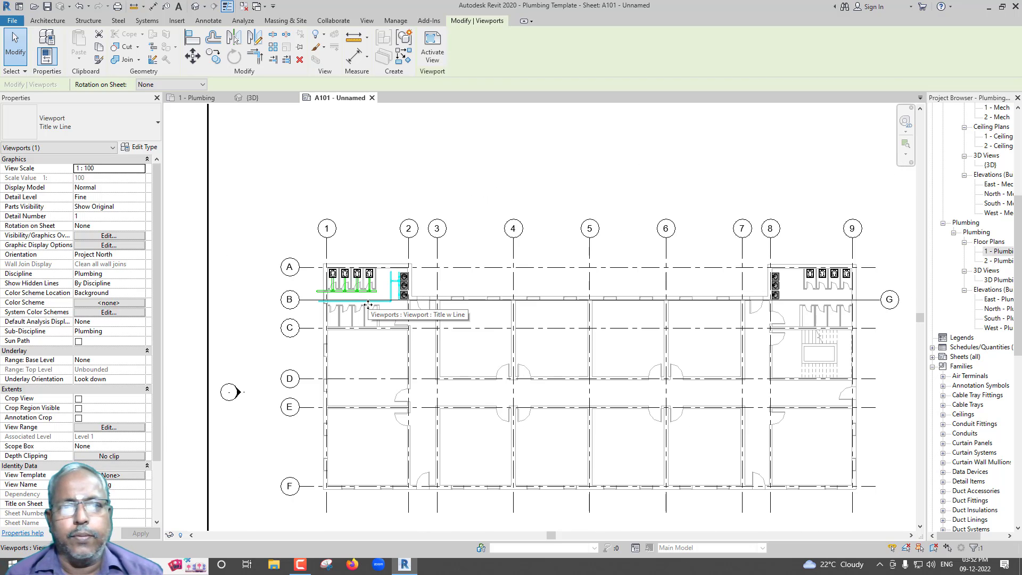
{"action": "scroll", "coordinate": [368, 305], "scroll_direction": "down", "scroll_amount": 2}
Step: Add the Sanitary filter in the sheet's Visibility/Graphics (VG) Filters tab
{"action": "key", "text": "Escape"}
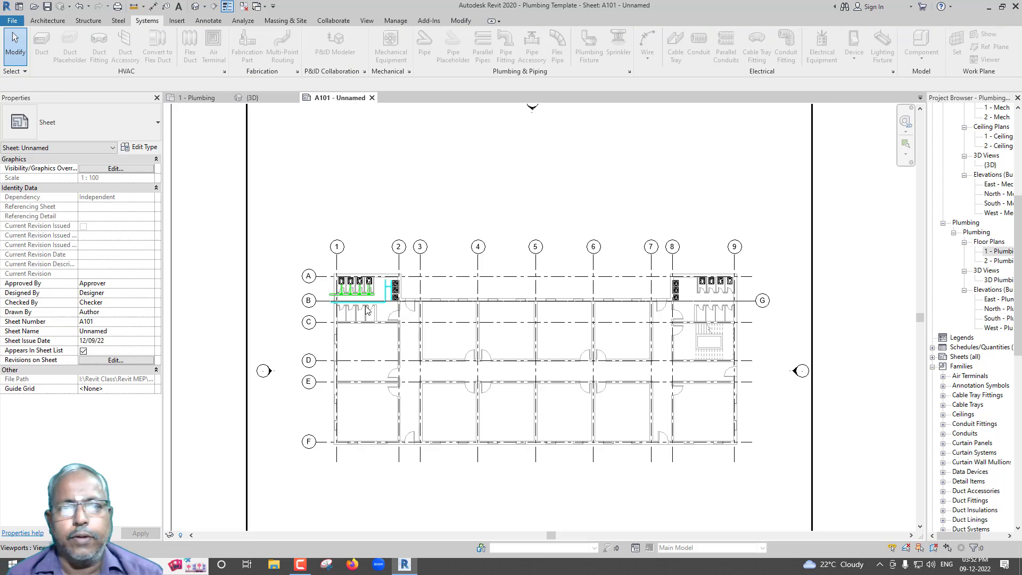
{"action": "key", "text": "v"}
{"action": "key", "text": "g"}
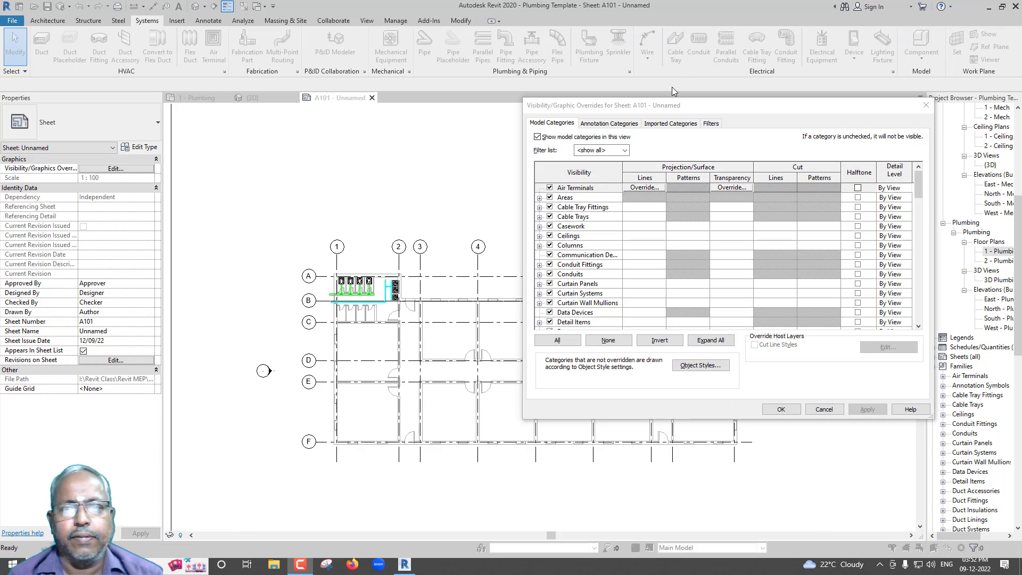
{"action": "left_click_drag", "start_coordinate": [694, 109], "coordinate": [565, 123]}
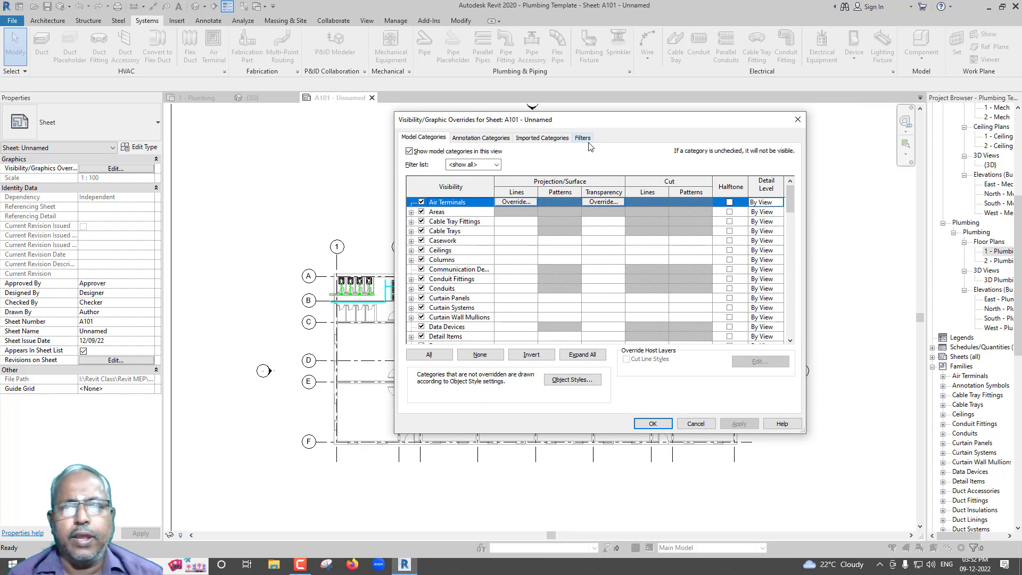
{"action": "left_click", "coordinate": [583, 137]}
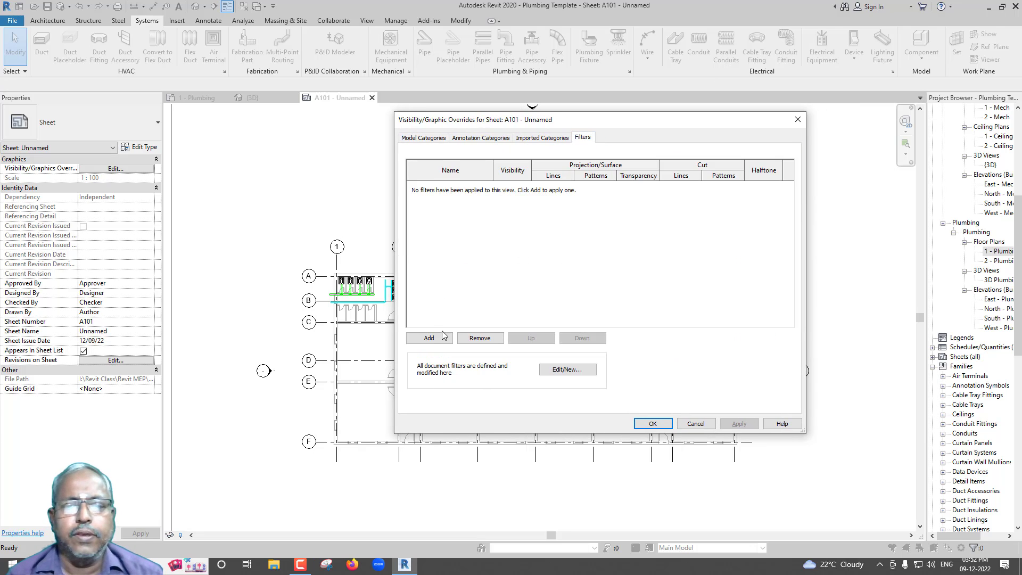
{"action": "left_click", "coordinate": [442, 337]}
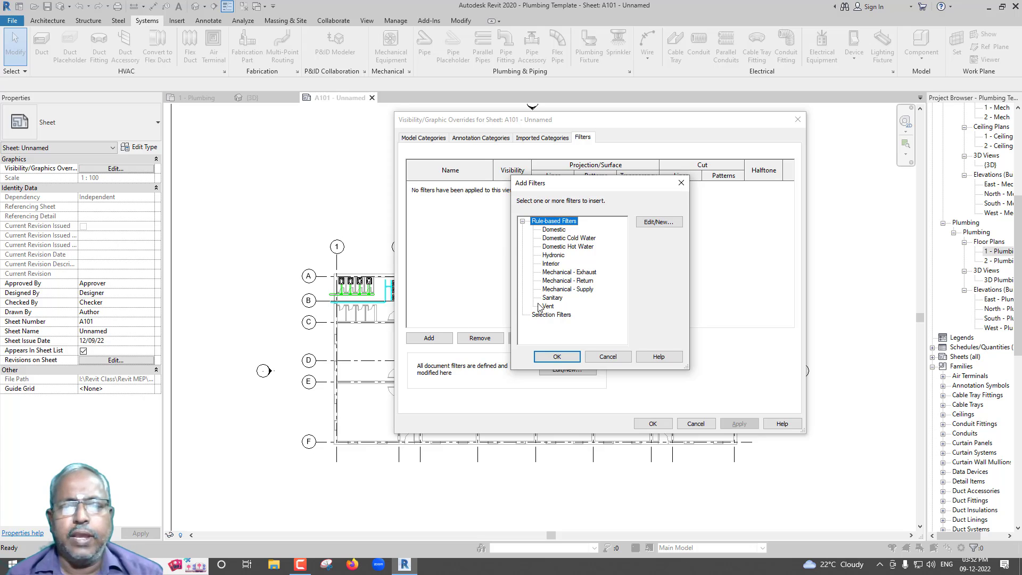
{"action": "left_click", "coordinate": [552, 298]}
{"action": "left_click", "coordinate": [557, 356]}
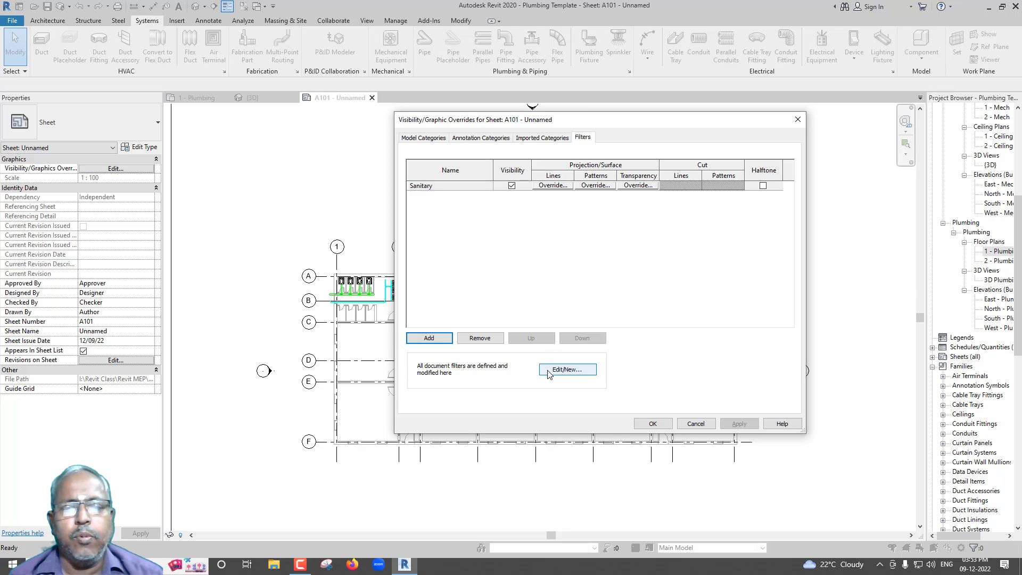
Step: Open the filter editor and select Sanitary to view its System Classification rule
{"action": "left_click", "coordinate": [578, 370]}
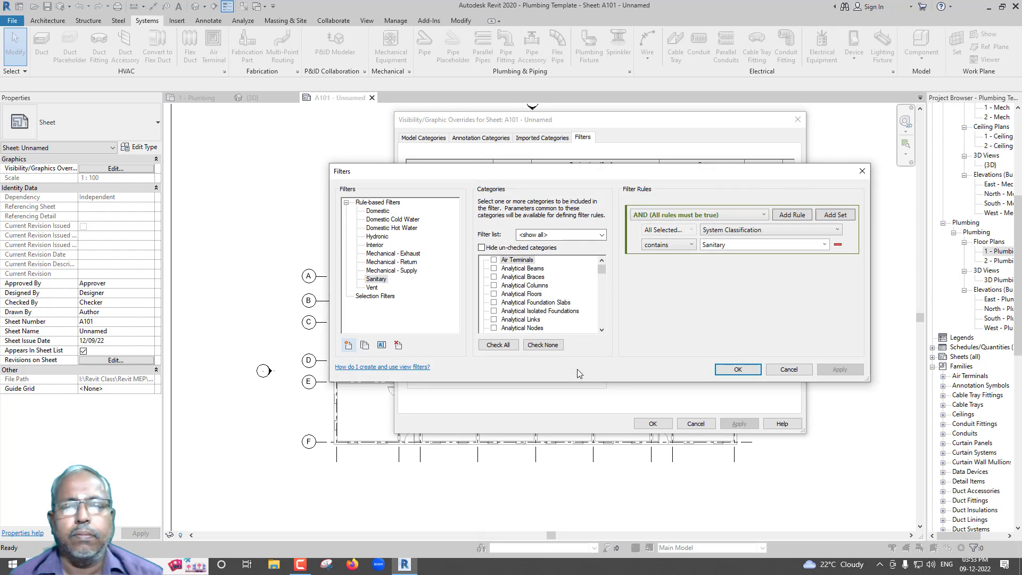
{"action": "left_click", "coordinate": [383, 282]}
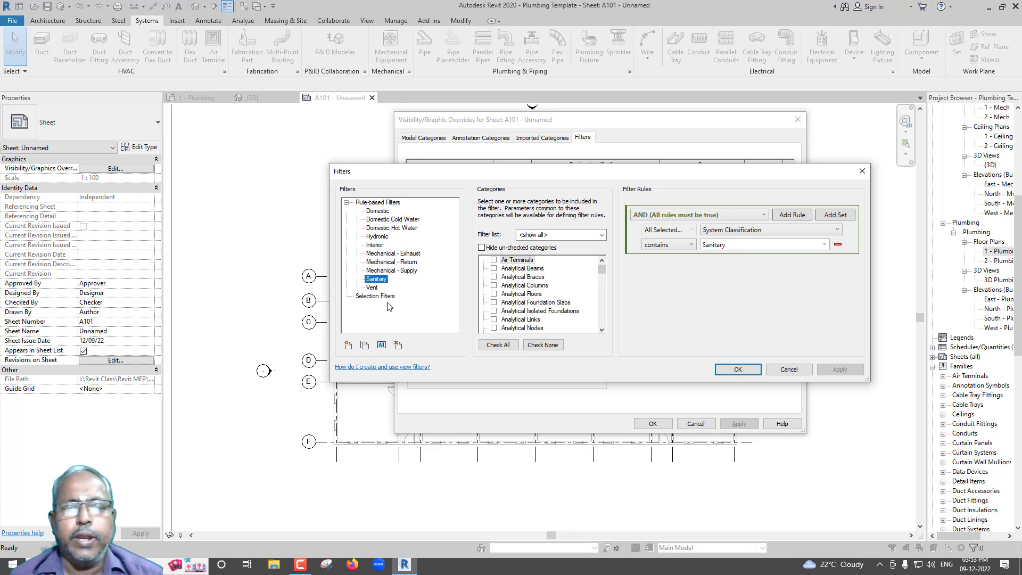
{"action": "left_click_drag", "start_coordinate": [436, 177], "coordinate": [505, 174]}
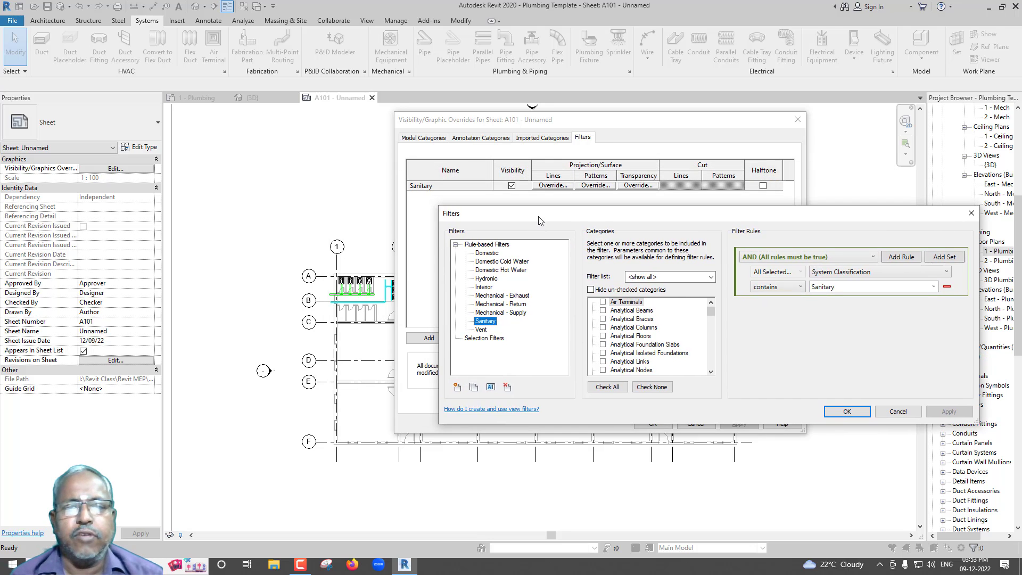
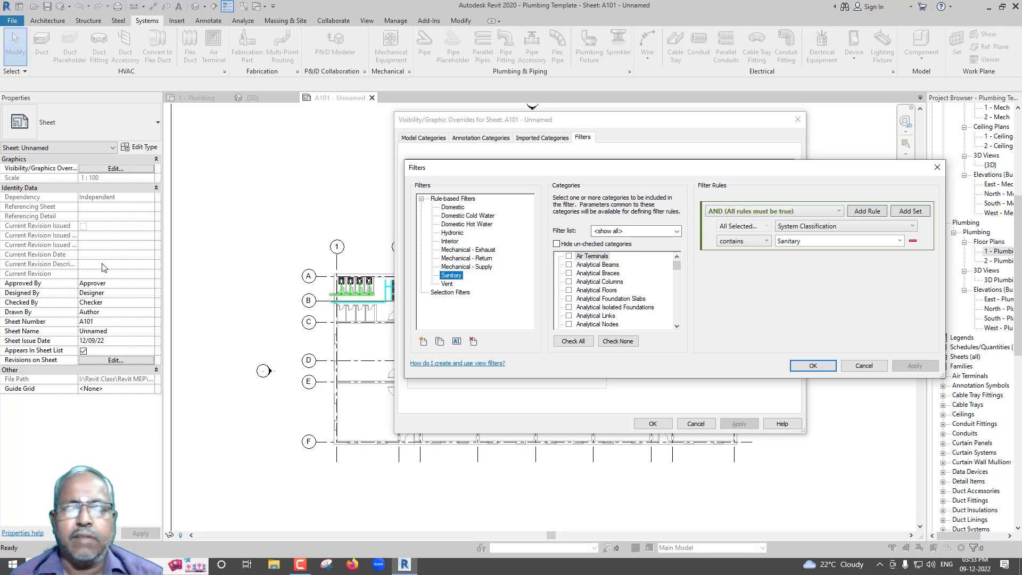
Step: Duplicate the Sanitary filter twice, naming the copies WP and SP
{"action": "left_click", "coordinate": [440, 342]}
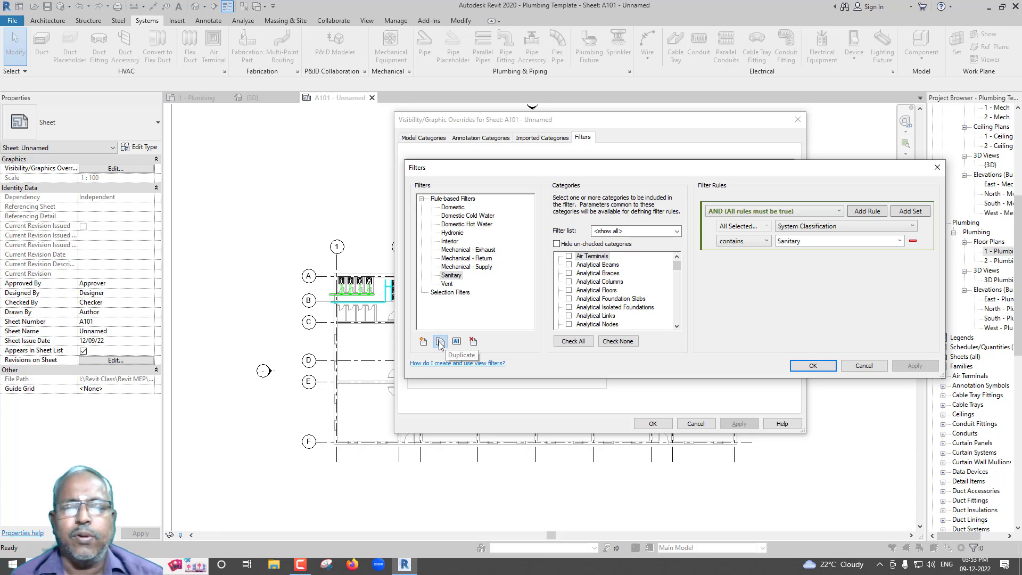
{"action": "left_click", "coordinate": [456, 285]}
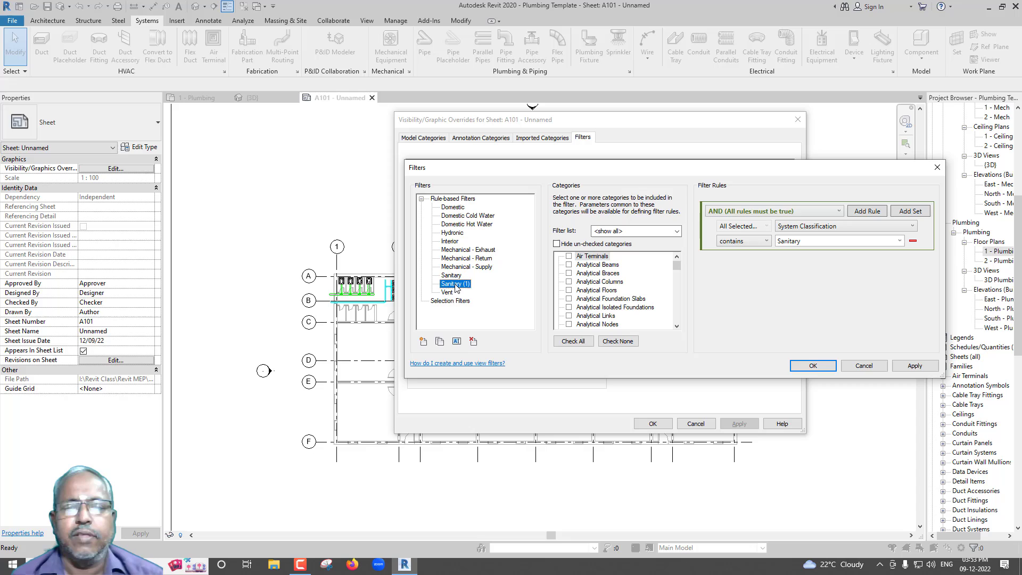
{"action": "left_click", "coordinate": [457, 342]}
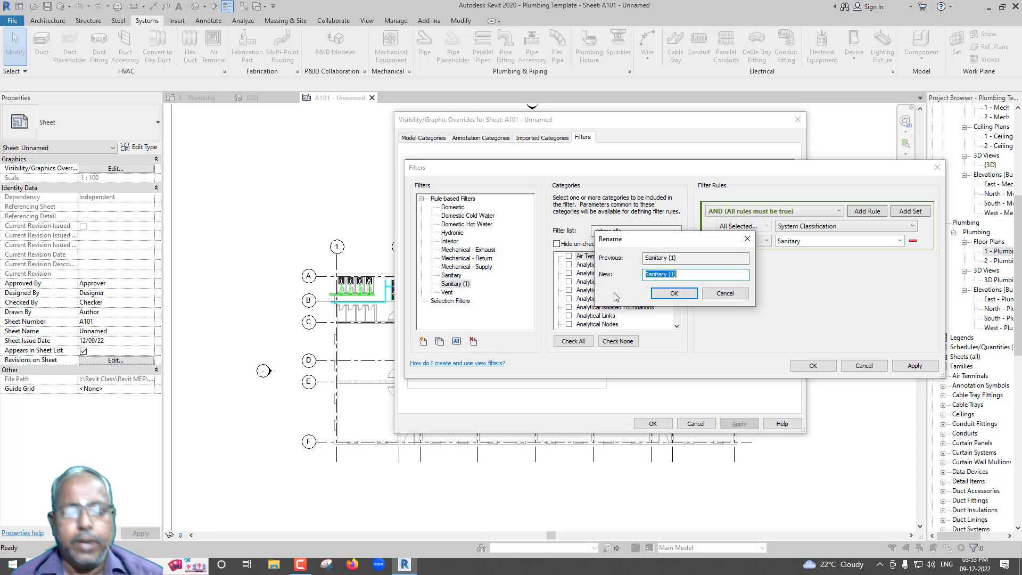
{"action": "type", "text": "WP"}
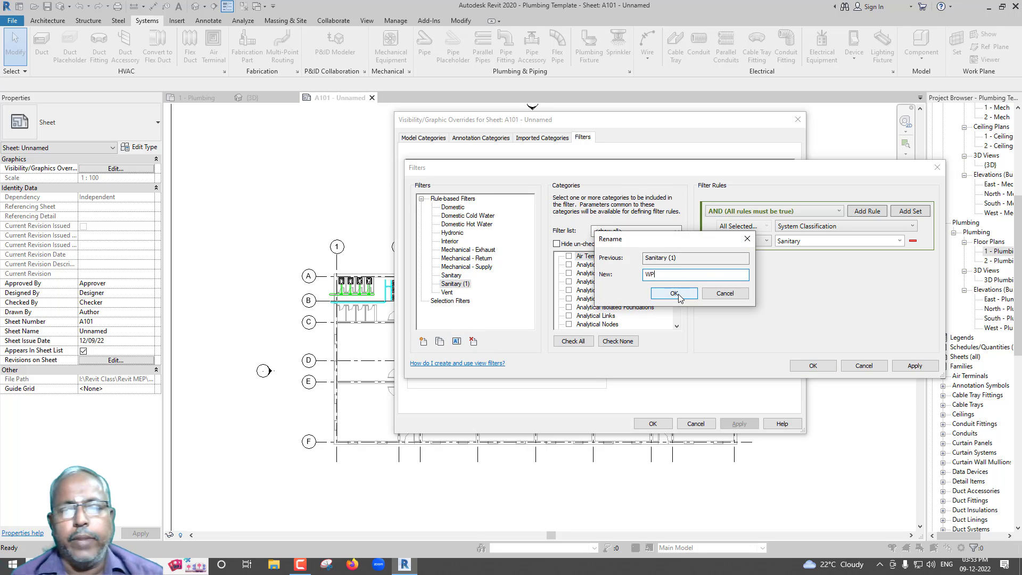
{"action": "left_click", "coordinate": [674, 294]}
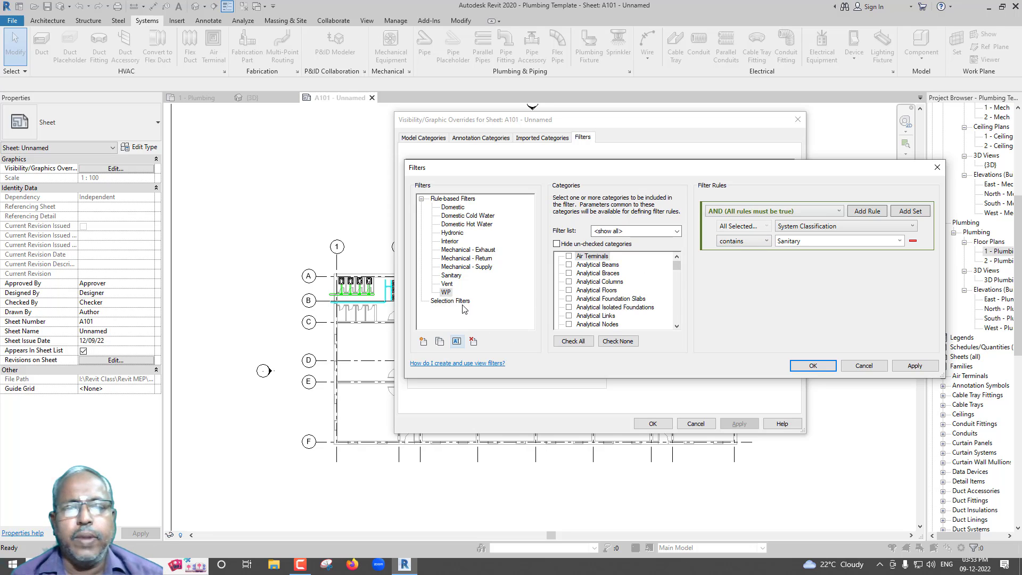
{"action": "left_click", "coordinate": [440, 342]}
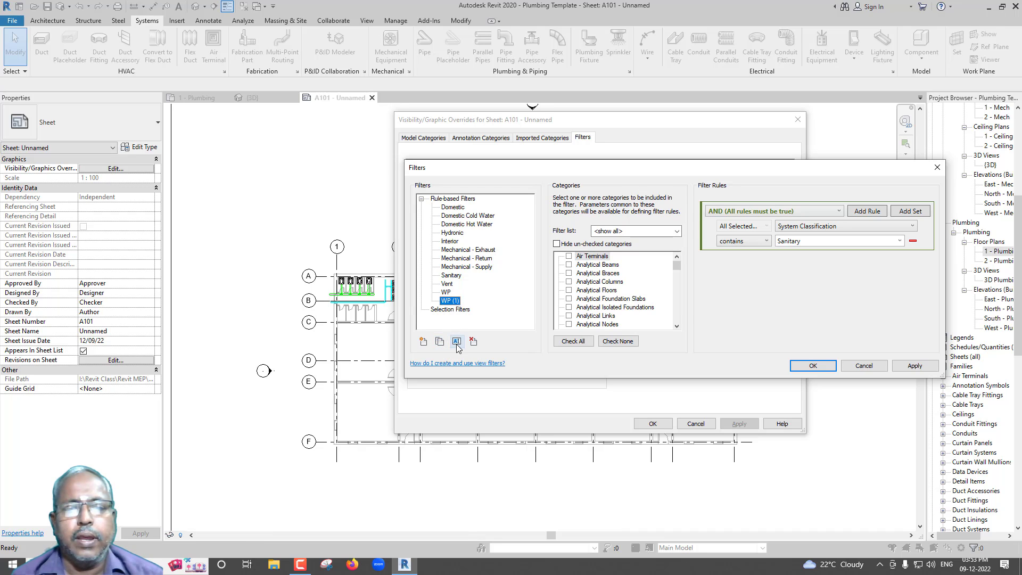
{"action": "left_click", "coordinate": [457, 341]}
{"action": "type", "text": "SP"}
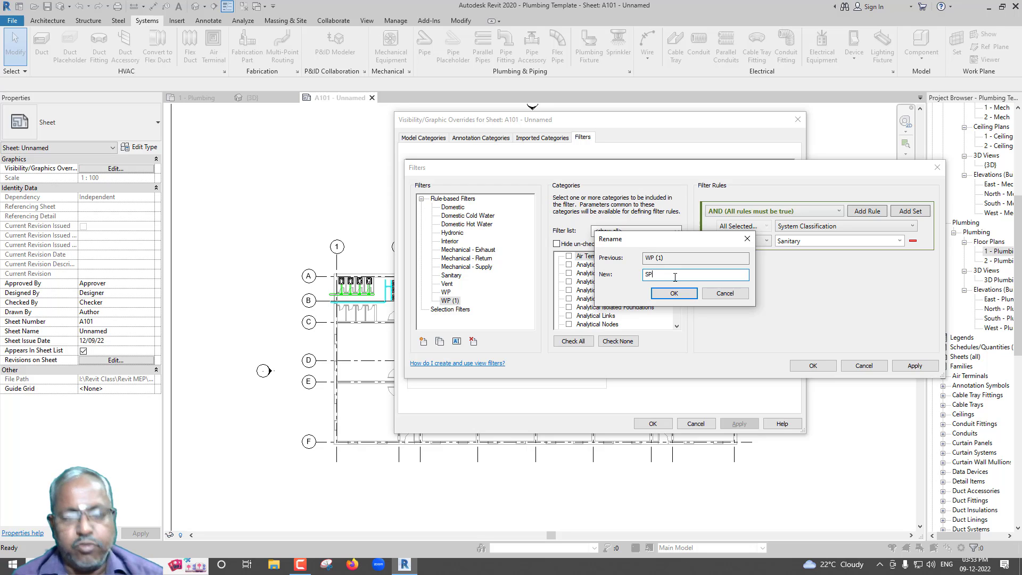
{"action": "left_click", "coordinate": [674, 293]}
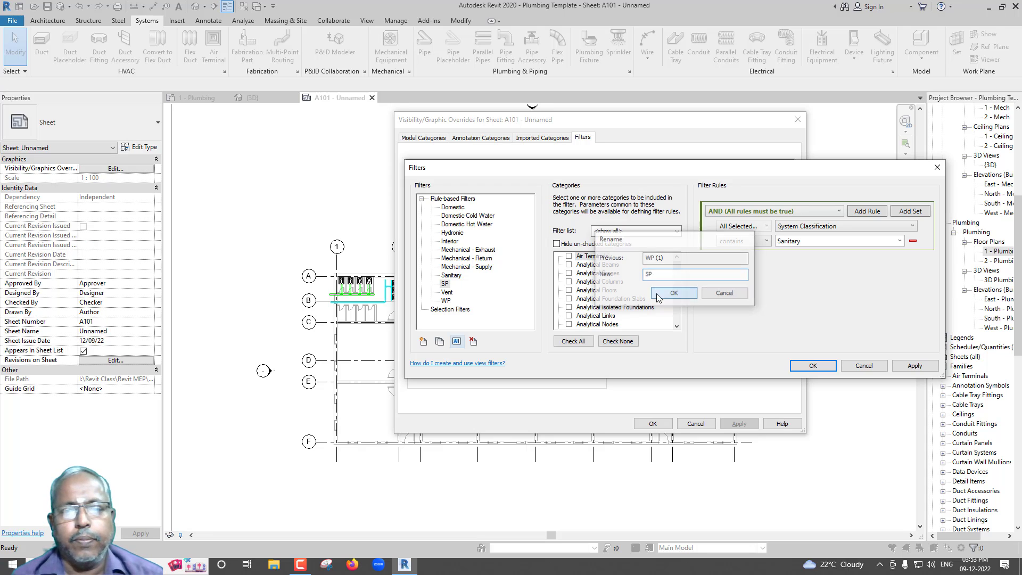
Step: Set the SP filter's rule to System Type contains SP and save the filters
{"action": "left_click", "coordinate": [447, 288]}
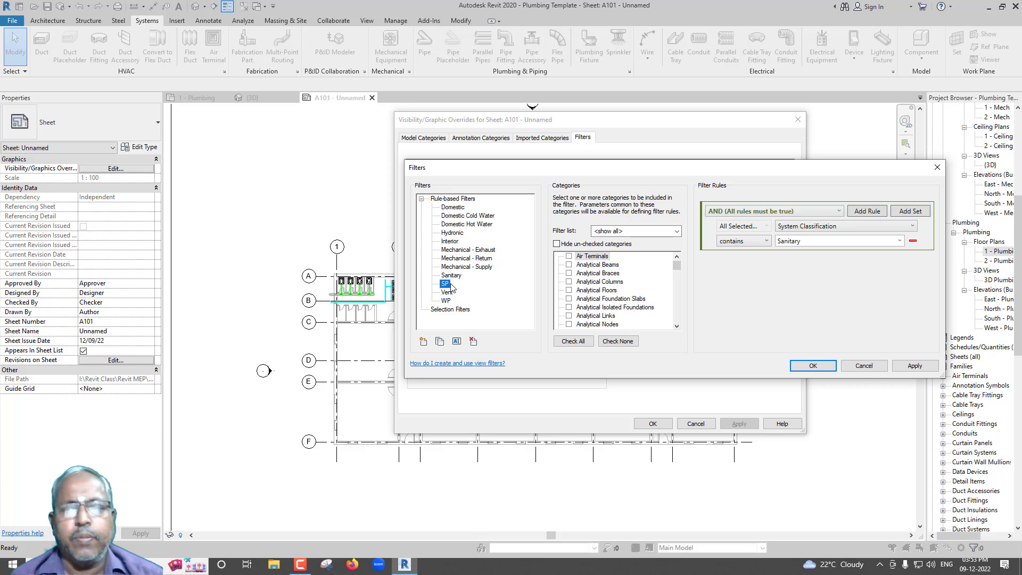
{"action": "left_click", "coordinate": [809, 228]}
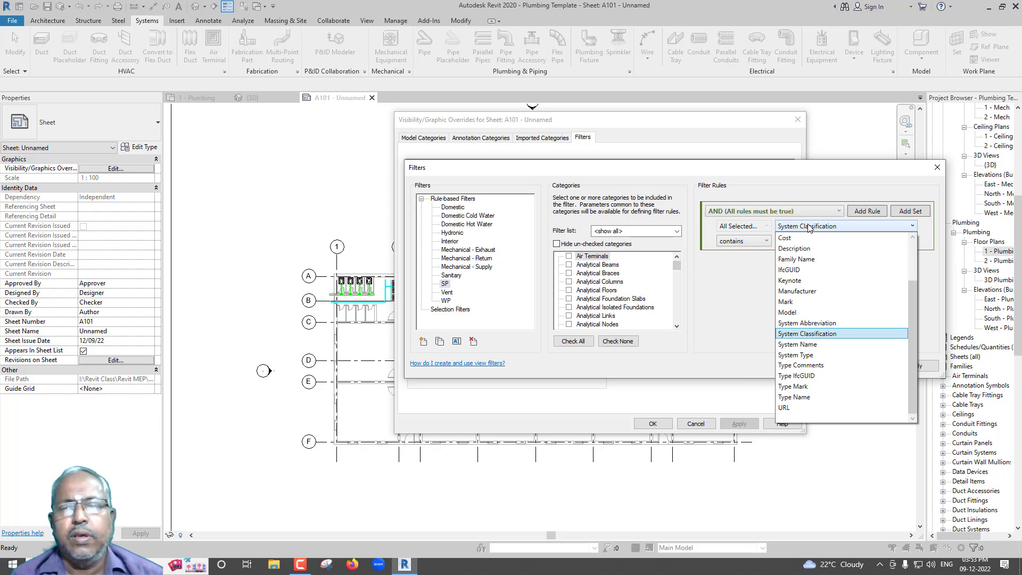
{"action": "left_click", "coordinate": [808, 356]}
{"action": "type", "text": "SP"}
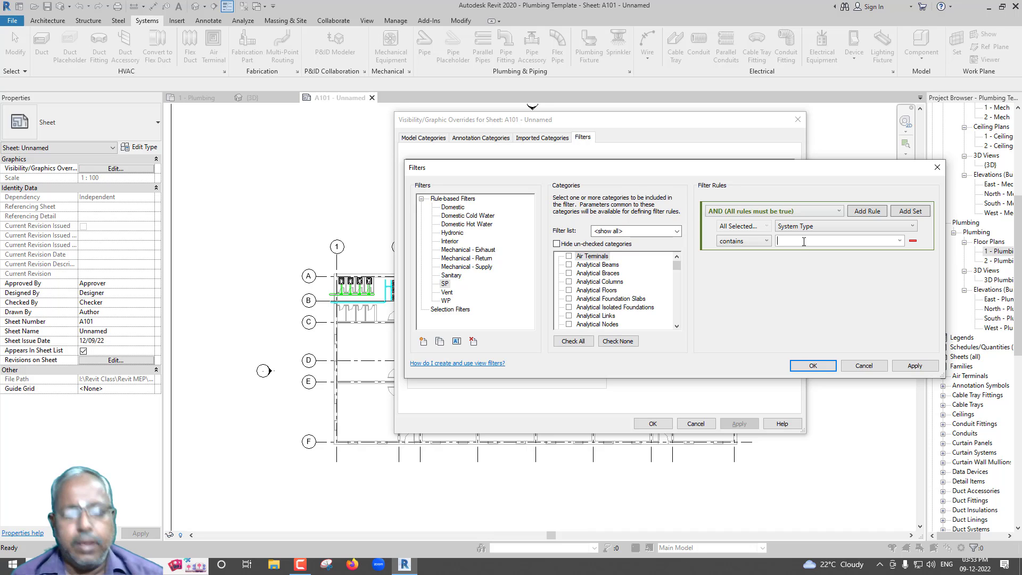
{"action": "left_click", "coordinate": [814, 367]}
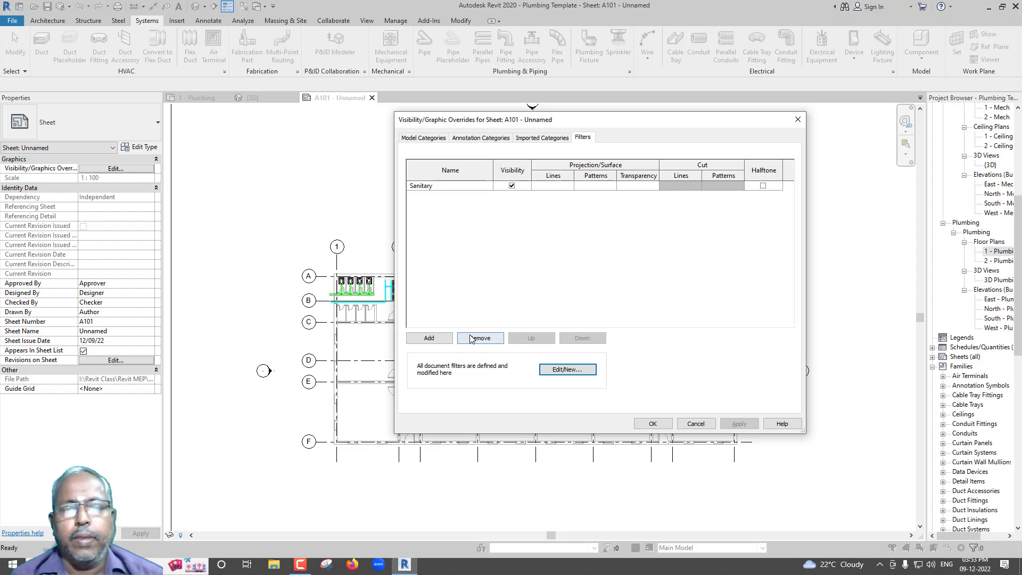
Step: Set the WP filter's rule to System Type contains WP
{"action": "left_click", "coordinate": [552, 371]}
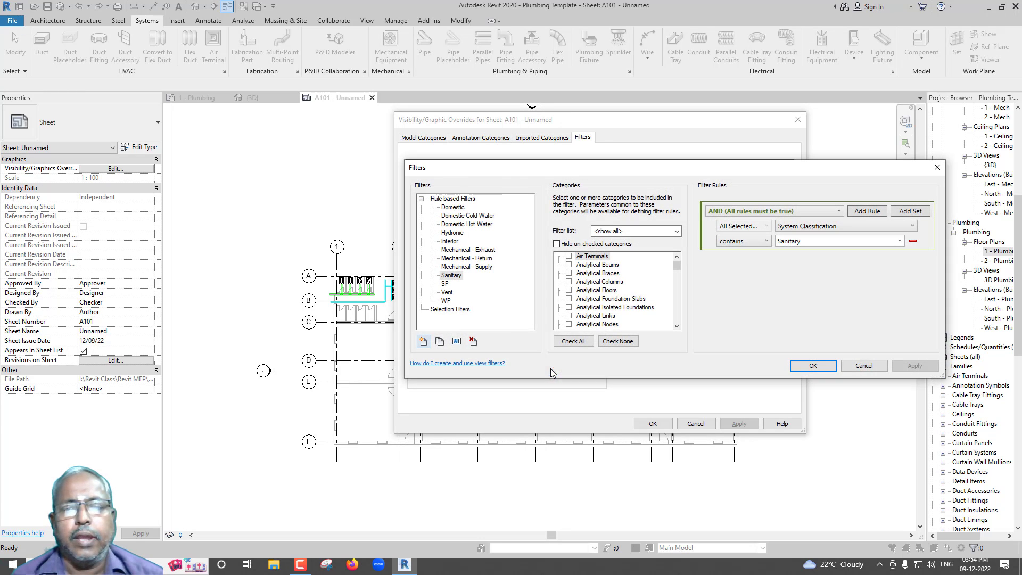
{"action": "left_click", "coordinate": [446, 301]}
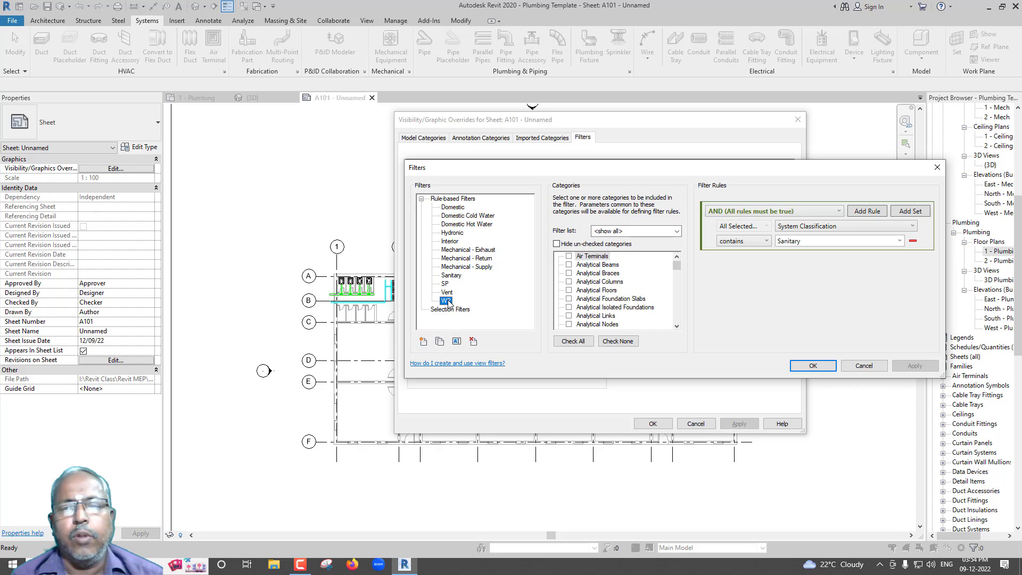
{"action": "left_click", "coordinate": [814, 227]}
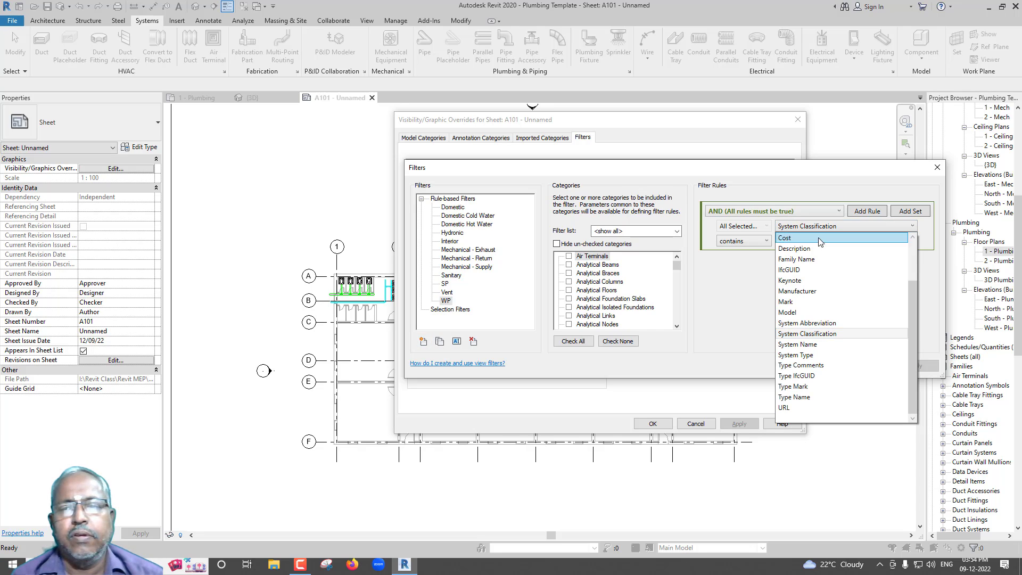
{"action": "left_click", "coordinate": [799, 355]}
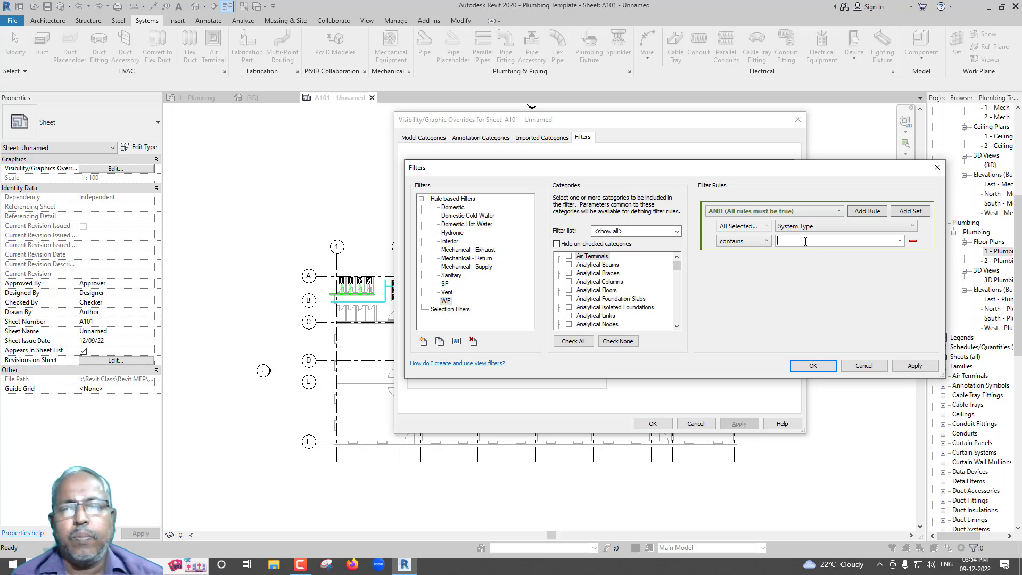
{"action": "type", "text": "WP"}
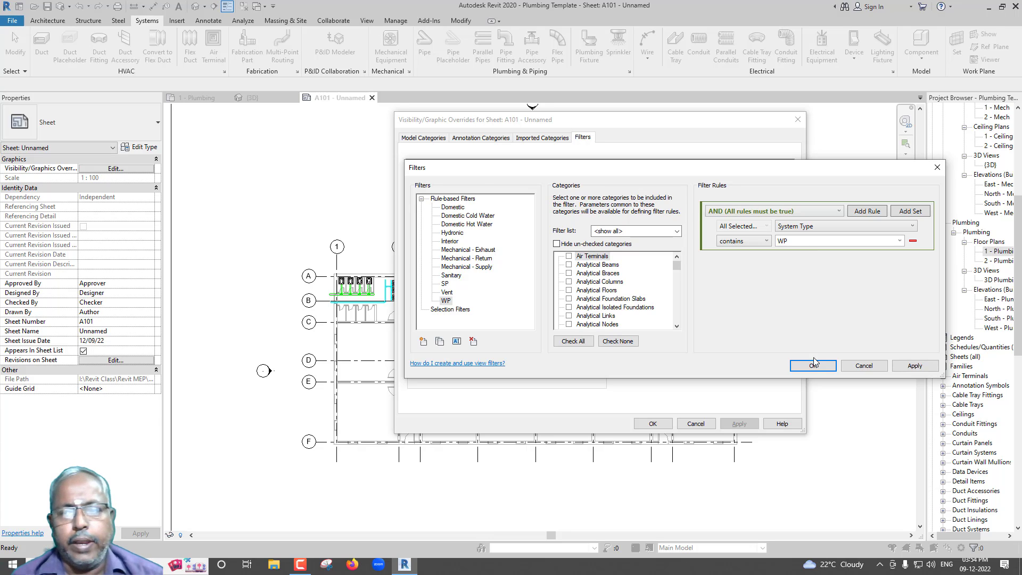
{"action": "left_click", "coordinate": [813, 366]}
Step: Add the SP and WP filters to sheet A101's overrides
{"action": "left_click", "coordinate": [428, 338]}
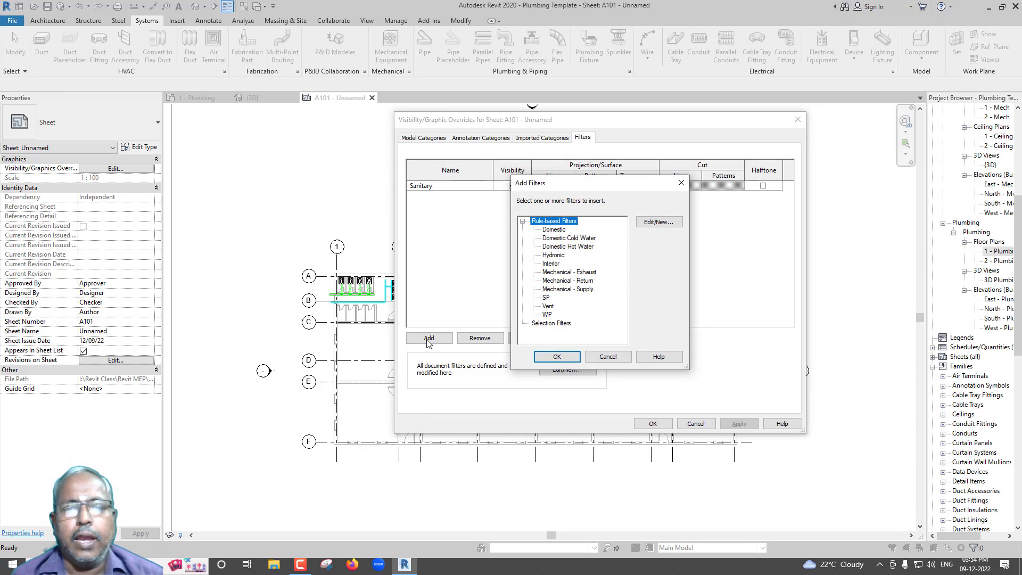
{"action": "left_click", "coordinate": [547, 298]}
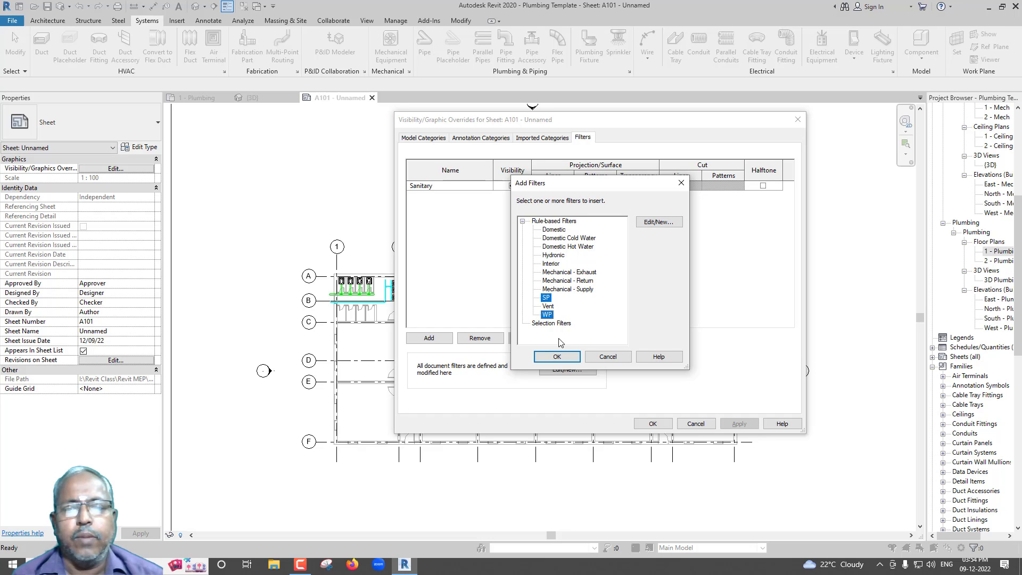
{"action": "left_click", "coordinate": [557, 356]}
Step: Apply the overrides, then hide the SP filter on sheet A101
{"action": "left_click", "coordinate": [653, 424]}
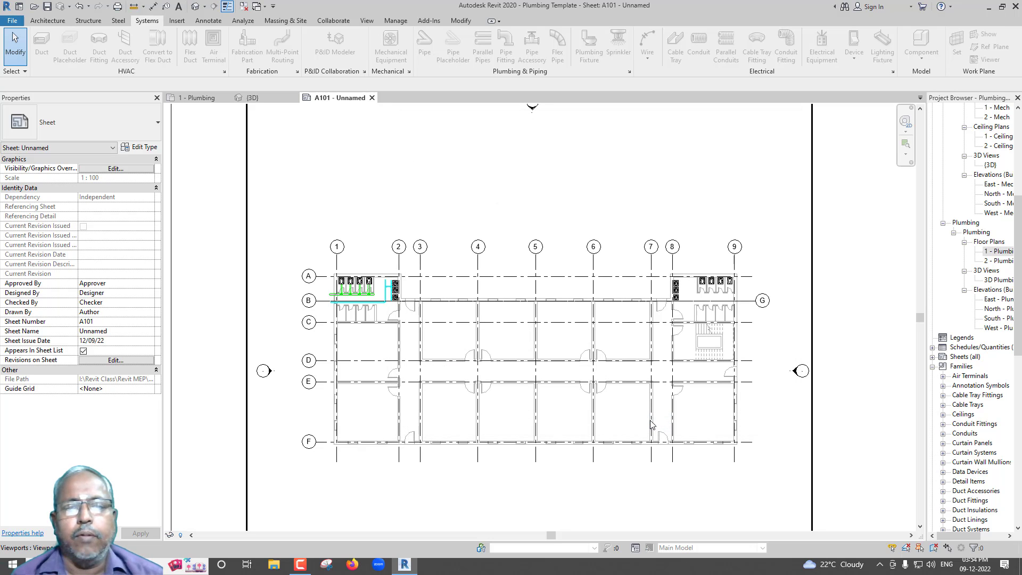
{"action": "key", "text": "v"}
{"action": "key", "text": "g"}
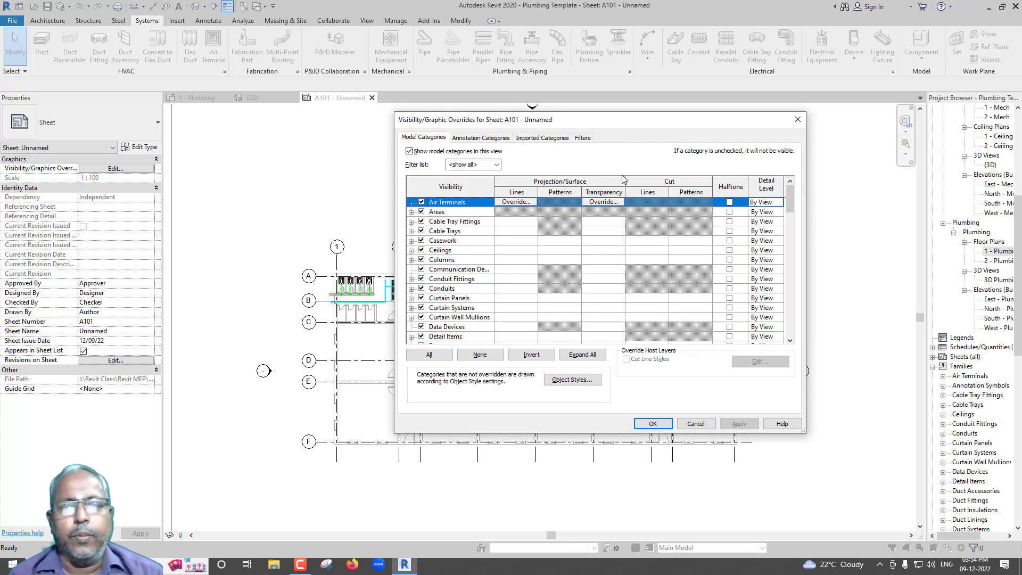
{"action": "left_click", "coordinate": [583, 138]}
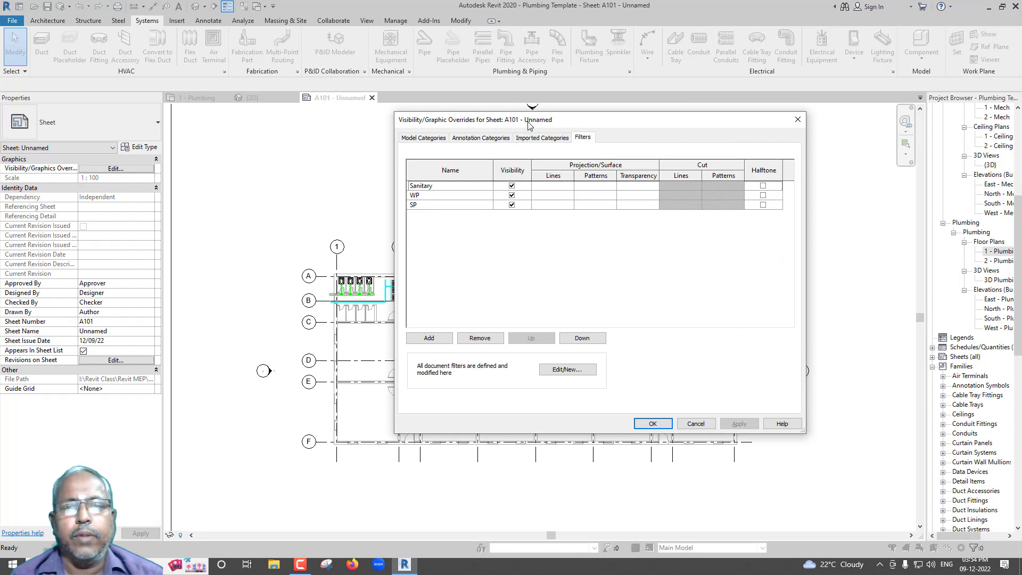
{"action": "left_click_drag", "start_coordinate": [529, 125], "coordinate": [696, 121]}
{"action": "left_click", "coordinate": [679, 201]}
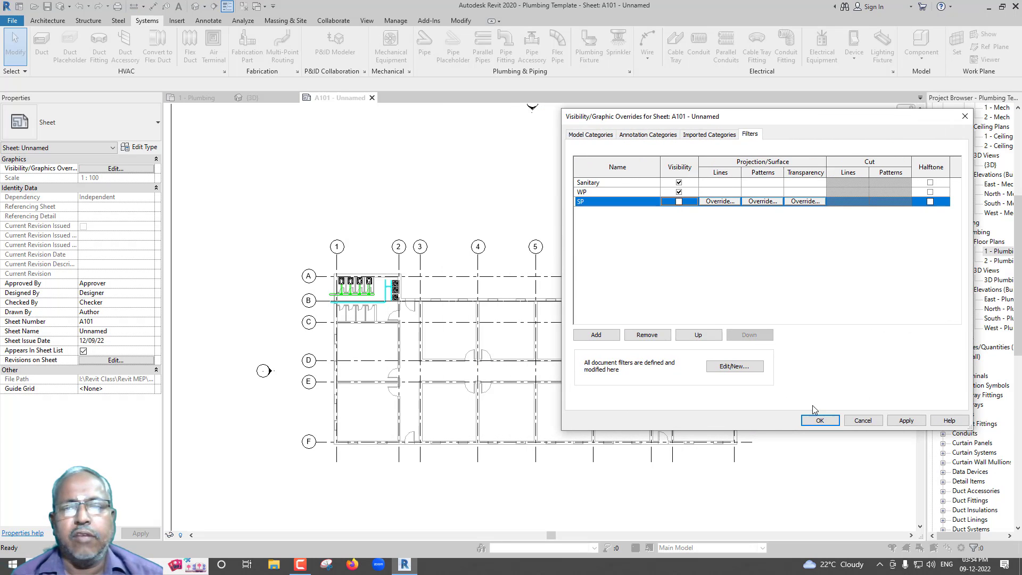
{"action": "left_click", "coordinate": [818, 422]}
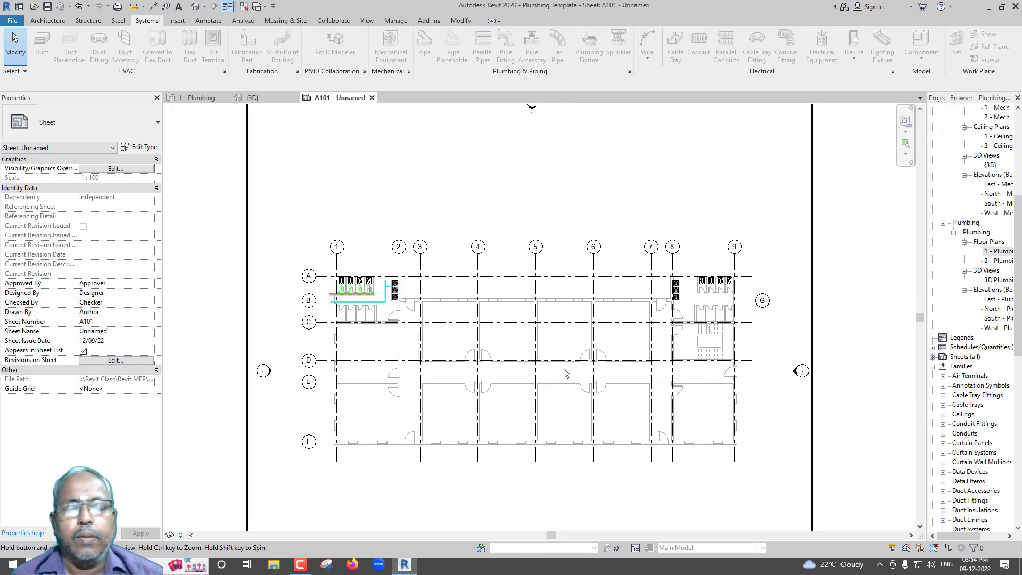
{"action": "middle_click_drag", "start_coordinate": [566, 372], "coordinate": [554, 399]}
{"action": "scroll", "coordinate": [493, 342], "scroll_direction": "down", "scroll_amount": 2}
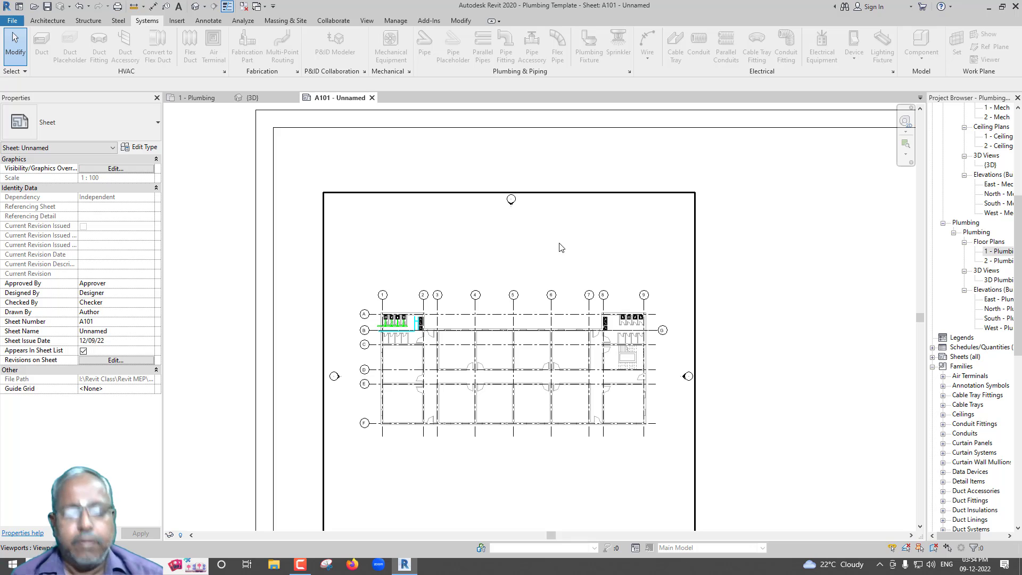
Step: Turn SP filter visibility back on for sheet A101, alongside Sanitary and WP
{"action": "key", "text": "v"}
{"action": "key", "text": "g"}
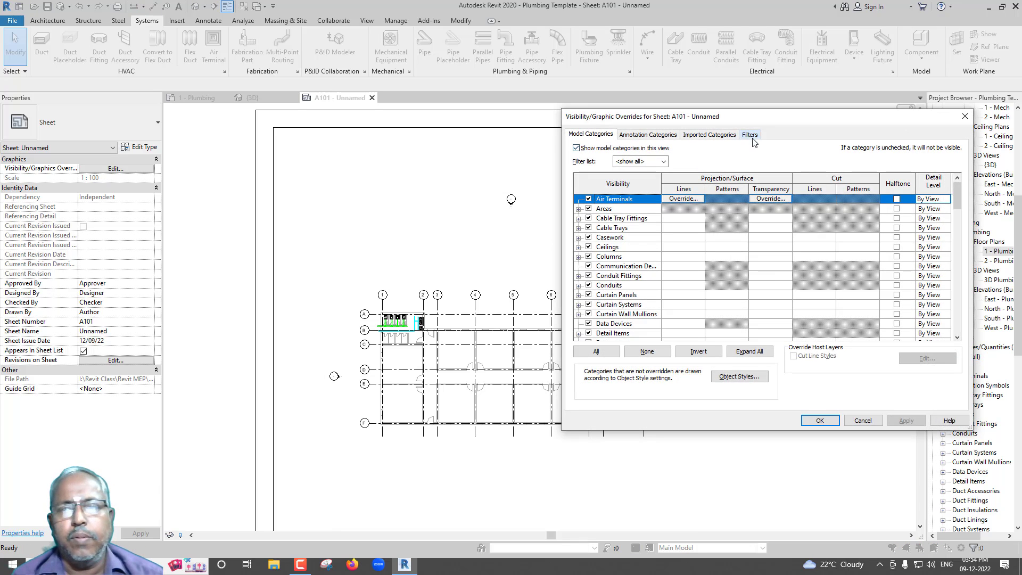
{"action": "left_click", "coordinate": [751, 135]}
{"action": "left_click", "coordinate": [682, 202]}
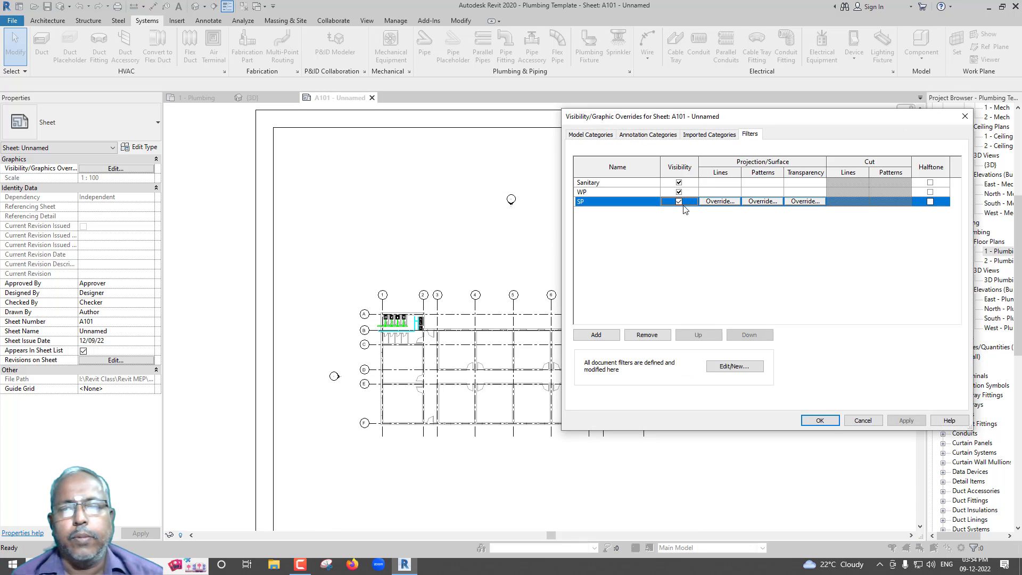
{"action": "left_click", "coordinate": [820, 420]}
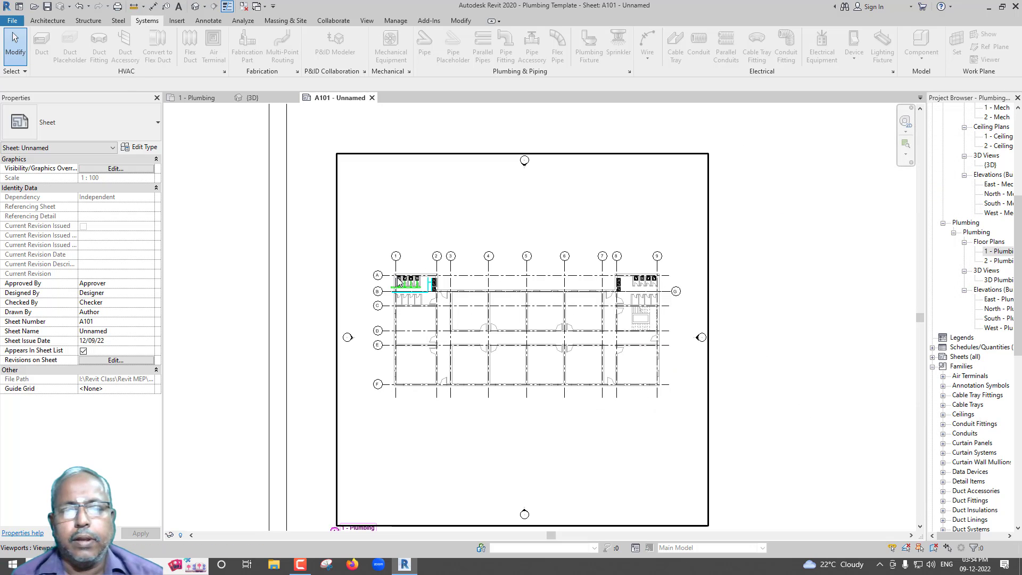
{"action": "left_click", "coordinate": [400, 280]}
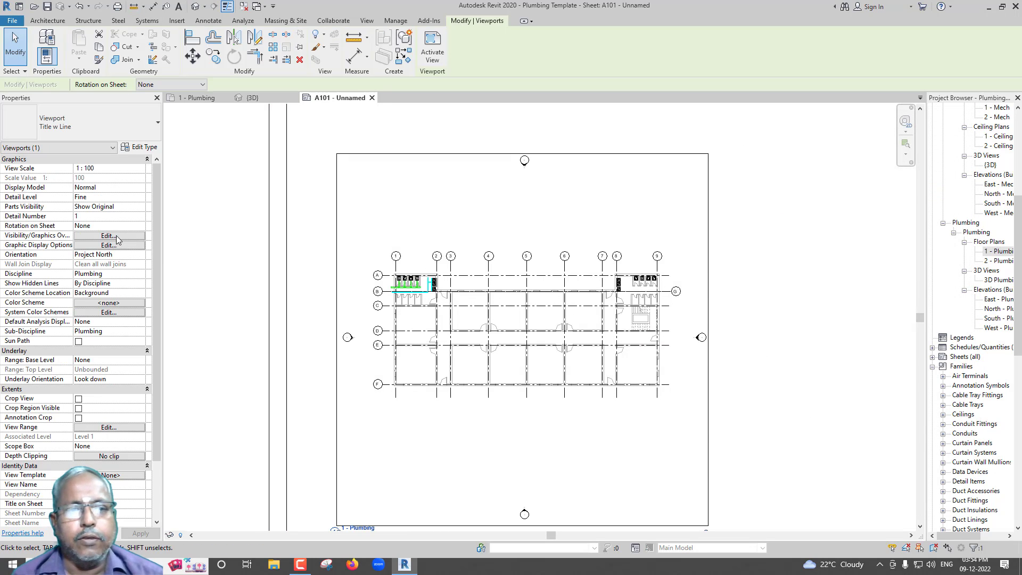
Step: Add the SP and WP filters to the 1 - Plumbing view, with SP hidden
{"action": "left_click", "coordinate": [108, 235]}
{"action": "left_click", "coordinate": [827, 136]}
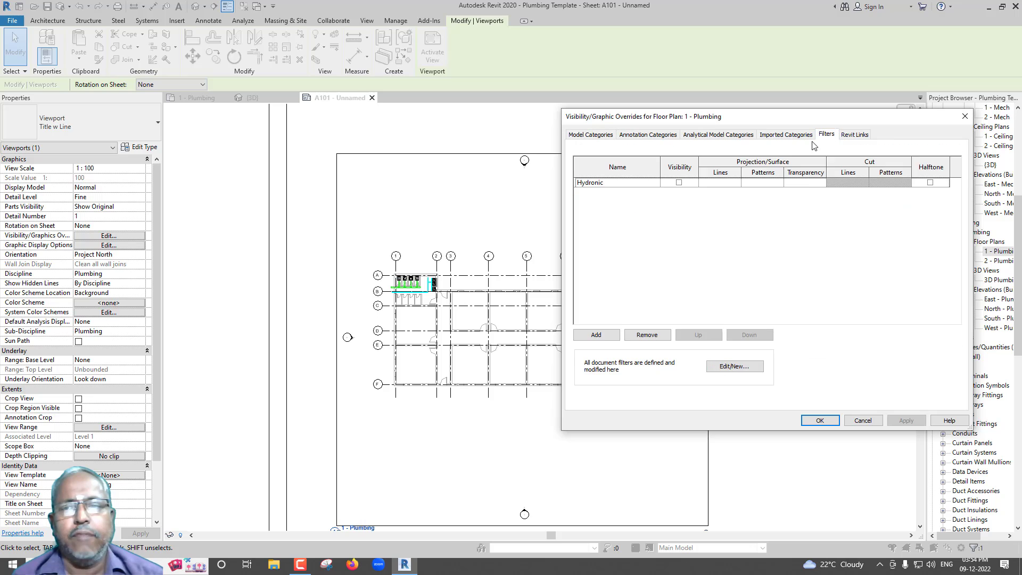
{"action": "left_click", "coordinate": [595, 334]}
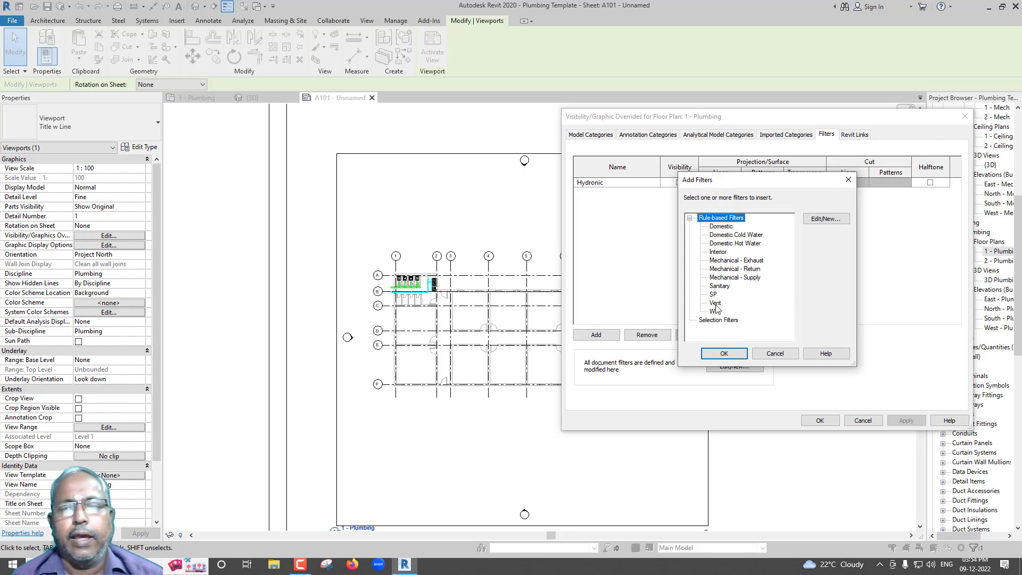
{"action": "left_click", "coordinate": [713, 295]}
{"action": "left_click", "coordinate": [714, 311], "text": "ctrl"}
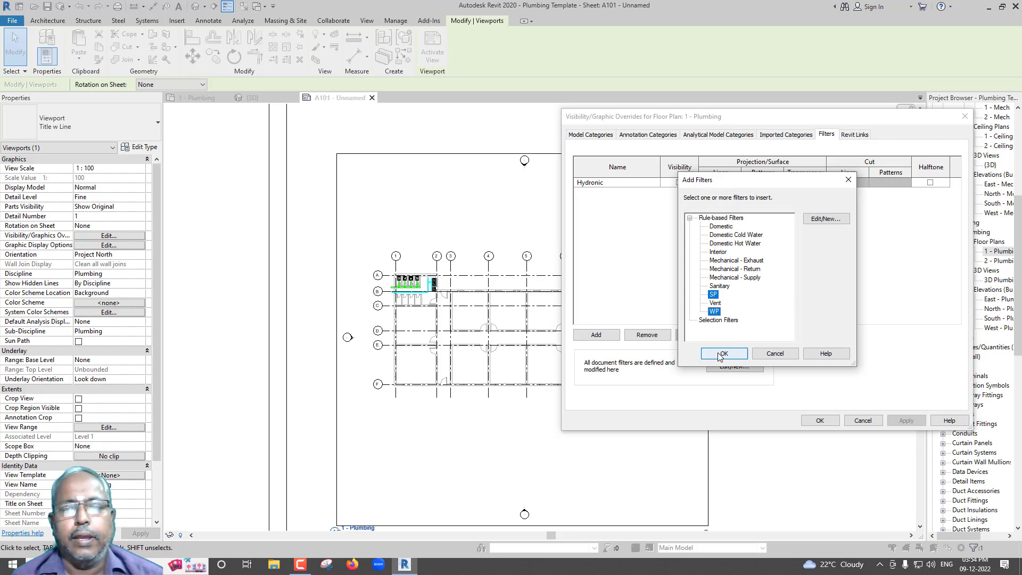
{"action": "left_click", "coordinate": [723, 352]}
{"action": "left_click", "coordinate": [679, 202]}
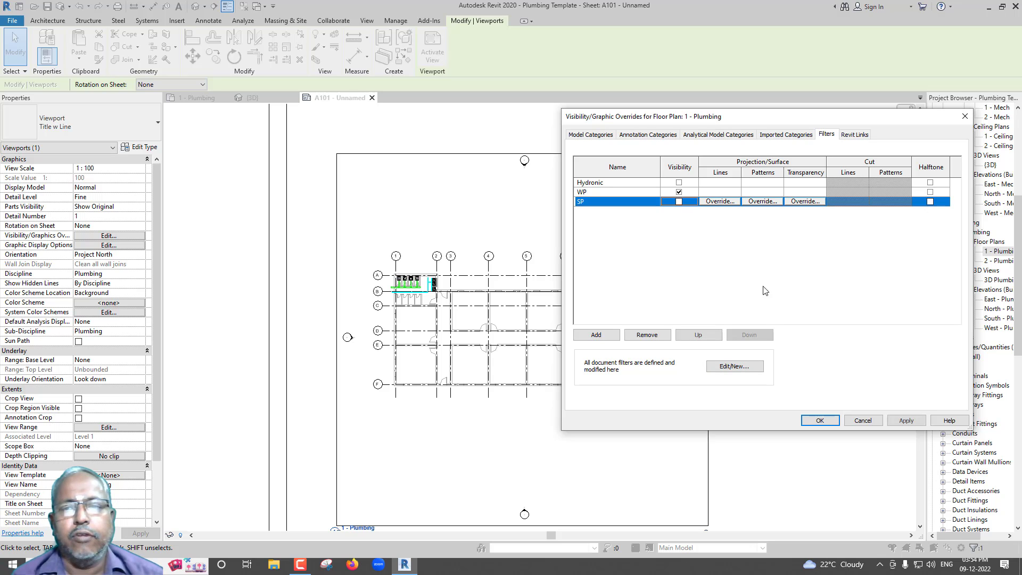
{"action": "left_click", "coordinate": [819, 421]}
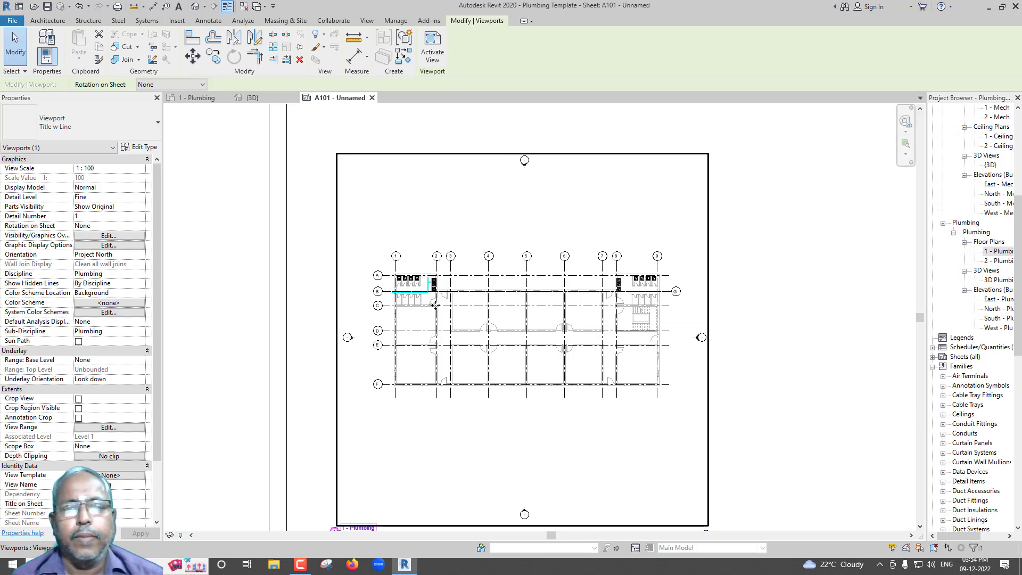
{"action": "middle_click_drag", "start_coordinate": [447, 313], "coordinate": [470, 307]}
{"action": "scroll", "coordinate": [368, 295], "scroll_direction": "up", "scroll_amount": 2}
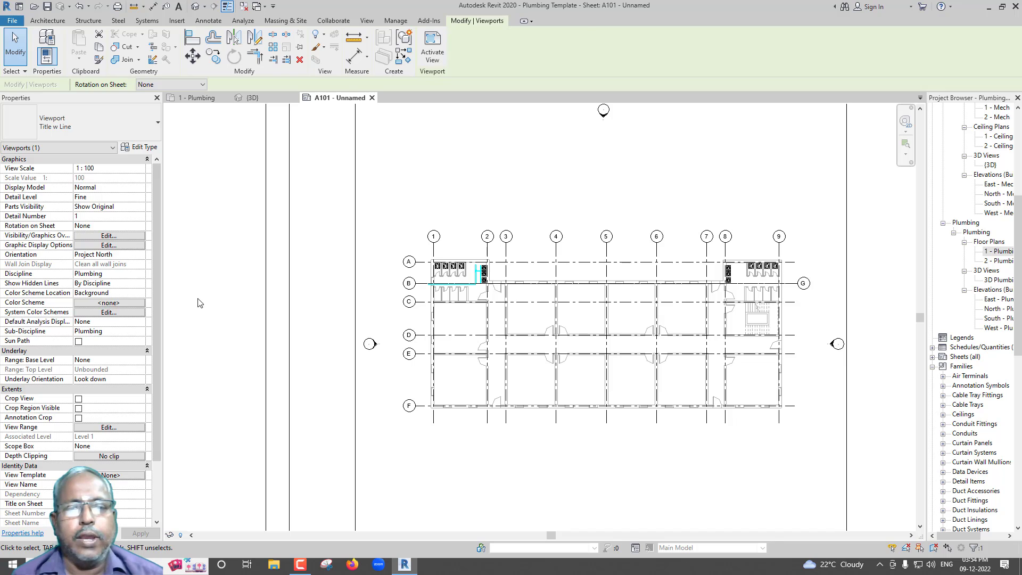
{"action": "left_click", "coordinate": [238, 292]}
{"action": "scroll", "coordinate": [293, 263], "scroll_direction": "down", "scroll_amount": 1}
{"action": "scroll", "coordinate": [290, 258], "scroll_direction": "down", "scroll_amount": 1}
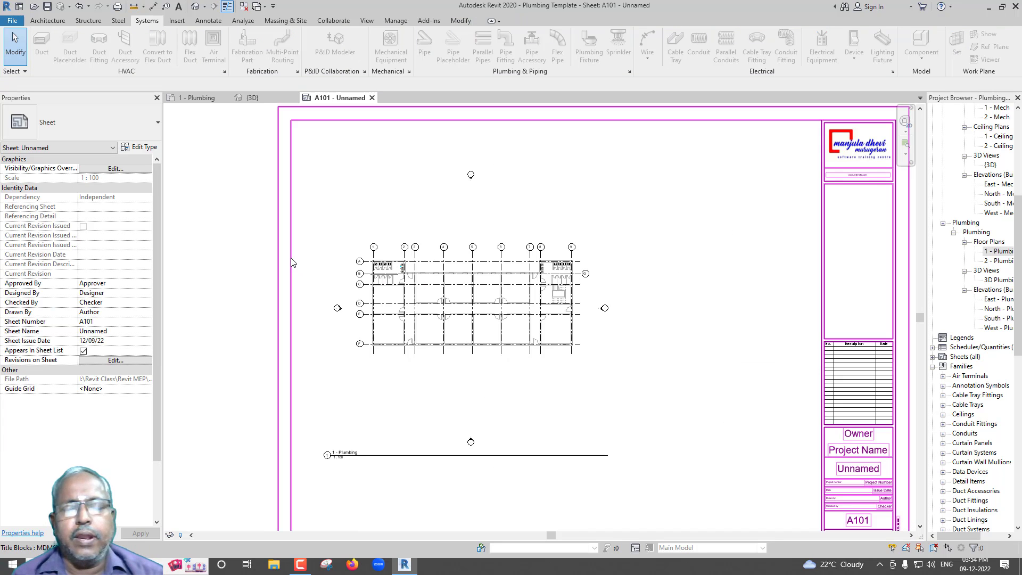
Step: Create sheet A102 with the MDMSTC titleblock; 1 - Plumbing can't be placed, being on A101
{"action": "left_click", "coordinate": [933, 357]}
{"action": "right_click", "coordinate": [956, 358]}
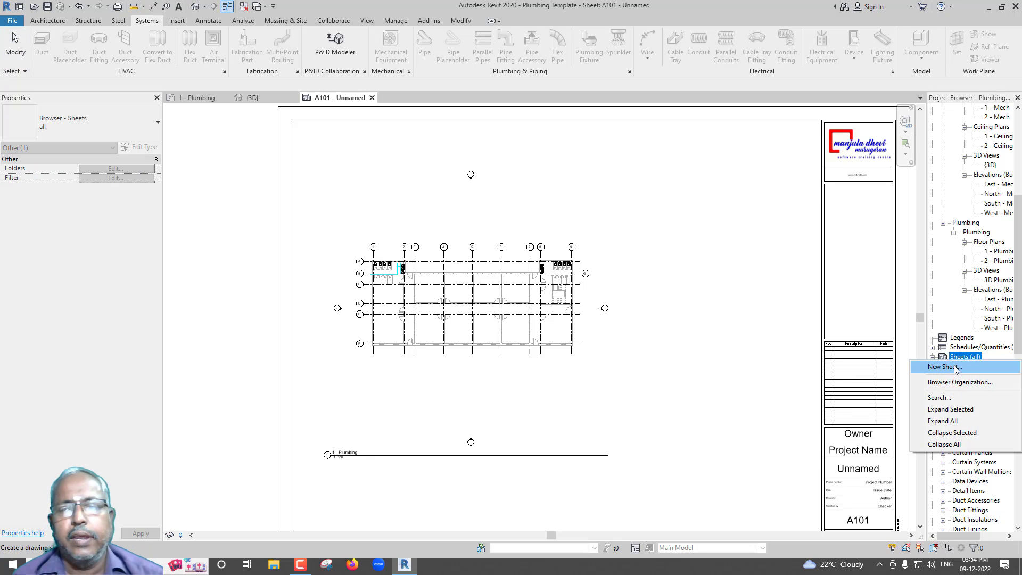
{"action": "left_click", "coordinate": [956, 368]}
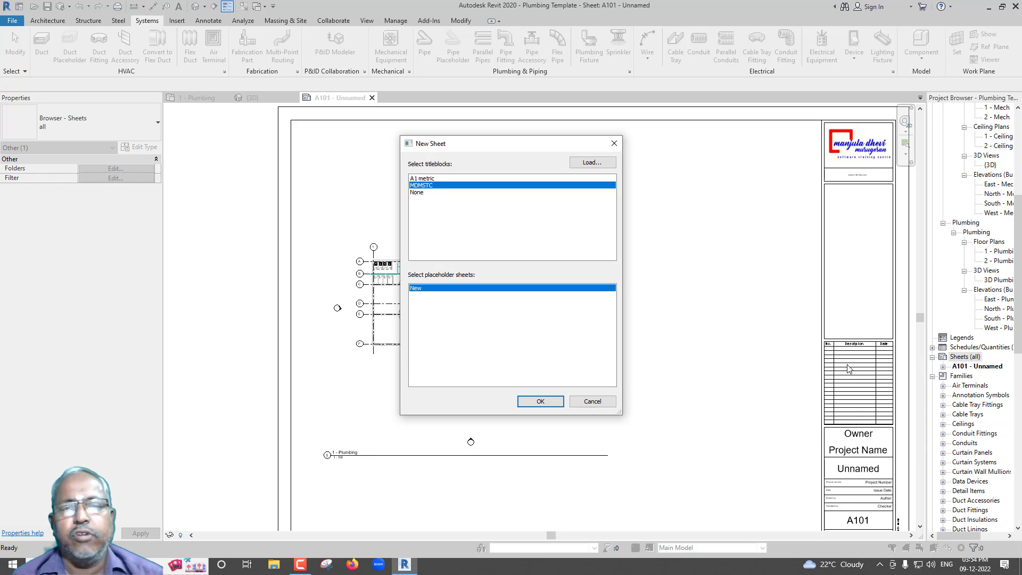
{"action": "left_click", "coordinate": [554, 402]}
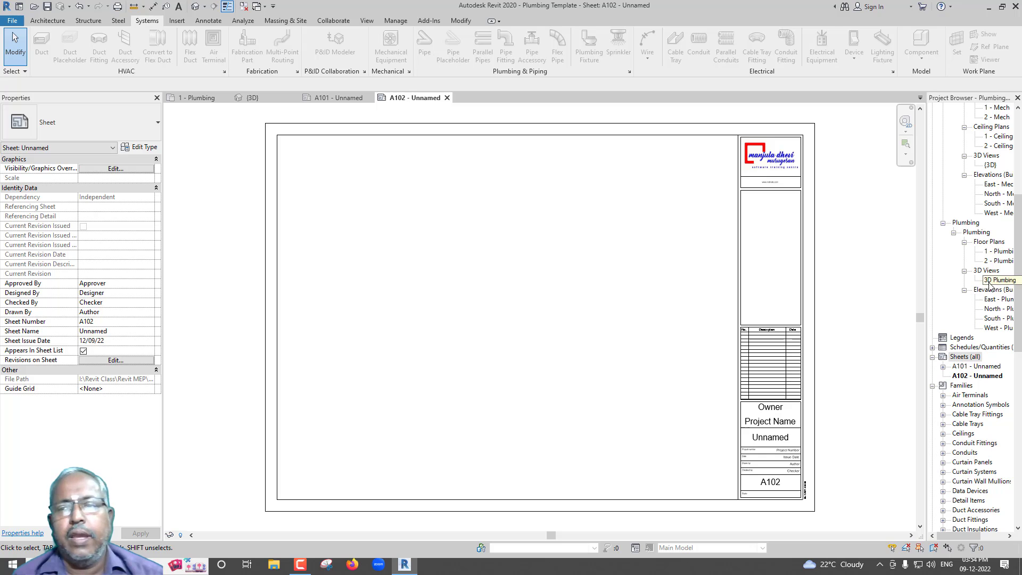
{"action": "left_click_drag", "start_coordinate": [997, 251], "coordinate": [515, 314]}
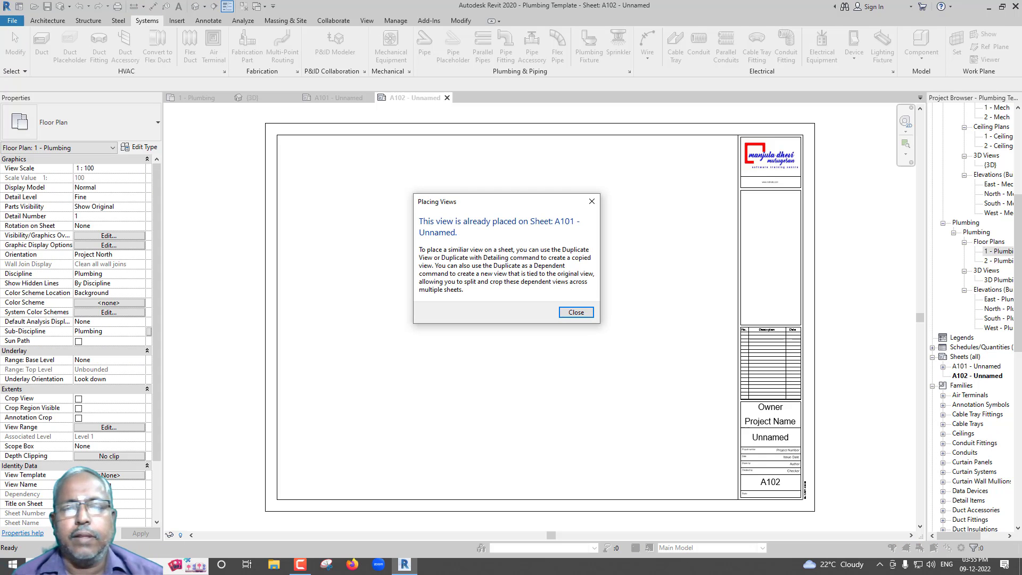
{"action": "left_click", "coordinate": [575, 312]}
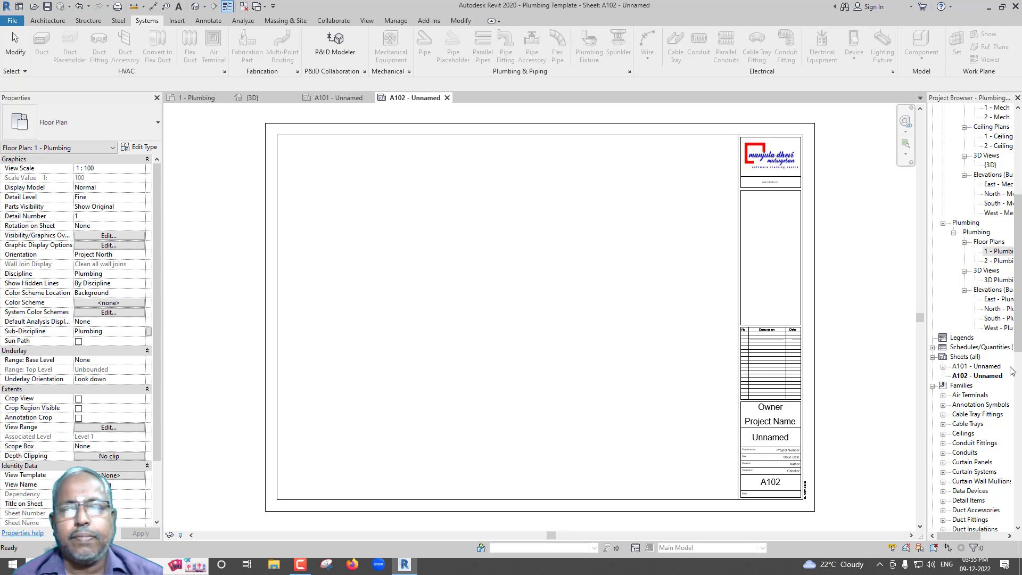
Step: Return to sheet A101 and zoom into the plumbing plan near grids 1–2 and A–B
{"action": "left_click", "coordinate": [349, 100]}
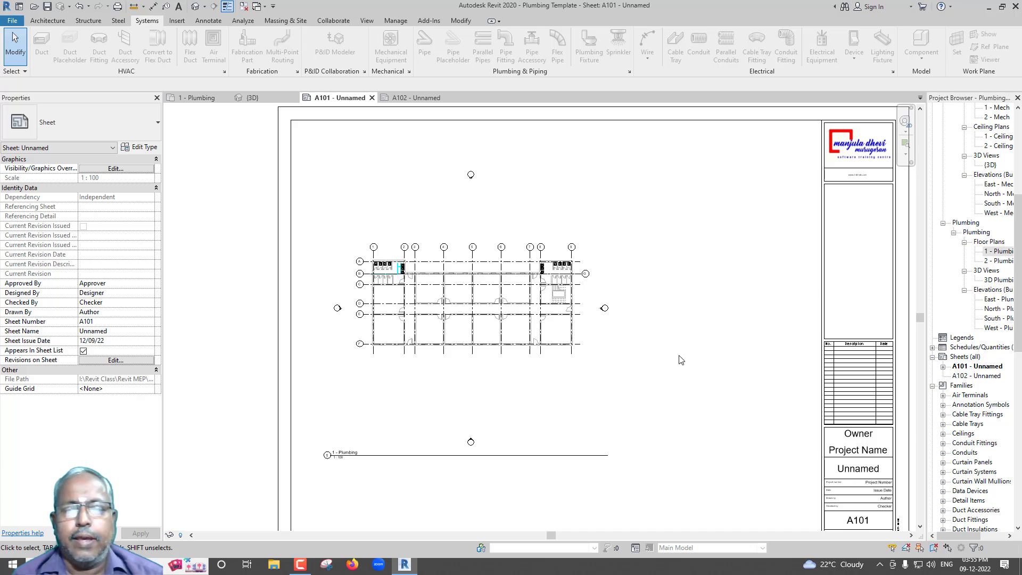
{"action": "middle_click_drag", "start_coordinate": [712, 365], "coordinate": [658, 352]}
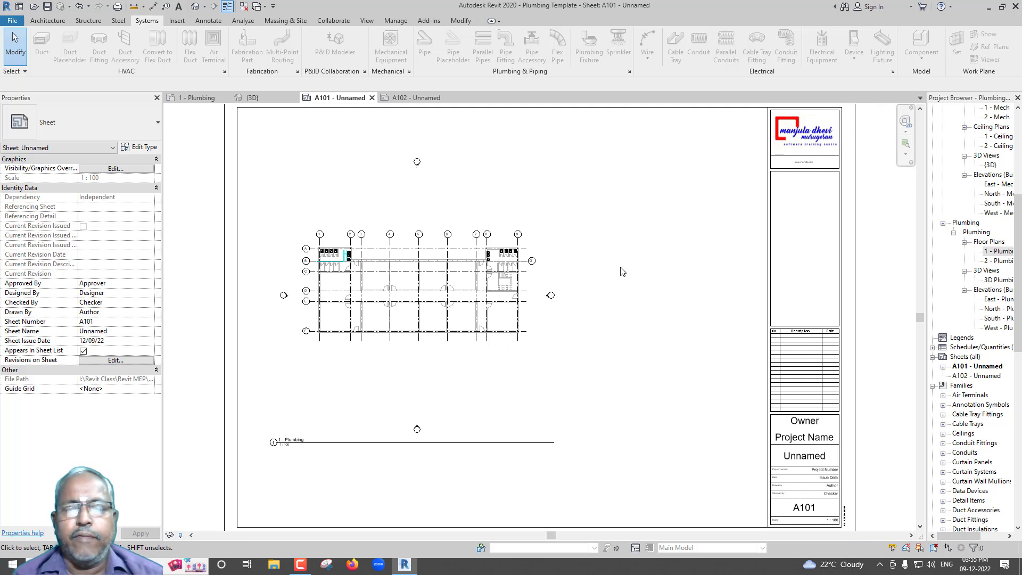
{"action": "scroll", "coordinate": [323, 264], "scroll_direction": "up", "scroll_amount": 2}
{"action": "scroll", "coordinate": [323, 264], "scroll_direction": "up", "scroll_amount": 2}
{"action": "scroll", "coordinate": [340, 266], "scroll_direction": "up", "scroll_amount": 2}
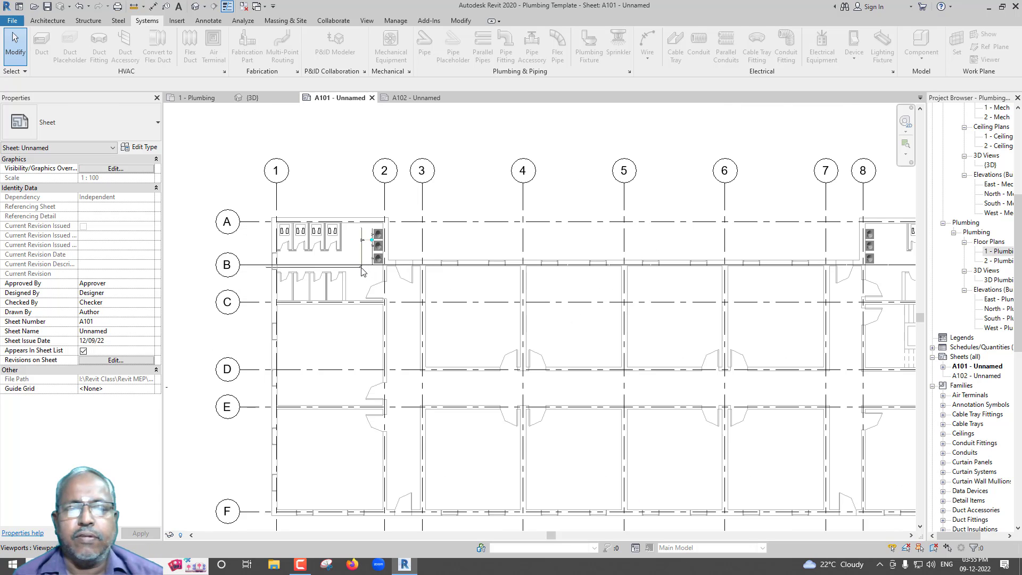
{"action": "left_click", "coordinate": [359, 274]}
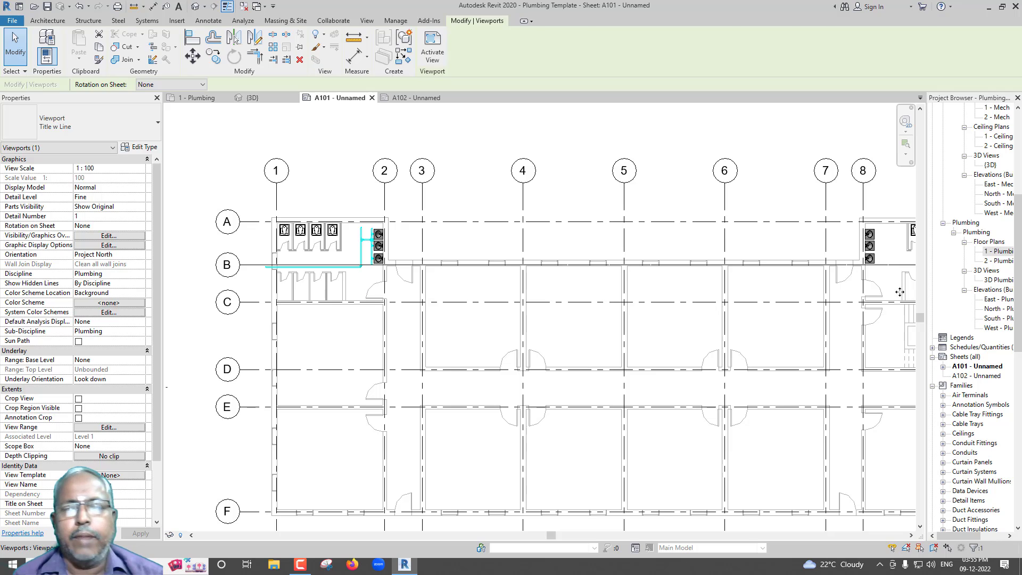
{"action": "key", "text": "Escape"}
{"action": "left_click", "coordinate": [993, 252]}
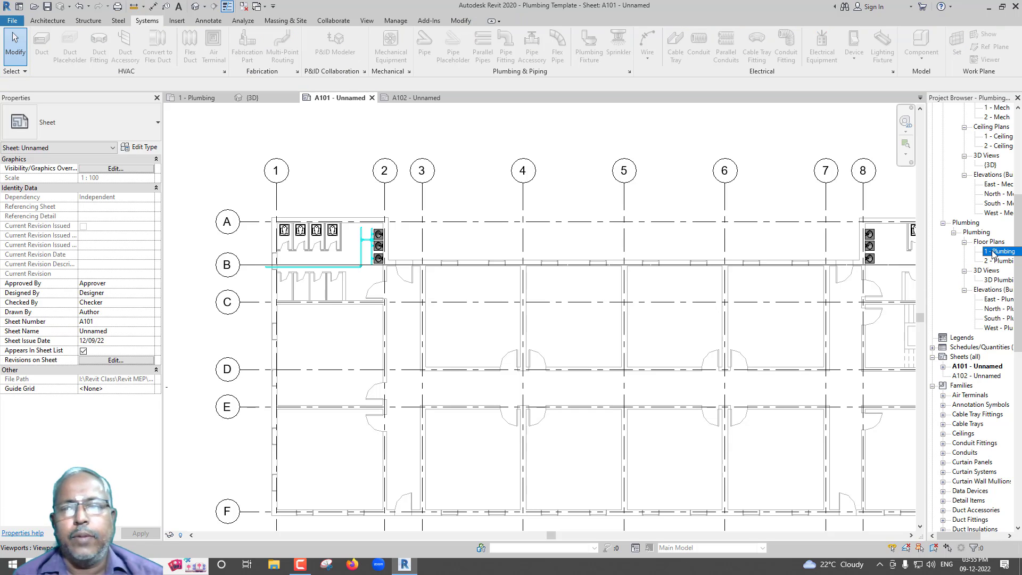
Step: Duplicate 1 - Plumbing with detailing and rename the original to '1 - Plumbing - WP'
{"action": "right_click", "coordinate": [994, 254]}
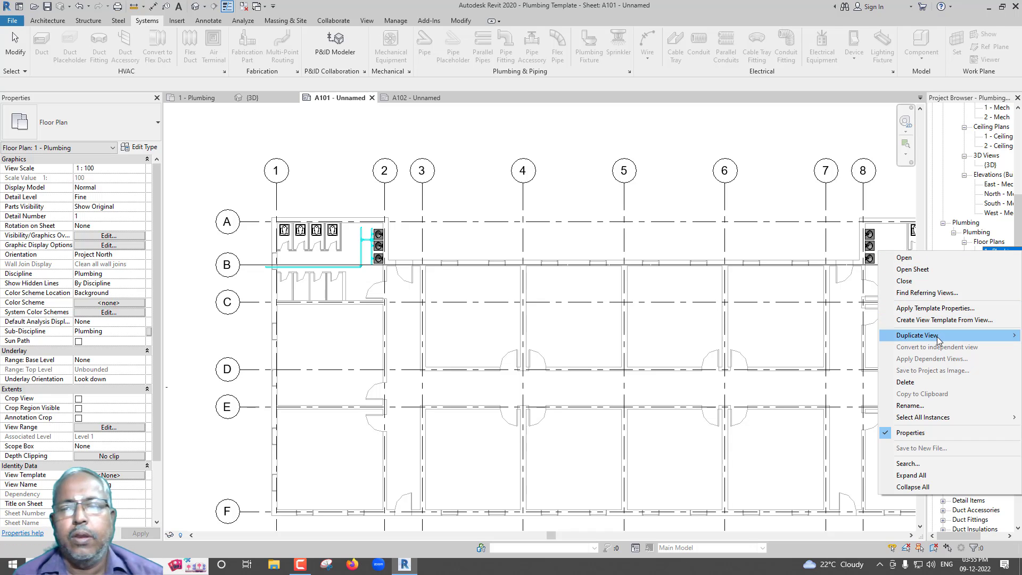
{"action": "mouse_move", "coordinate": [918, 335]}
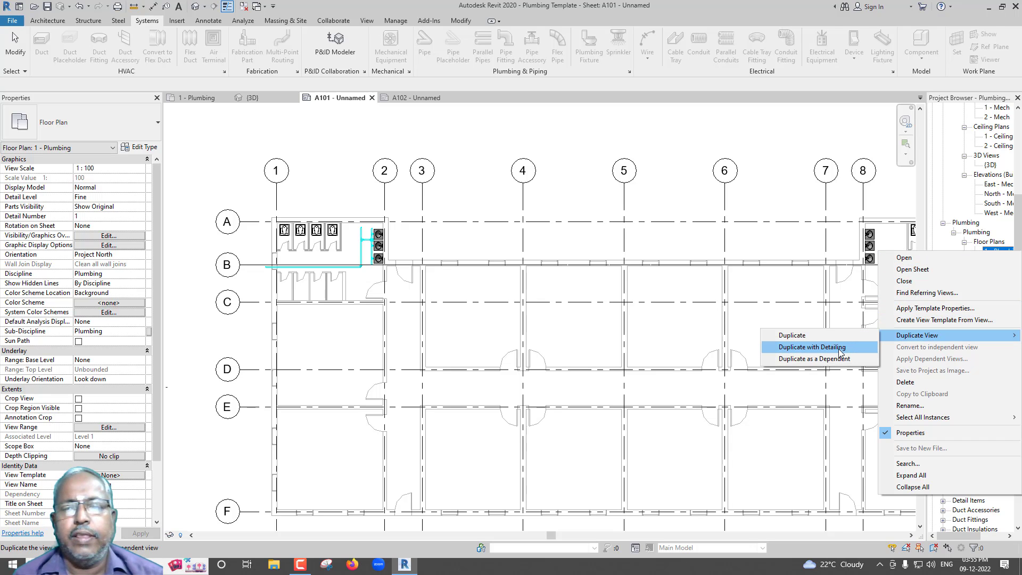
{"action": "left_click", "coordinate": [840, 353]}
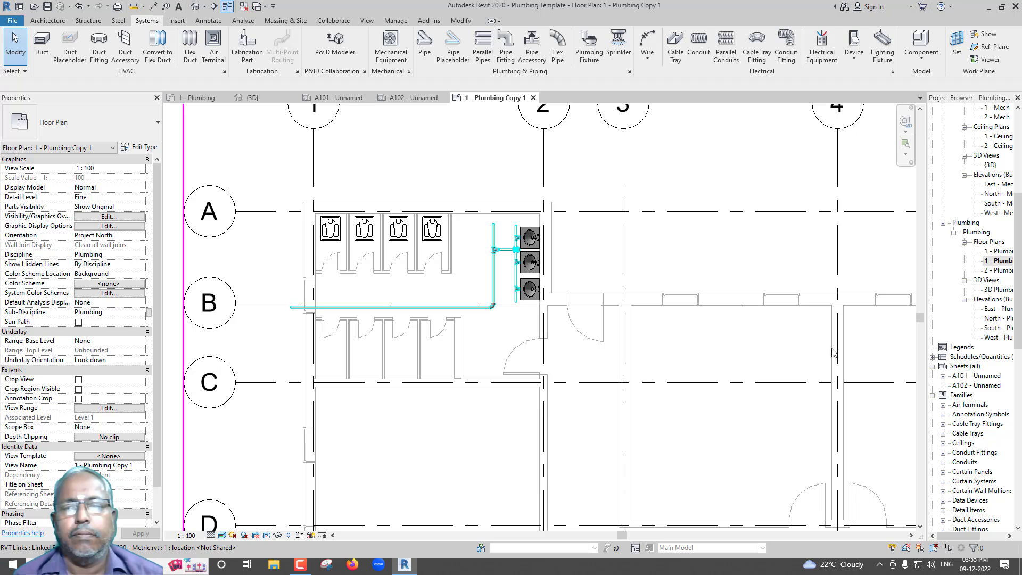
{"action": "left_click", "coordinate": [1000, 252]}
{"action": "right_click", "coordinate": [1000, 252]}
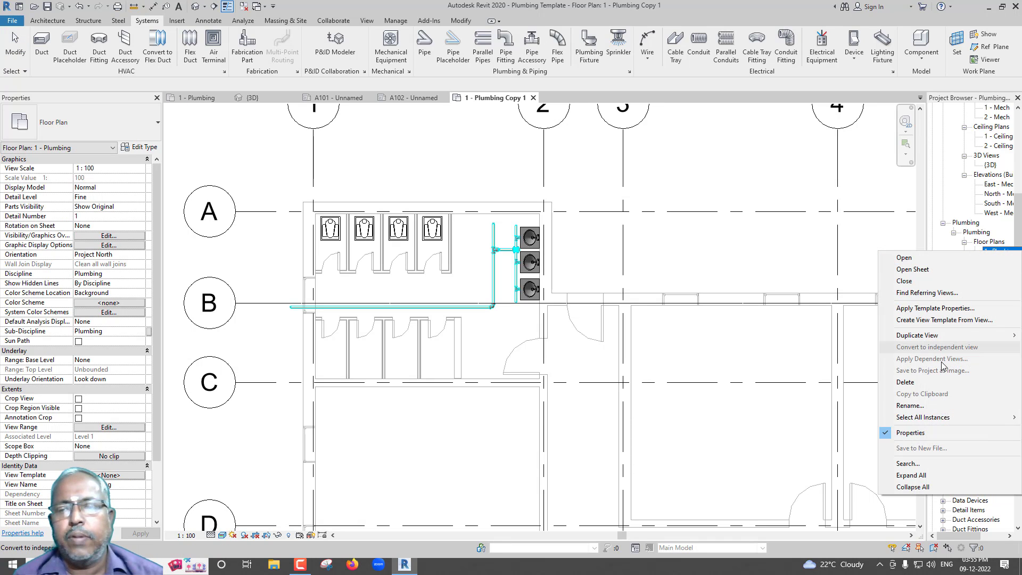
{"action": "left_click", "coordinate": [911, 406]}
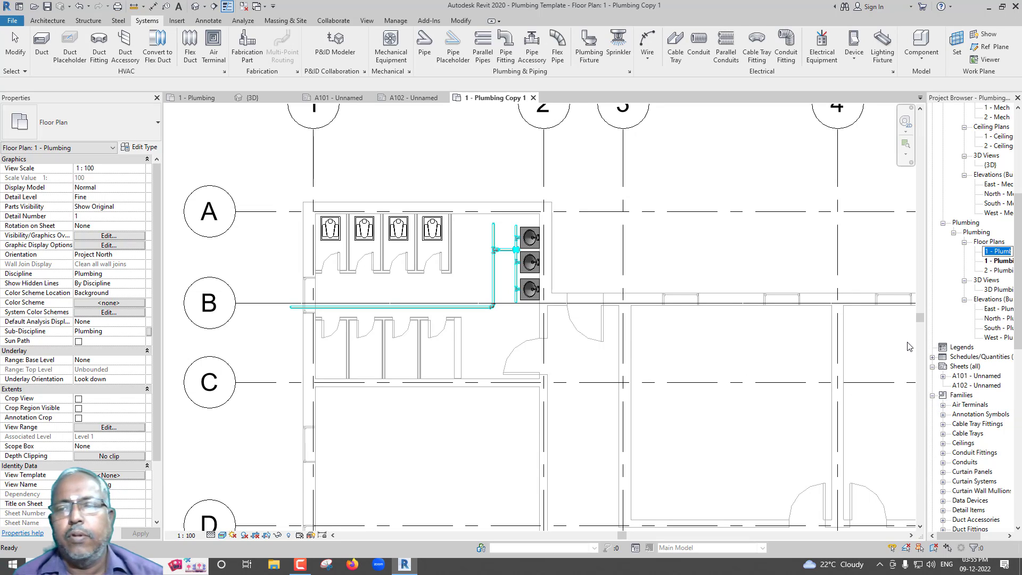
{"action": "left_click_drag", "start_coordinate": [926, 345], "coordinate": [835, 345]}
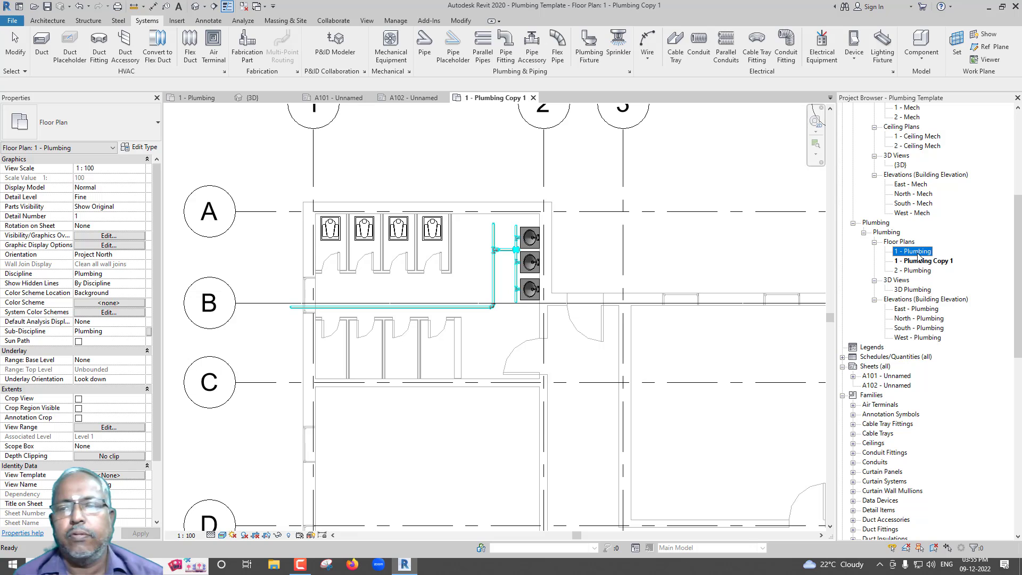
{"action": "right_click", "coordinate": [919, 256]}
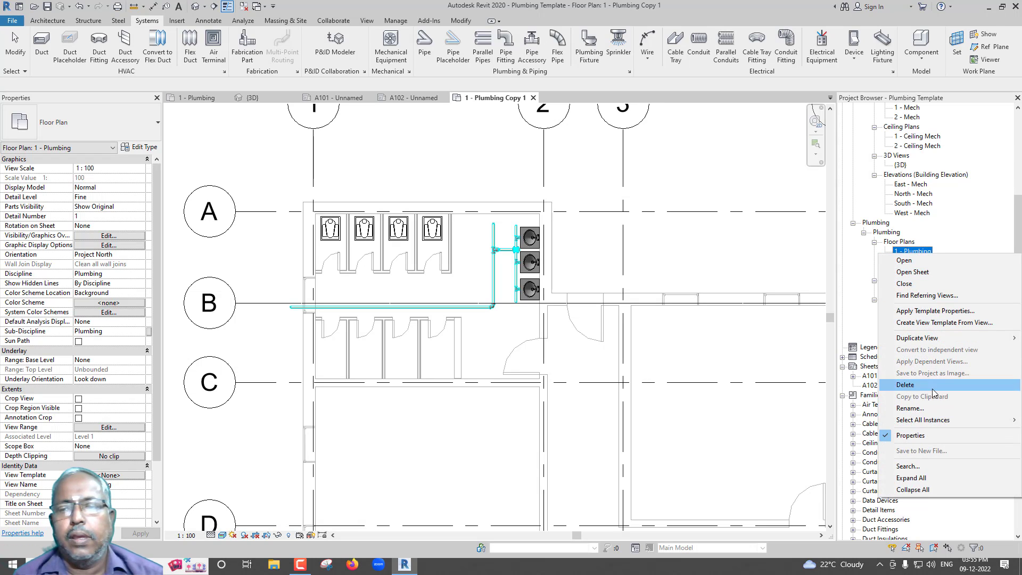
{"action": "left_click", "coordinate": [933, 411]}
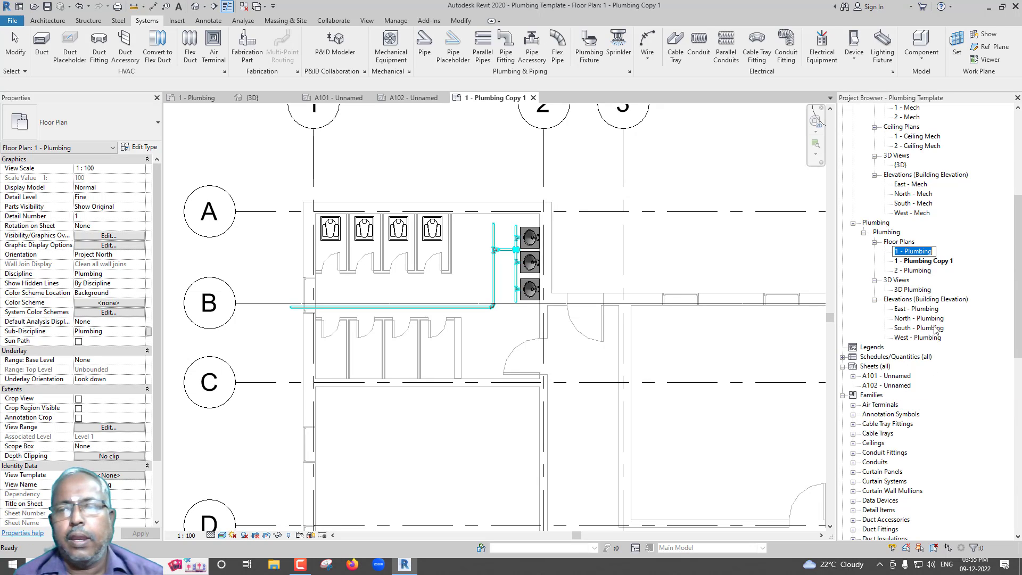
{"action": "left_click", "coordinate": [933, 254]}
{"action": "type", "text": "-"}
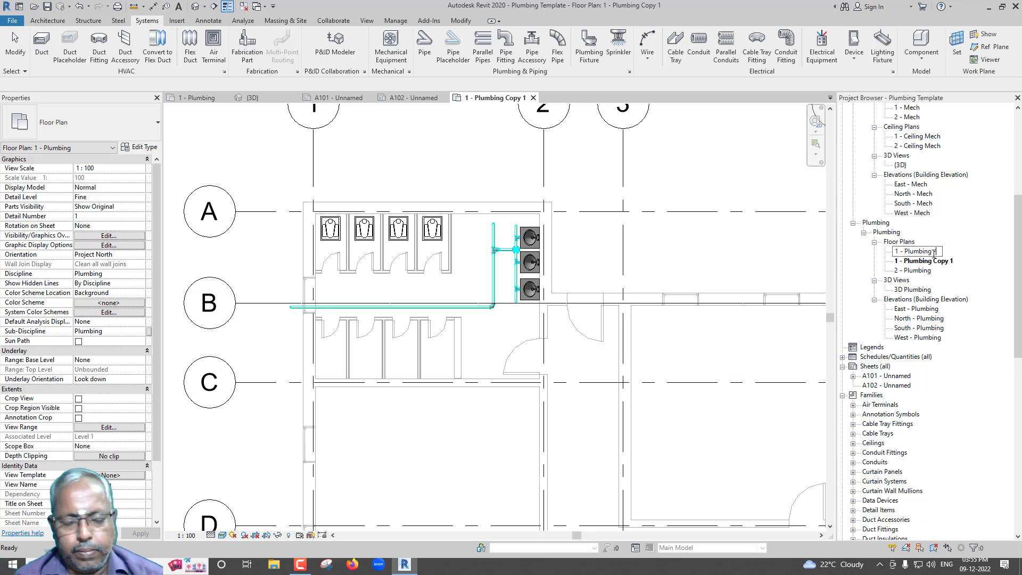
{"action": "type", "text": " WP"}
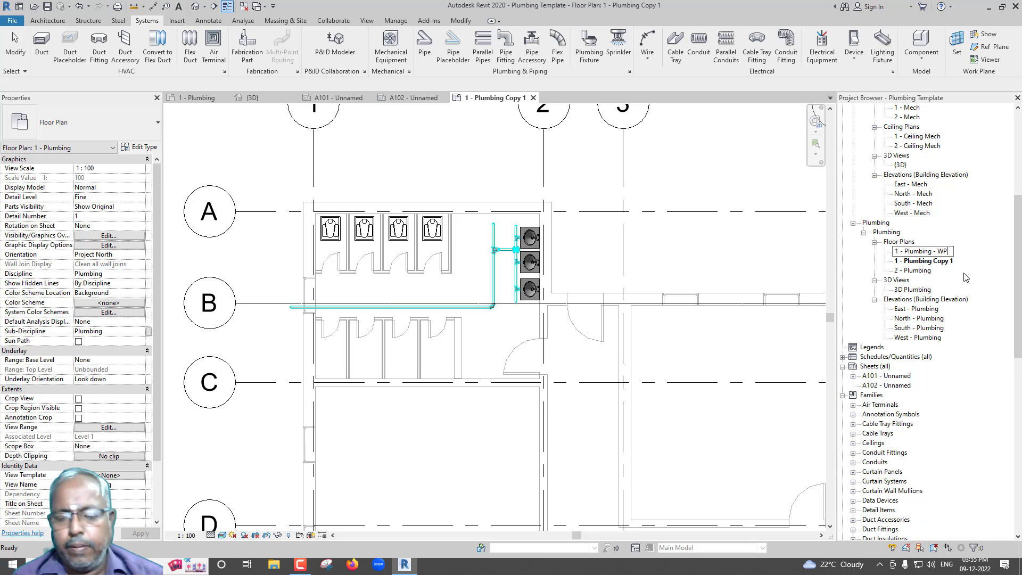
{"action": "key", "text": "Return"}
Step: Rename 1 - Plumbing Copy 1 to '1 - Plumbing - SP'
{"action": "left_click", "coordinate": [932, 260]}
{"action": "right_click", "coordinate": [932, 264]}
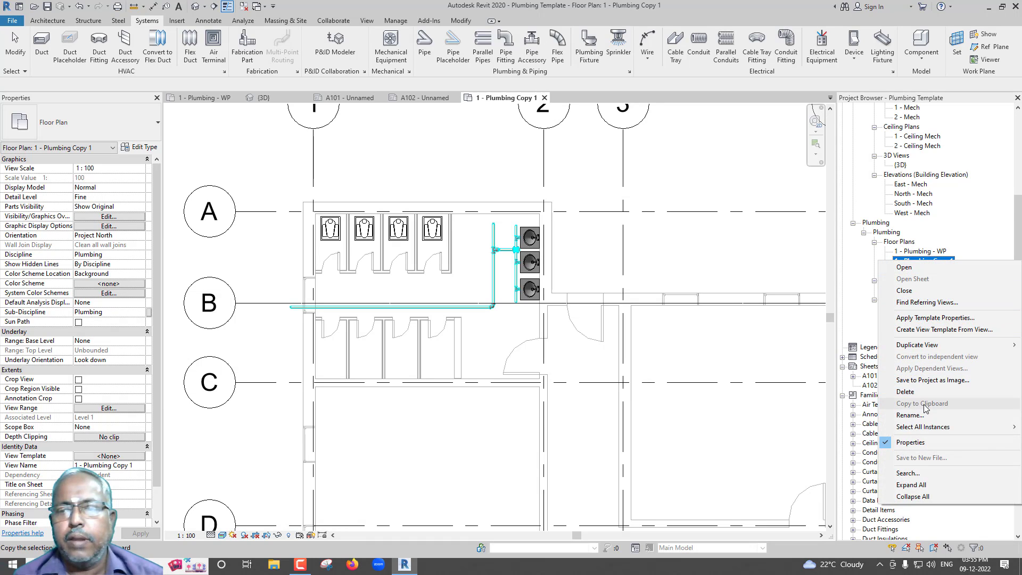
{"action": "left_click", "coordinate": [922, 416]}
{"action": "left_click", "coordinate": [954, 260]}
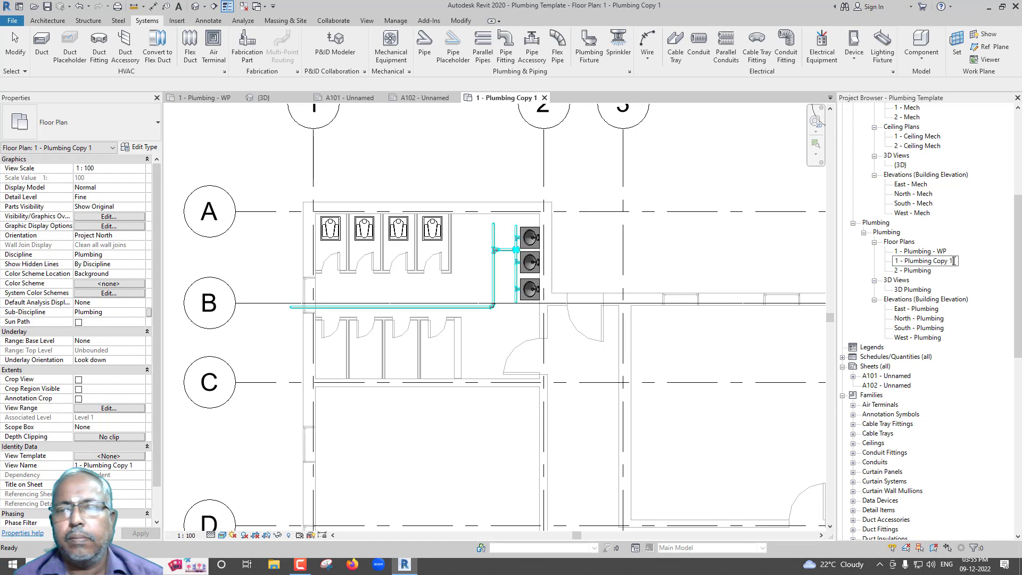
{"action": "key", "text": "BackSpace"}
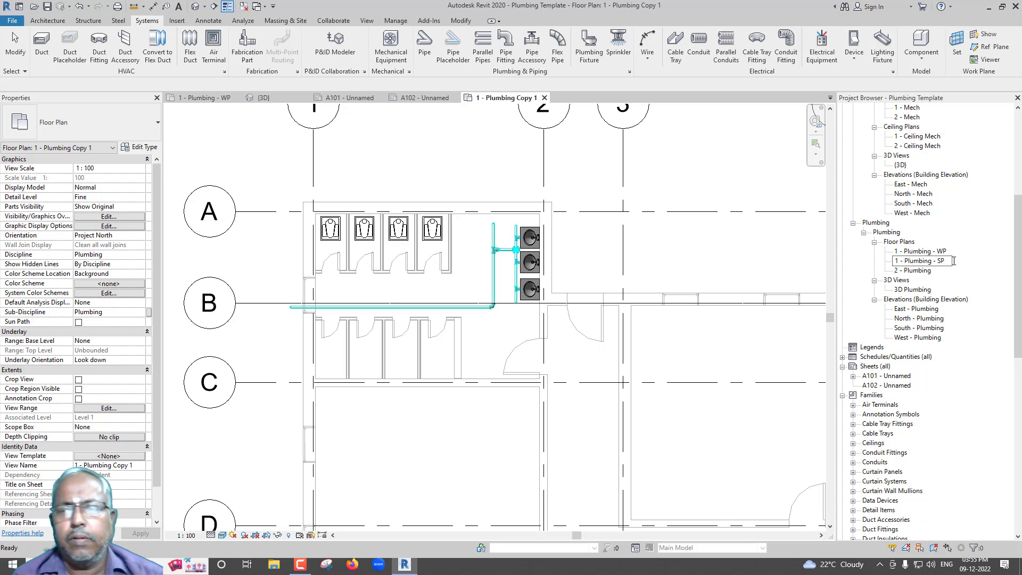
{"action": "key", "text": "Return"}
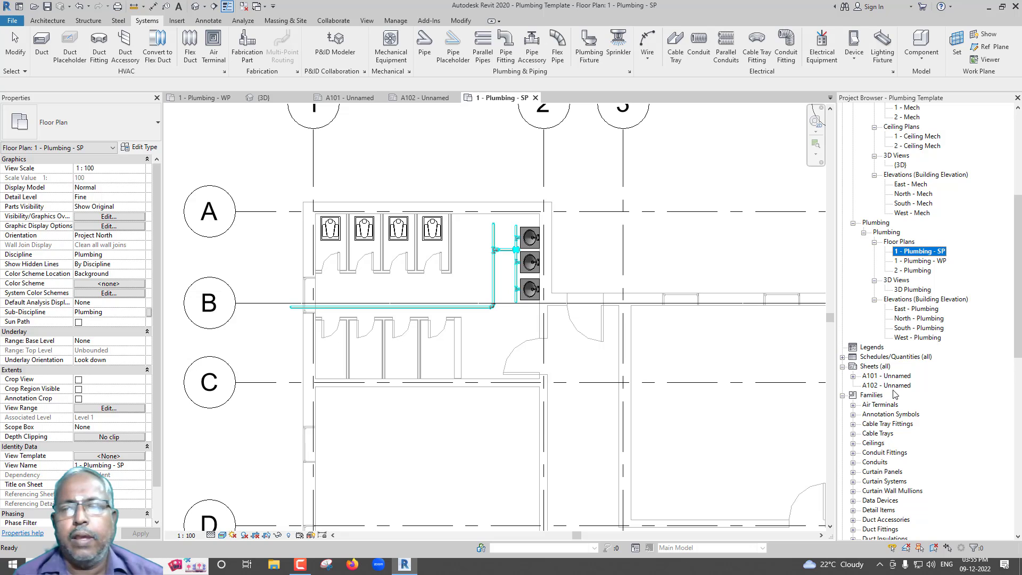
Step: Place the 1 - Plumbing - SP floor plan on sheet A102
{"action": "left_click", "coordinate": [892, 385]}
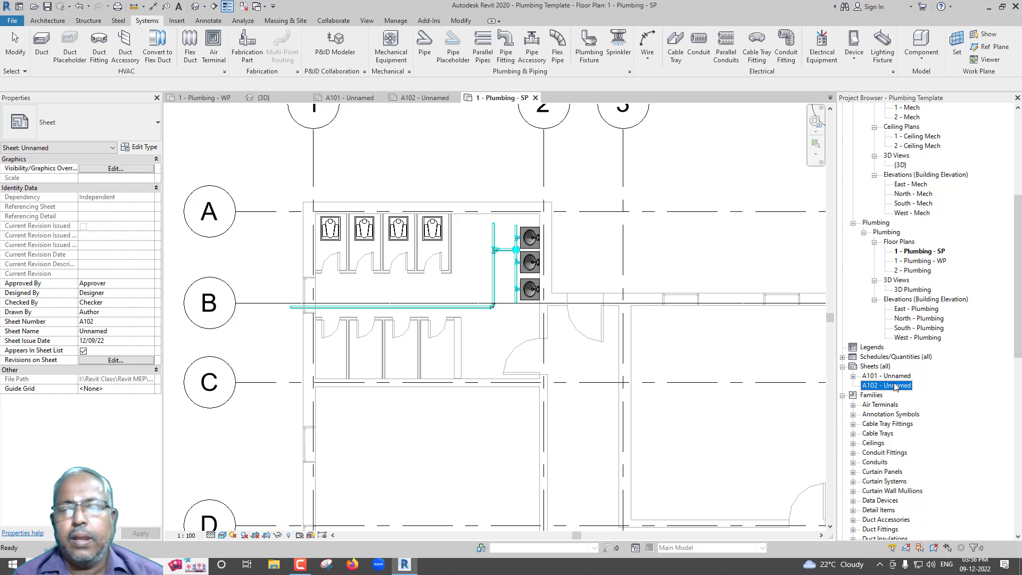
{"action": "left_click", "coordinate": [899, 378]}
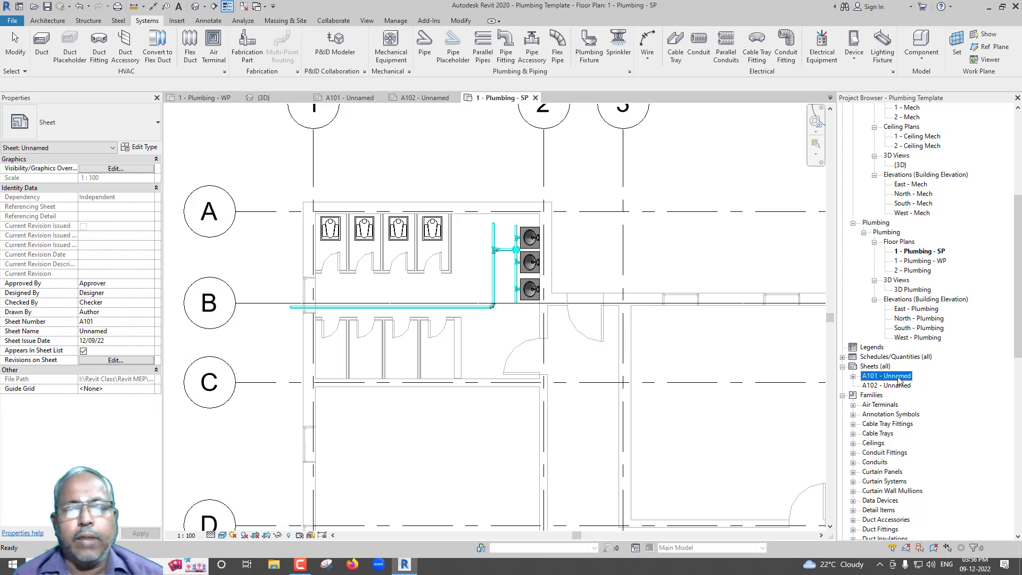
{"action": "left_click", "coordinate": [355, 99]}
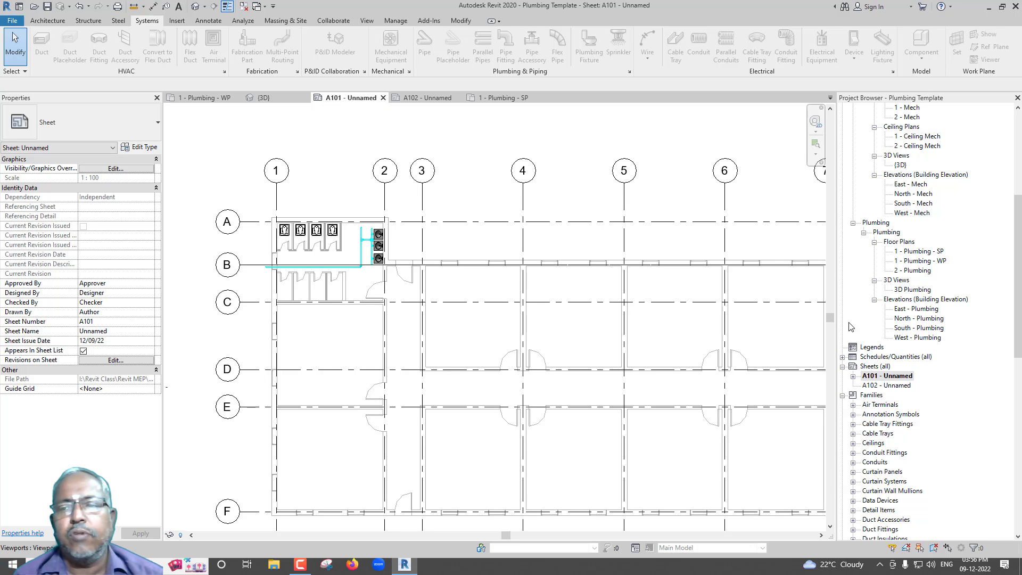
{"action": "left_click", "coordinate": [424, 98]}
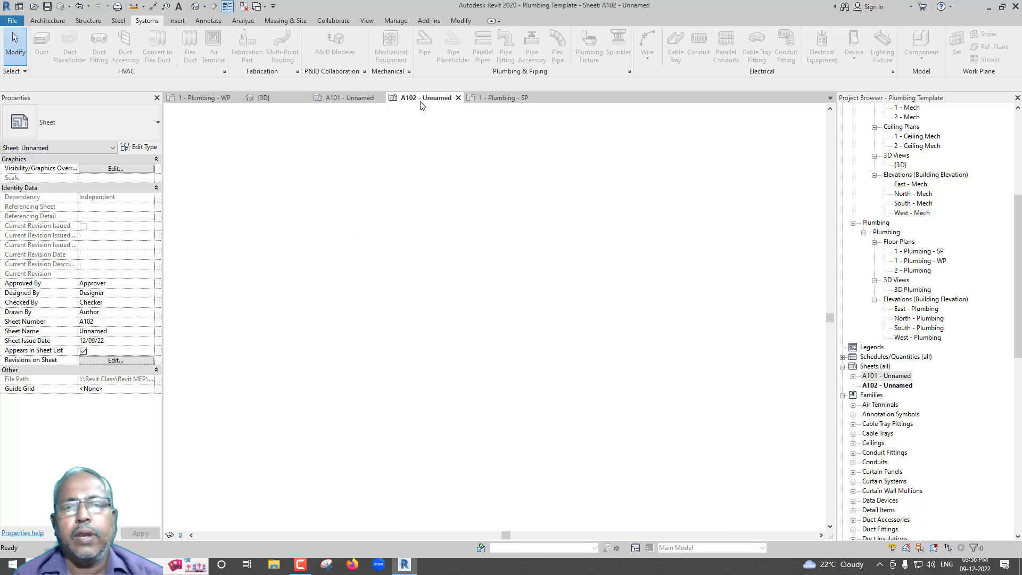
{"action": "left_click_drag", "start_coordinate": [939, 252], "coordinate": [892, 267]}
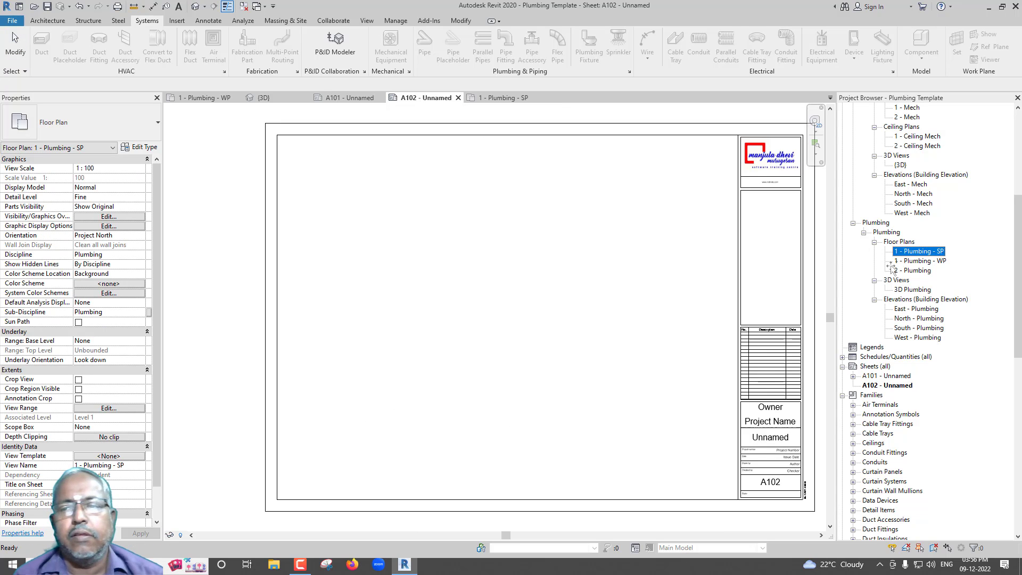
{"action": "left_click", "coordinate": [467, 304]}
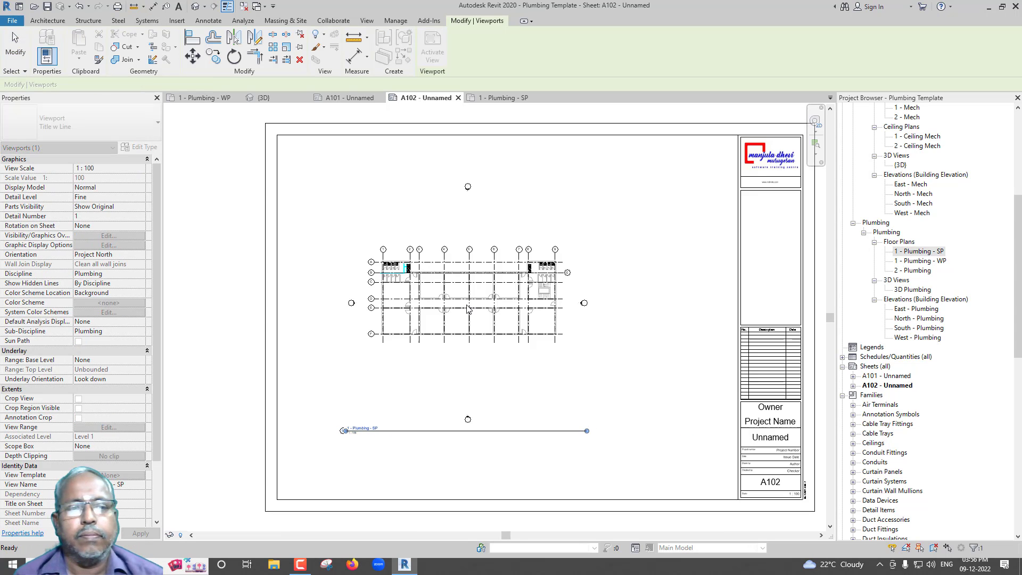
{"action": "left_click", "coordinate": [334, 299]}
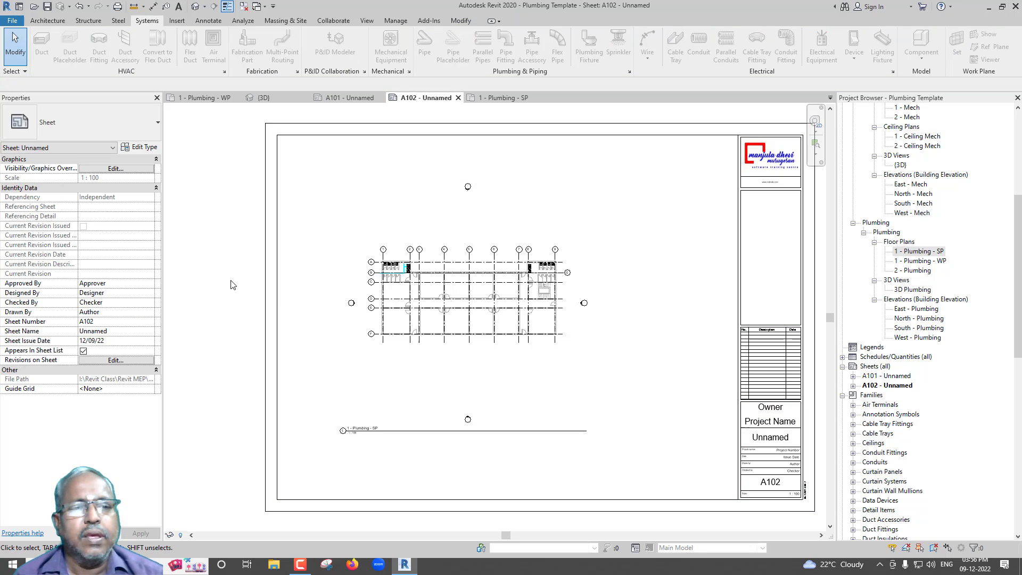
{"action": "left_click", "coordinate": [284, 331]}
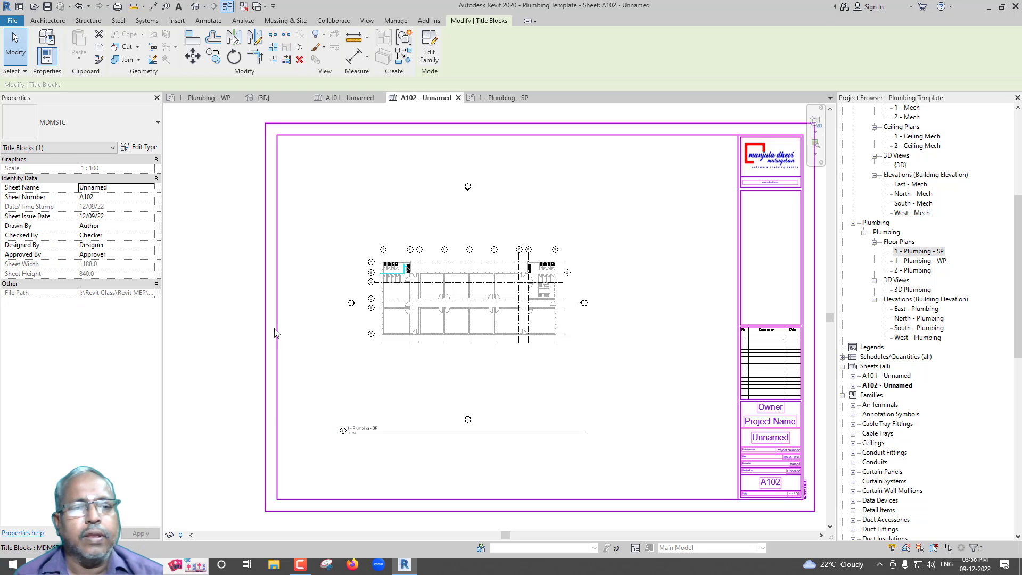
{"action": "left_click", "coordinate": [299, 346]}
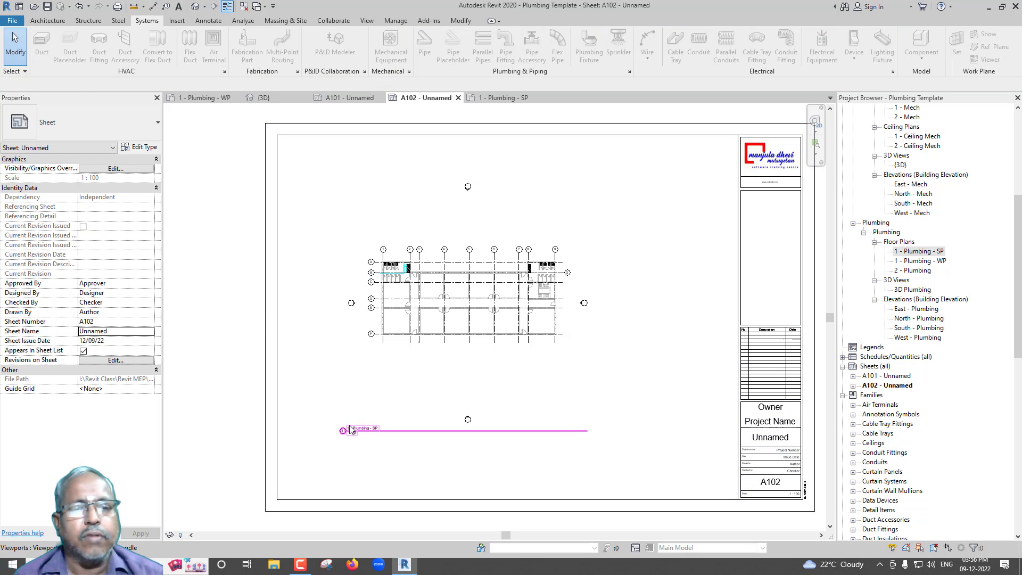
Step: Filter the SP plan viewport to hide WP piping, keeping SP visible
{"action": "left_click", "coordinate": [353, 368]}
{"action": "left_click", "coordinate": [138, 236]}
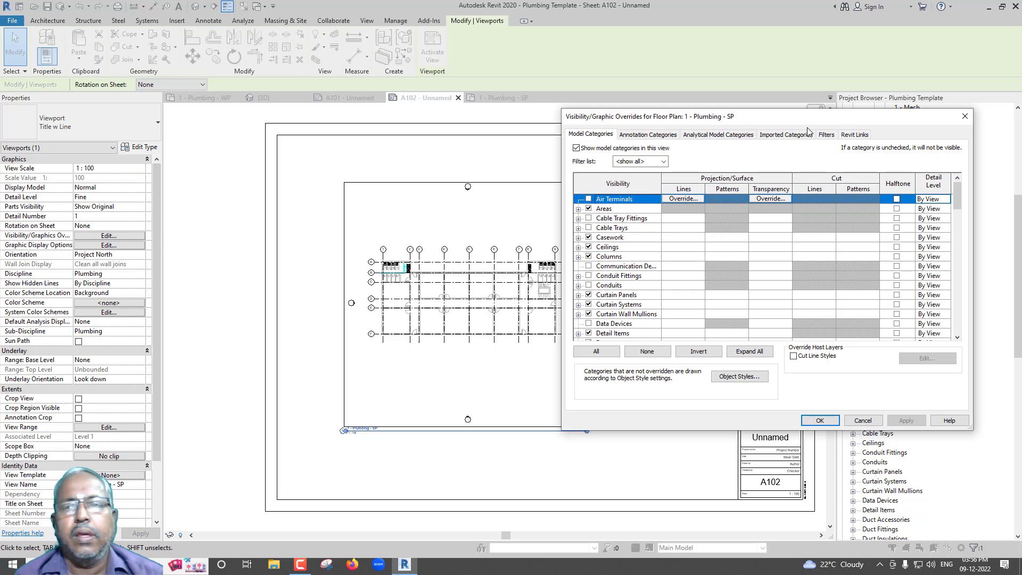
{"action": "left_click", "coordinate": [828, 135]}
{"action": "left_click", "coordinate": [679, 203]}
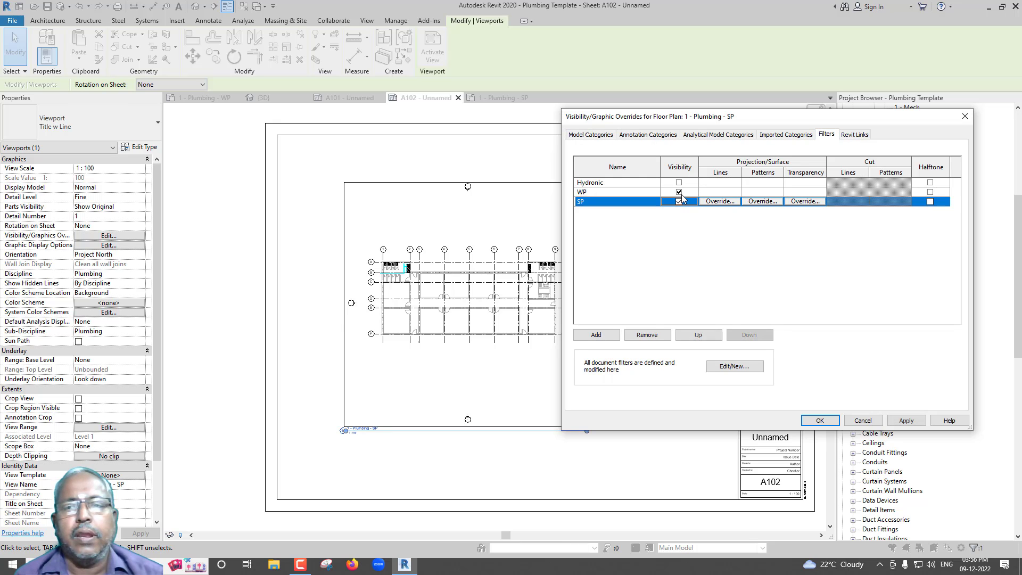
{"action": "left_click", "coordinate": [836, 420]}
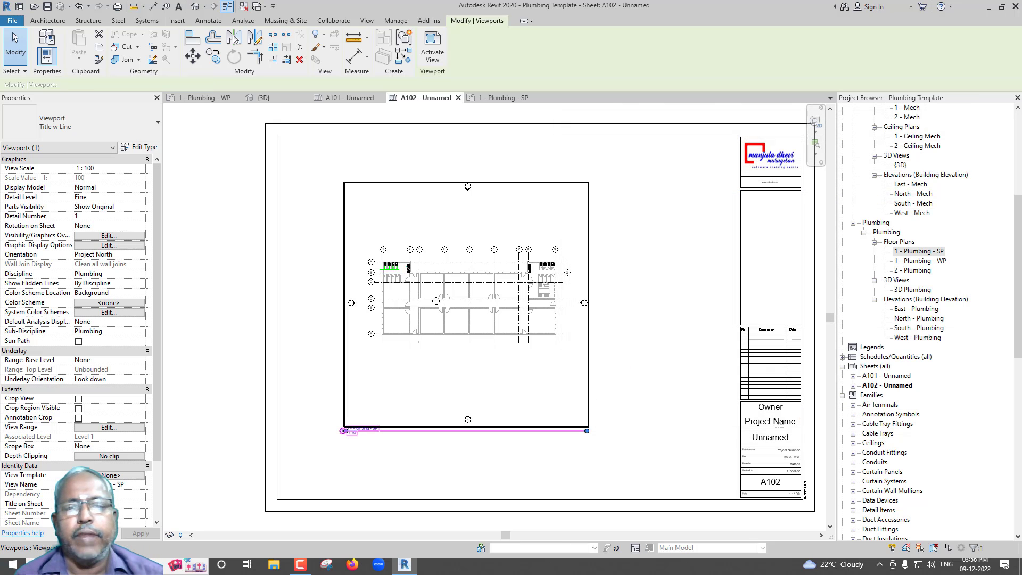
{"action": "scroll", "coordinate": [401, 250], "scroll_direction": "up", "scroll_amount": 2}
{"action": "scroll", "coordinate": [401, 246], "scroll_direction": "up", "scroll_amount": 2}
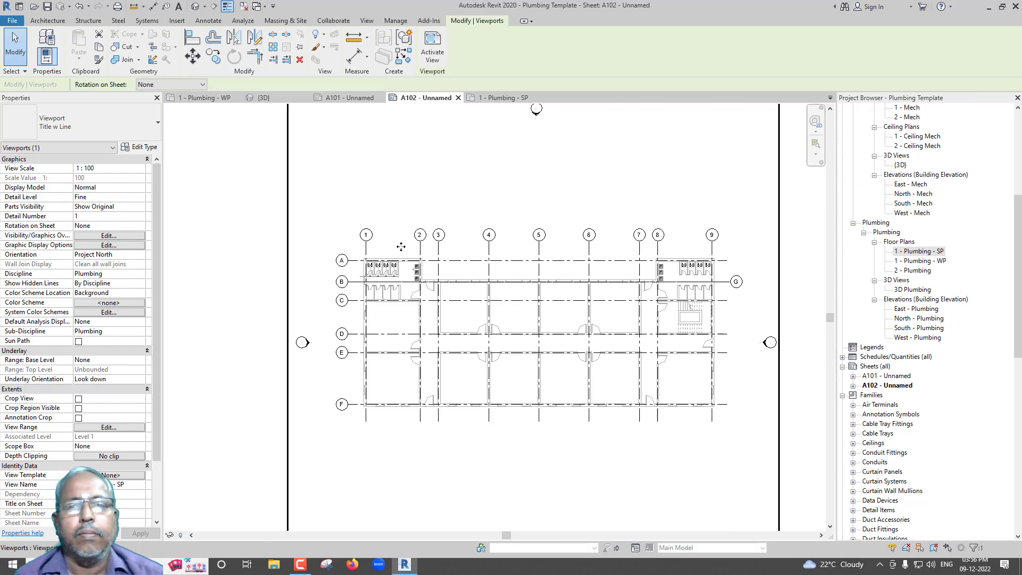
Step: Switch between sheets A101 and A102 to compare their plumbing plans
{"action": "left_click", "coordinate": [351, 98]}
{"action": "left_click", "coordinate": [421, 99]}
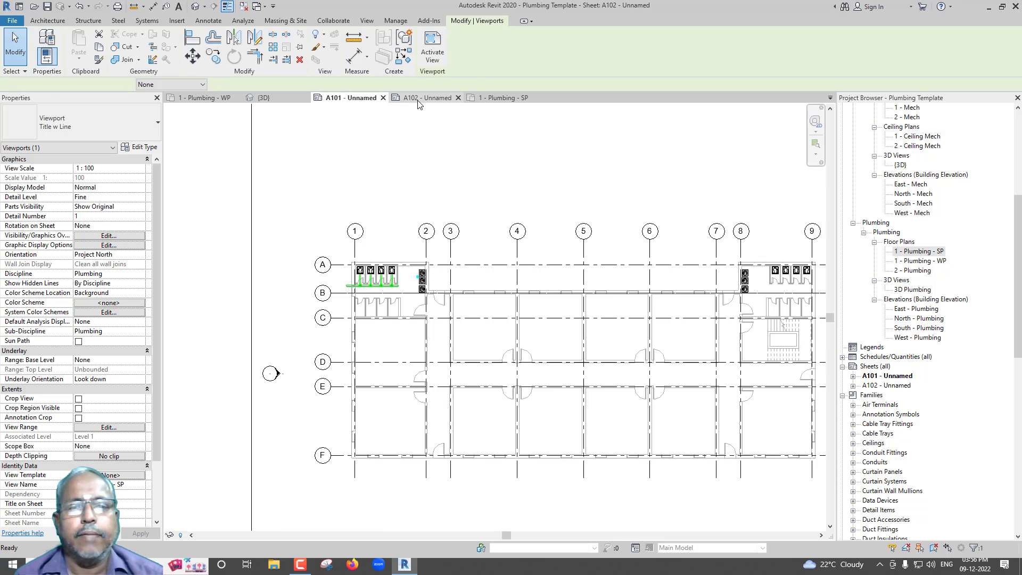
{"action": "scroll", "coordinate": [390, 275], "scroll_direction": "up", "scroll_amount": 2}
{"action": "scroll", "coordinate": [390, 274], "scroll_direction": "up", "scroll_amount": 2}
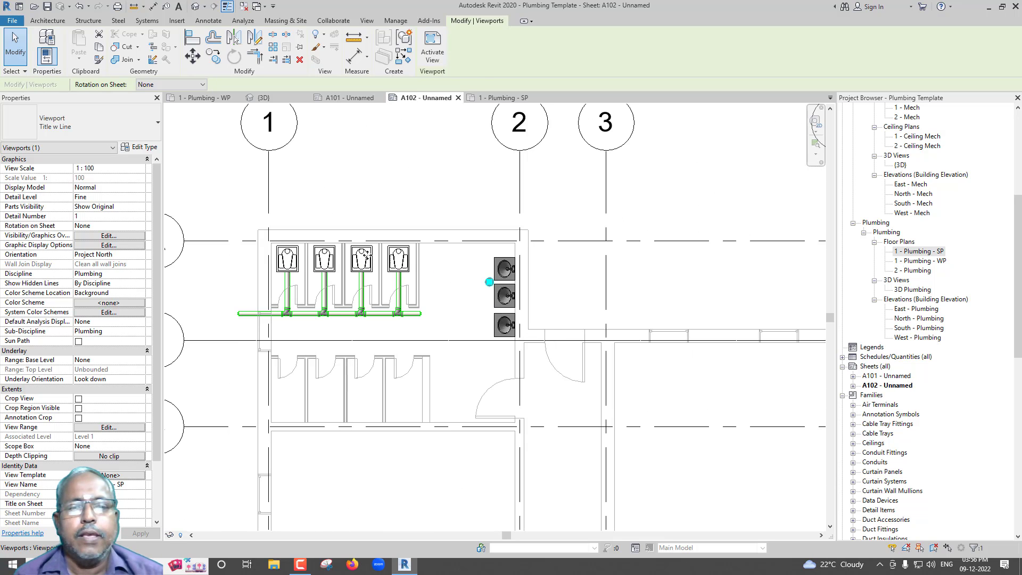
{"action": "left_click", "coordinate": [351, 98]}
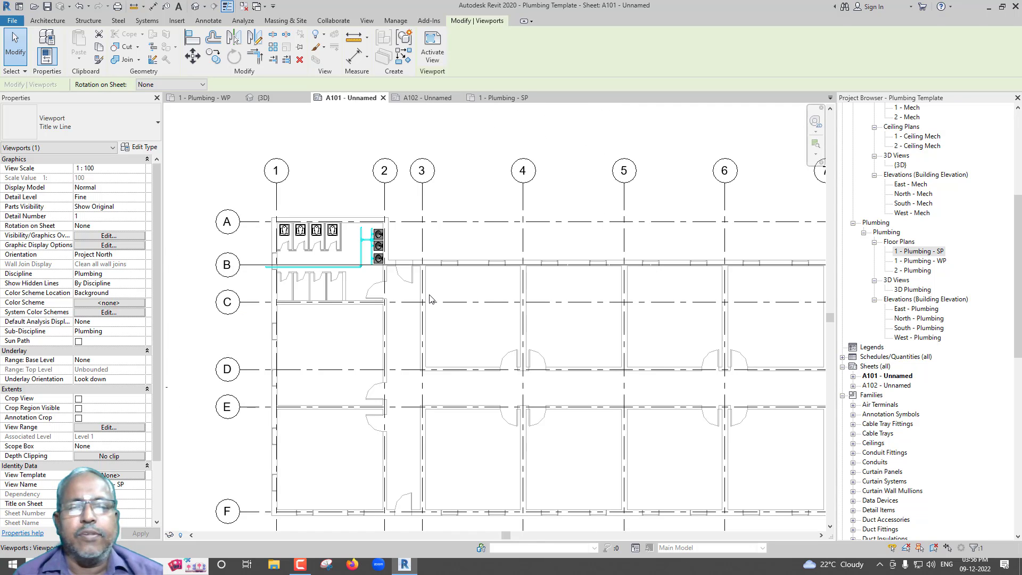
{"action": "key", "text": "Escape"}
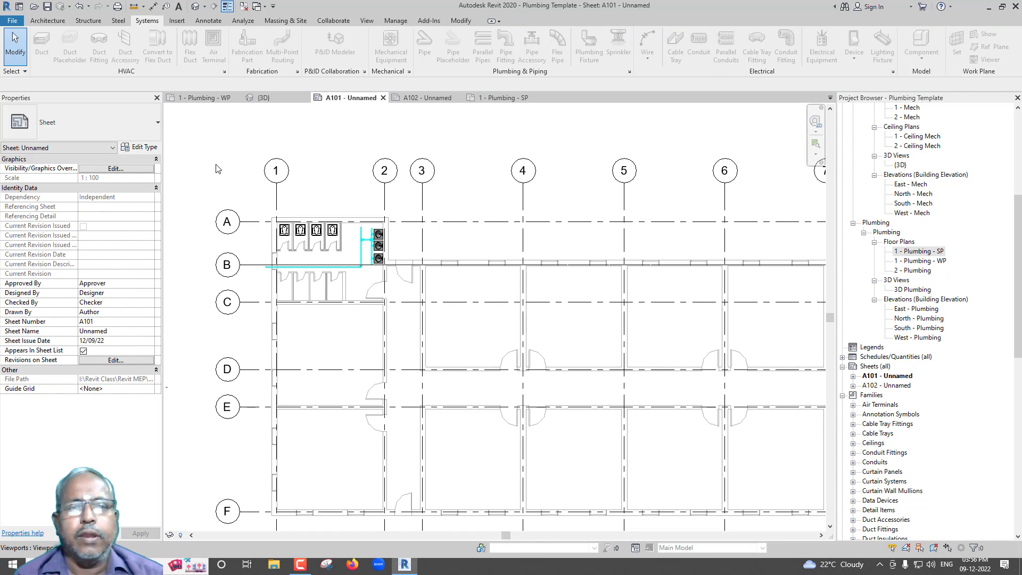
Step: Glance at View Templates, select the A101 viewport, and minimize Revit
{"action": "left_click", "coordinate": [367, 21]}
{"action": "left_click", "coordinate": [52, 53]}
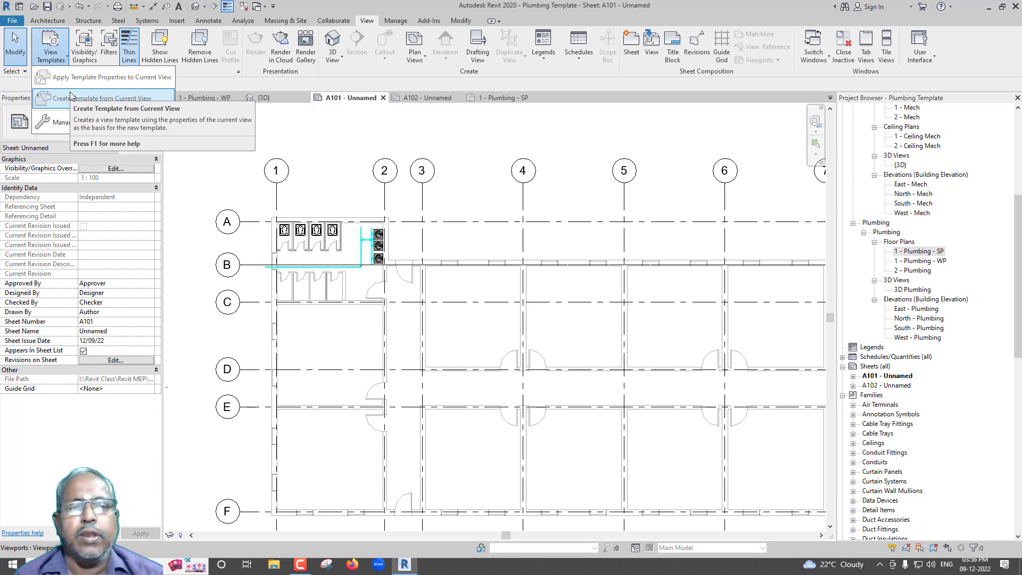
{"action": "left_click", "coordinate": [380, 9]}
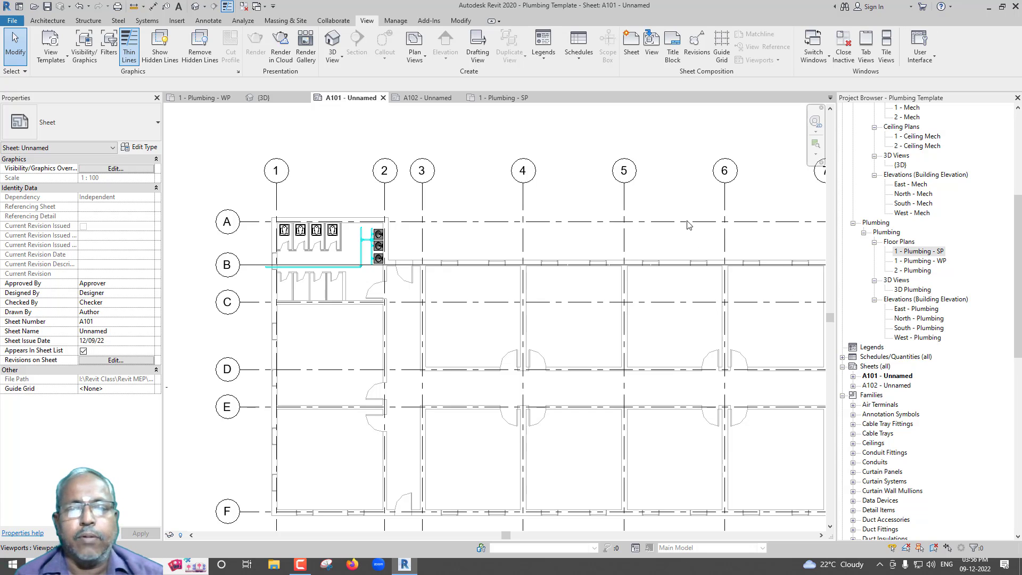
{"action": "left_click", "coordinate": [693, 209]}
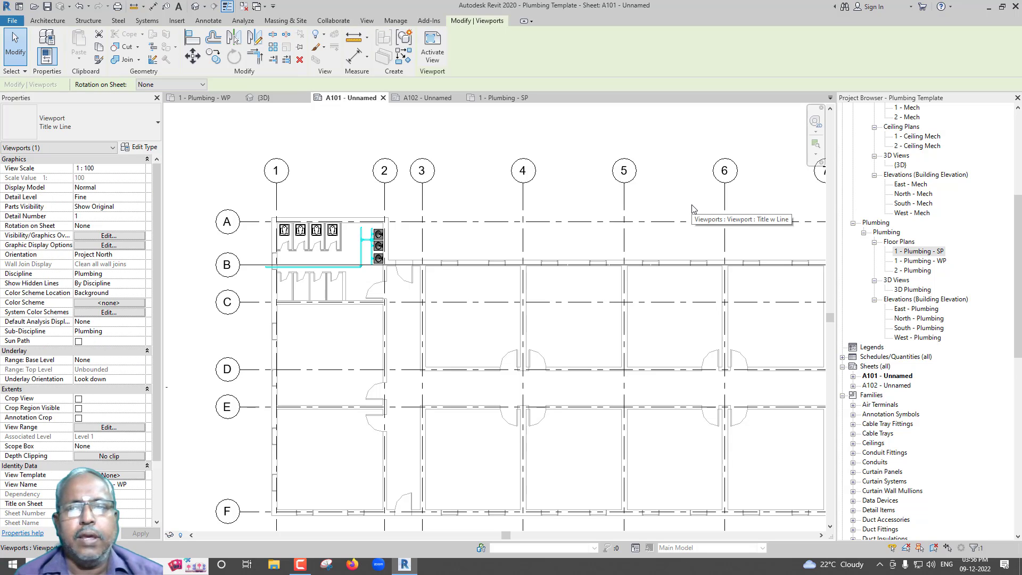
{"action": "left_click", "coordinate": [988, 6]}
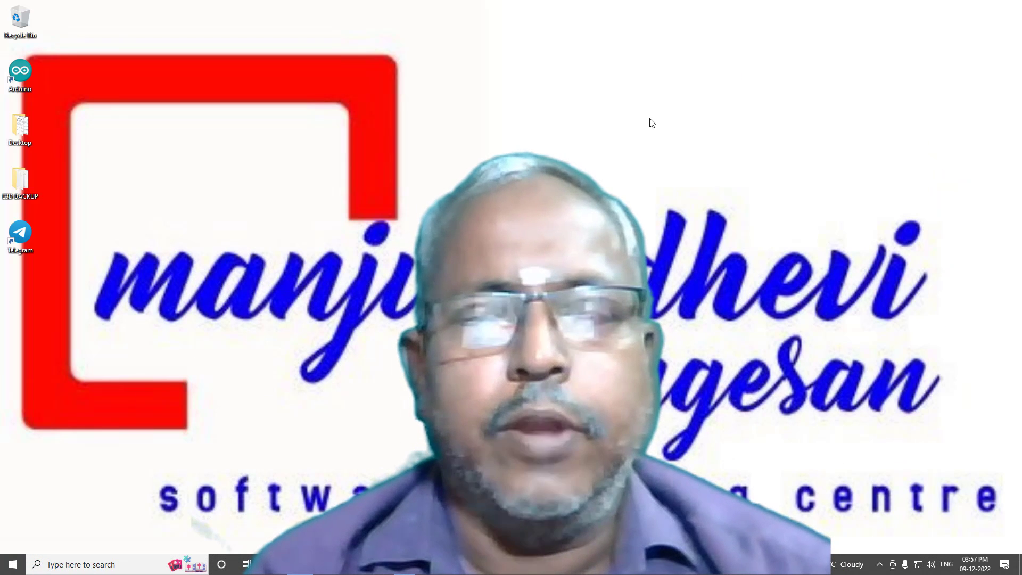